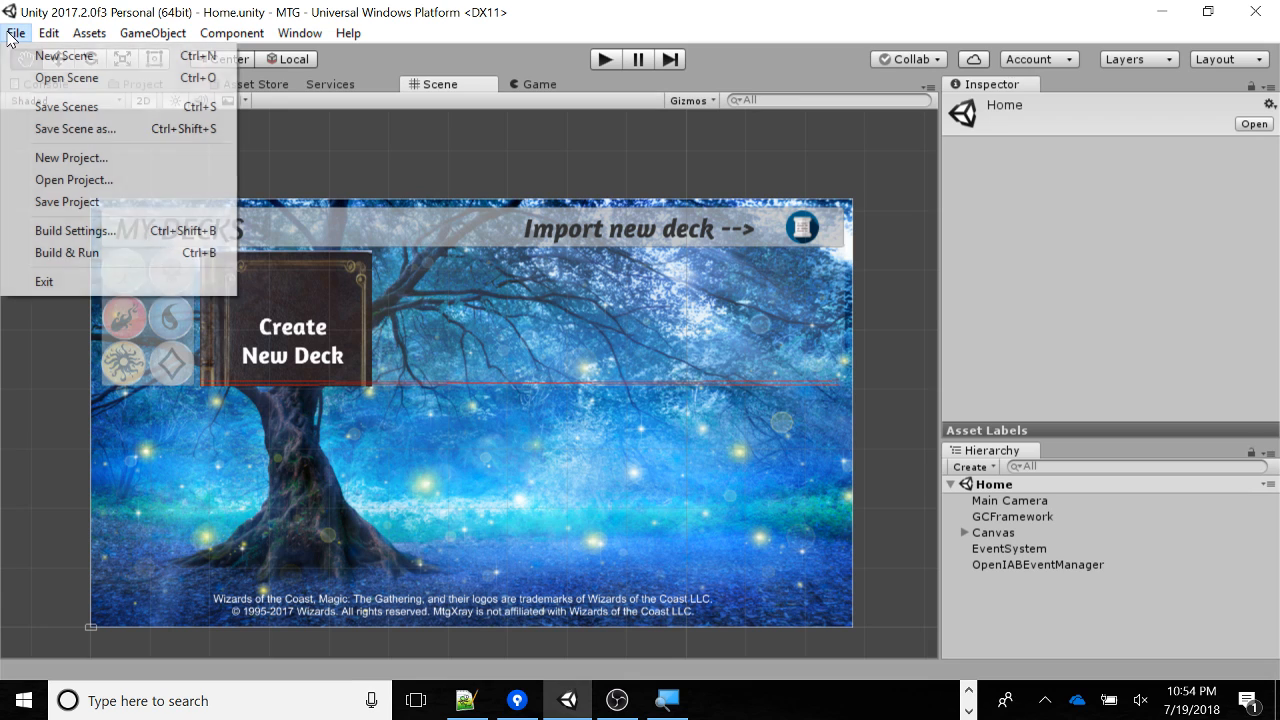
Open the Build Settings to review the included scenes and target platforms, and close them.
left_click(120, 243)
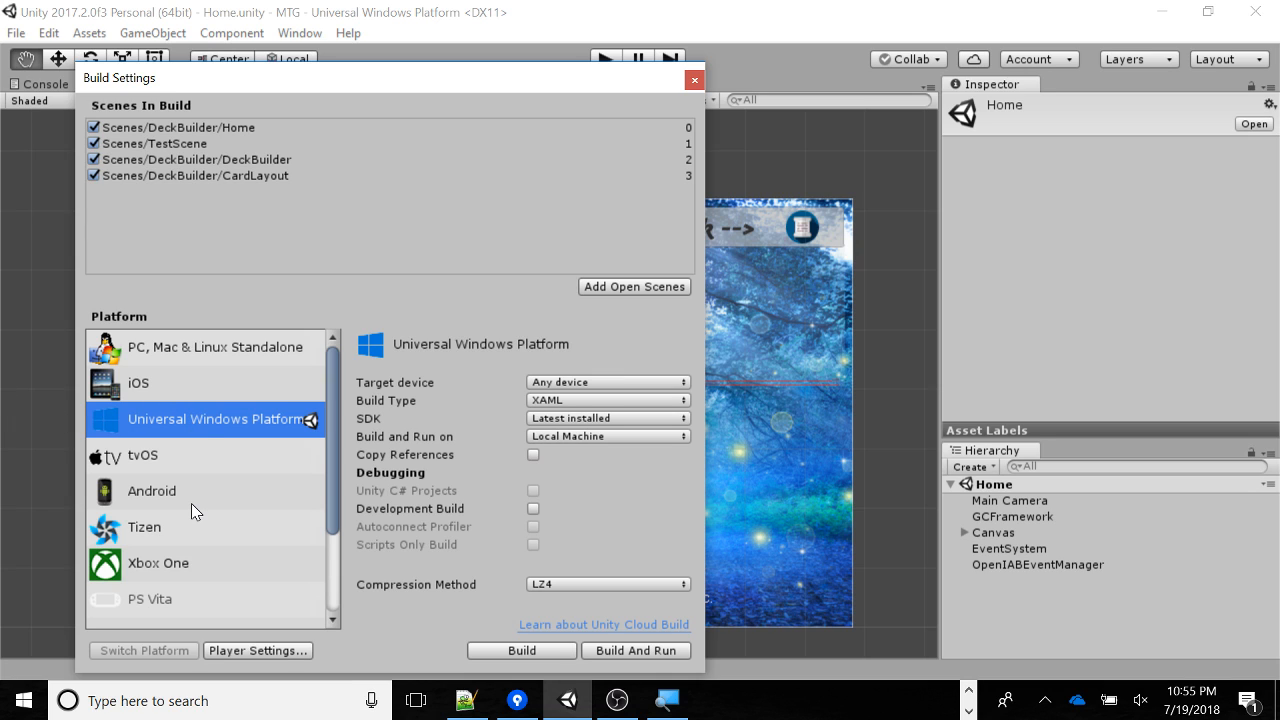
left_click(694, 80)
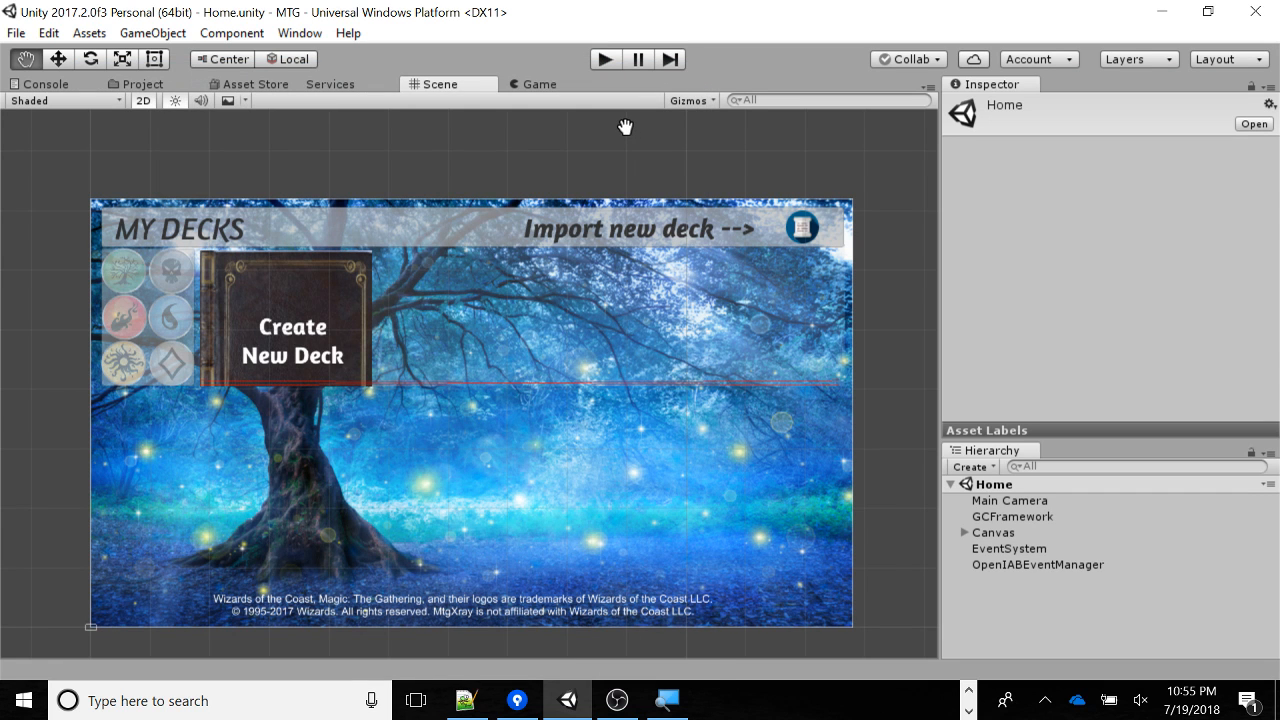
Run the Home scene in the editor, open the W/B Vamps deck, and stop the game.
left_click(604, 60)
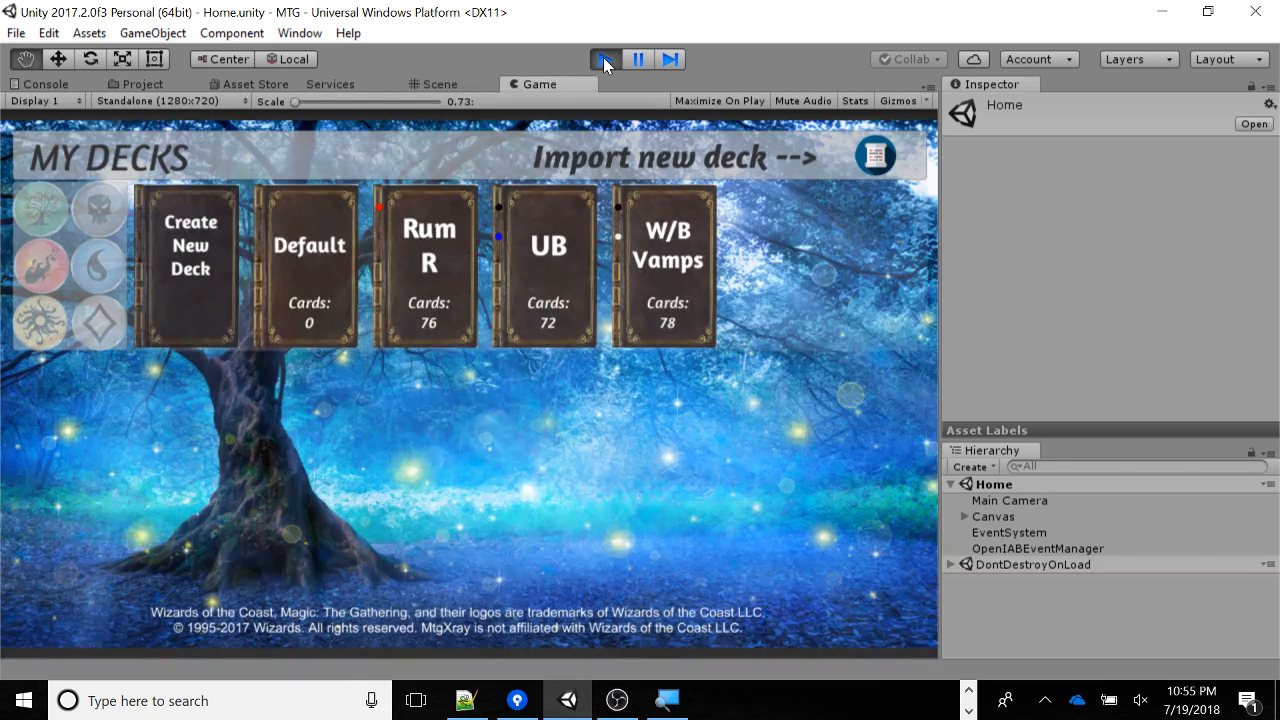
left_click(643, 270)
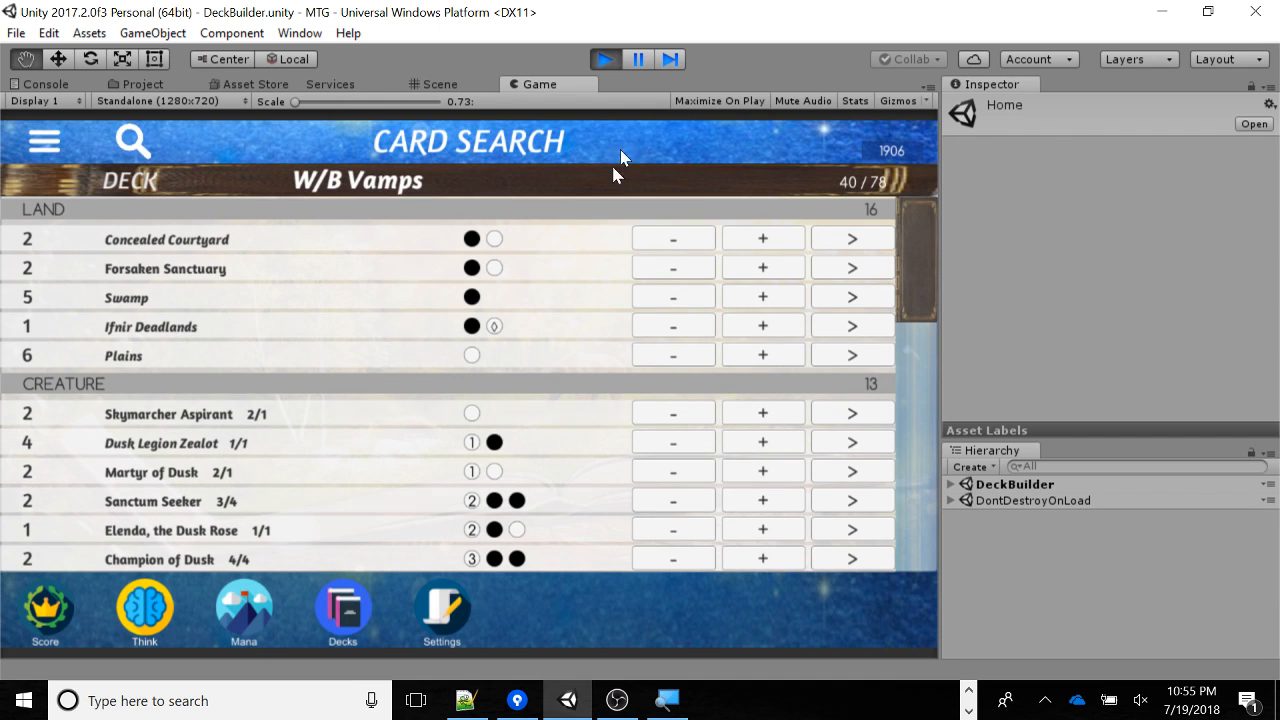
left_click(602, 59)
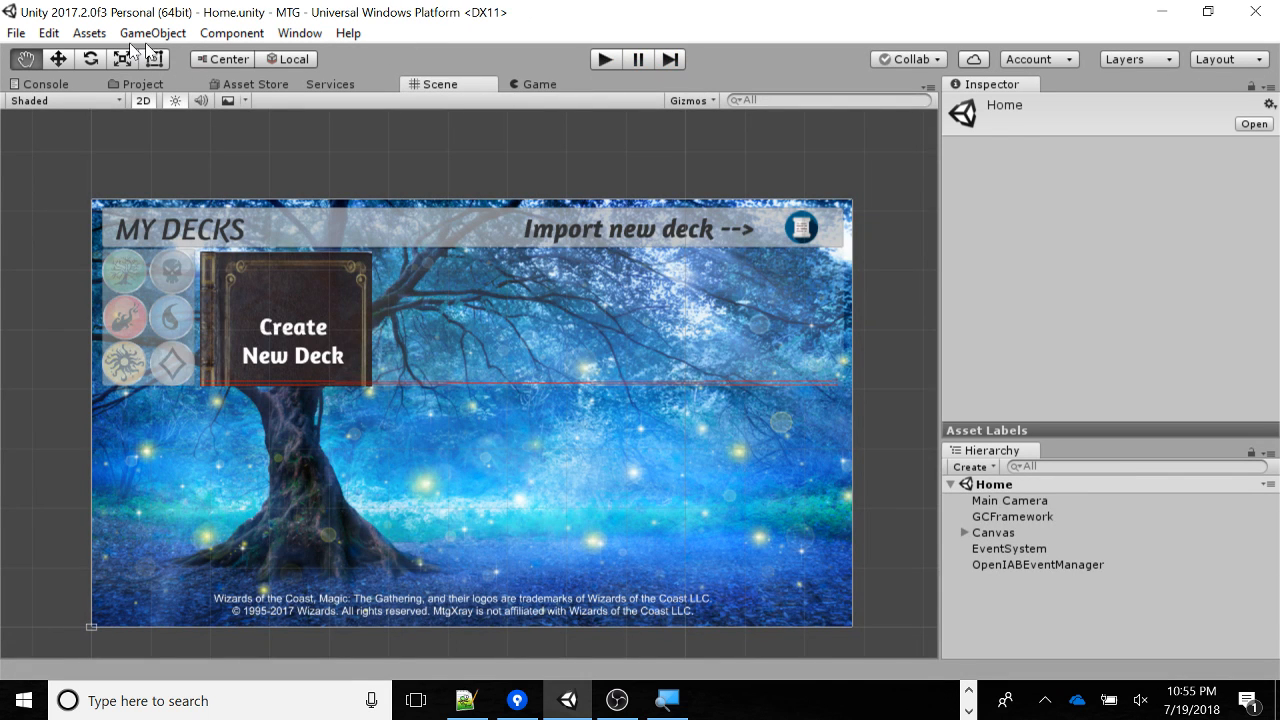
In the Build Settings, view the Android platform's options and select iOS as the platform to configure.
left_click(16, 33)
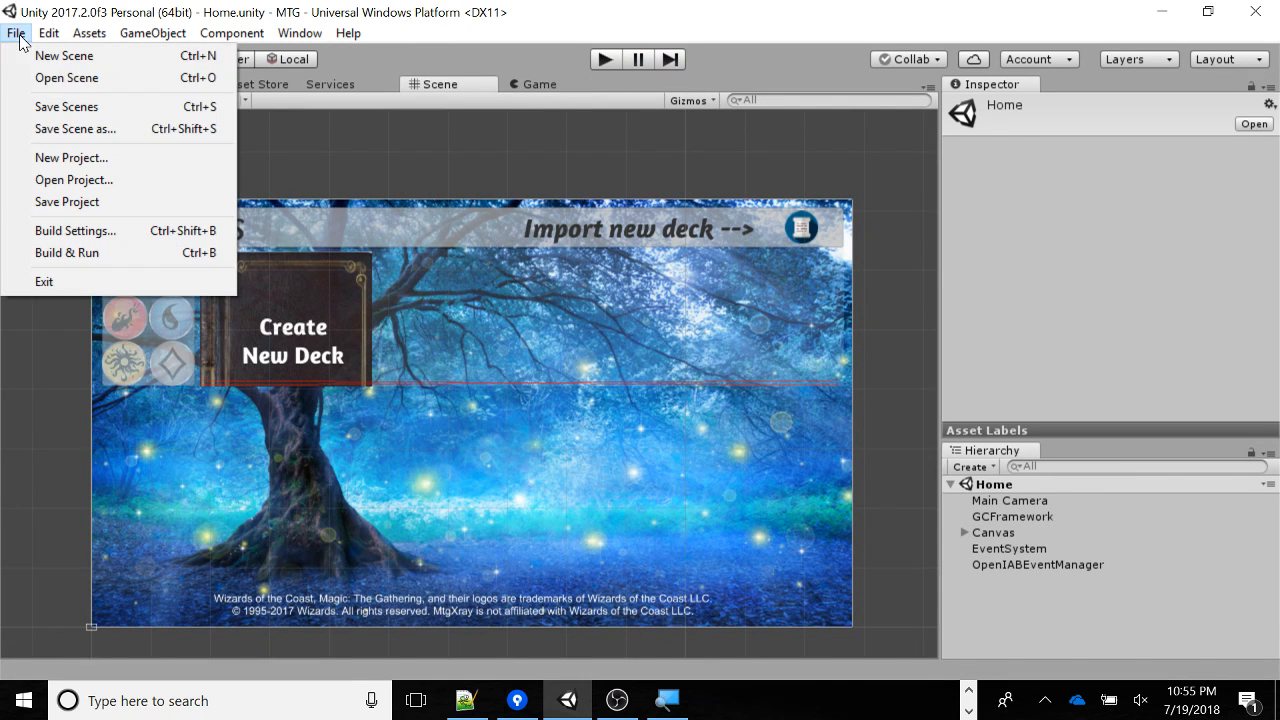
left_click(126, 231)
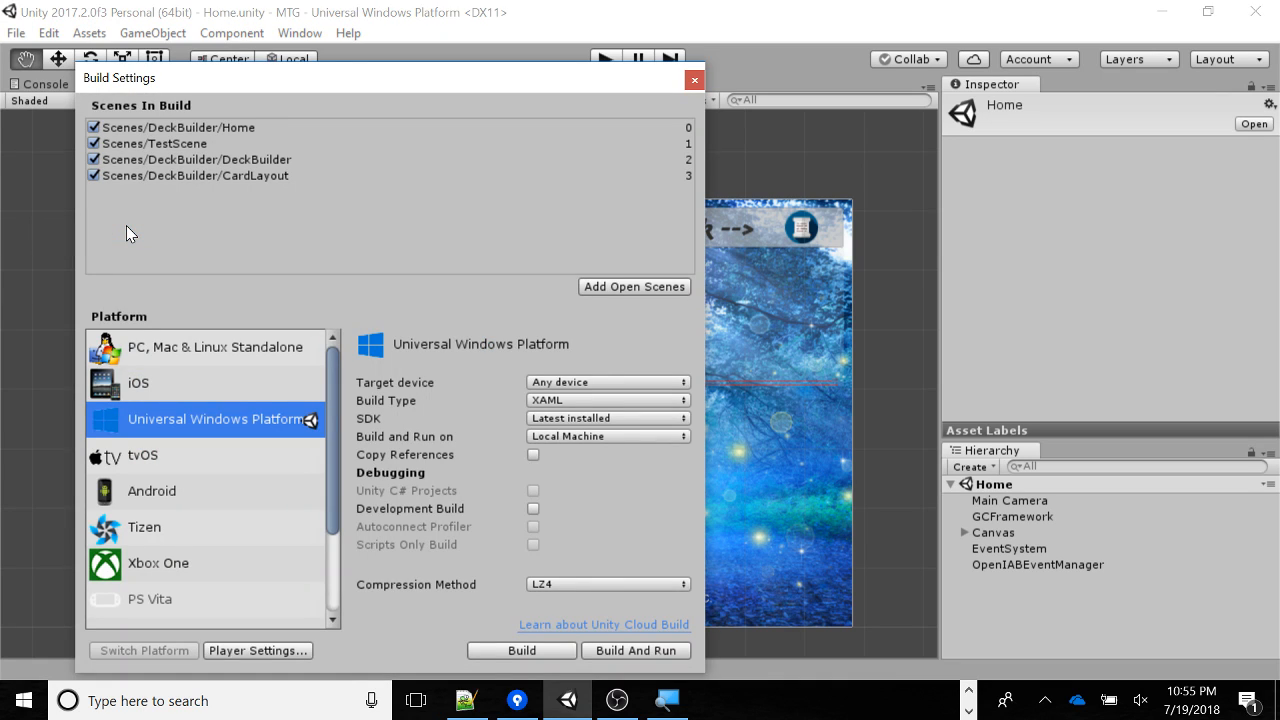
left_click(181, 395)
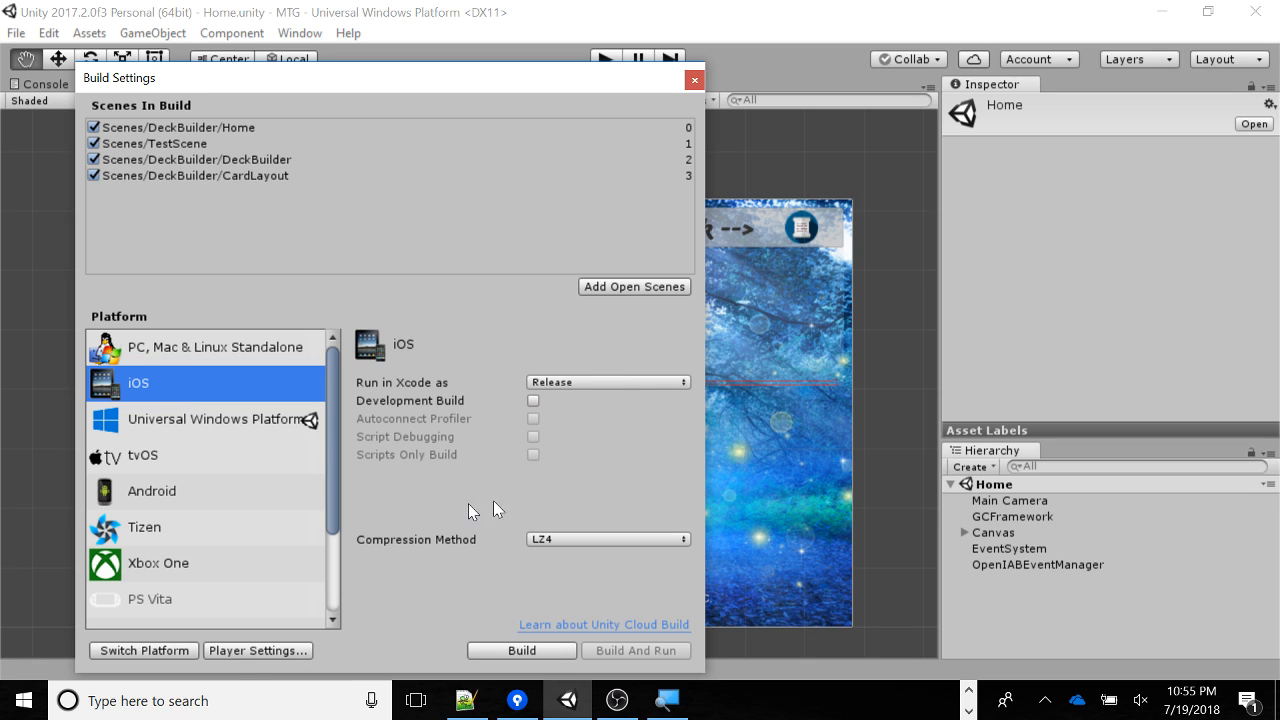
left_click(168, 488)
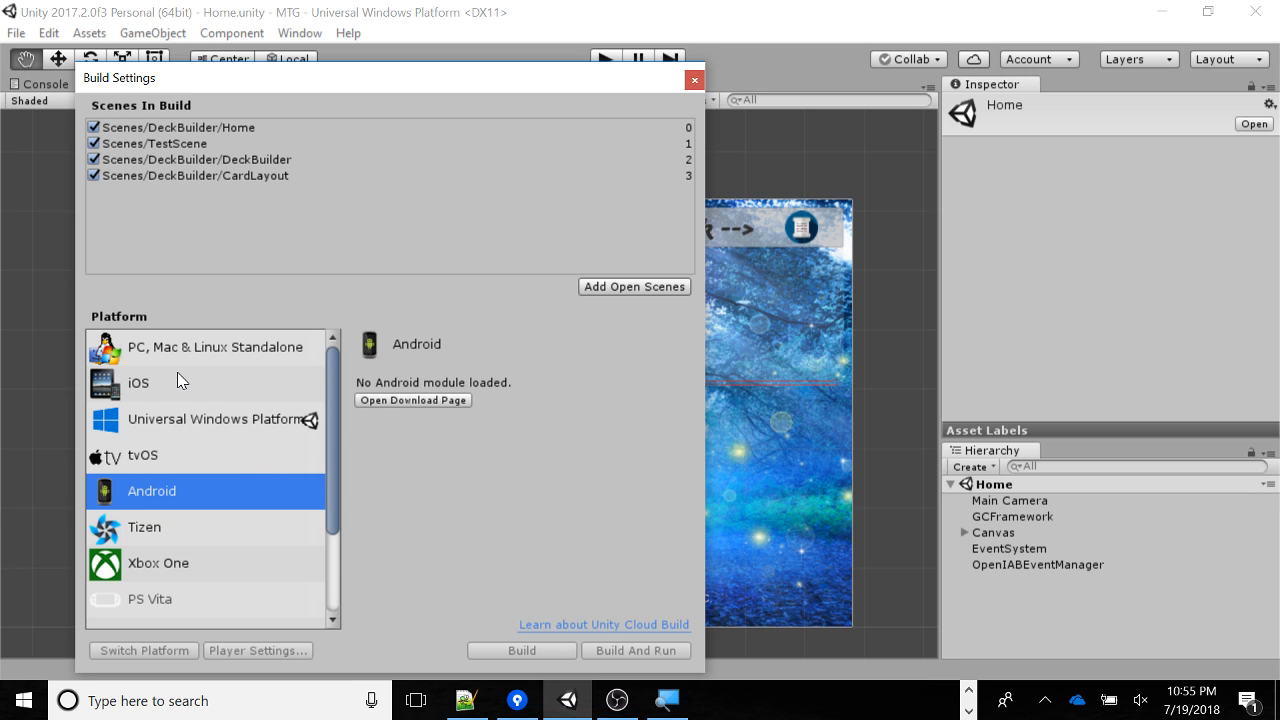
left_click(157, 392)
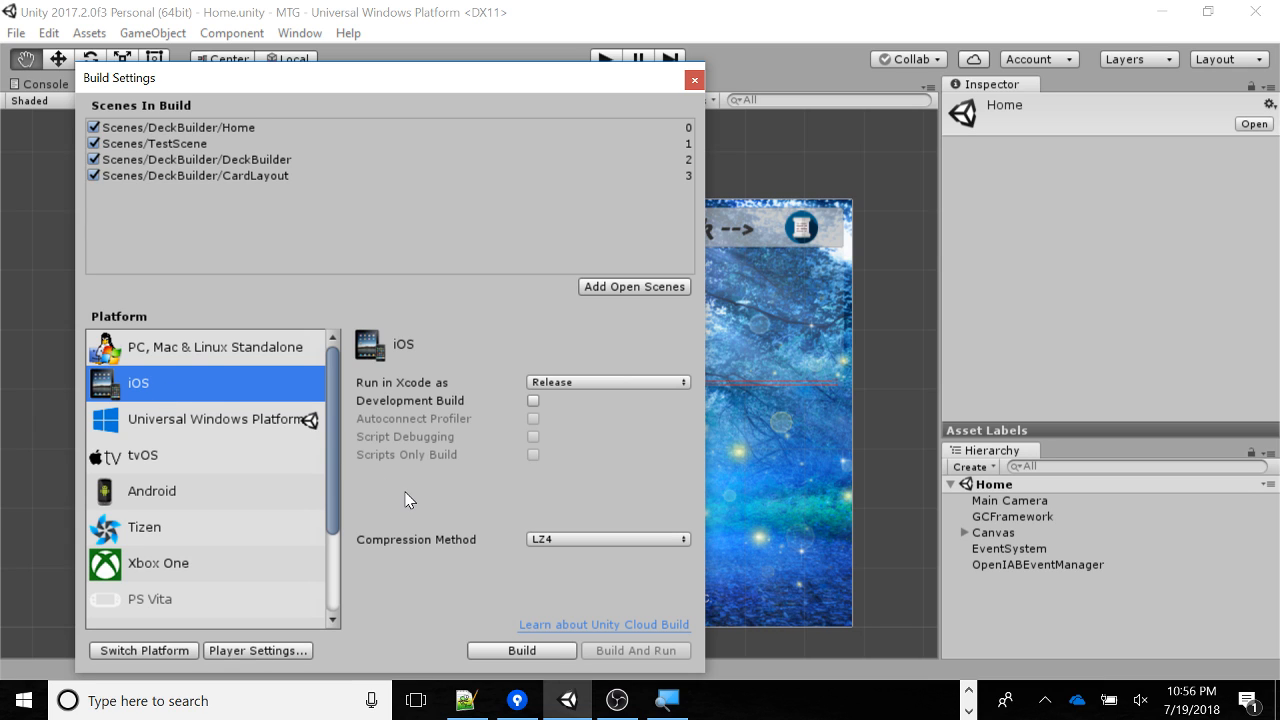
Open the Player Settings for iOS, check the Icon section, and expand Other Settings.
left_click(230, 651)
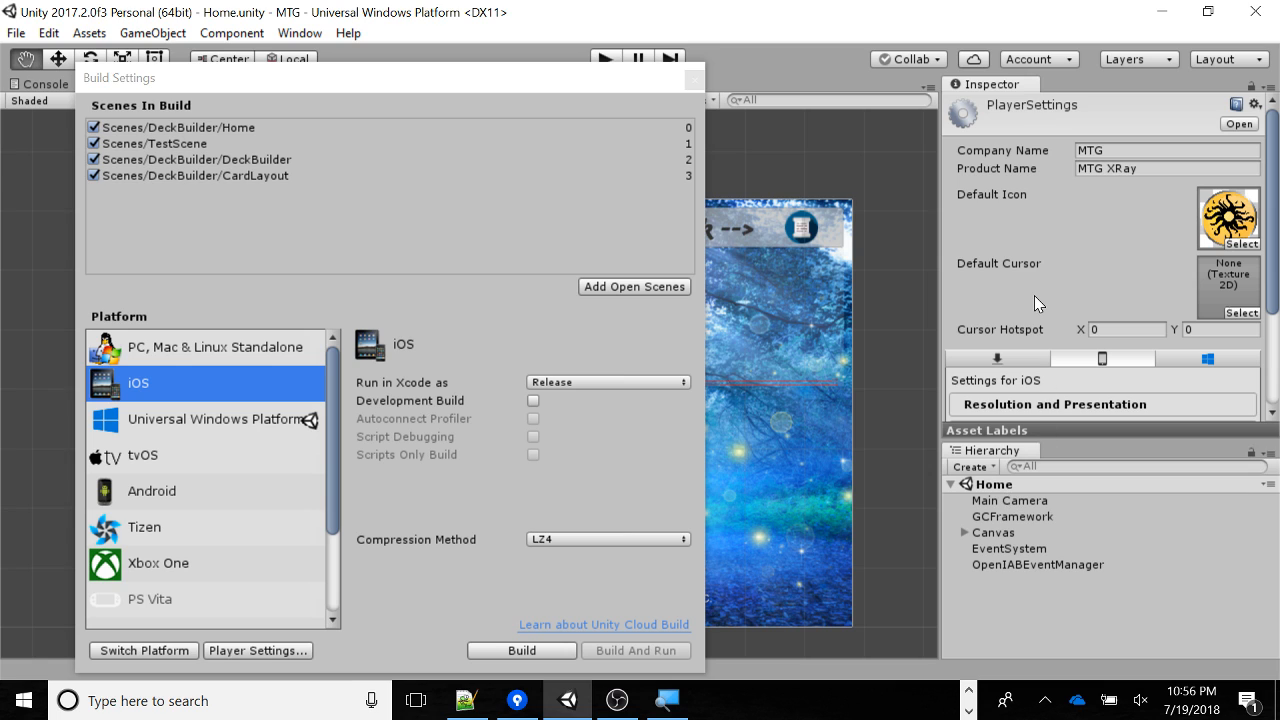
scroll(1036, 303, "down", 5)
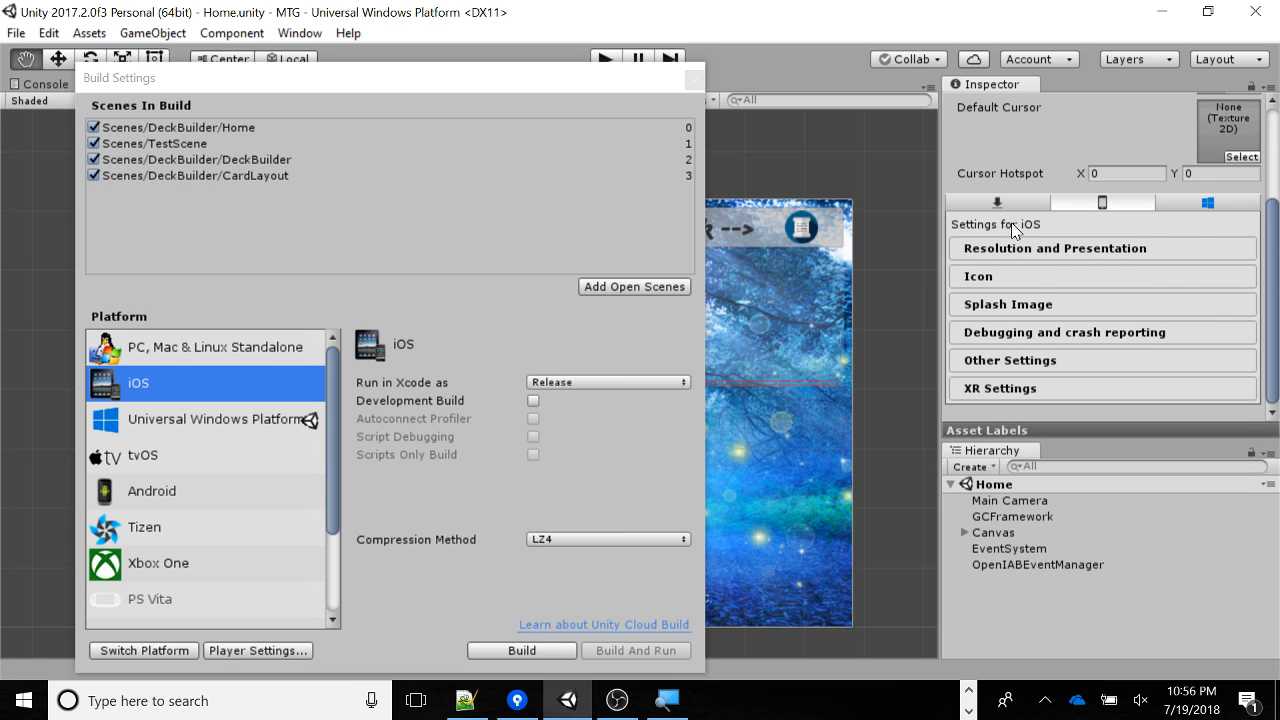
left_click(1008, 278)
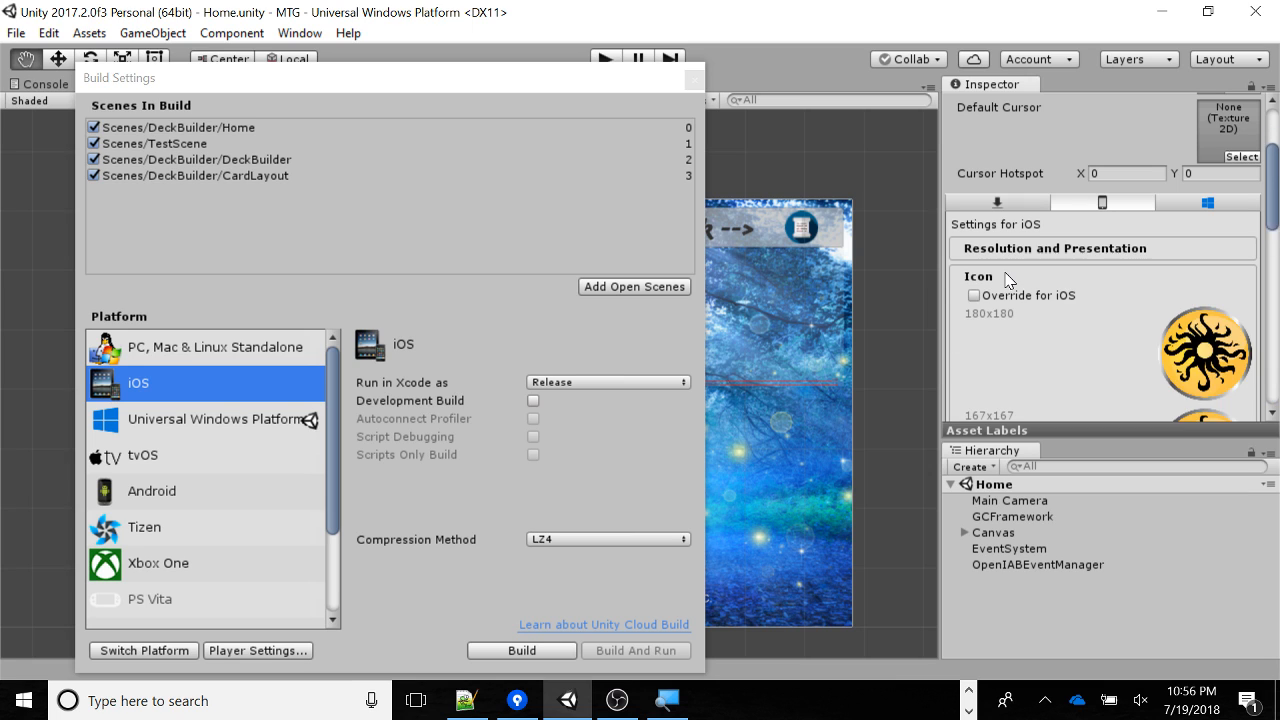
left_click(1008, 278)
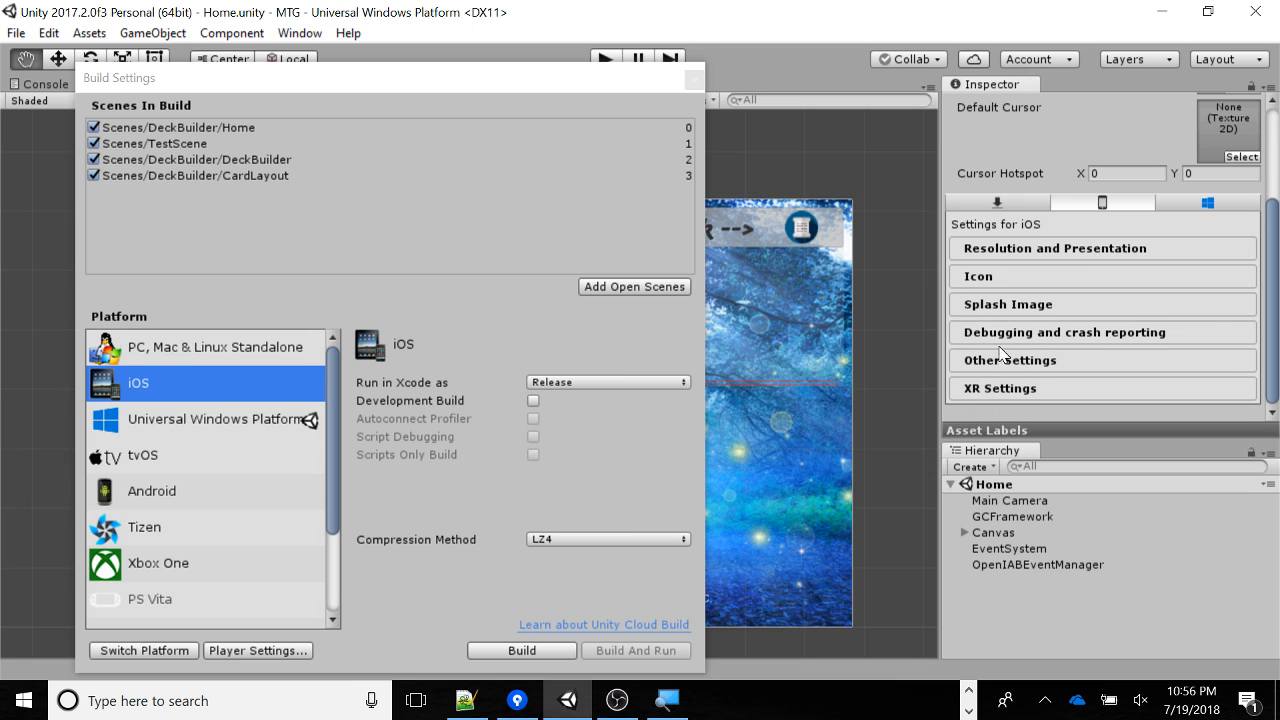
left_click(1001, 363)
scroll(1001, 365, "down", 5)
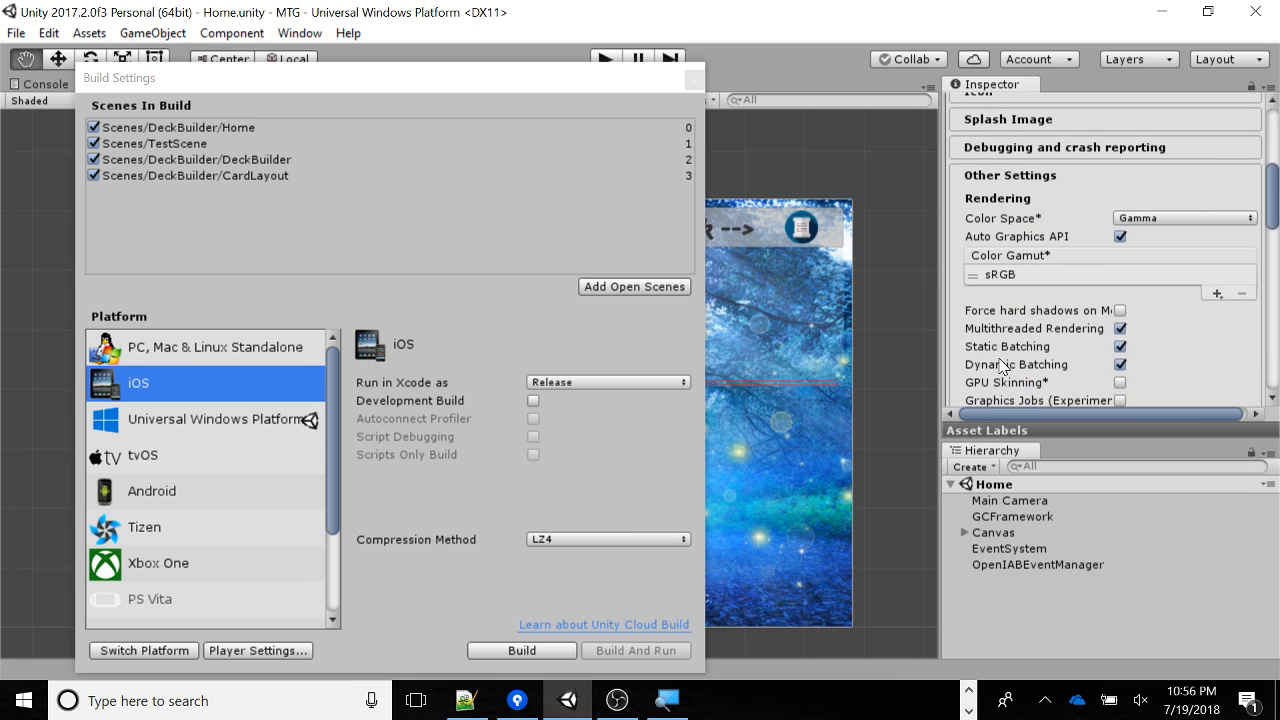
Review the Rendering and Identification settings for iOS, including the Bundle Identifier and Version.
scroll(1001, 365, "down", 3)
scroll(990, 290, "up", 2)
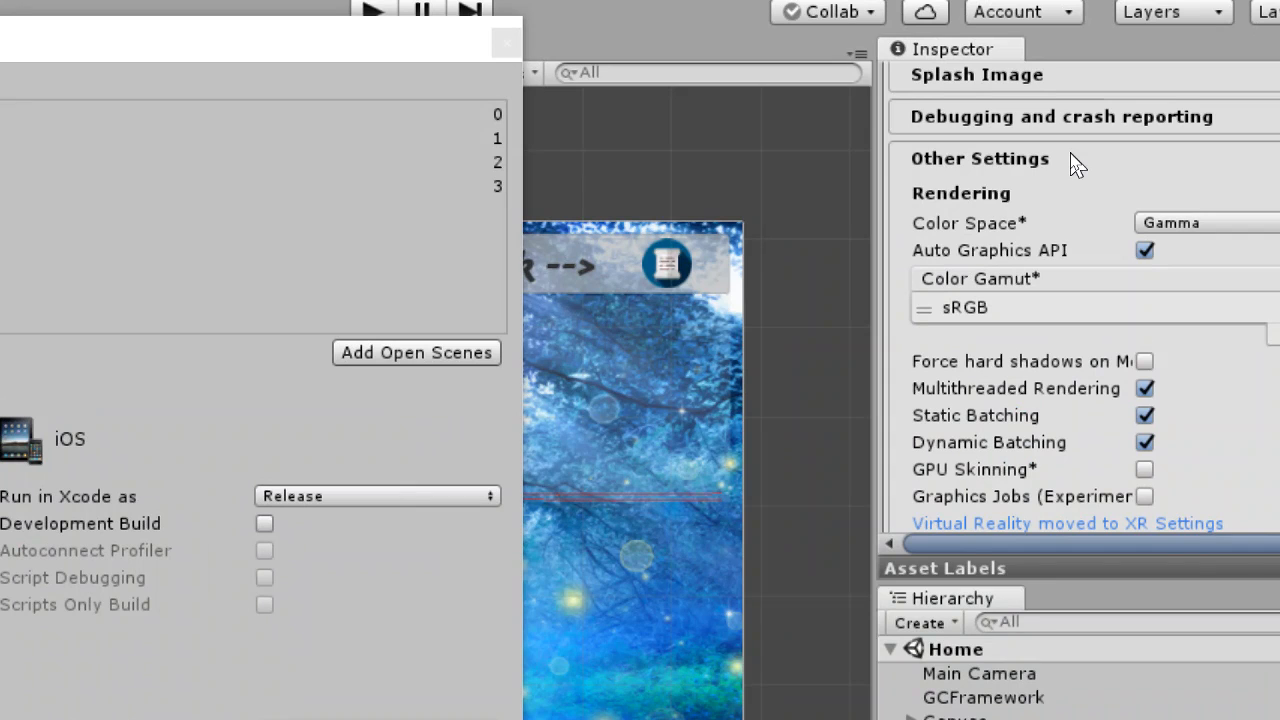
scroll(1090, 442, "down", 2)
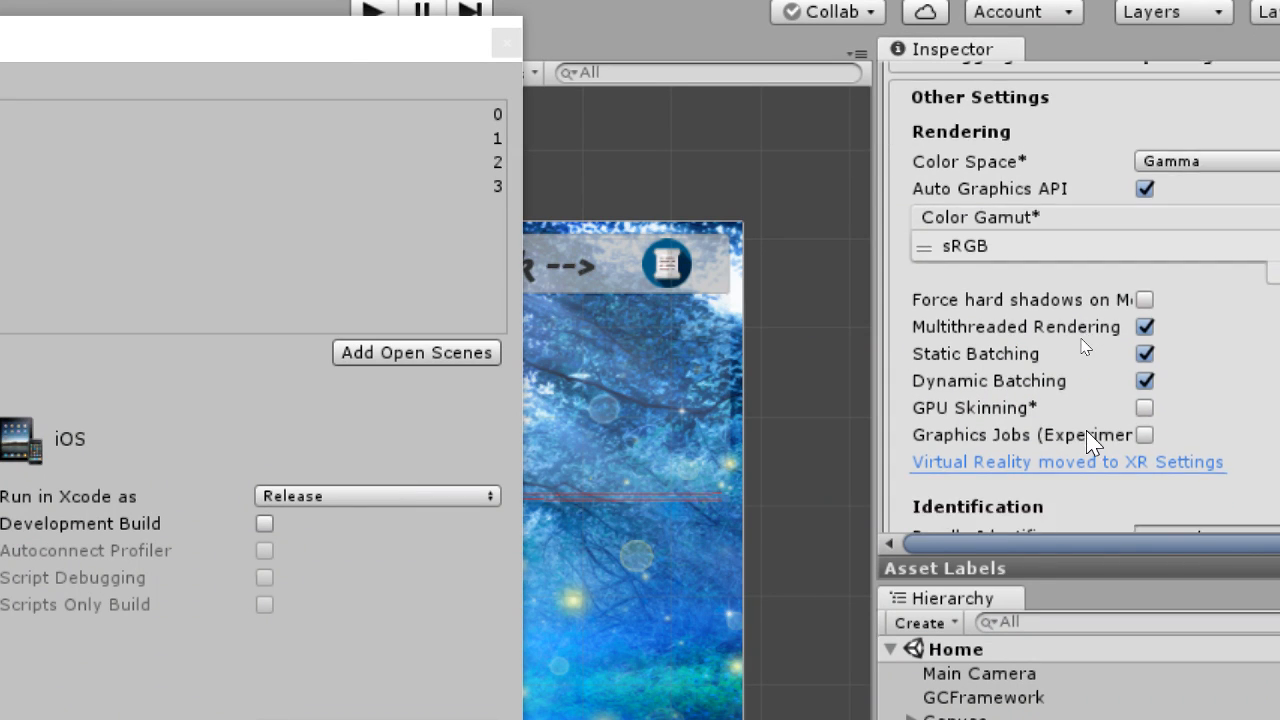
scroll(1090, 442, "down", 6)
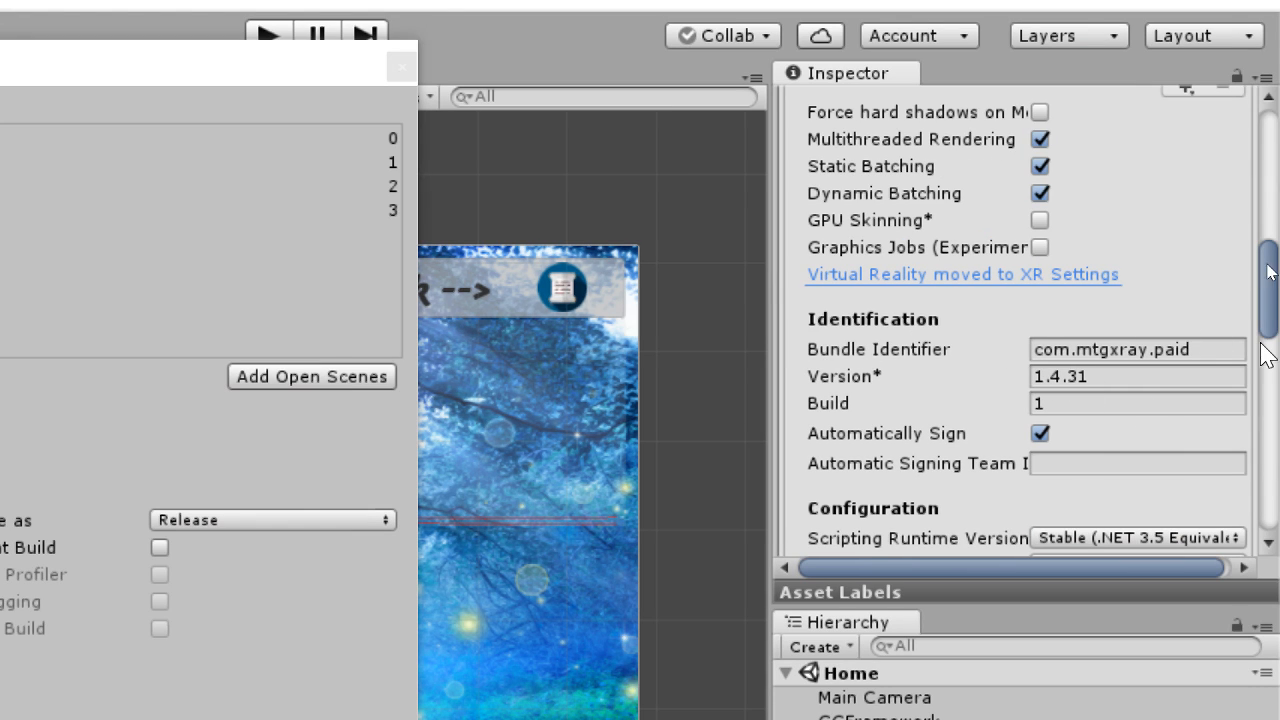
left_click(1199, 353)
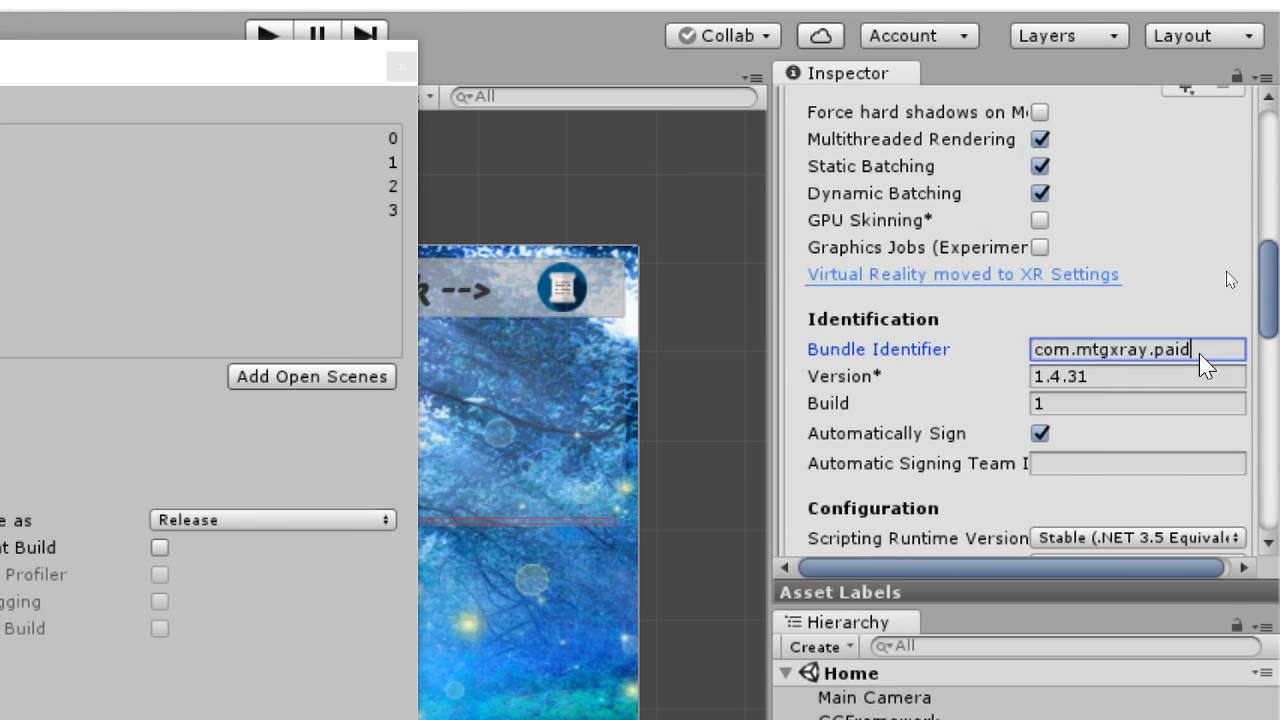
triple_click(1033, 355)
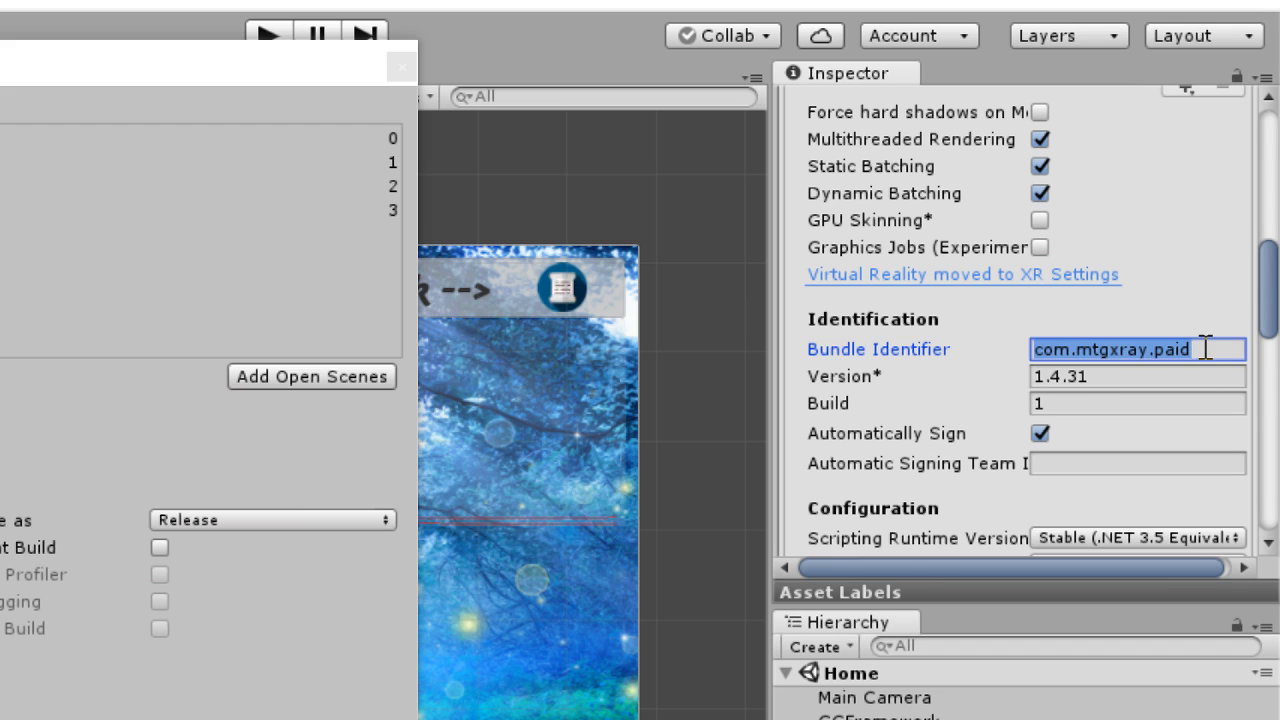
left_click(1116, 376)
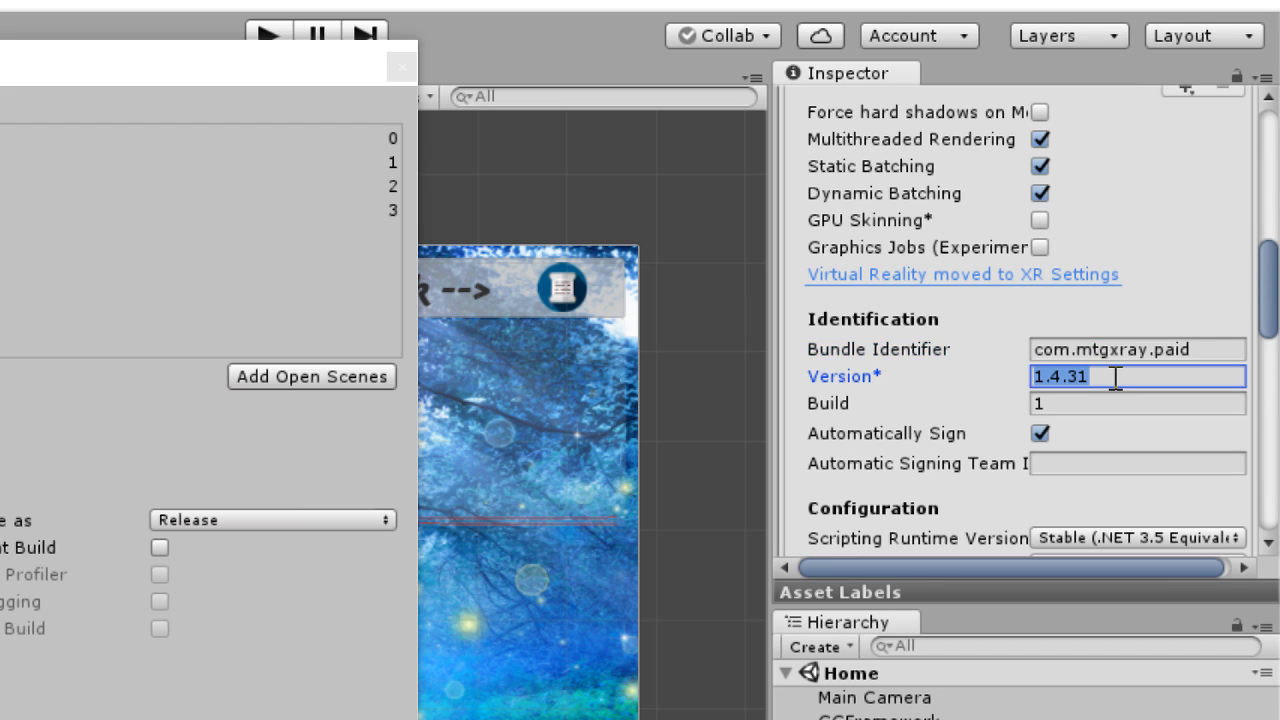
left_click(1116, 376)
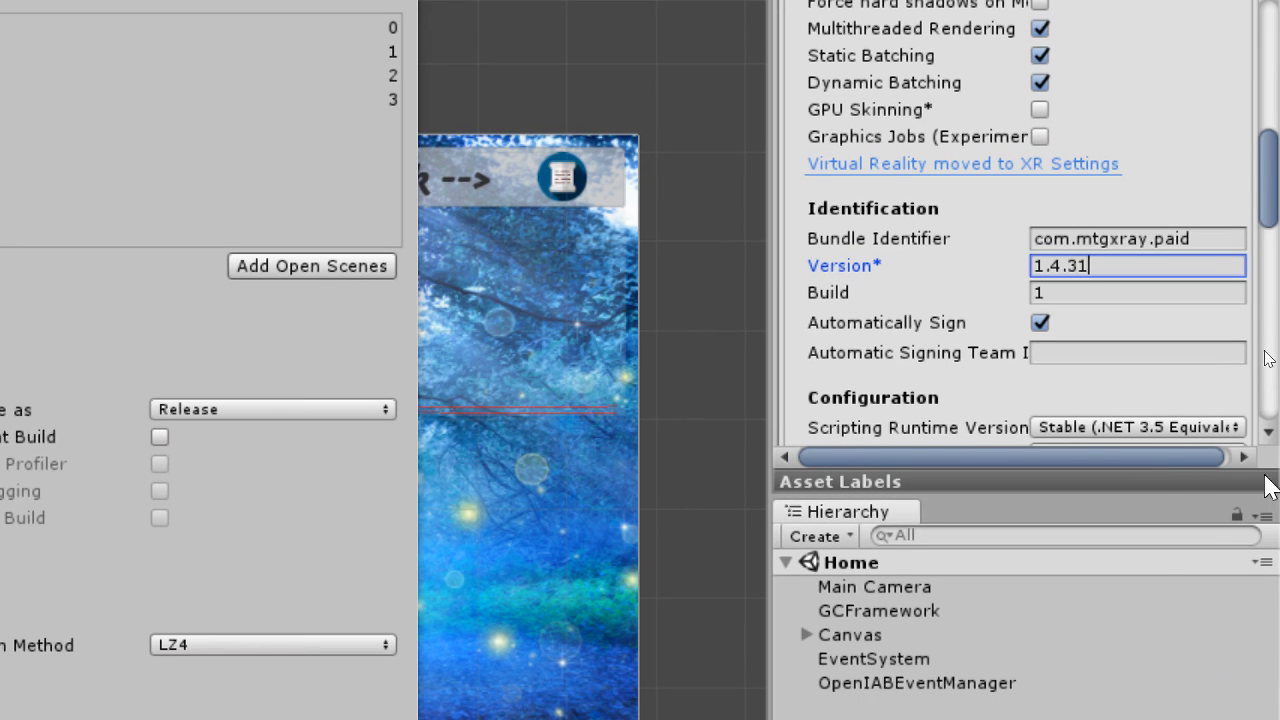
Check the available Api Compatibility Level and Scripting Backend options in the iOS Configuration settings.
left_click_drag(1272, 158, 1271, 205)
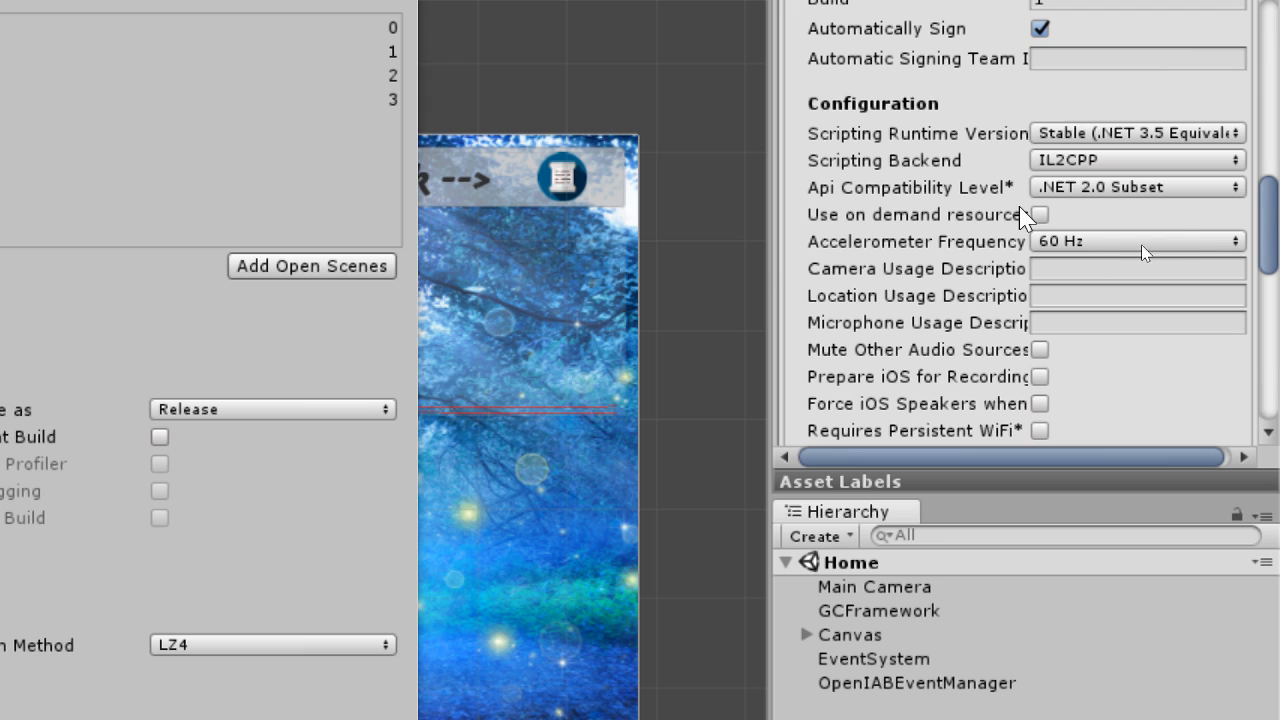
left_click(1138, 190)
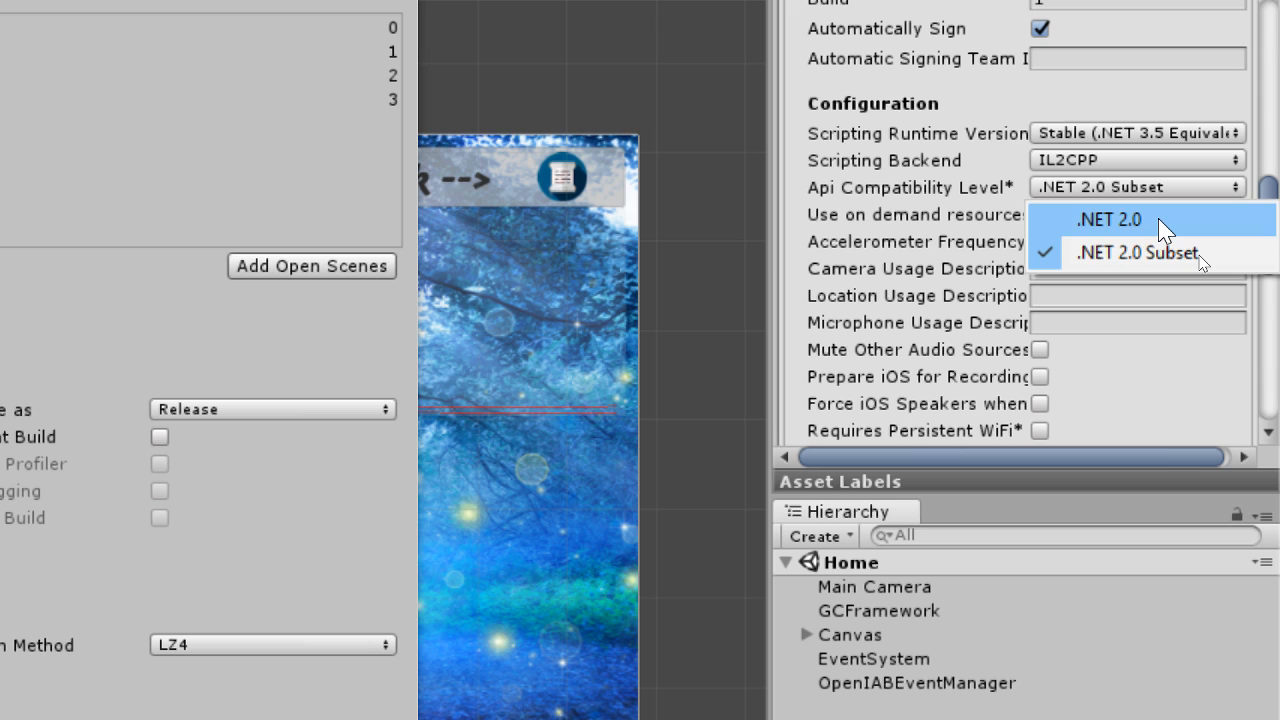
left_click(1062, 248)
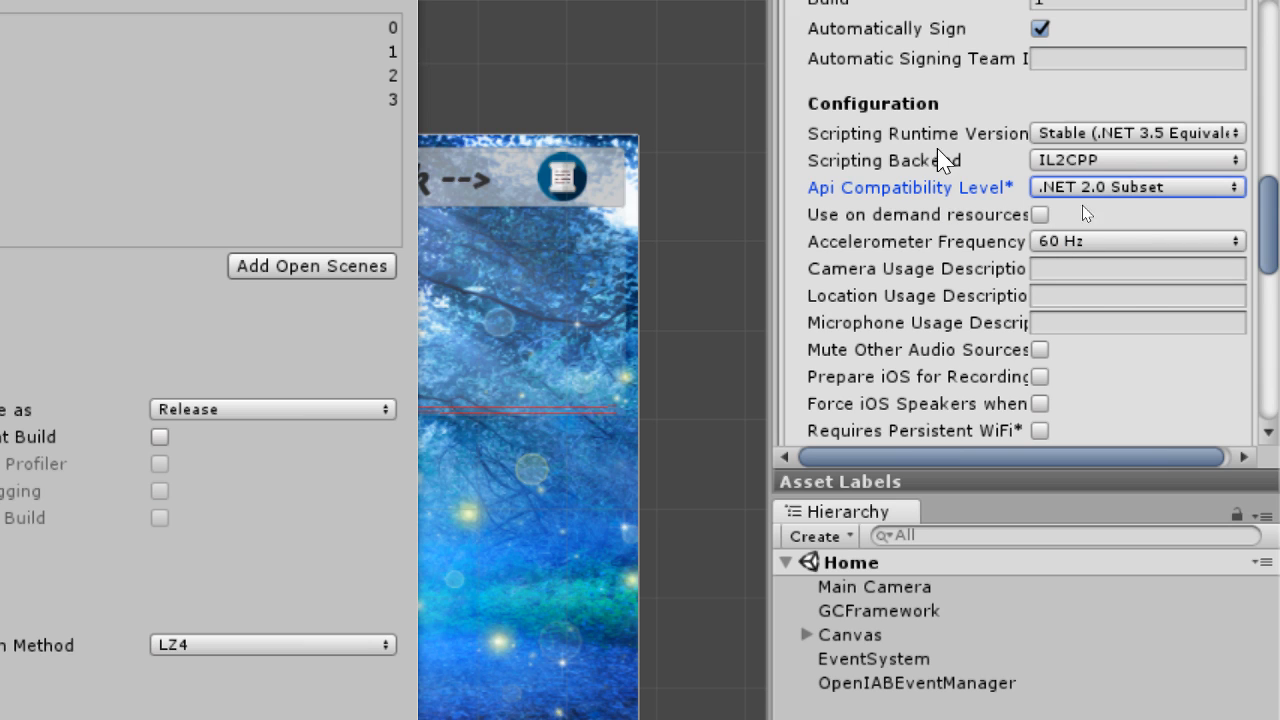
left_click(1138, 162)
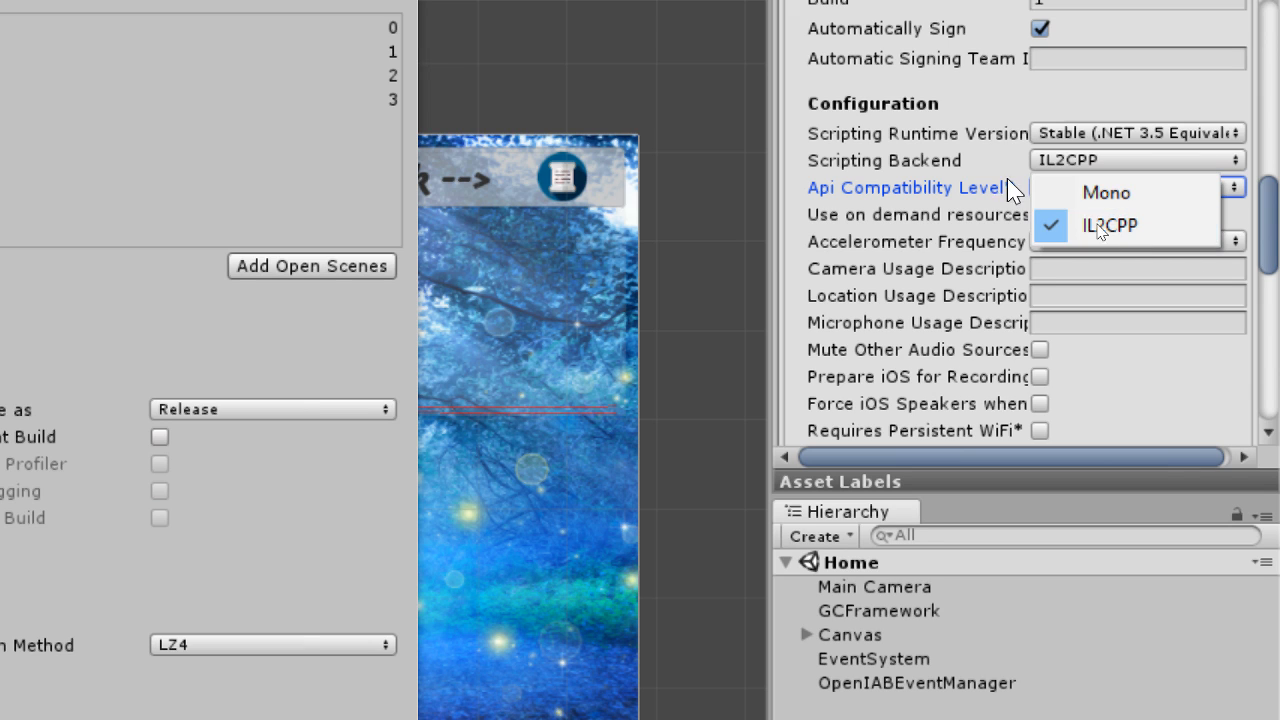
left_click(1007, 72)
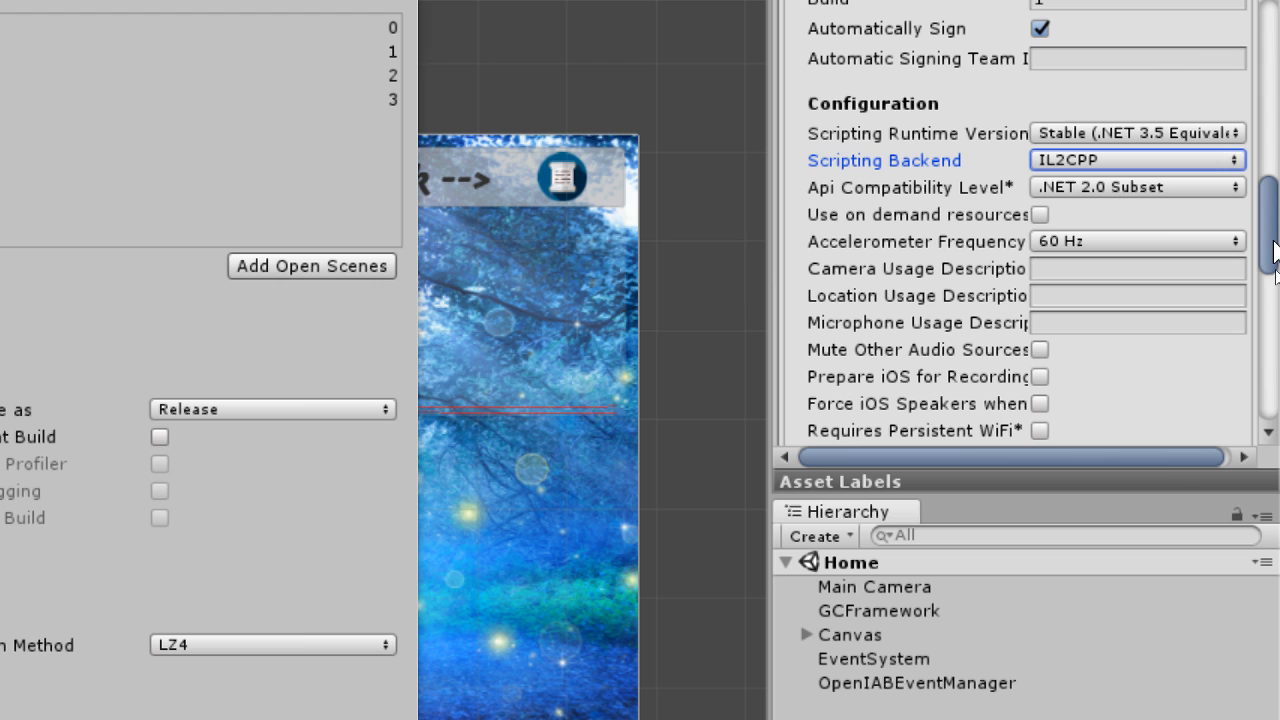
left_click_drag(1275, 250, 1275, 218)
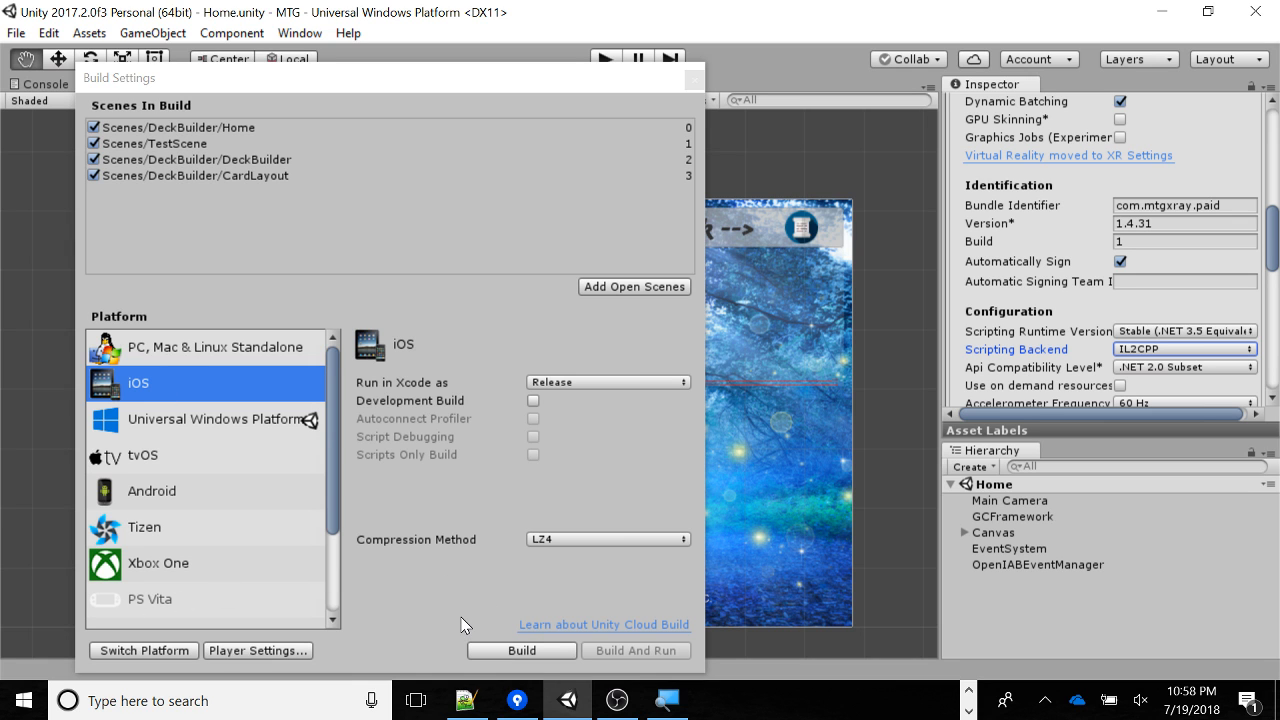
Switch to Firefox and bring up the Unity Cloud Build configuration page for MTG XRay.
key("alt+Tab")
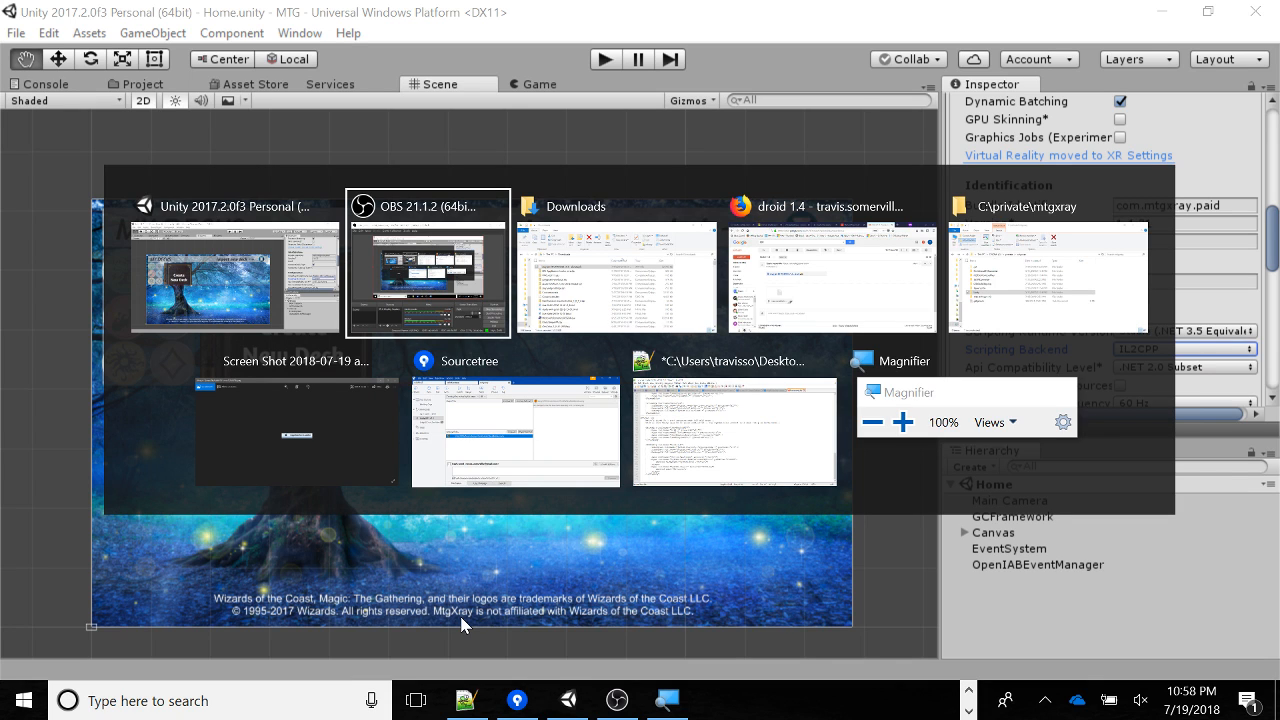
key("Tab")
key("Tab")
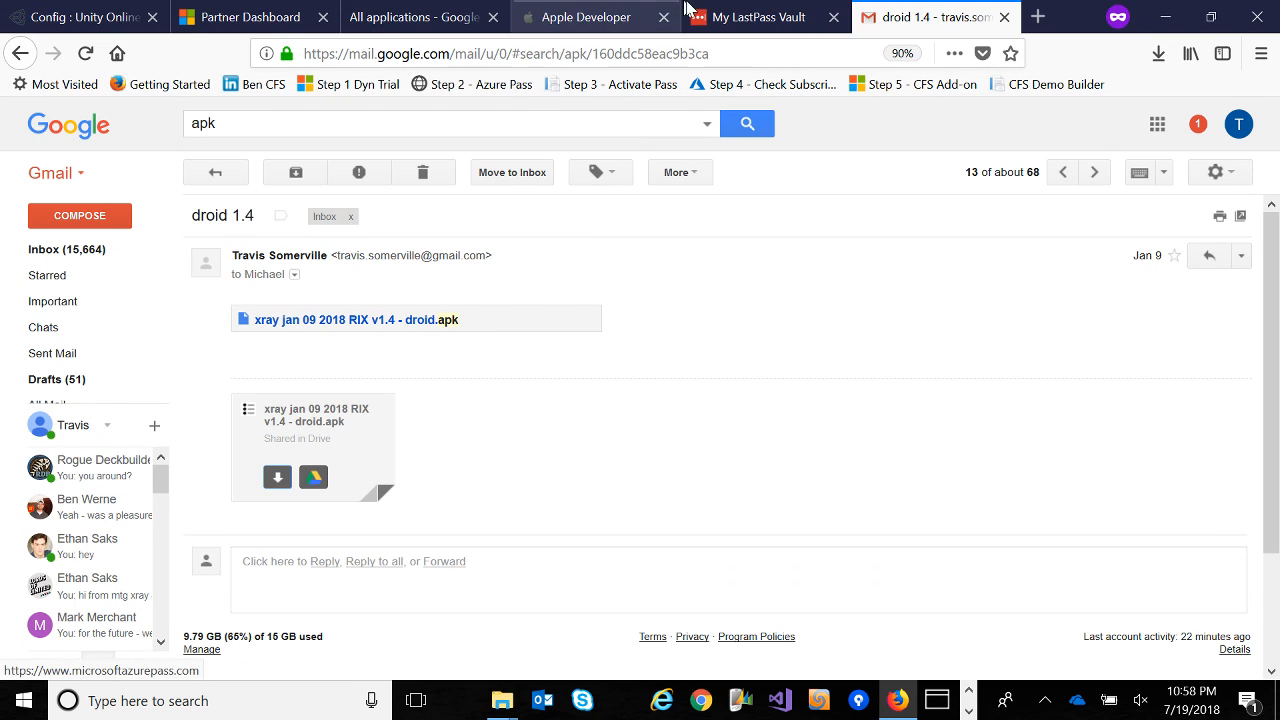
left_click(613, 19)
left_click(108, 24)
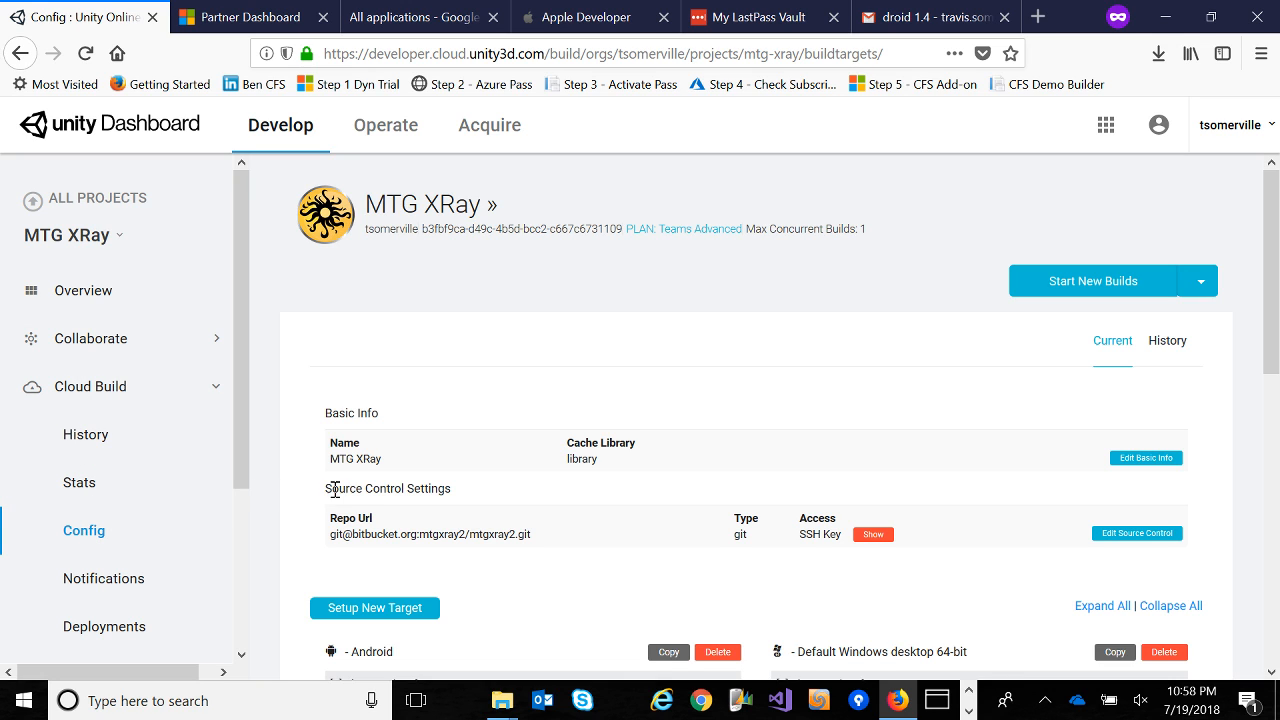
Expand the basic info of the iOS Adhoc build target and examine its branch, sub-folder and Unity version.
scroll(333, 480, "down", 3)
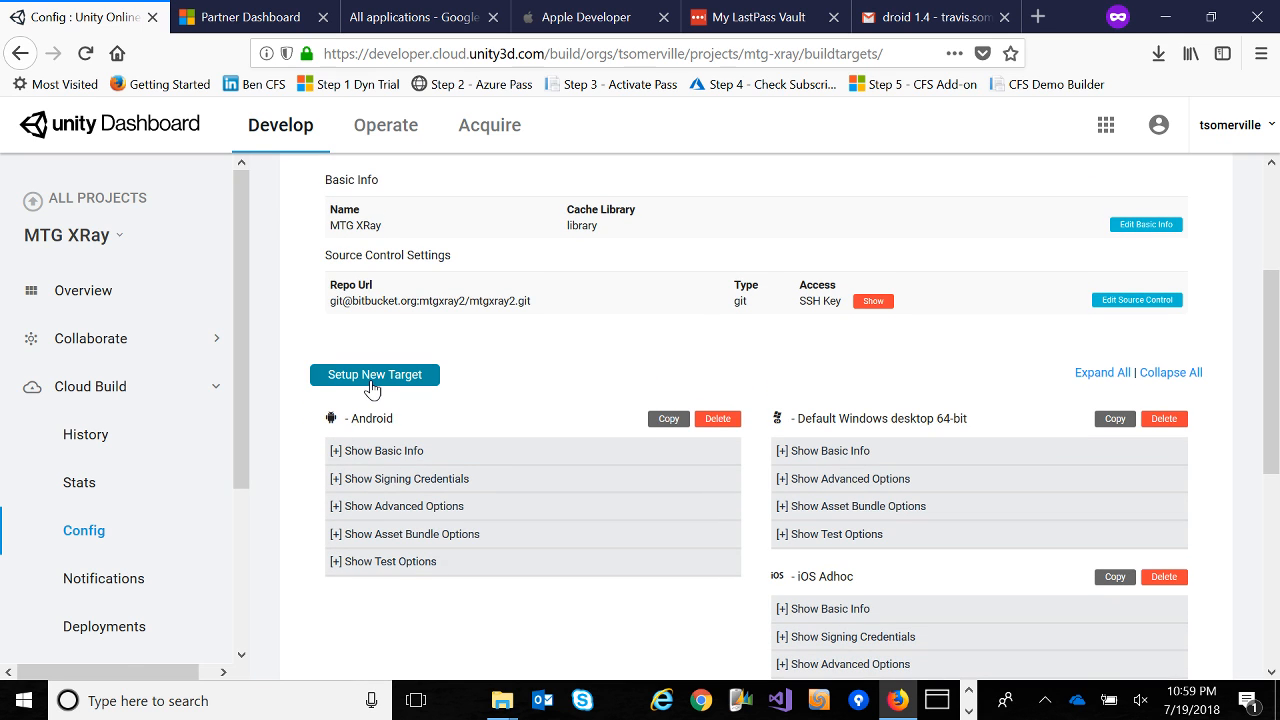
scroll(520, 614, "down", 3)
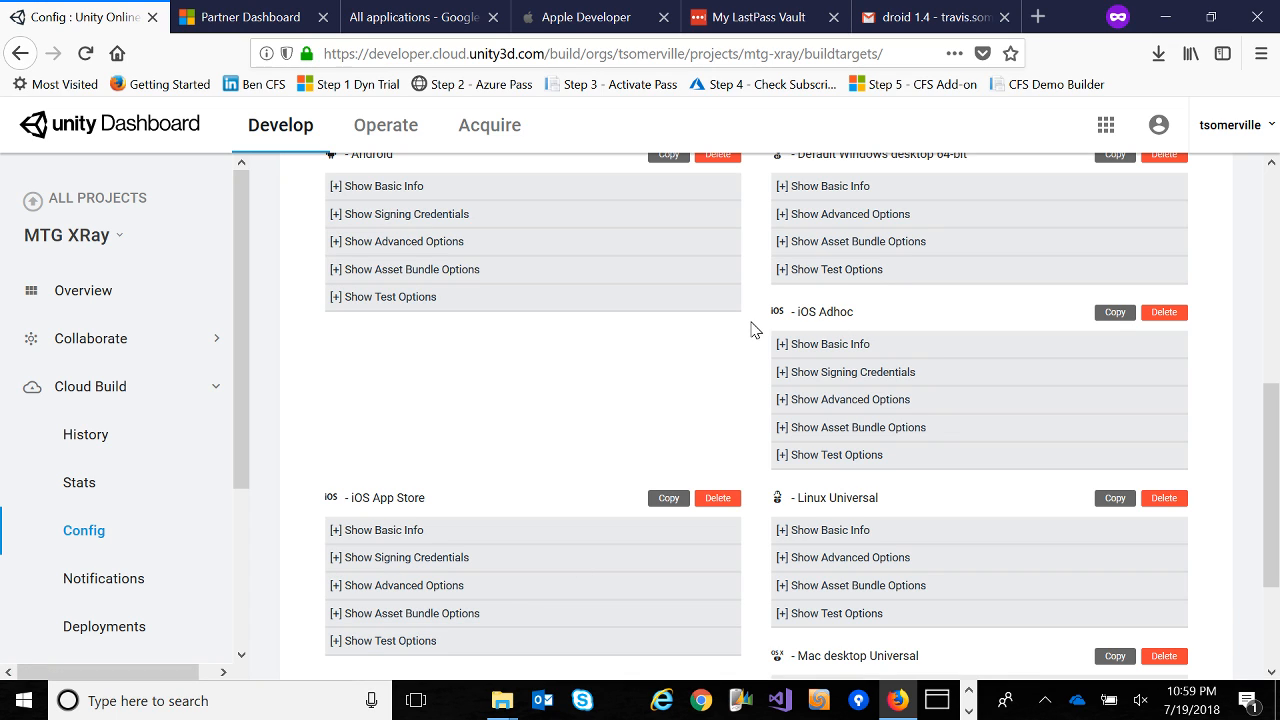
left_click(820, 346)
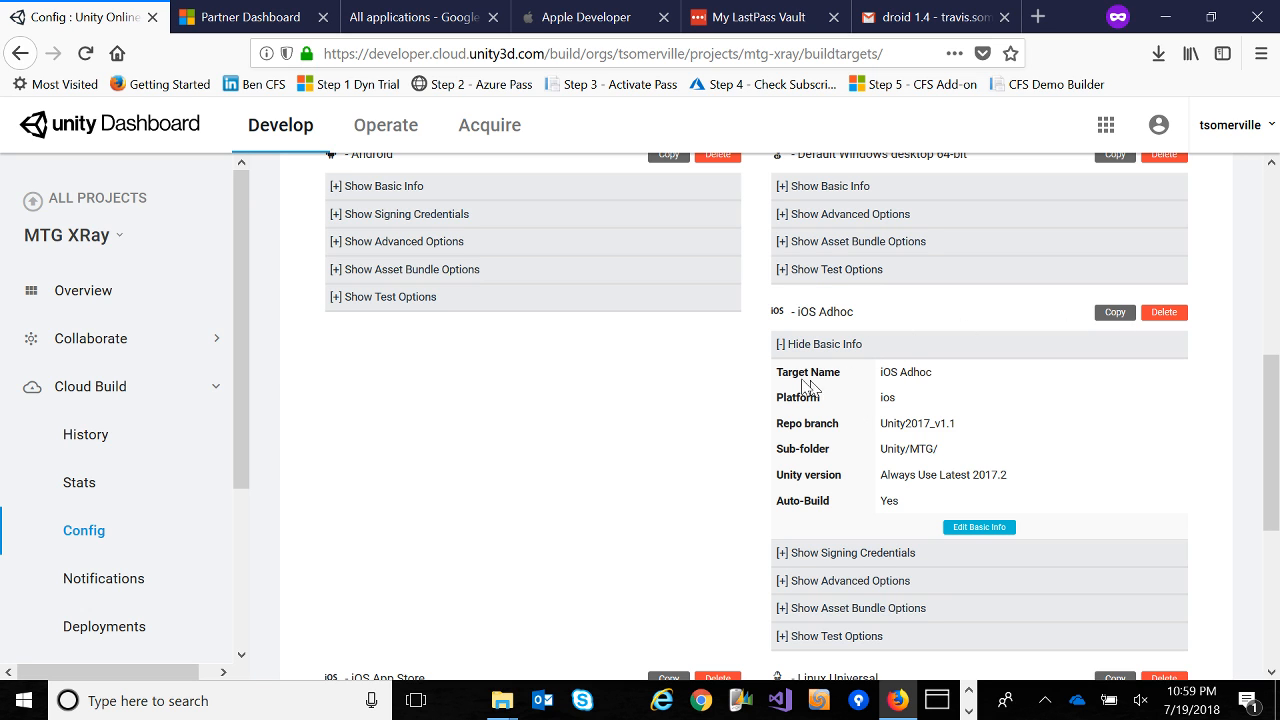
scroll(729, 459, "down", 1)
scroll(729, 459, "down", 2)
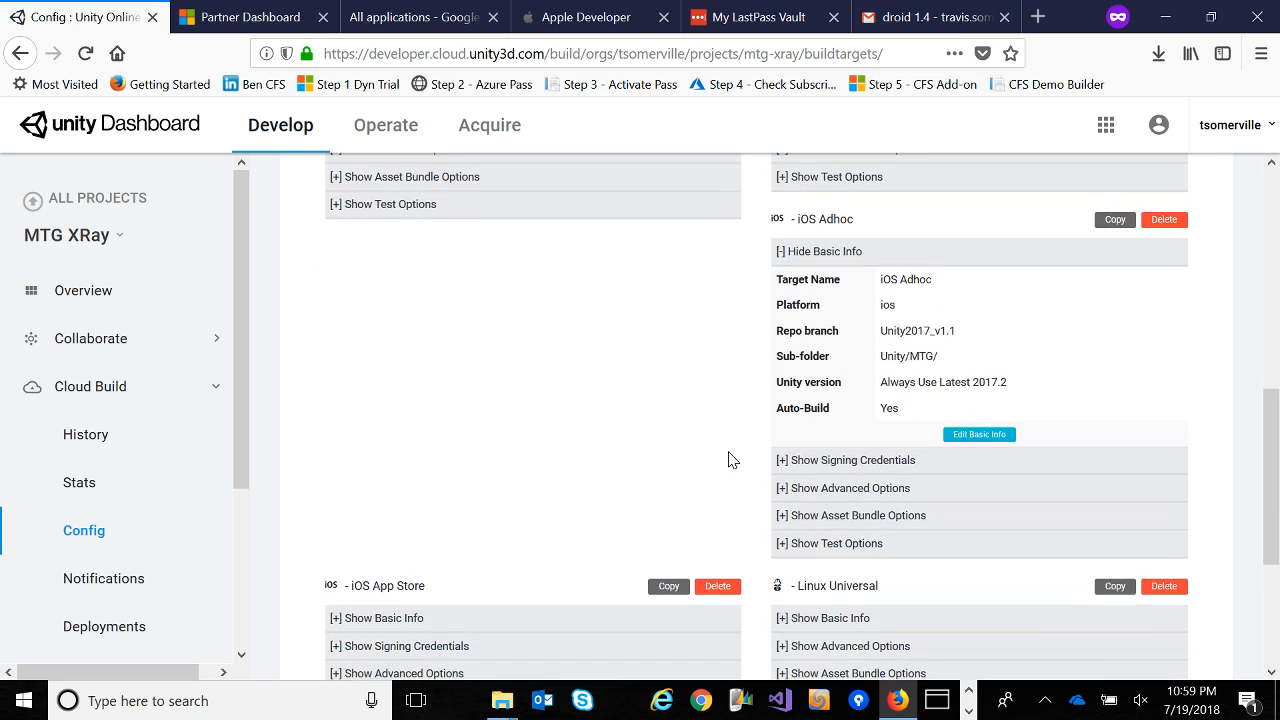
Examine the iOS Adhoc target's signing credentials, including the bundle ID, provisioning profile and p12 file, and collapse its expanded sections.
left_click(808, 443)
scroll(808, 449, "down", 2)
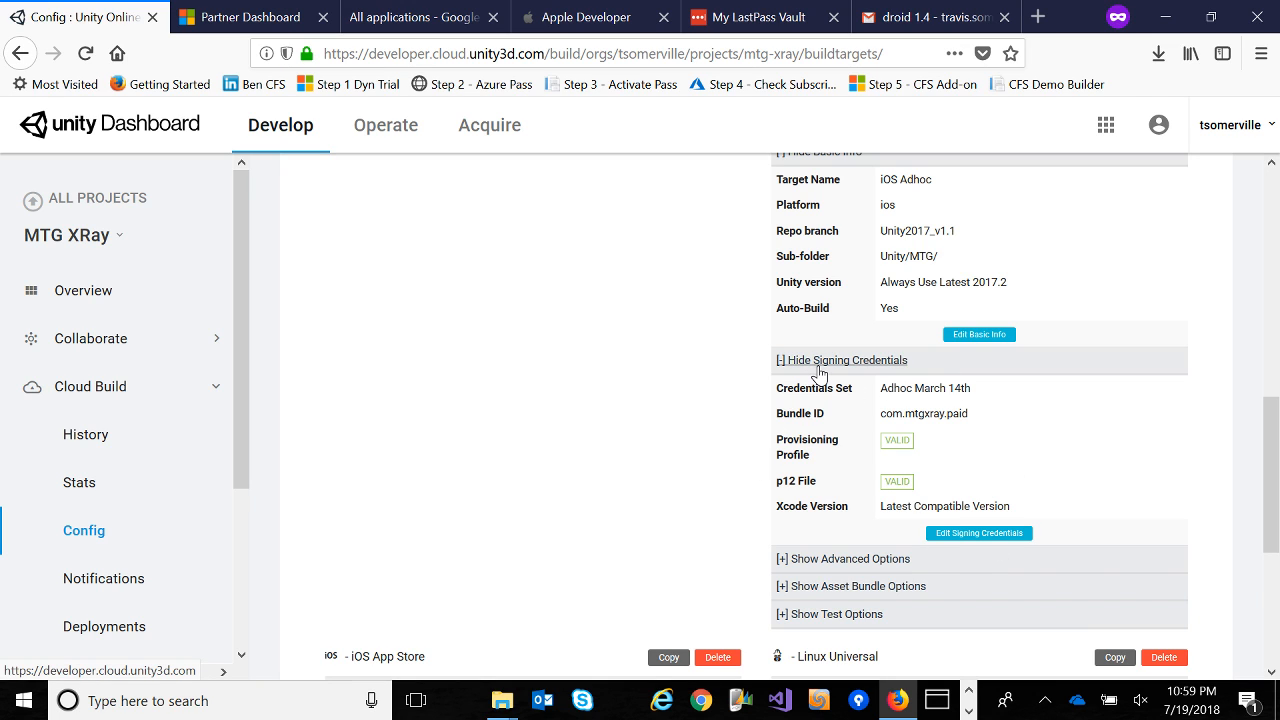
left_click(815, 366)
scroll(818, 373, "up", 2)
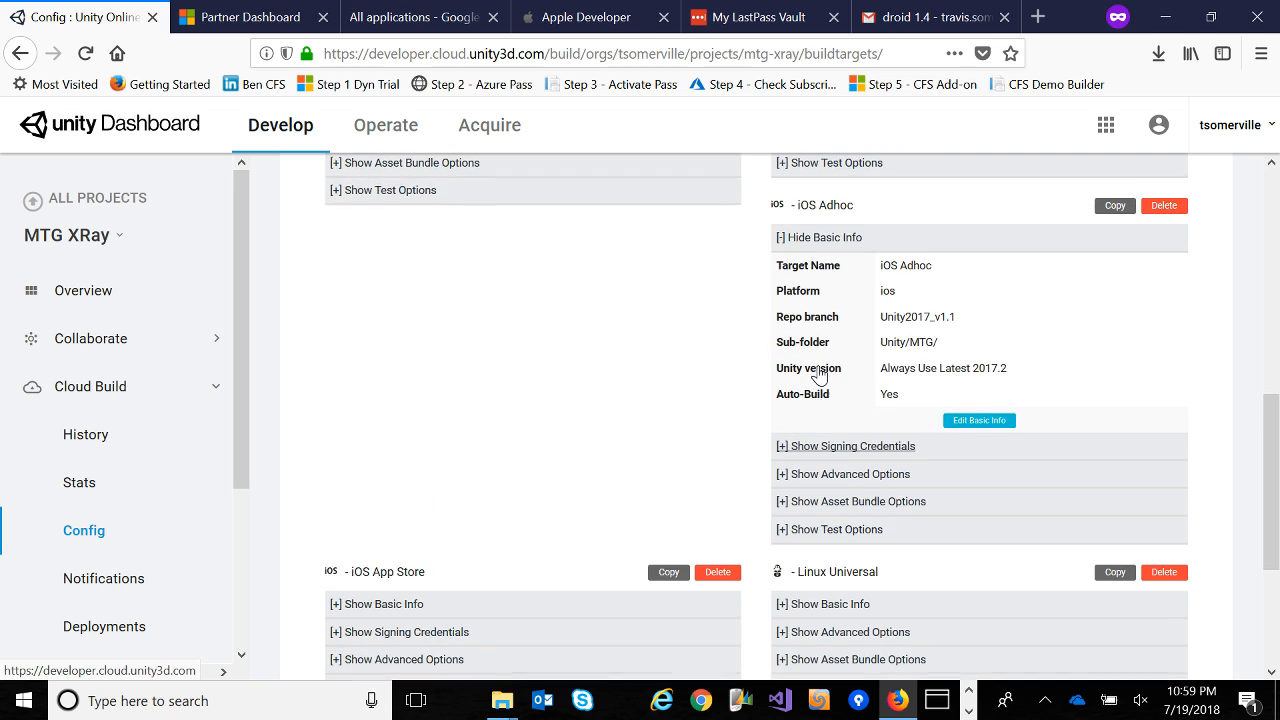
left_click(830, 240)
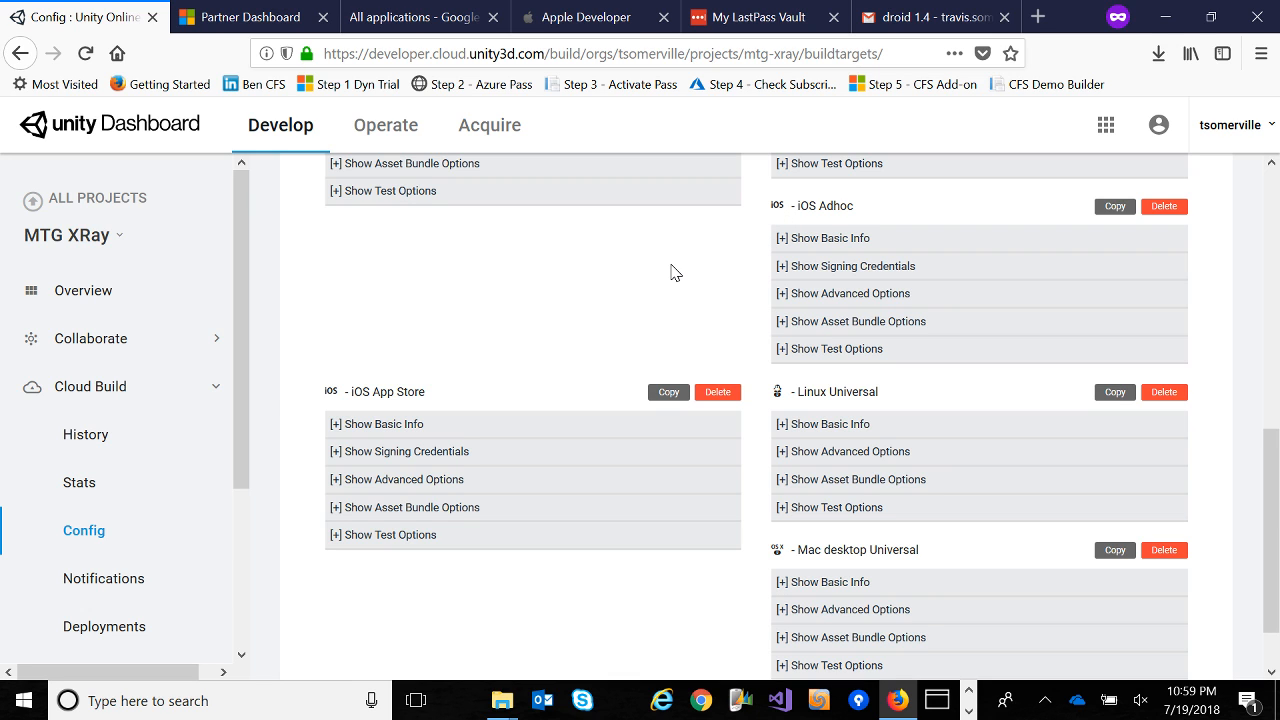
Switch to Sourcetree and inspect the ProjectSettings.asset change in the latest Unity2017_v1.1 commit, returning to the file status view.
key("alt+Tab")
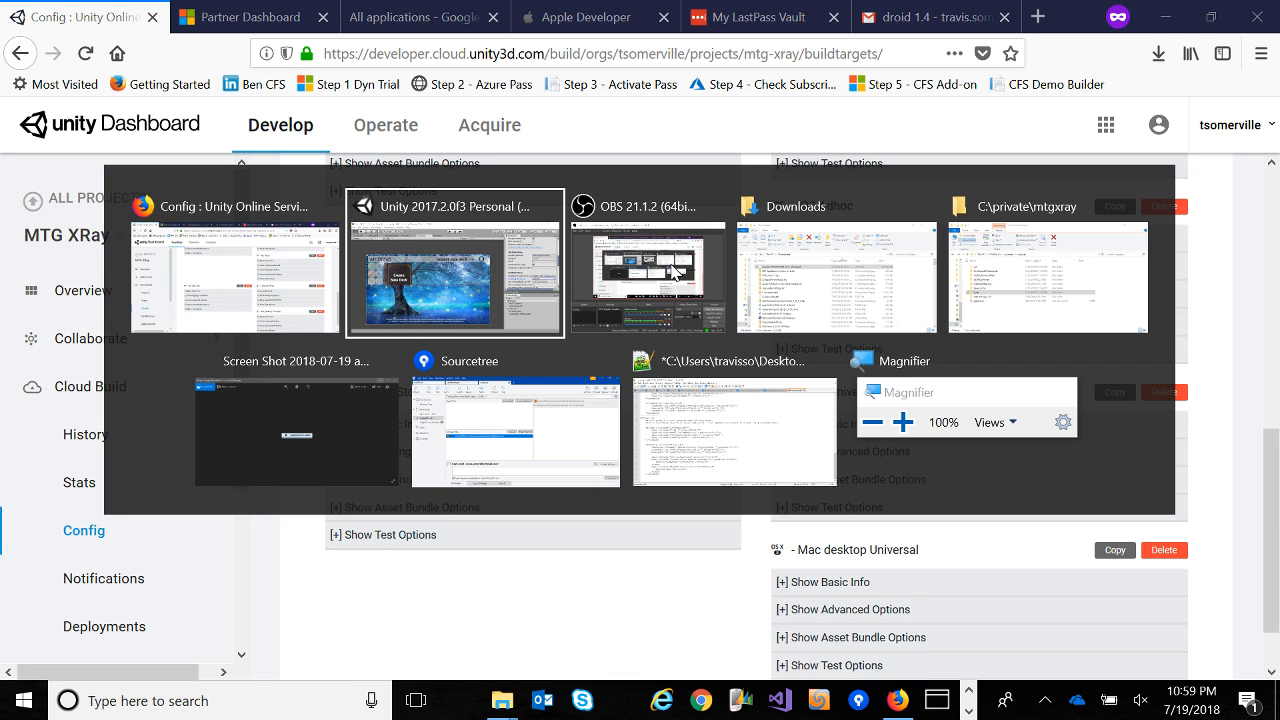
key("alt+Tab")
key("alt+Tab")
key("alt+Tab")
key("alt+Tab")
key("alt+Tab")
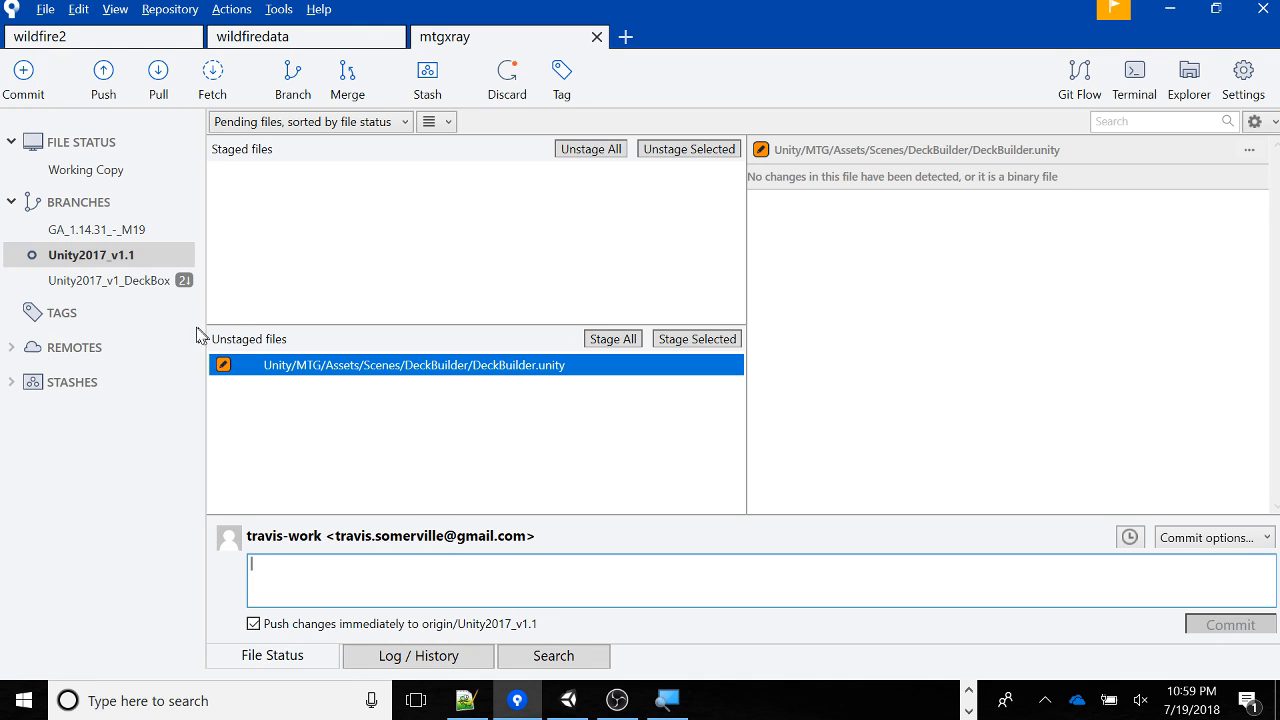
left_click(380, 652)
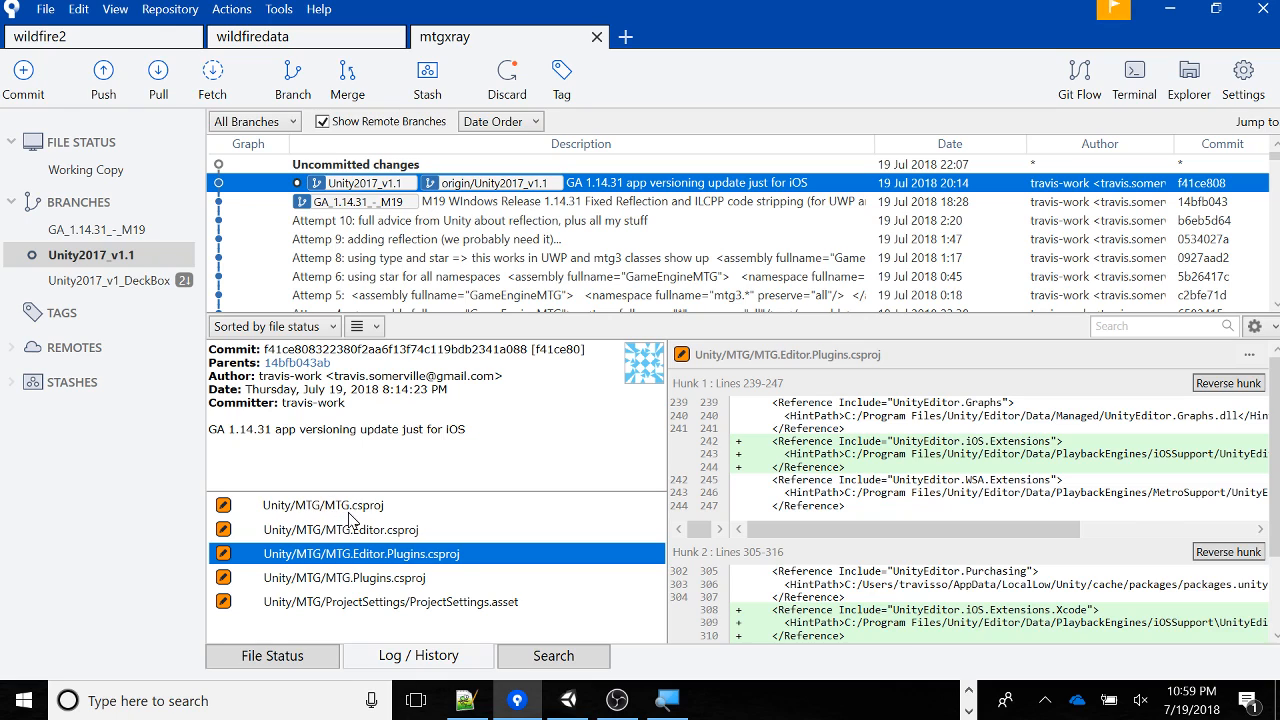
left_click(415, 611)
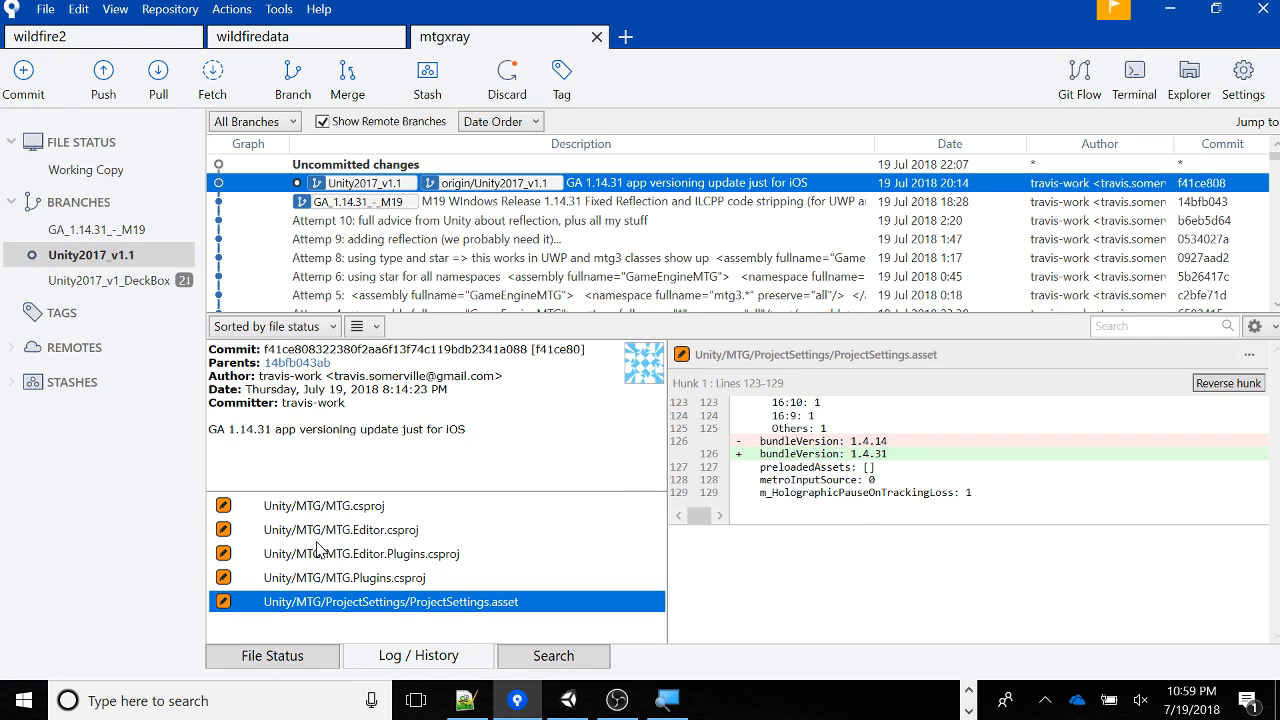
left_click(254, 662)
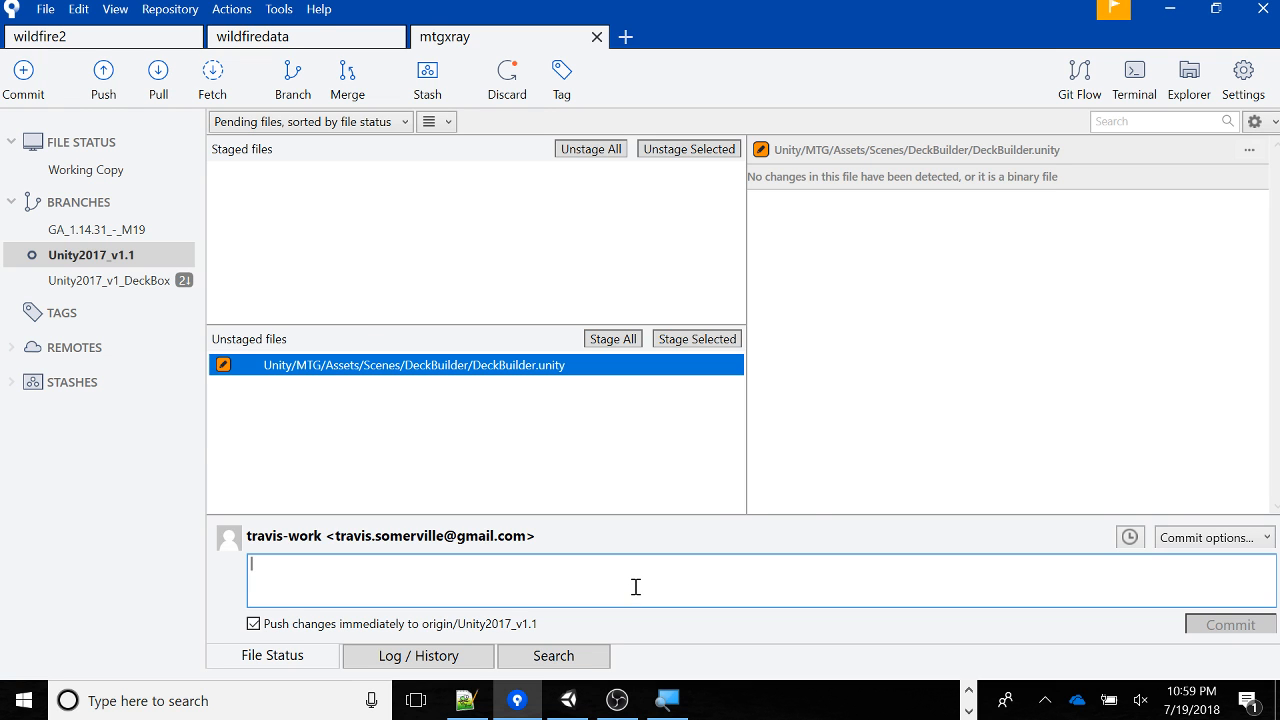
Switch to Firefox, examine the Cloud Build history for MTG XRay and check the targets available for starting a new build.
key("alt+Tab")
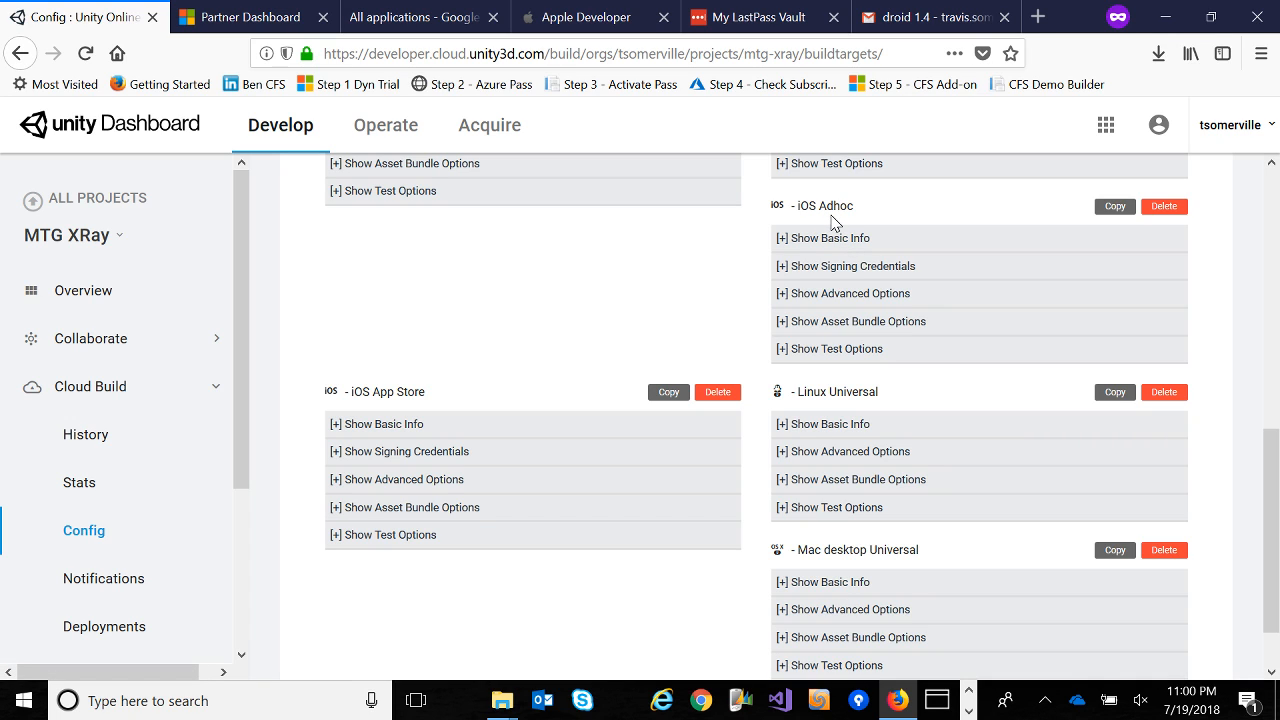
left_click(94, 439)
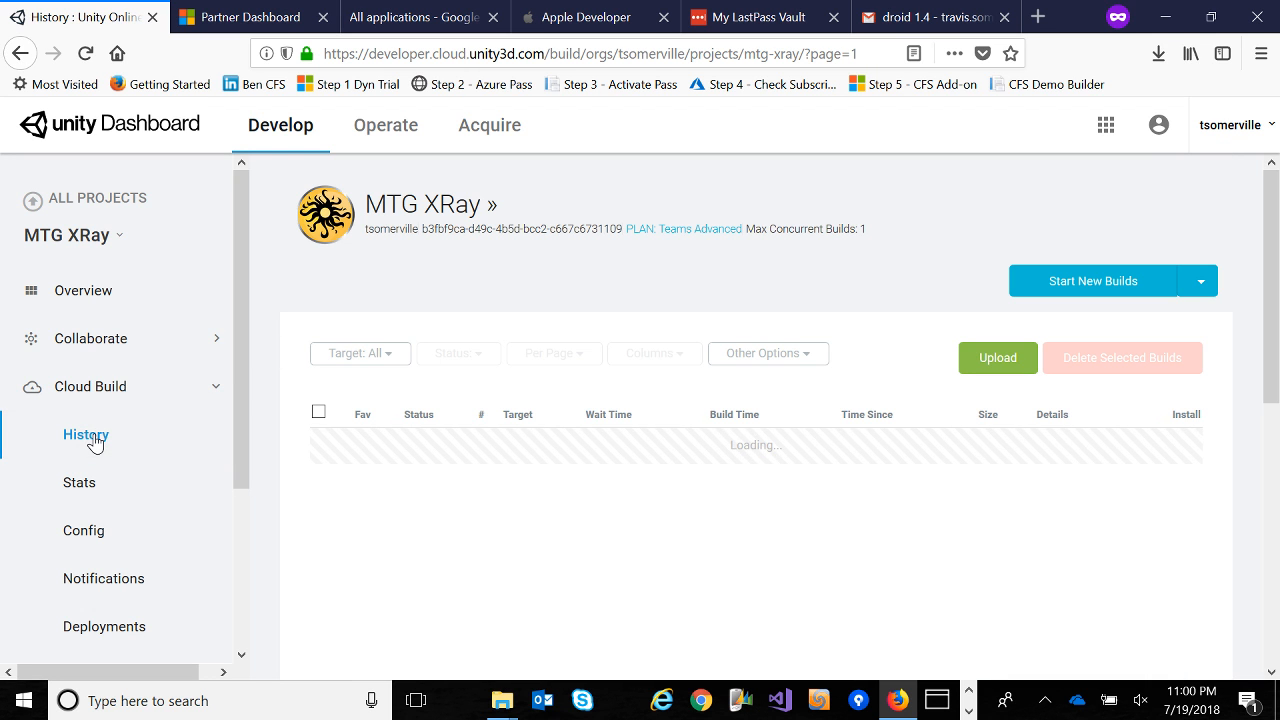
scroll(437, 478, "down", 2)
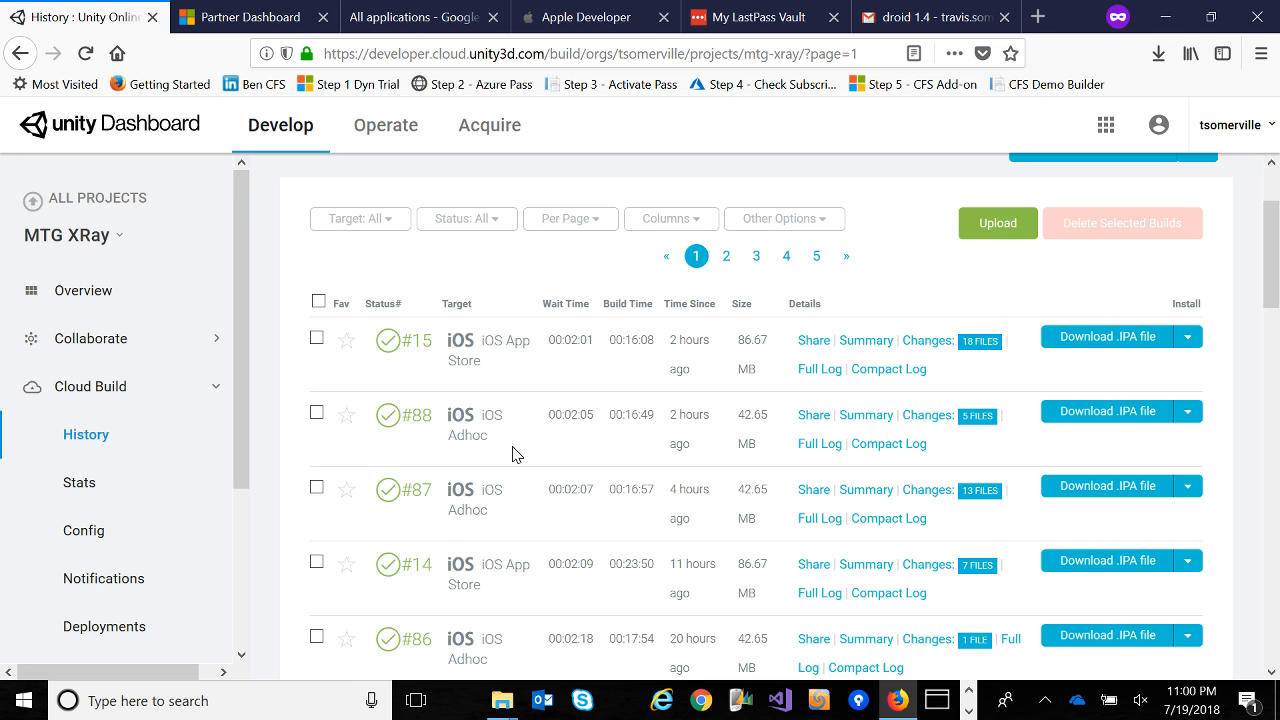
scroll(960, 280, "up", 1)
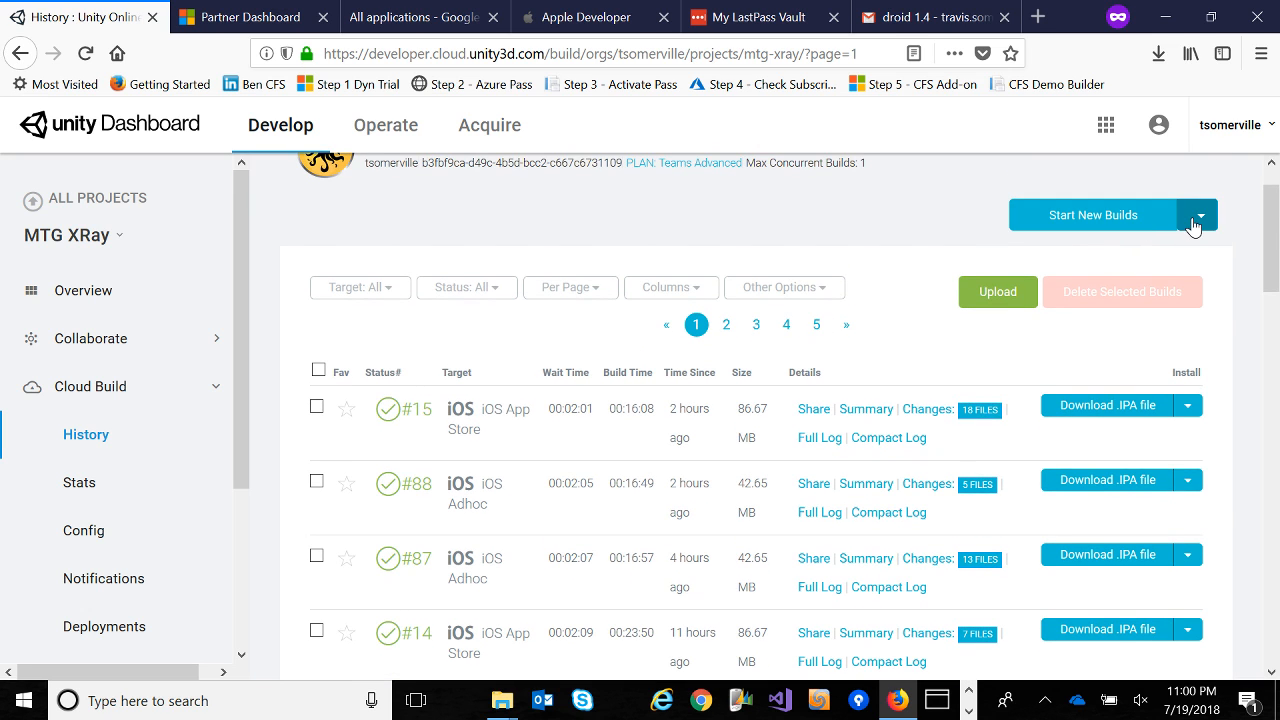
left_click(1194, 222)
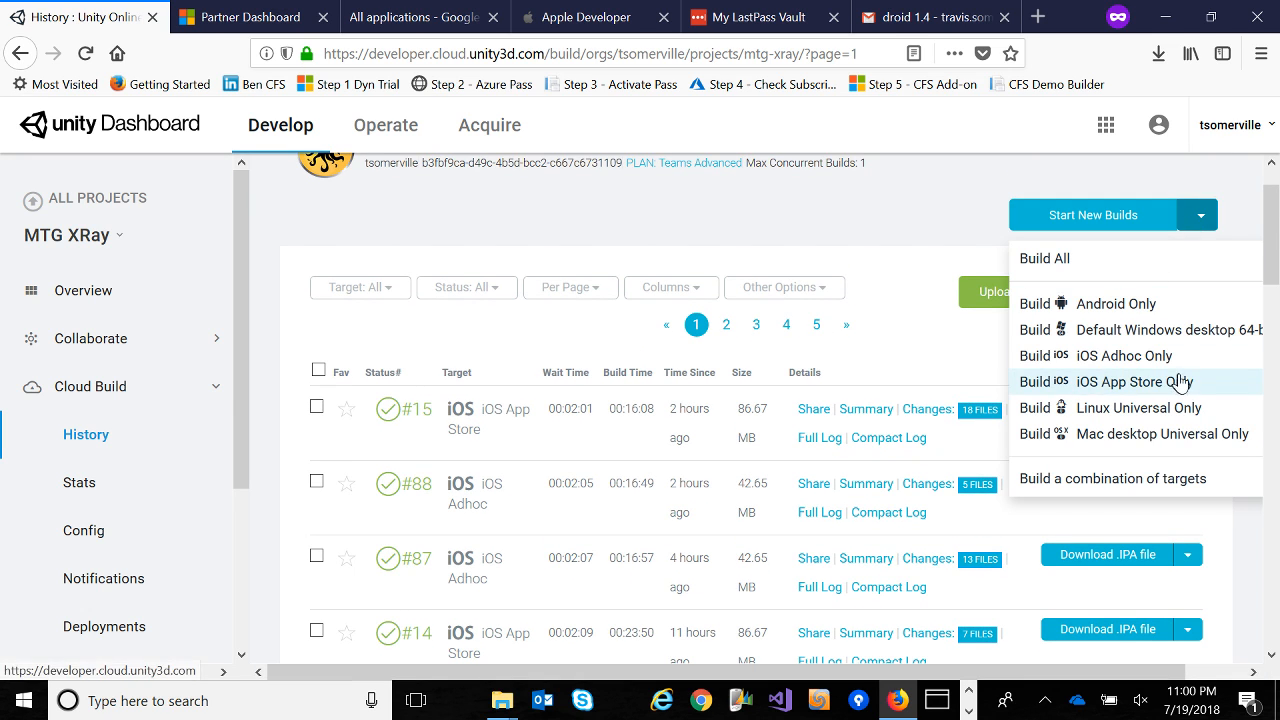
left_click(985, 359)
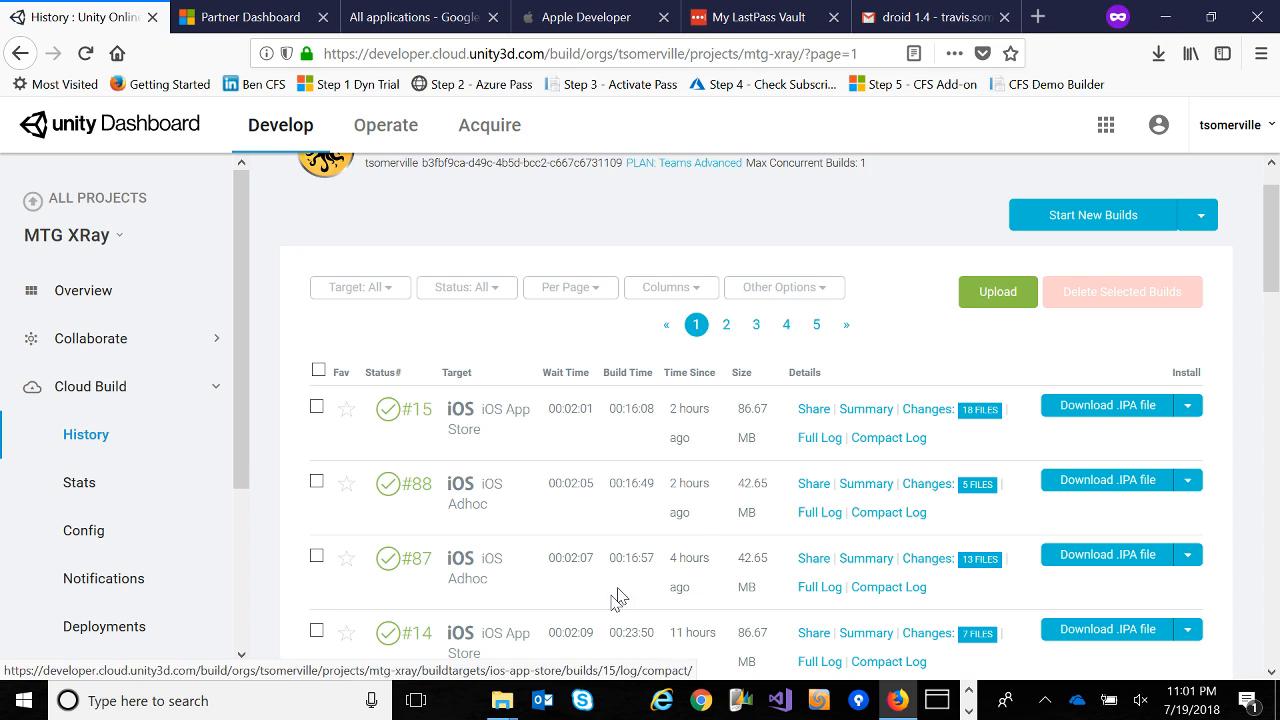
Switch to Photos and view the screenshot of the Application Loader menu title.
mouse_move(501, 712)
key("alt+Tab")
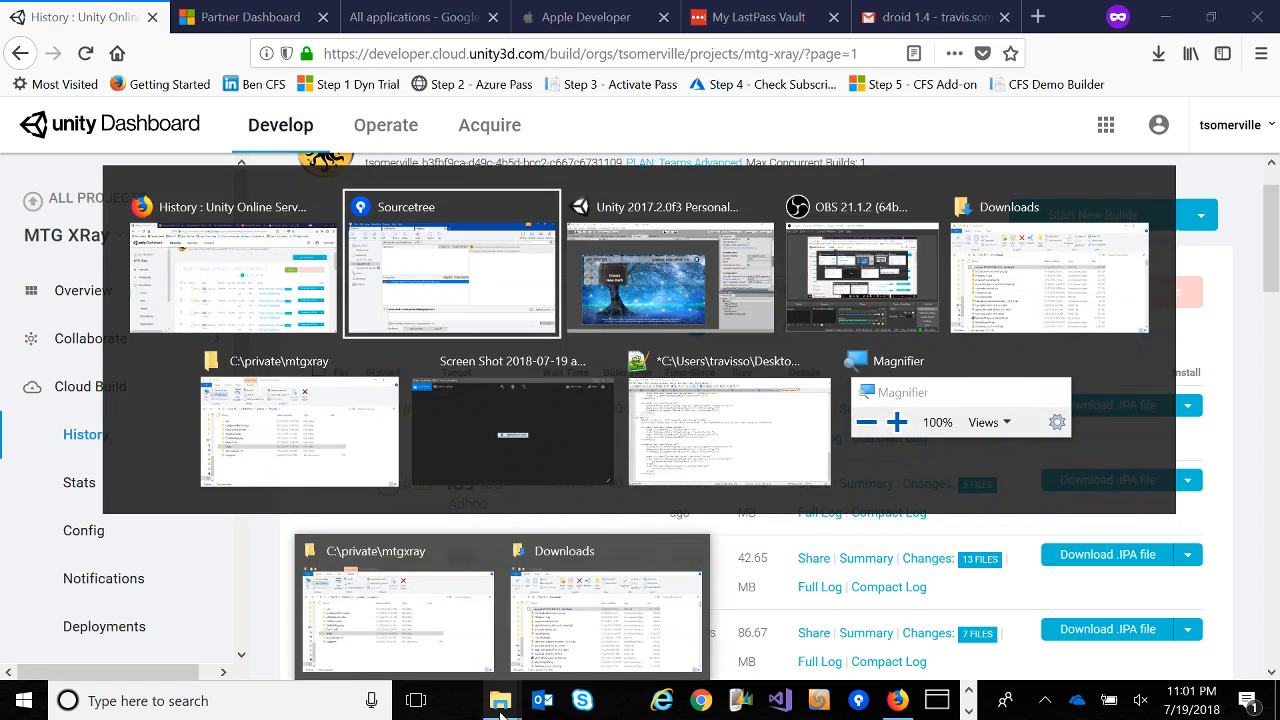
key("alt+Tab")
key("alt+Tab")
key("alt+Tab")
key("alt+Tab")
key("alt+Tab")
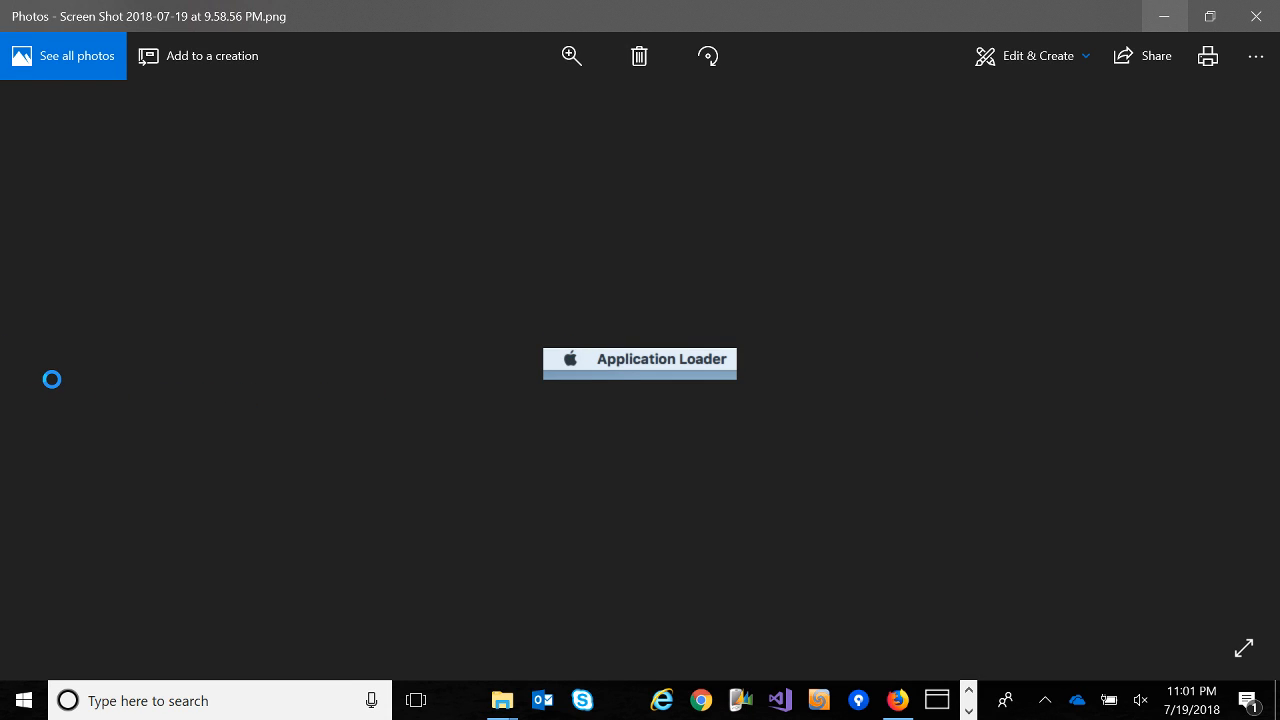
key("alt+Tab")
Open the iOS Application loader folder inside iOS Application loader pics.zip in Downloads and view the 9.56.09 PM screenshot briefly.
left_click(502, 700)
left_click(529, 597)
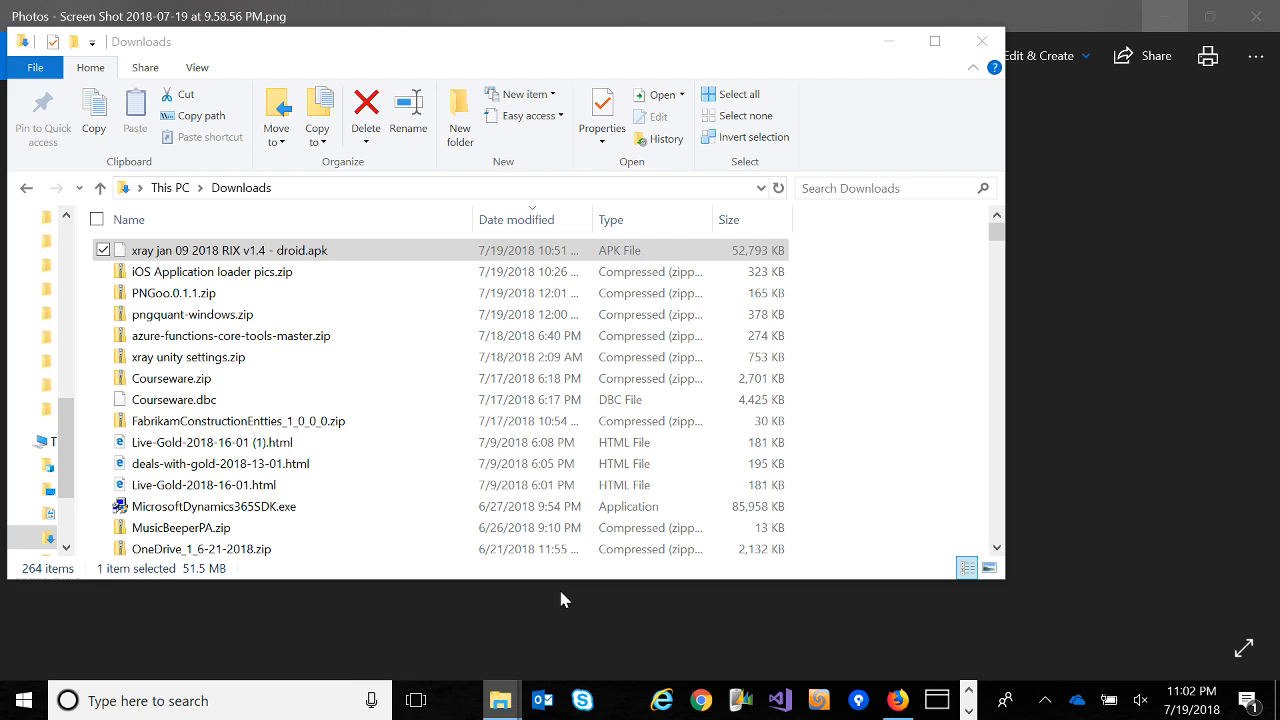
double_click(157, 272)
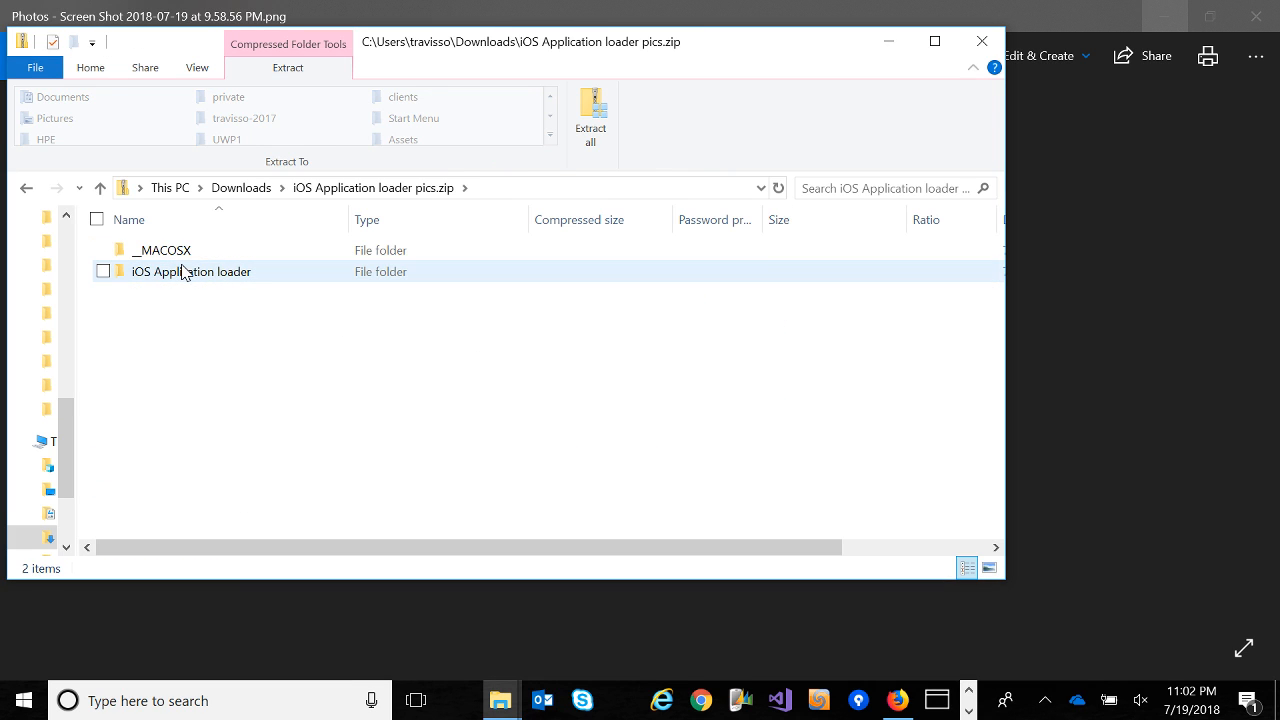
double_click(178, 271)
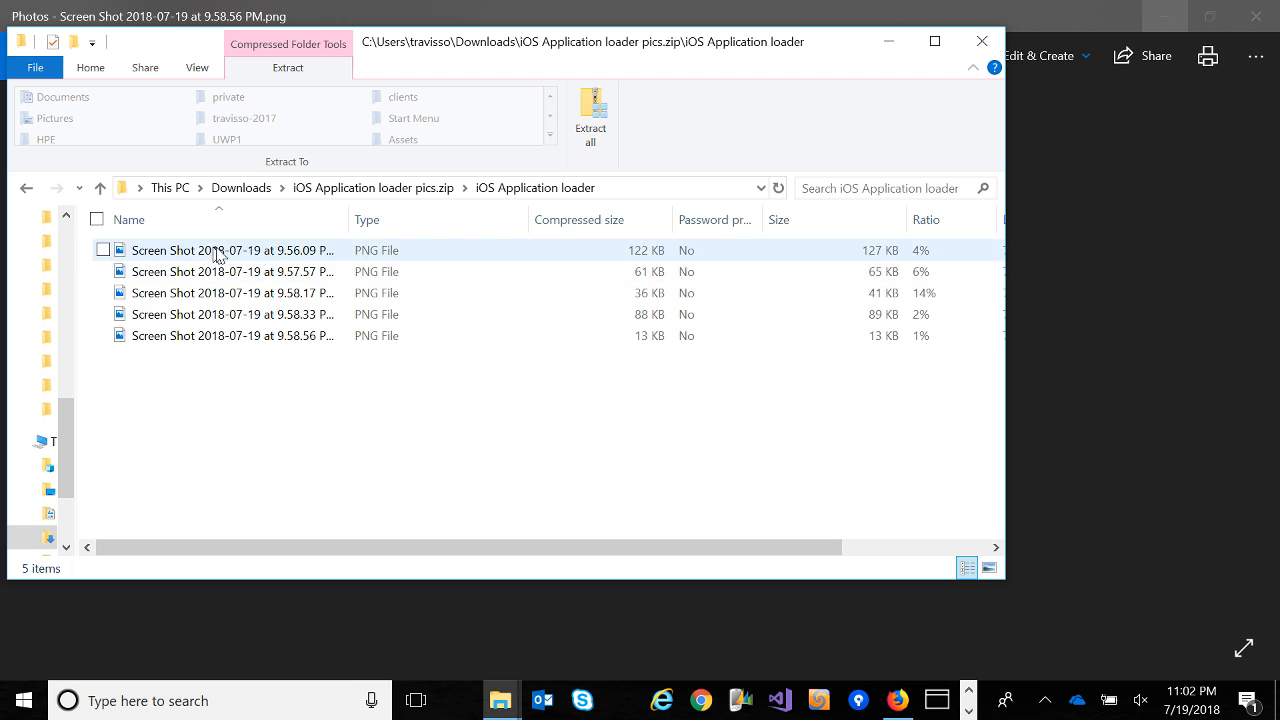
left_click(220, 251)
double_click(222, 252)
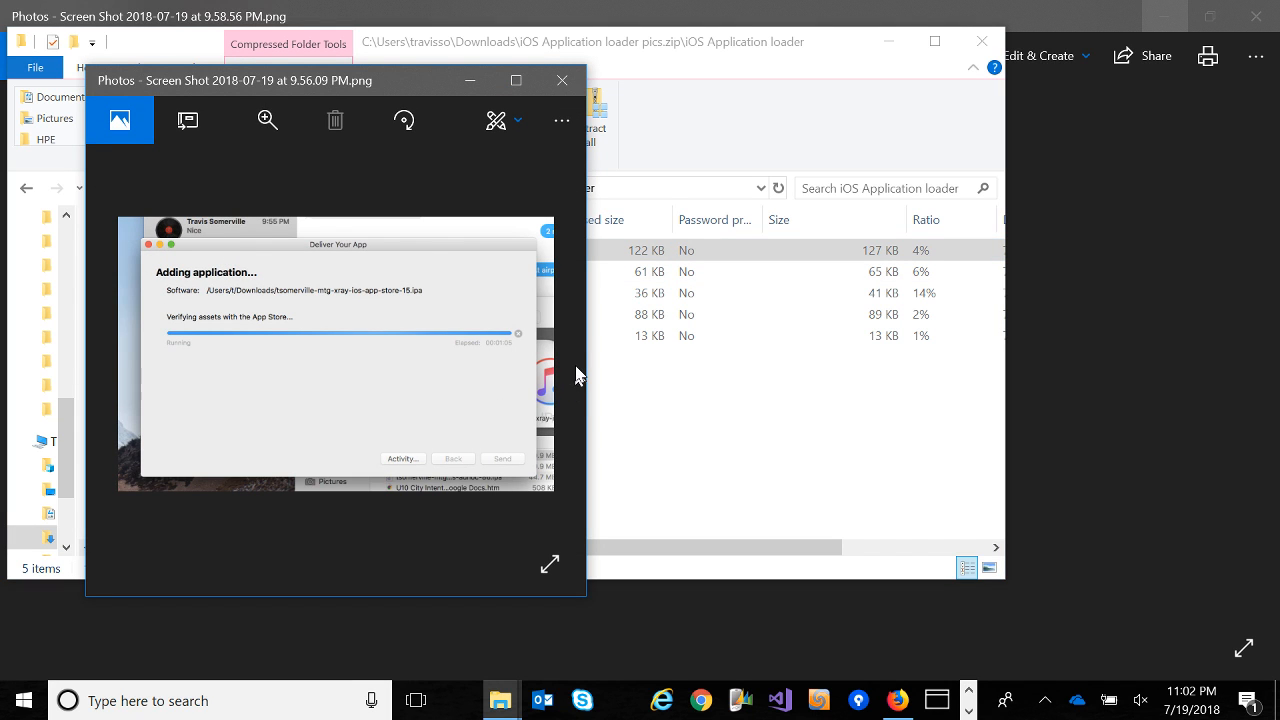
left_click(561, 81)
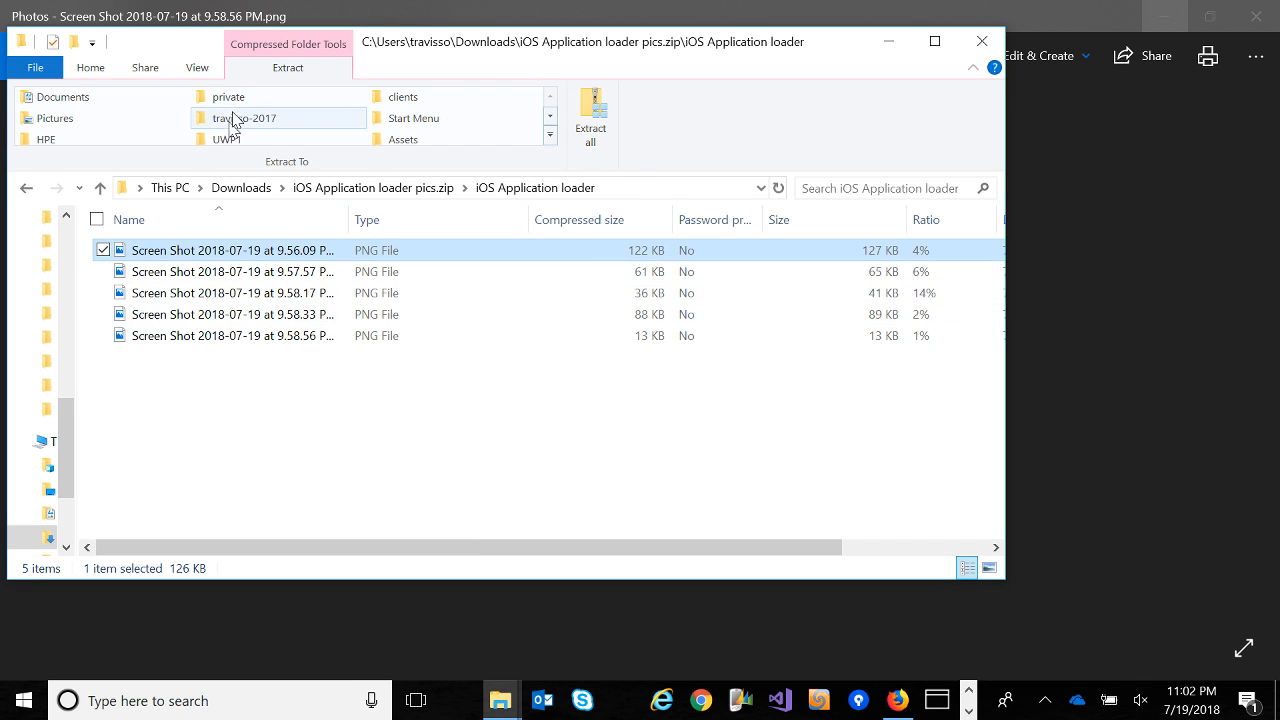
Display the screenshots as extra large icons and view the 9.58.56 PM image of Application Loader.
left_click(196, 68)
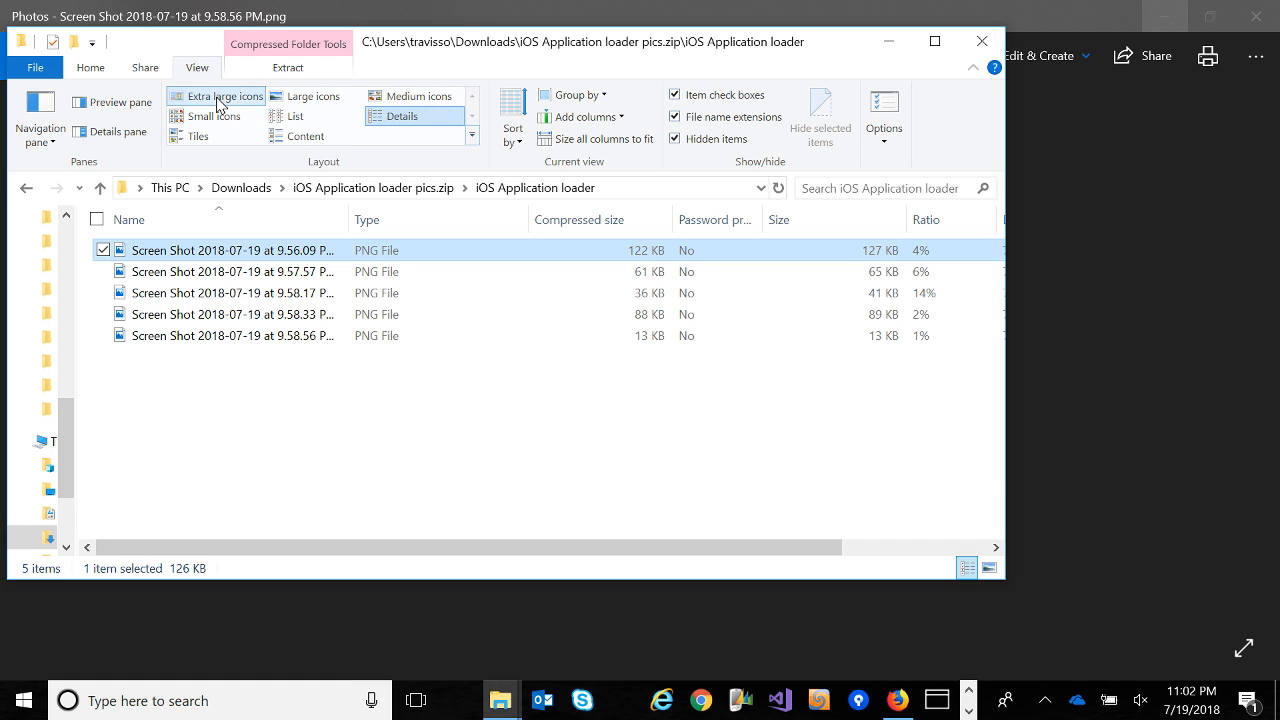
left_click(218, 96)
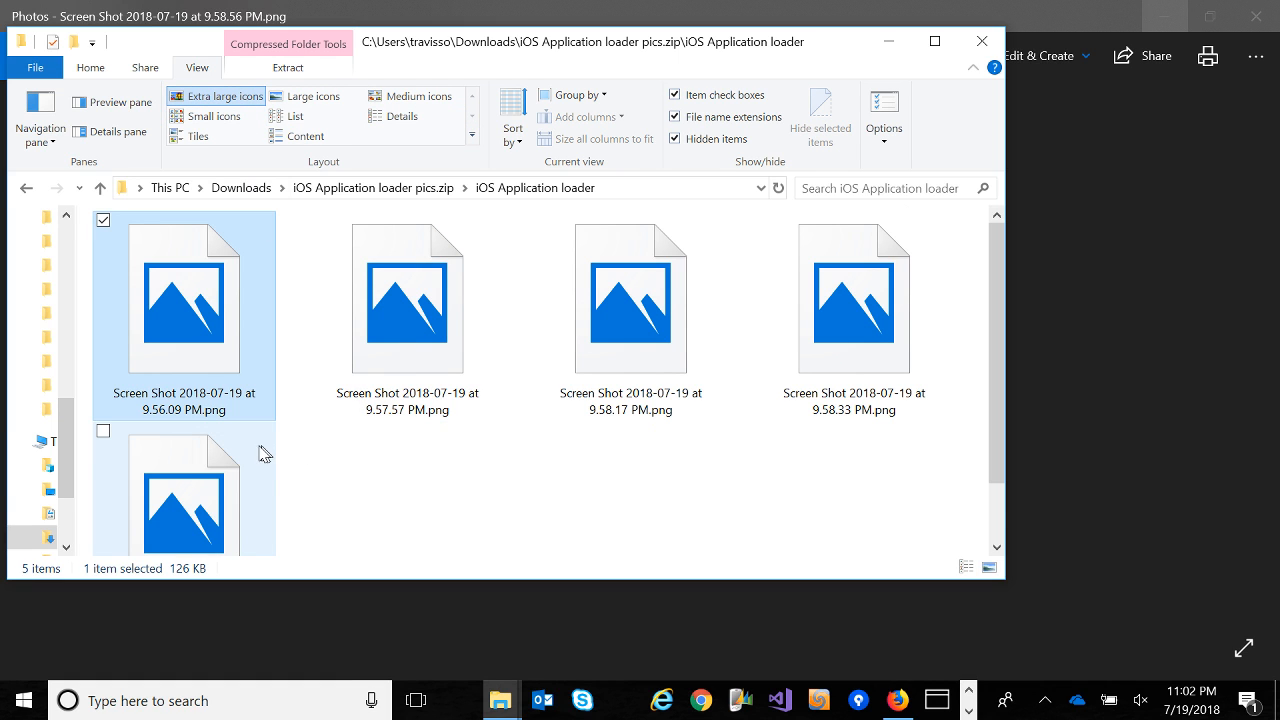
scroll(262, 452, "down", 1)
double_click(165, 466)
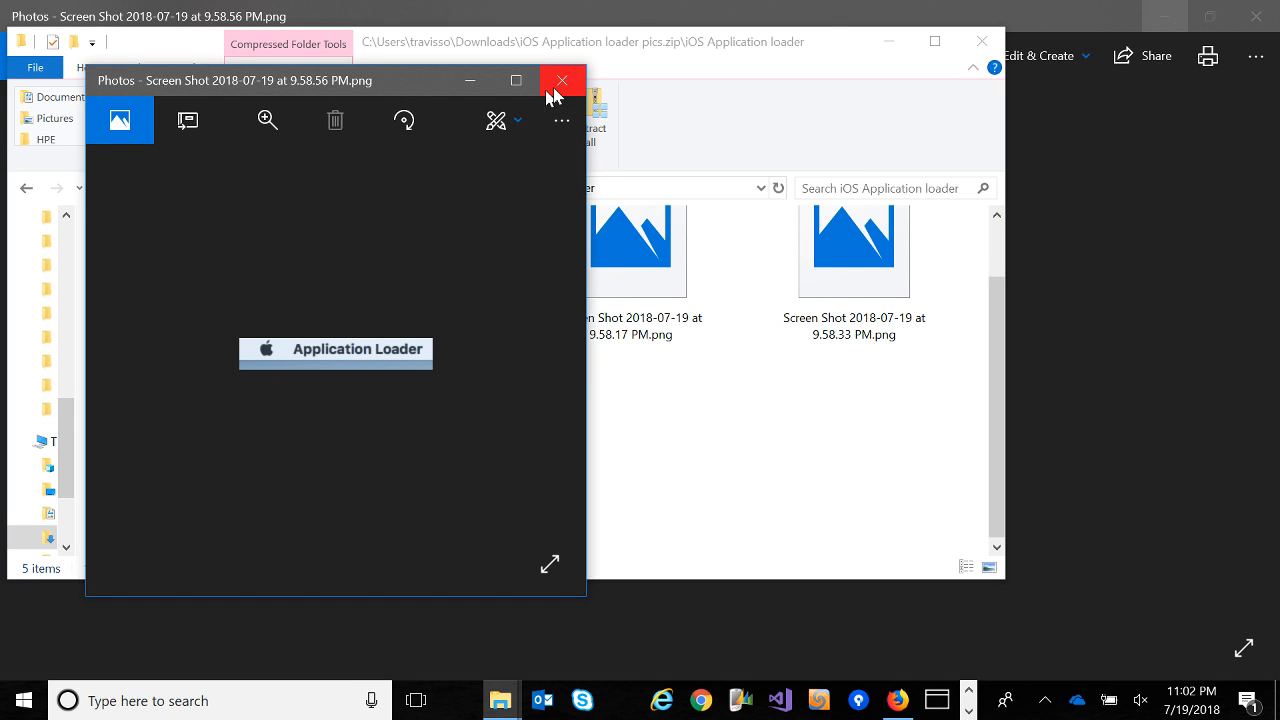
left_click(566, 79)
View the 9.58.33 PM screenshot of the Template Chooser's Deliver Your App option in a maximized window.
left_click(868, 274)
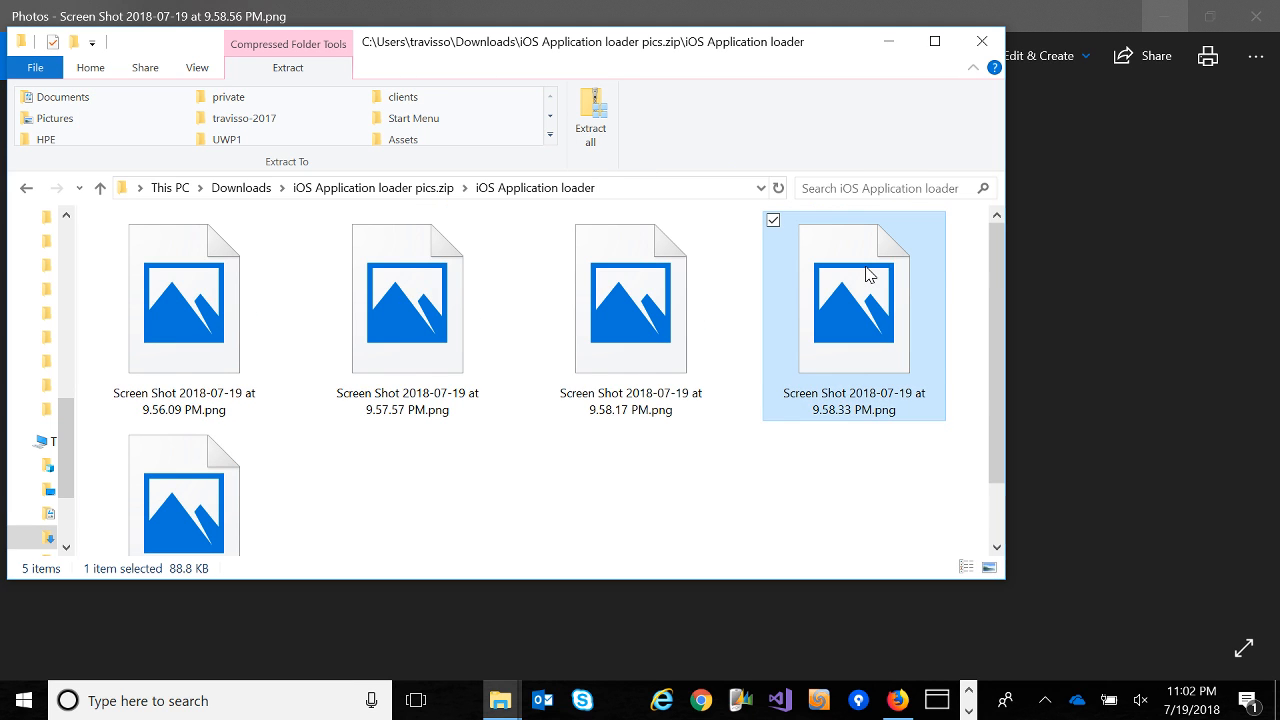
double_click(868, 274)
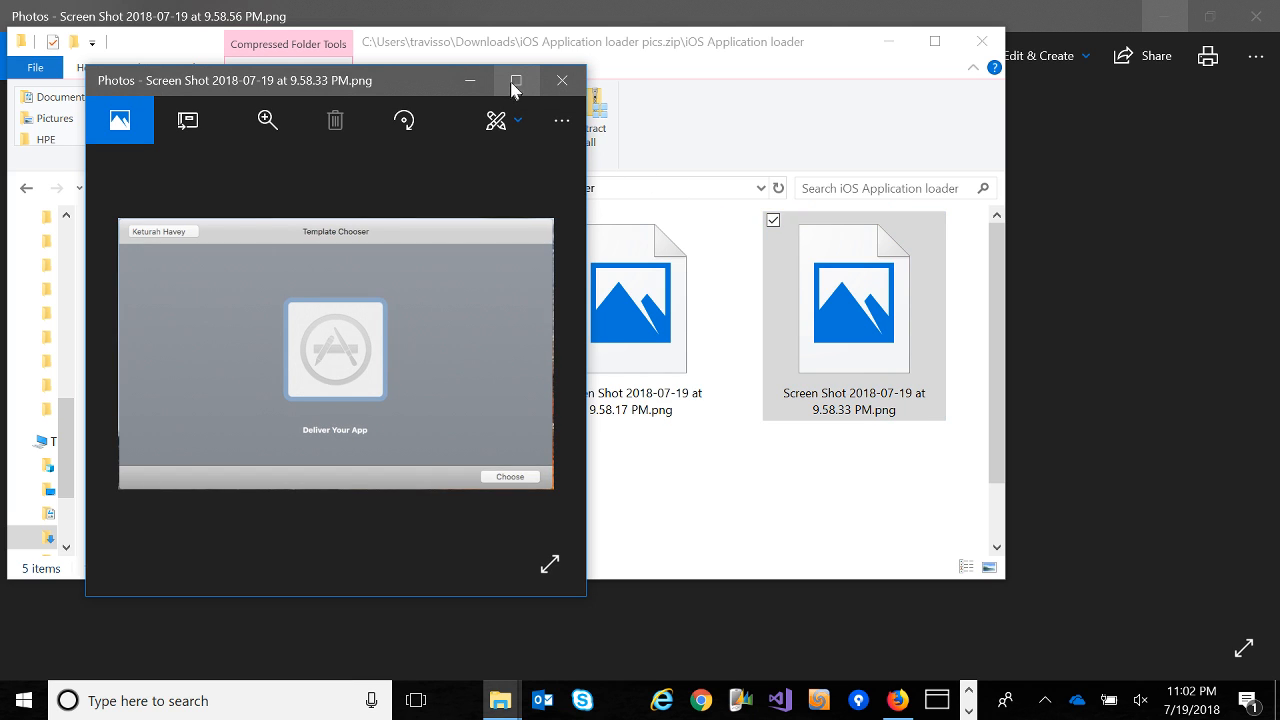
left_click(515, 81)
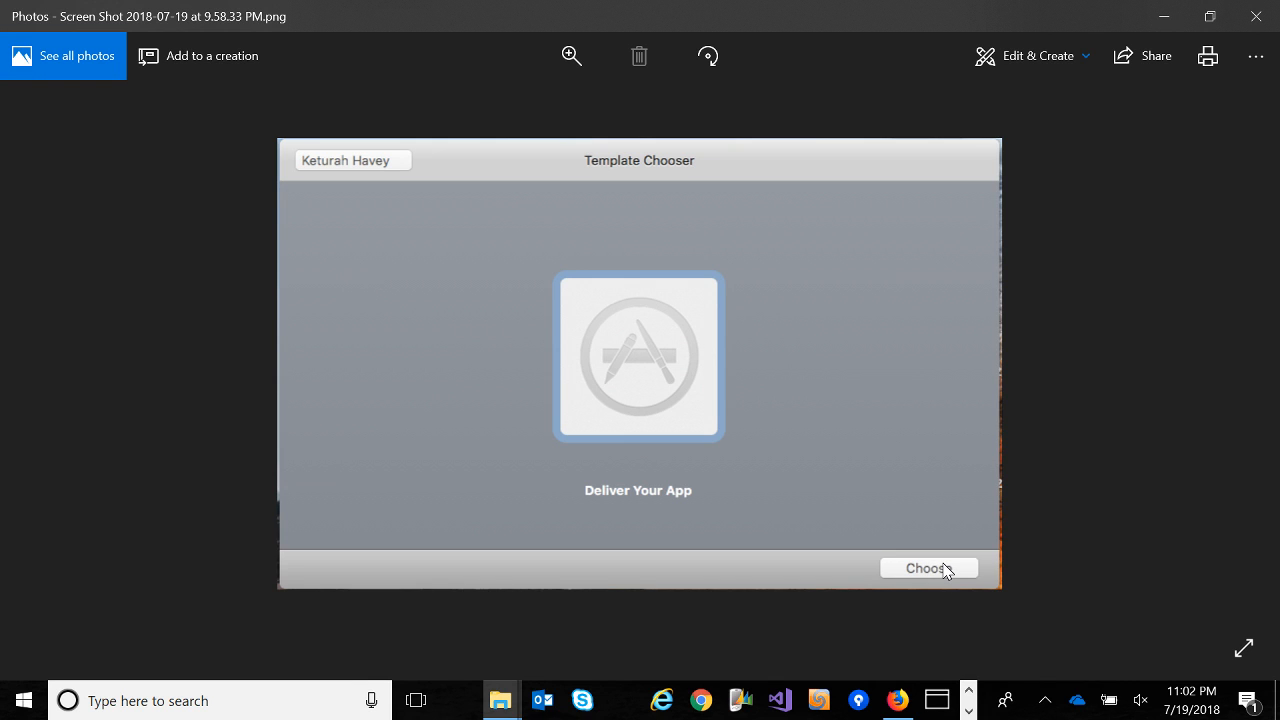
Check the .IPA download for the iOS App Store build in Firefox's build history, and close the Template Chooser screenshot.
key("alt+Tab")
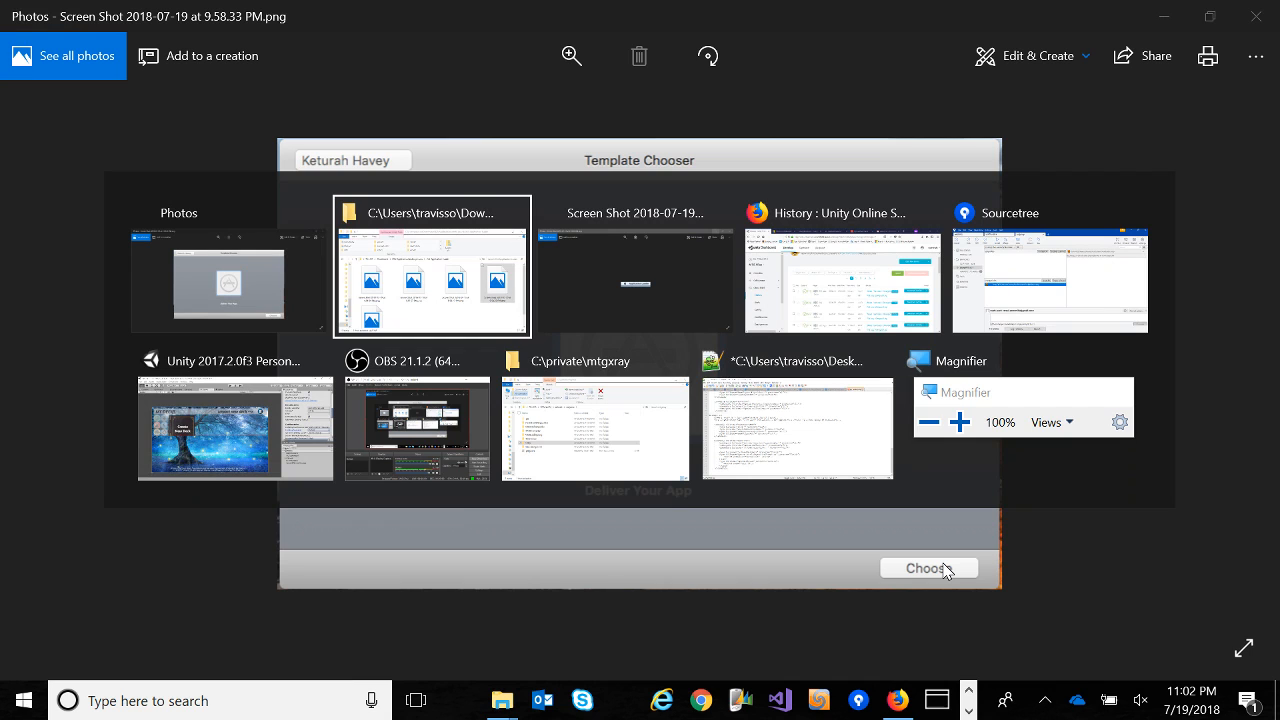
key("Tab")
key("Tab")
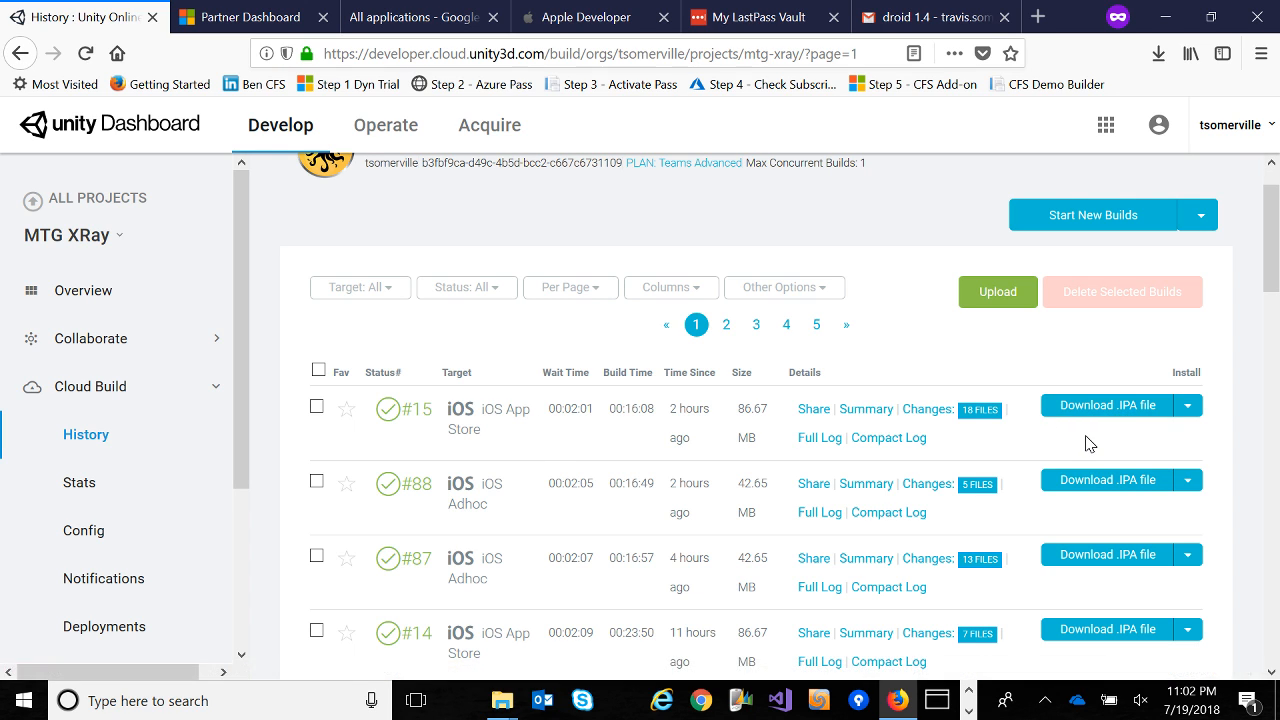
key("alt+Tab")
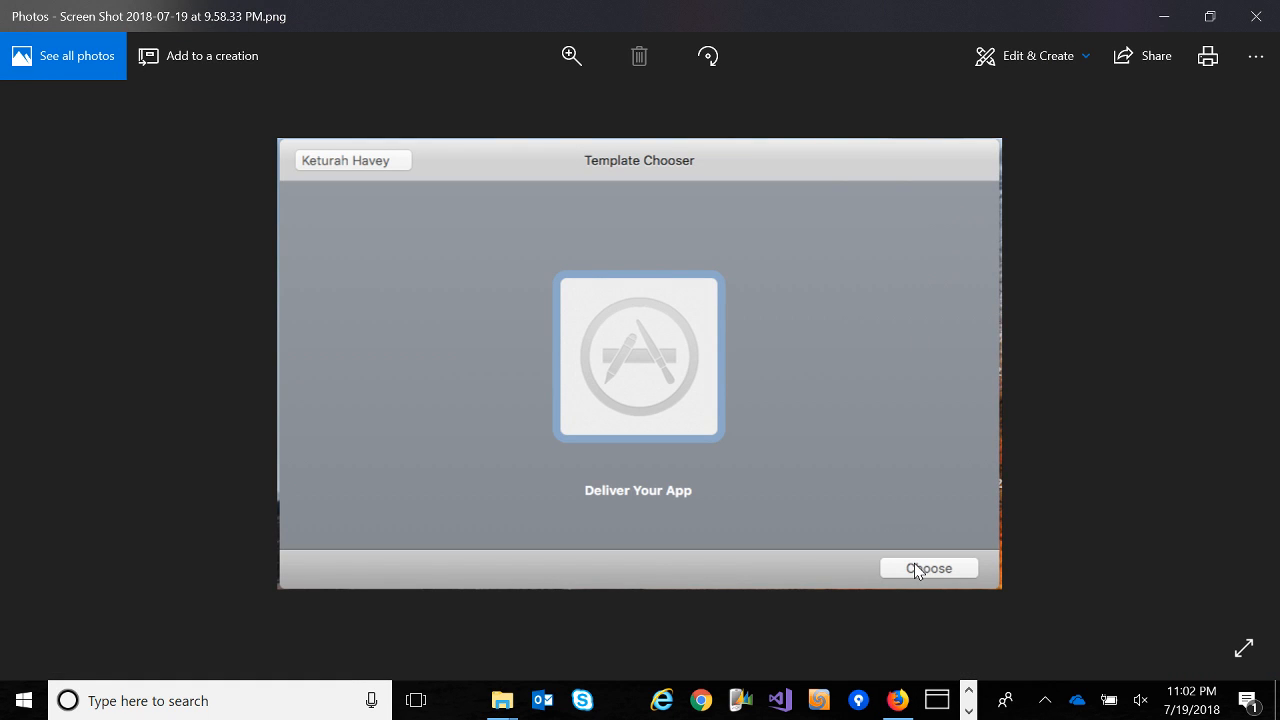
left_click(1256, 16)
Return to the screenshots folder and view the 9.58.17 PM image of the Deliver Your App completion page.
key("alt+Tab")
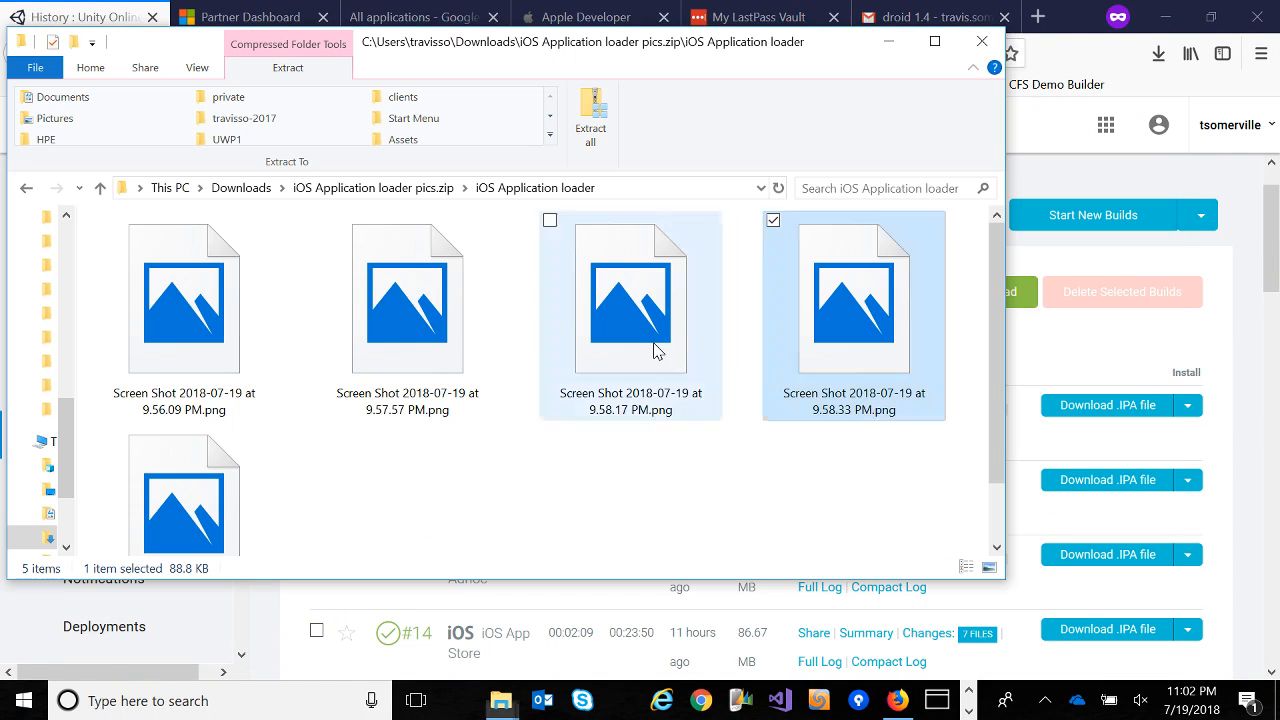
double_click(617, 331)
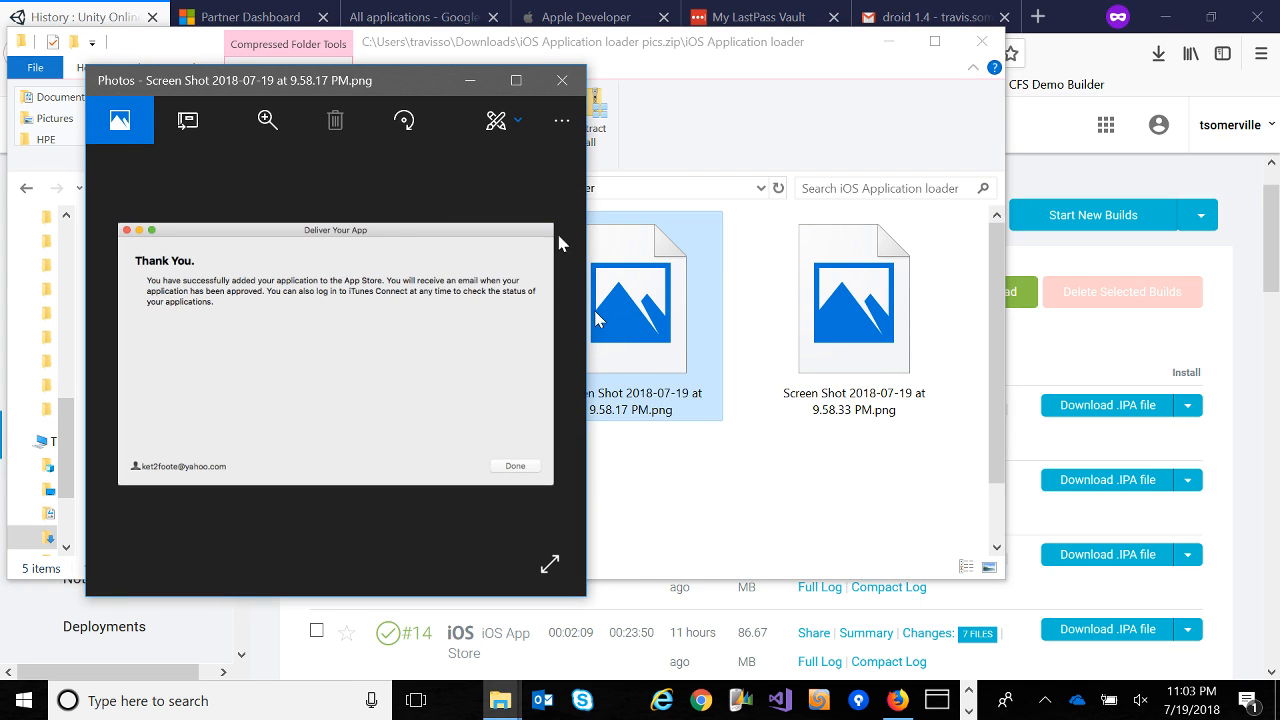
left_click(560, 84)
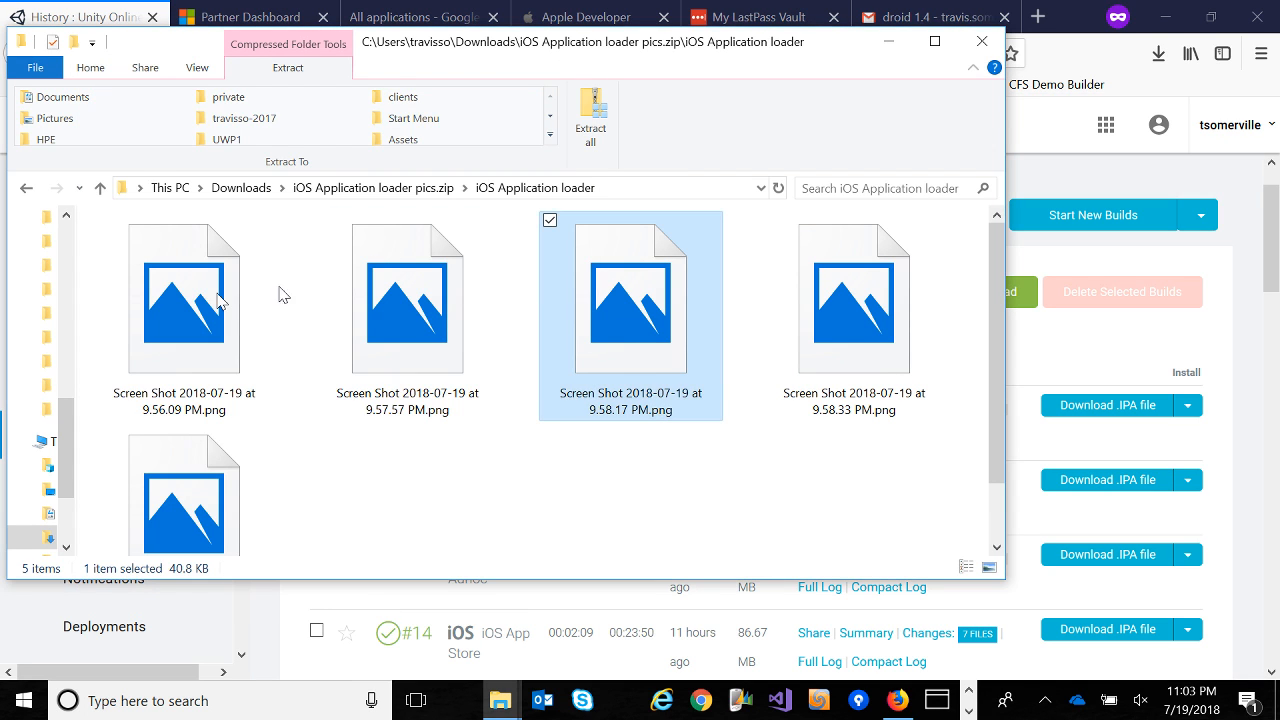
View the 9.56.09 PM screenshot of Application Loader adding the application in a maximized window.
left_click(142, 315)
double_click(142, 315)
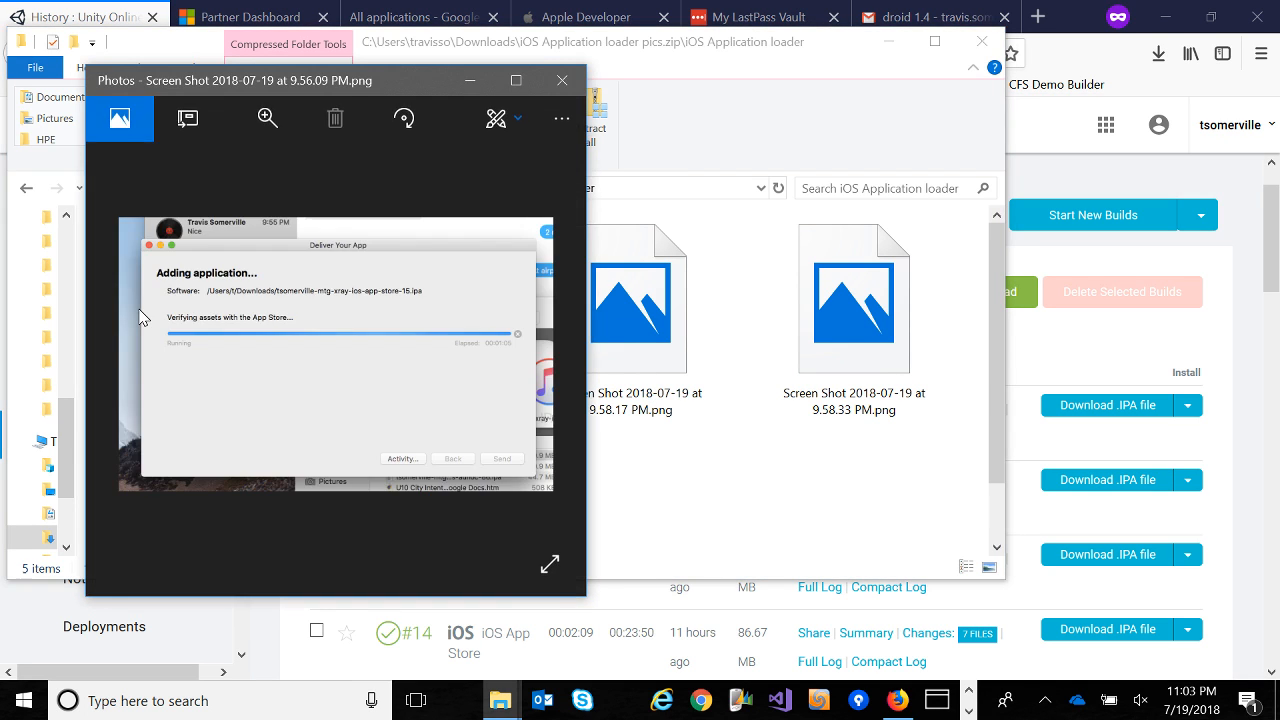
left_click(514, 81)
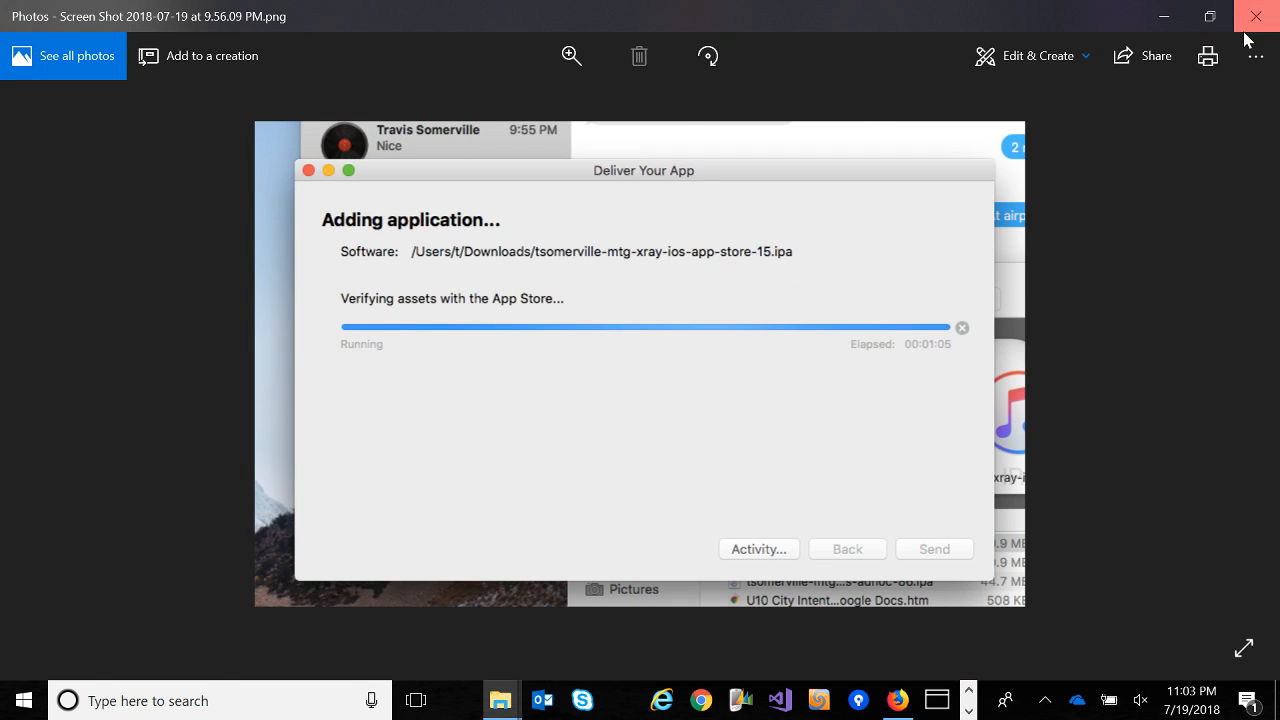
Close the current screenshot and view the 9.57.57 PM image of the package upload in a maximized window.
left_click(1245, 31)
left_click(422, 316)
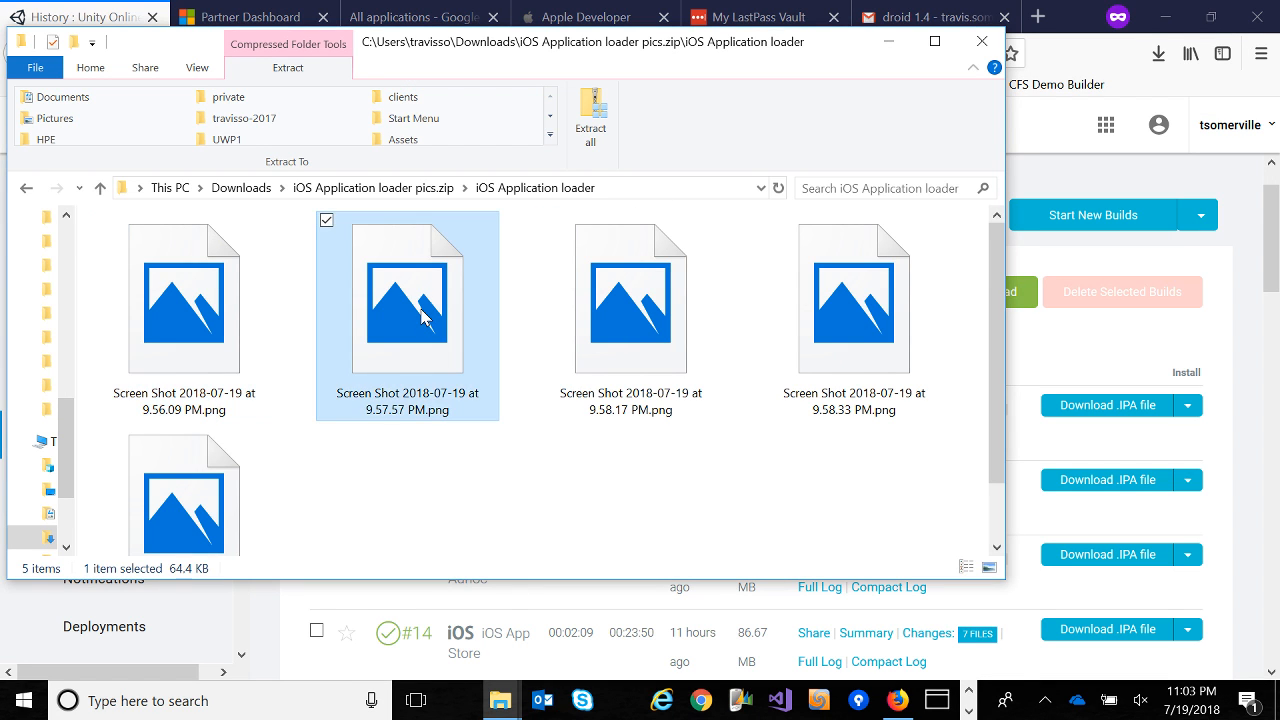
double_click(422, 316)
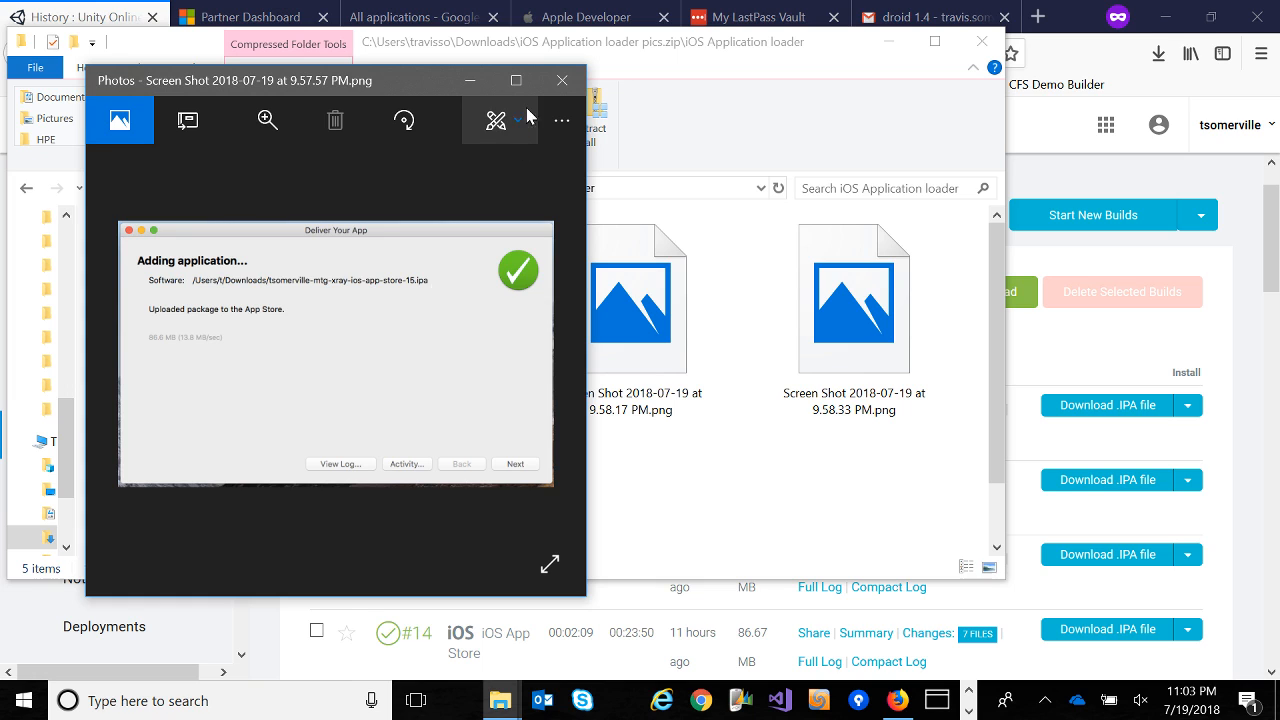
left_click(516, 80)
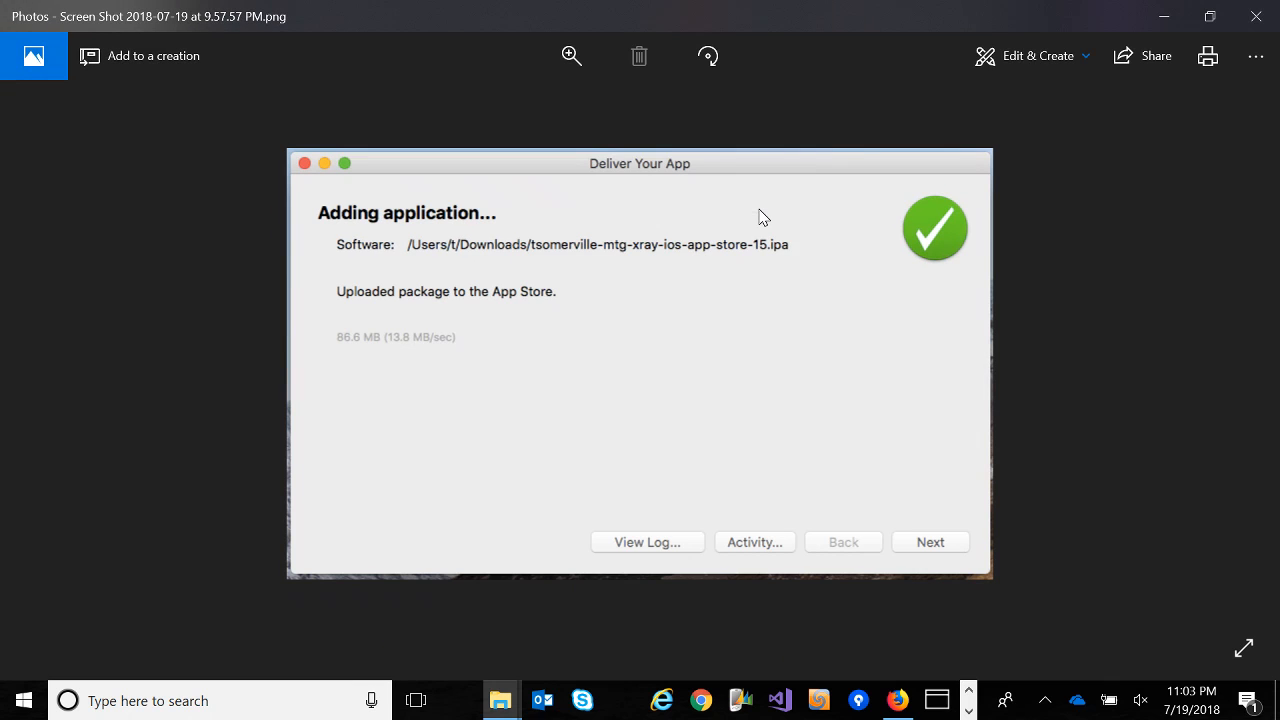
View the 9.58.17 PM screenshot of the Thank You page in a maximized window, and minimize the screenshots folder.
left_click(1260, 17)
left_click(634, 342)
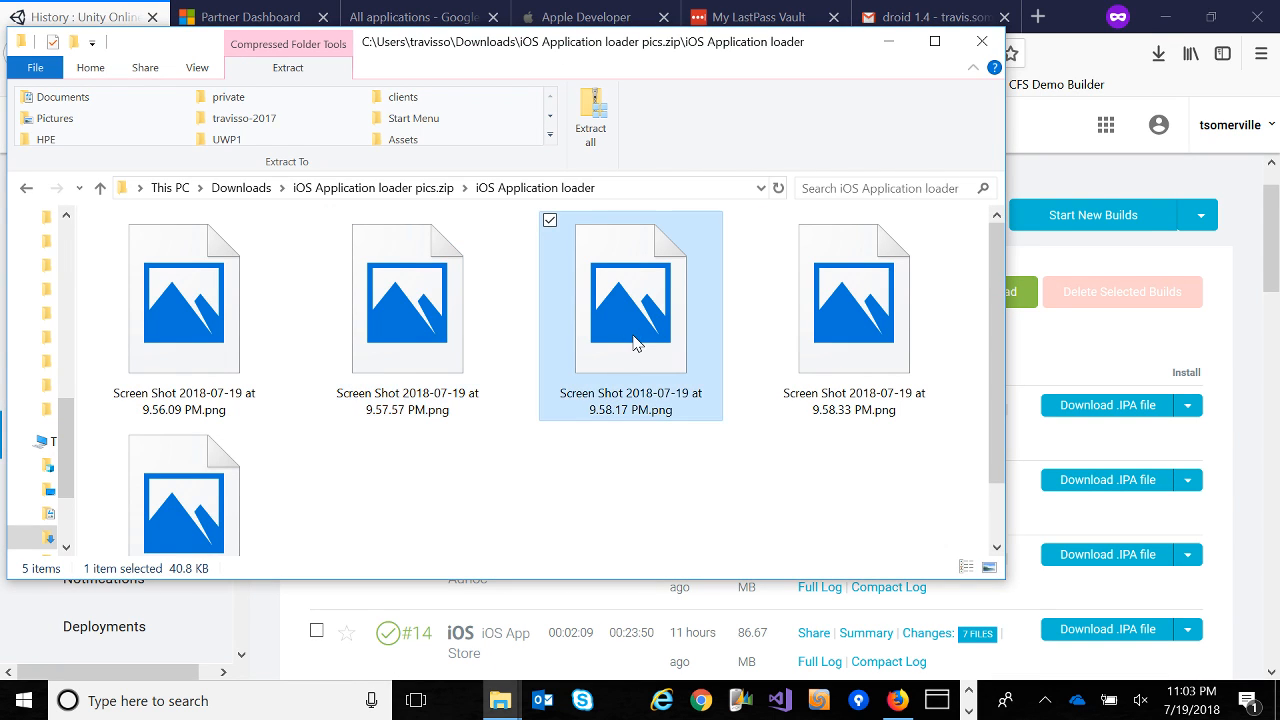
double_click(634, 342)
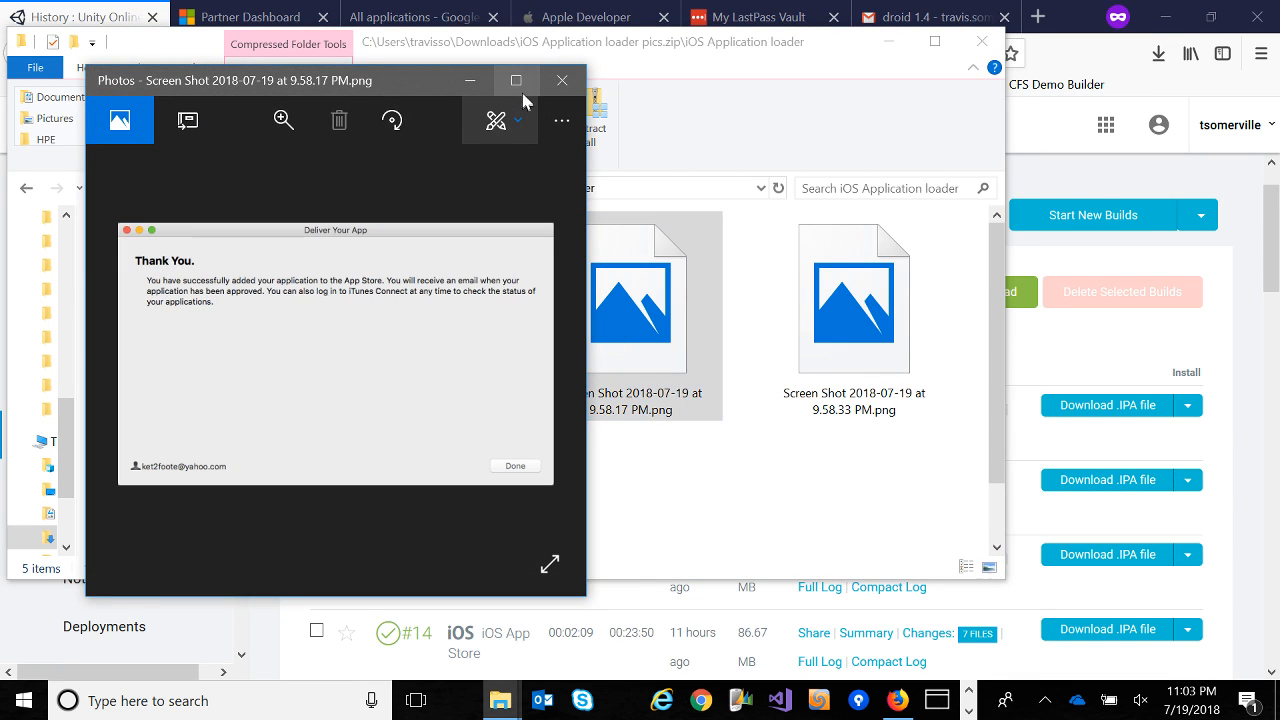
left_click(521, 75)
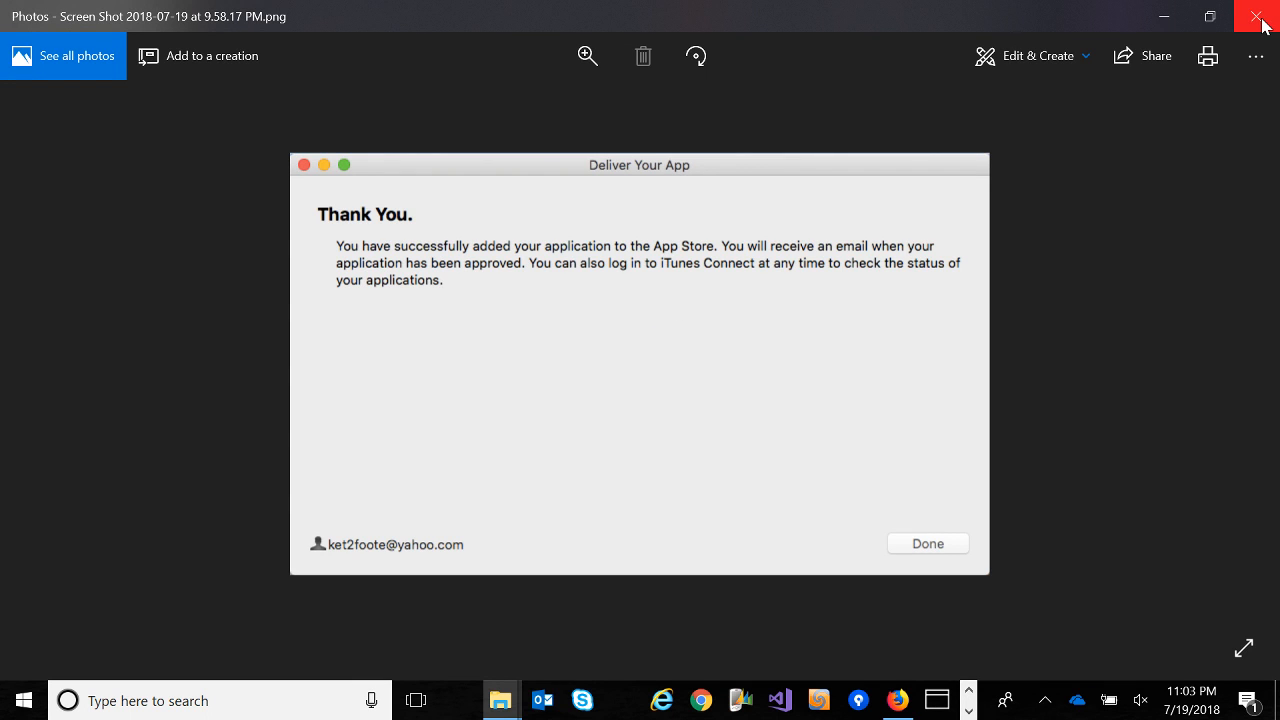
left_click(1258, 18)
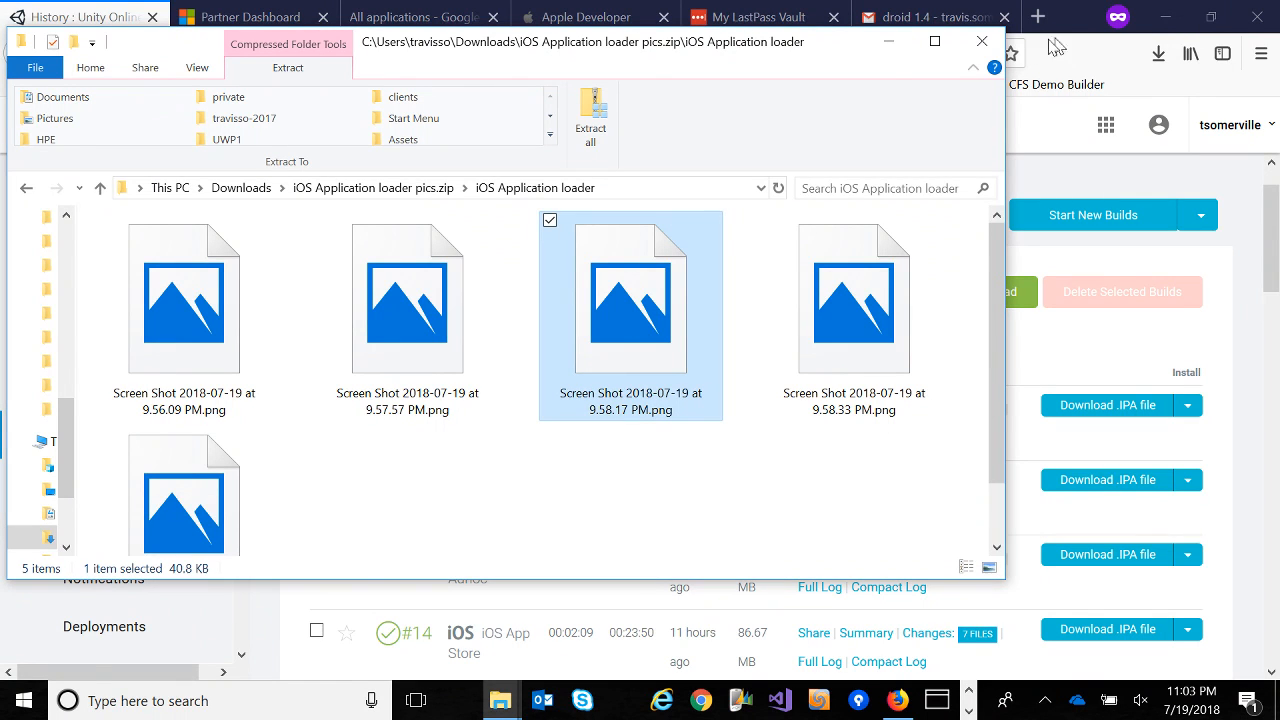
left_click(888, 44)
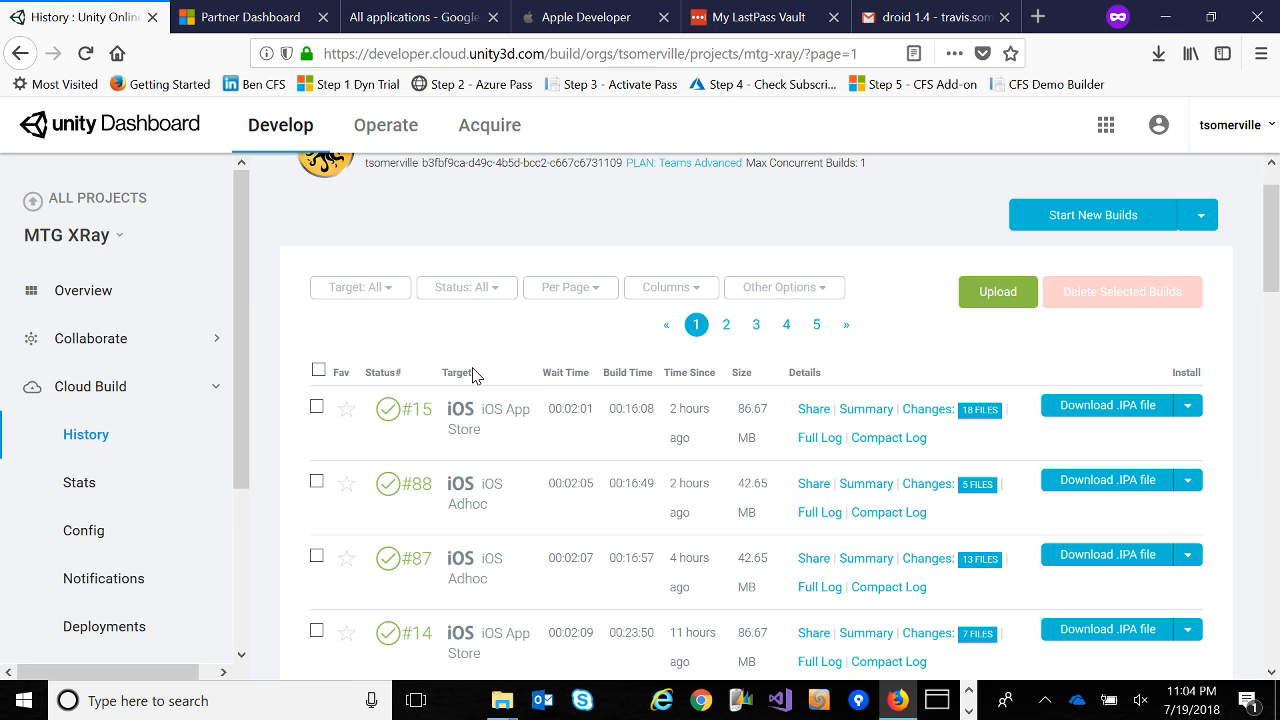
Highlight the developer.apple.com address in Firefox, and go through the developer account to App Store Connect.
left_click(565, 25)
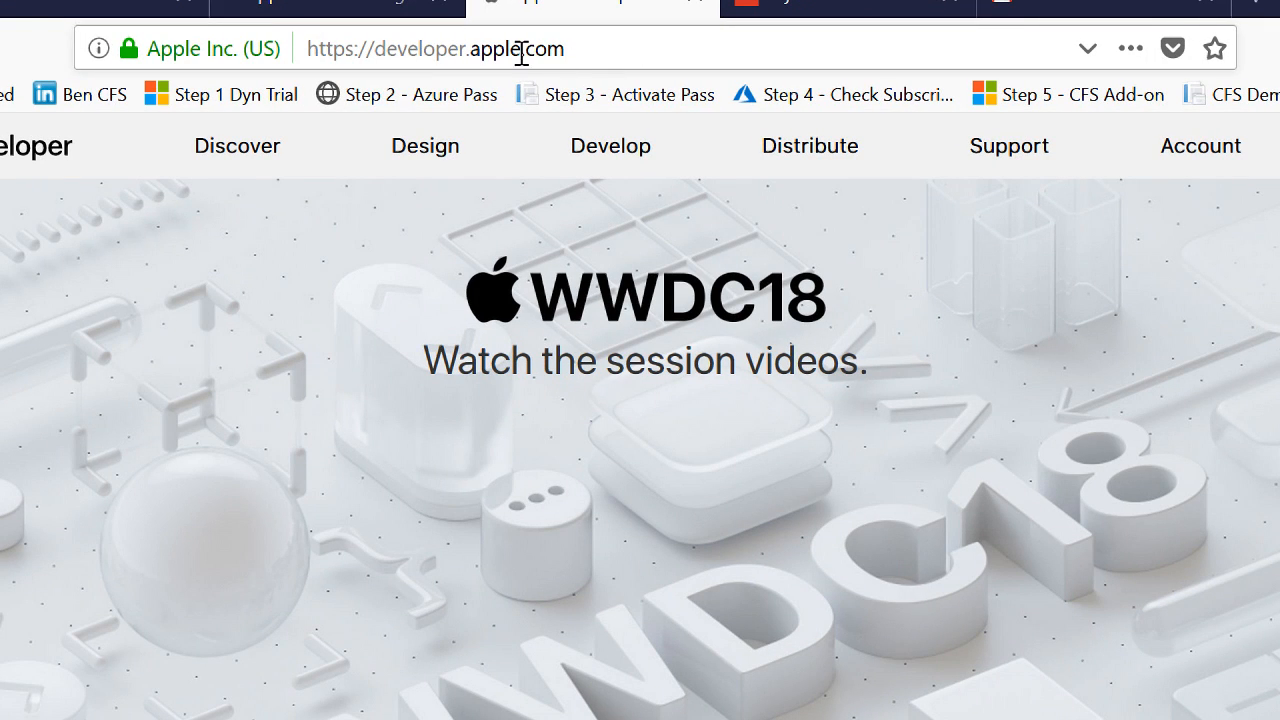
left_click(581, 48)
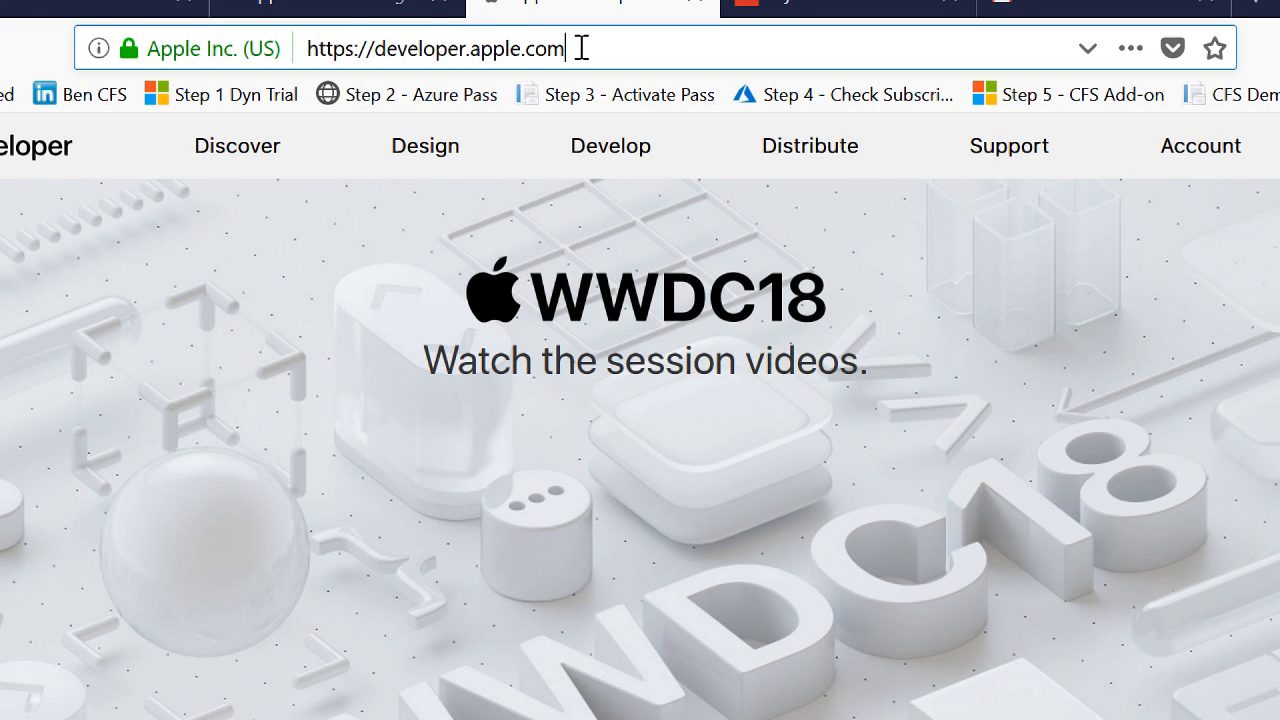
left_click_drag(581, 48, 306, 29)
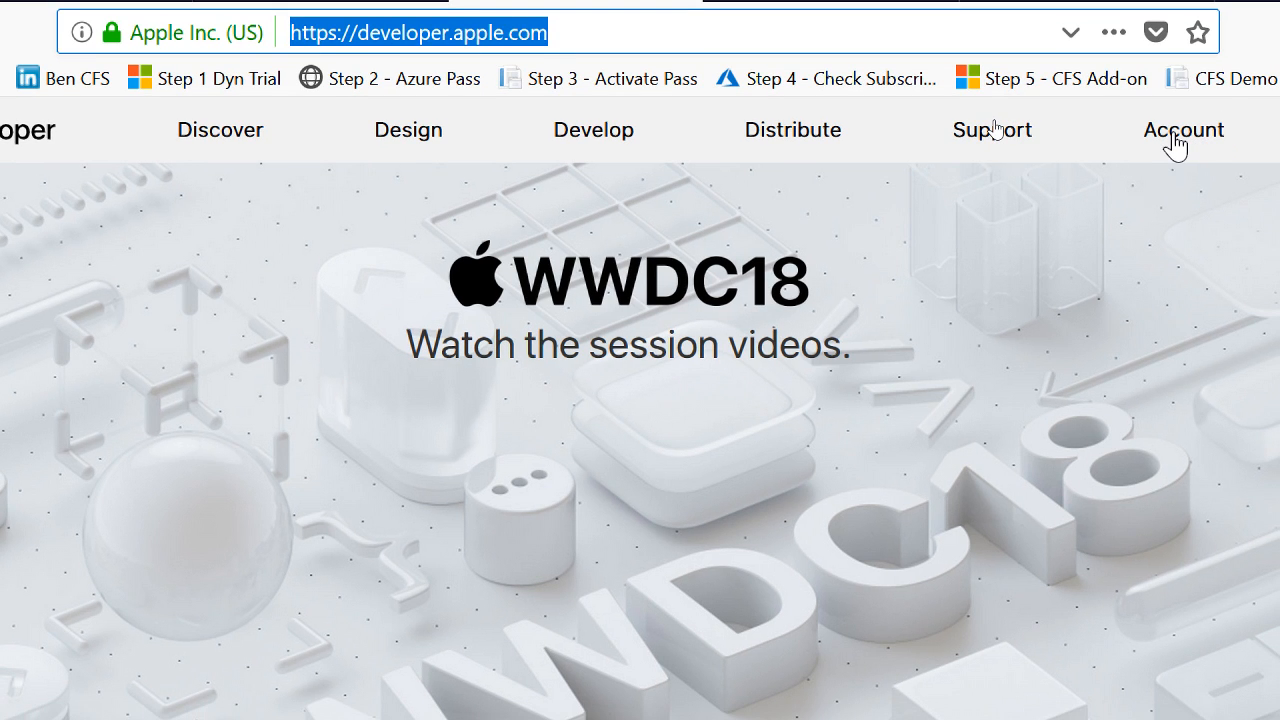
left_click(1195, 156)
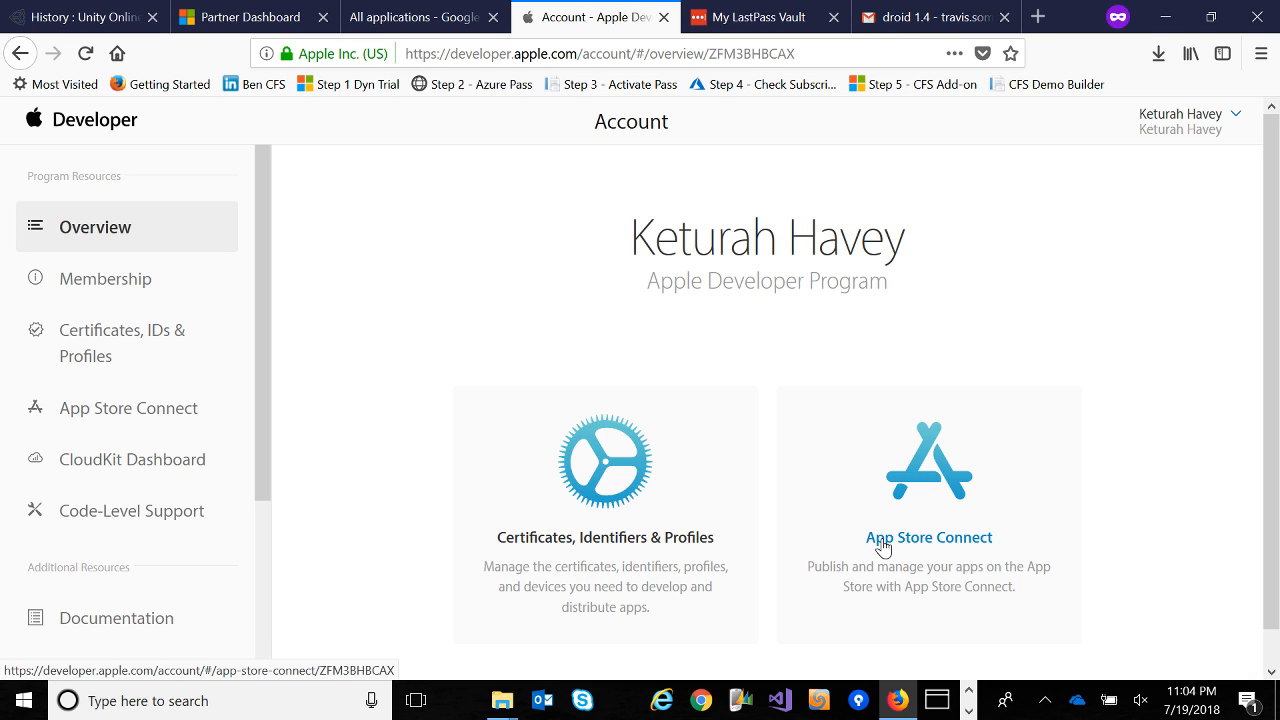
left_click(924, 542)
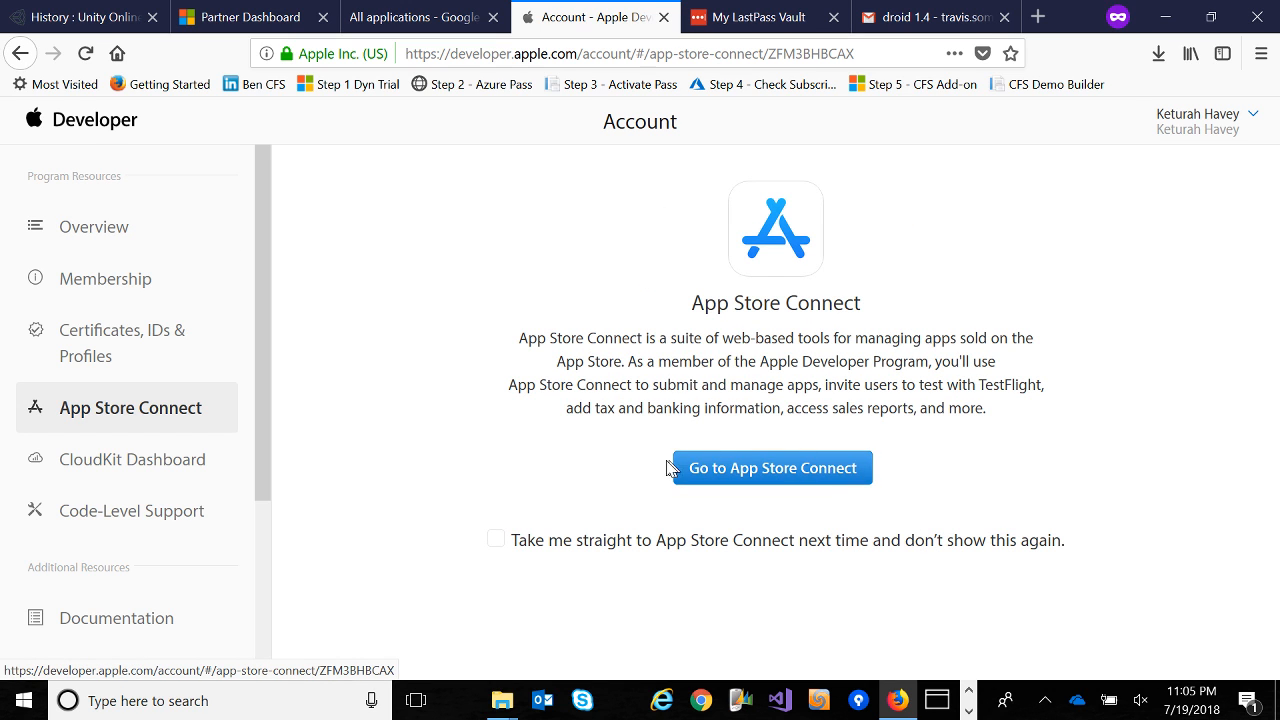
left_click(742, 470)
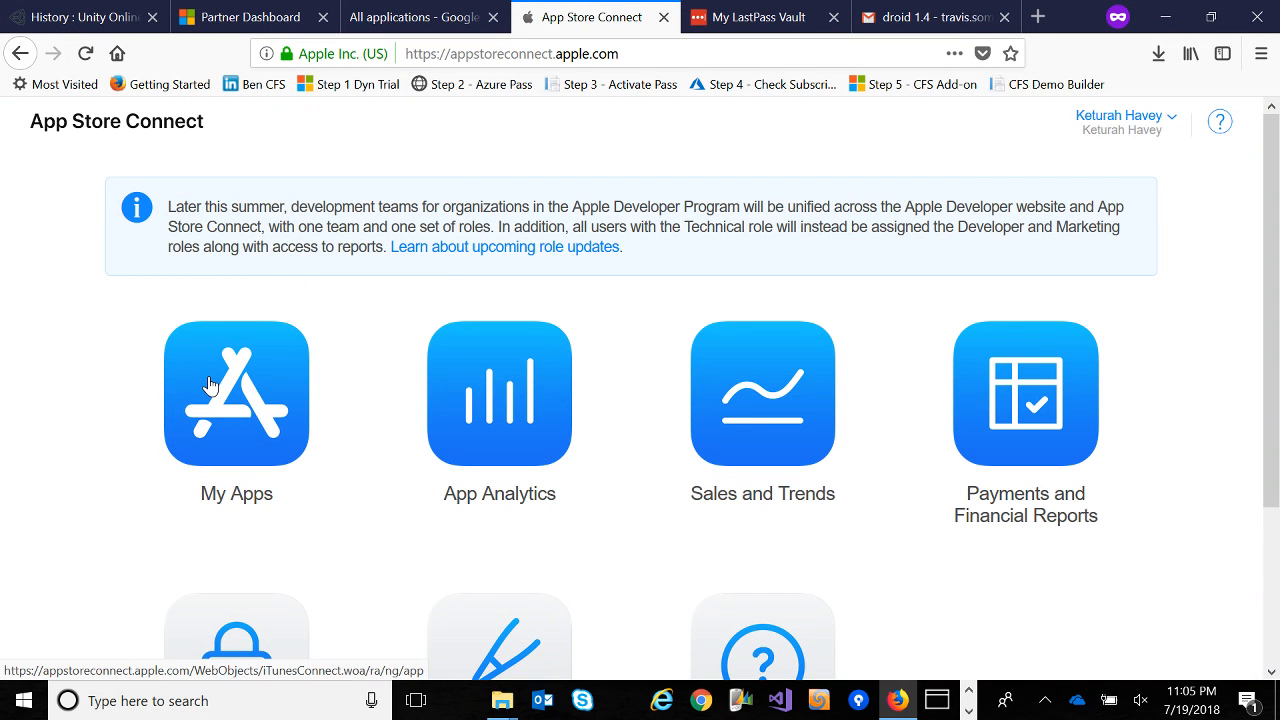
View the contracts under Agreements, Tax, and Banking, and return to the App Store Connect home page.
scroll(210, 385, "down", 3)
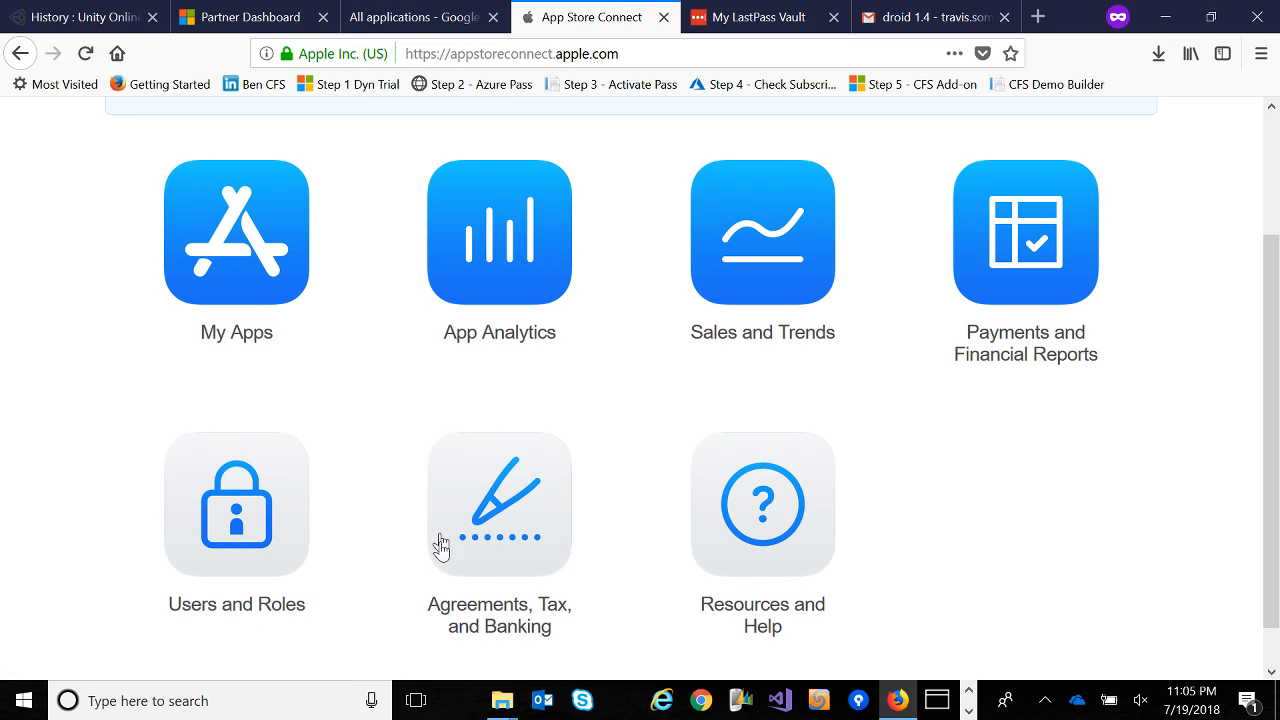
scroll(510, 516, "down", 1)
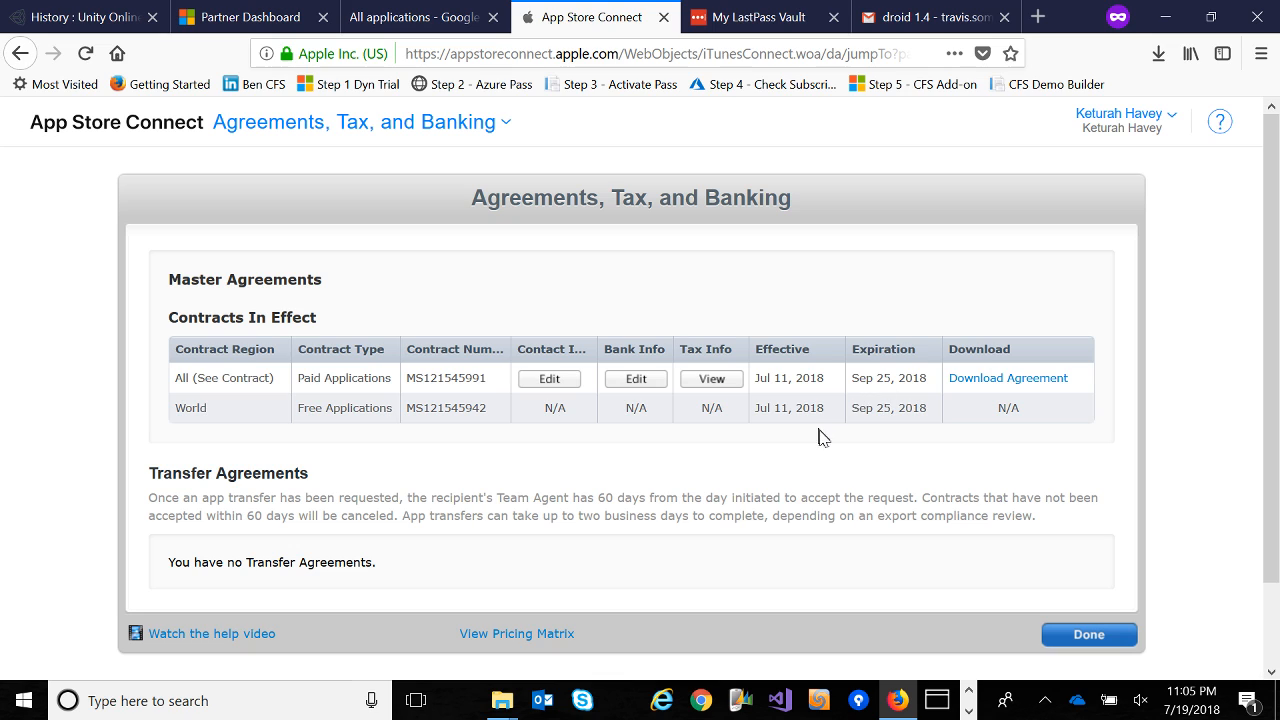
left_click(1089, 636)
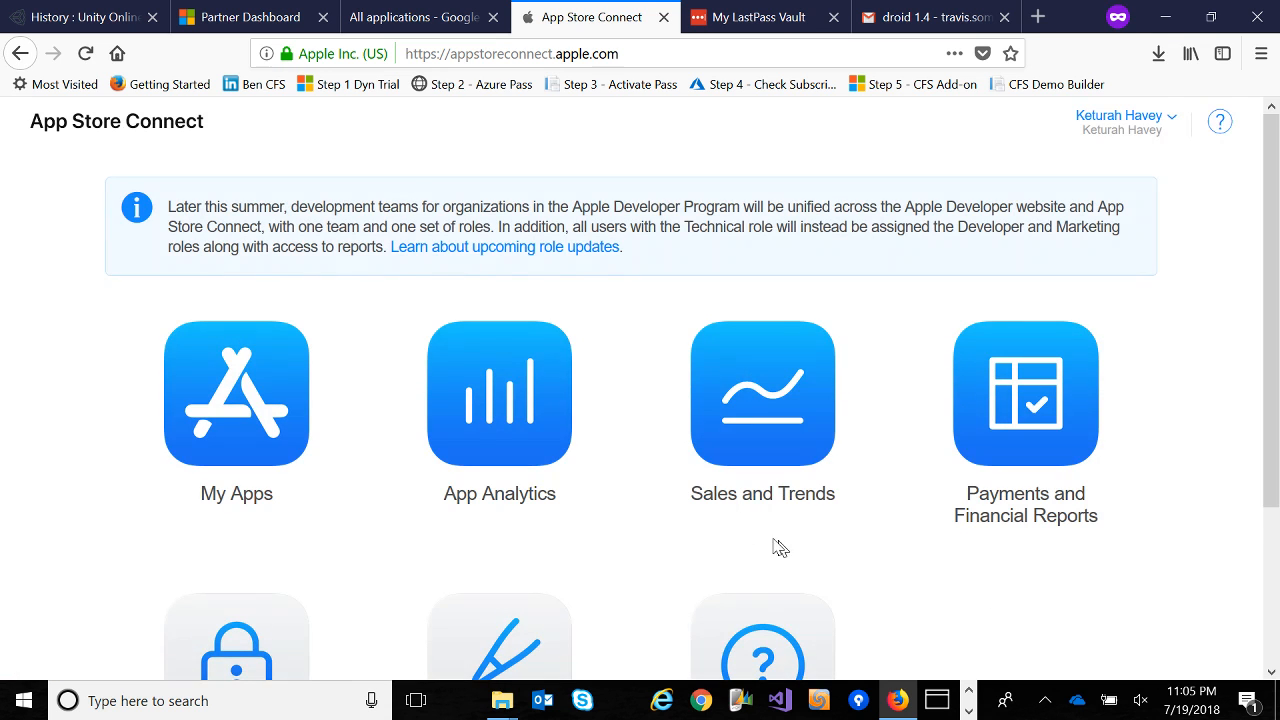
Open the iOS 1.4.14 version of MTG XRay from My Apps.
scroll(64, 504, "down", 2)
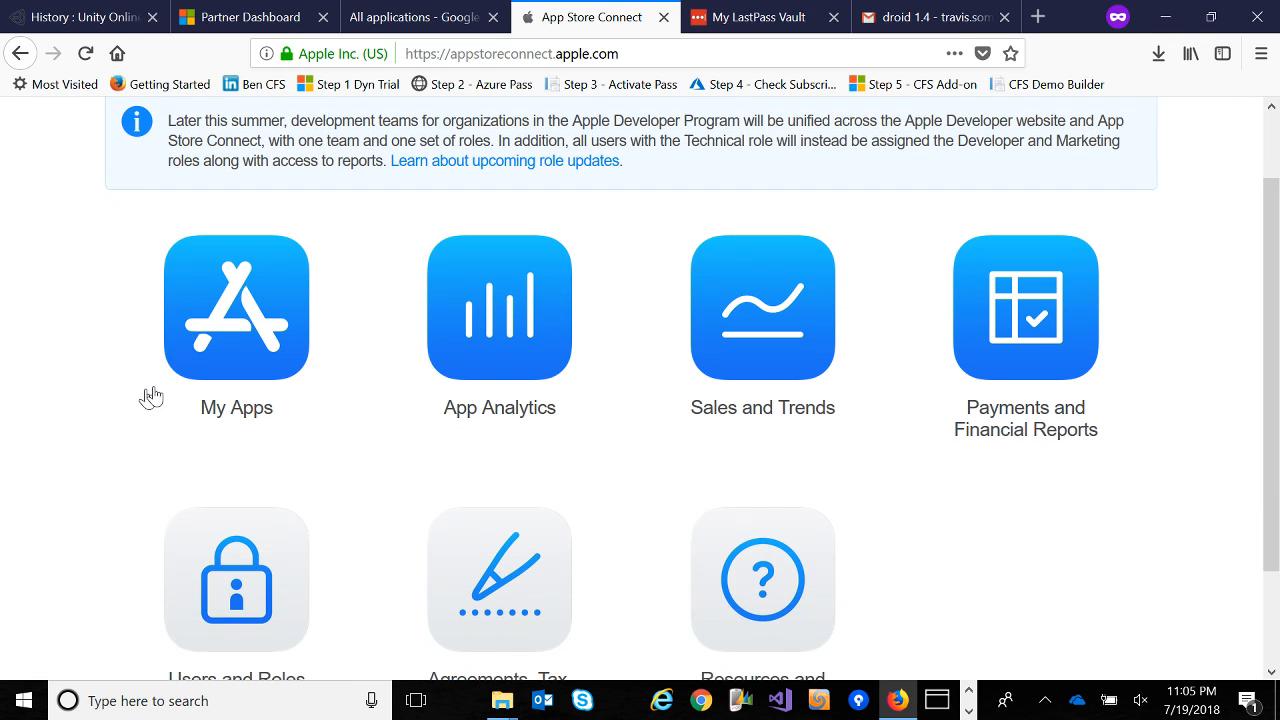
left_click(249, 425)
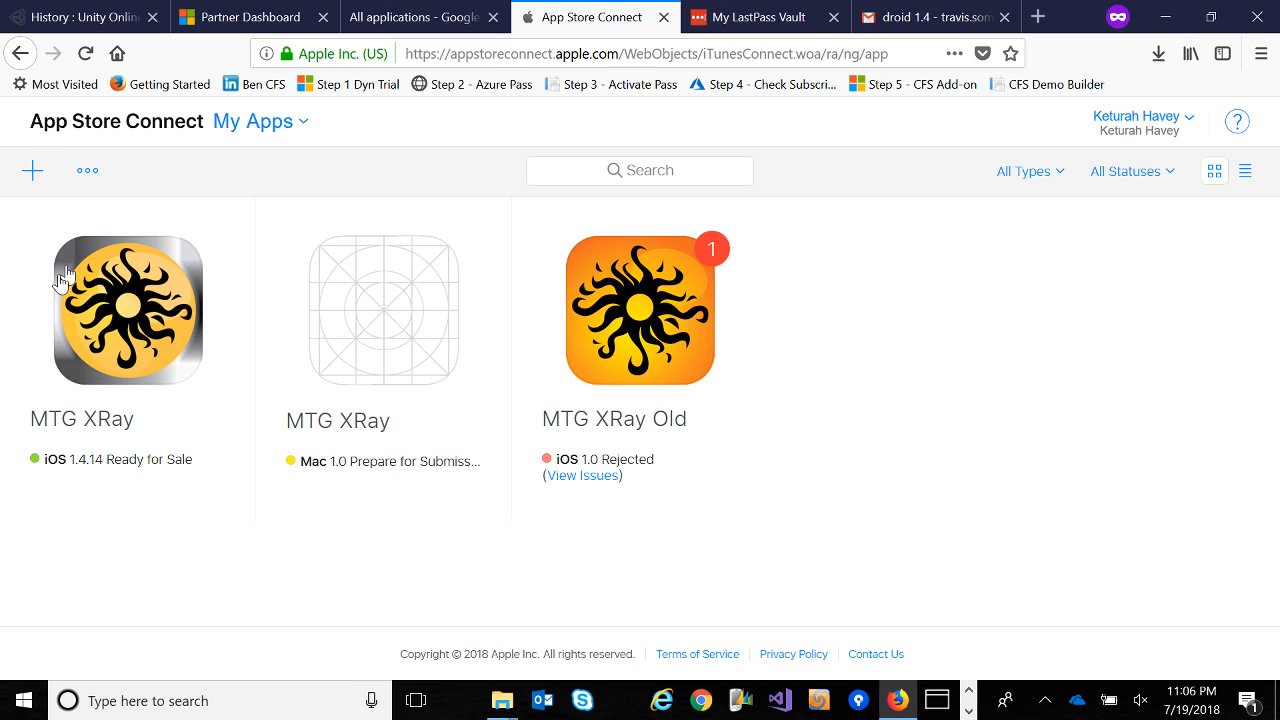
left_click(107, 467)
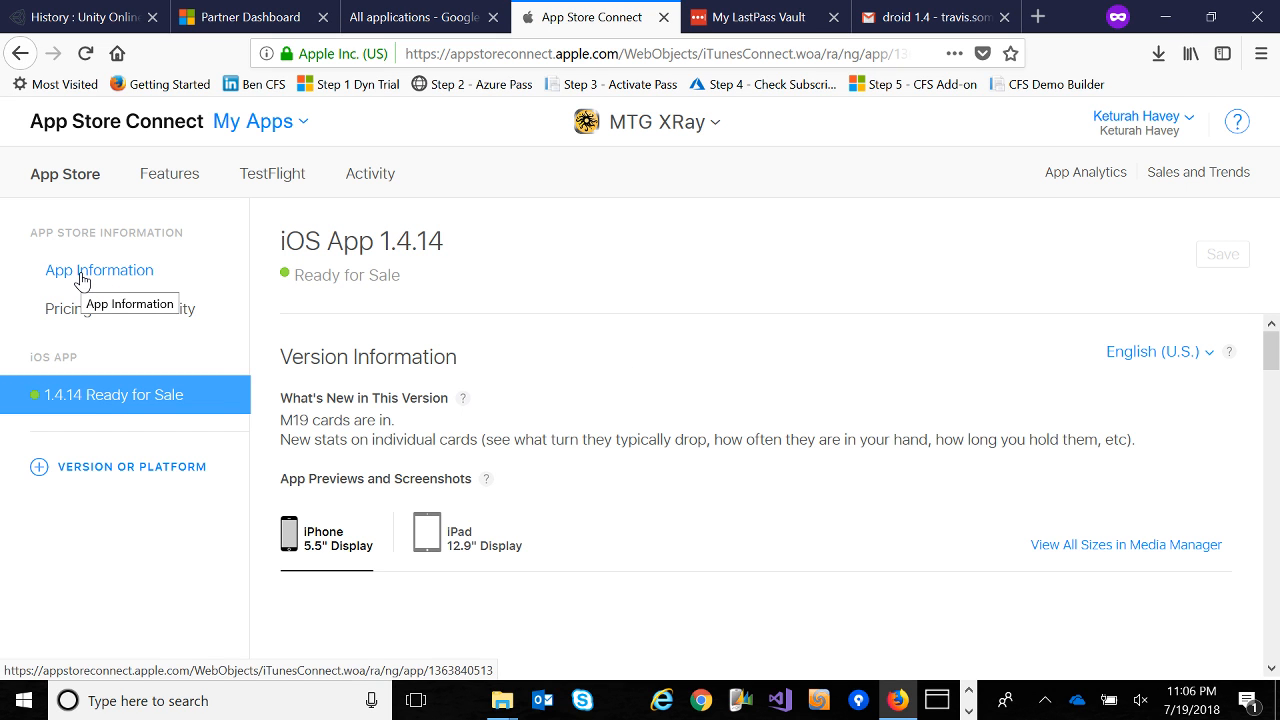
Review MTG XRay's App Information page, including its localizable, general and additional information.
left_click(82, 278)
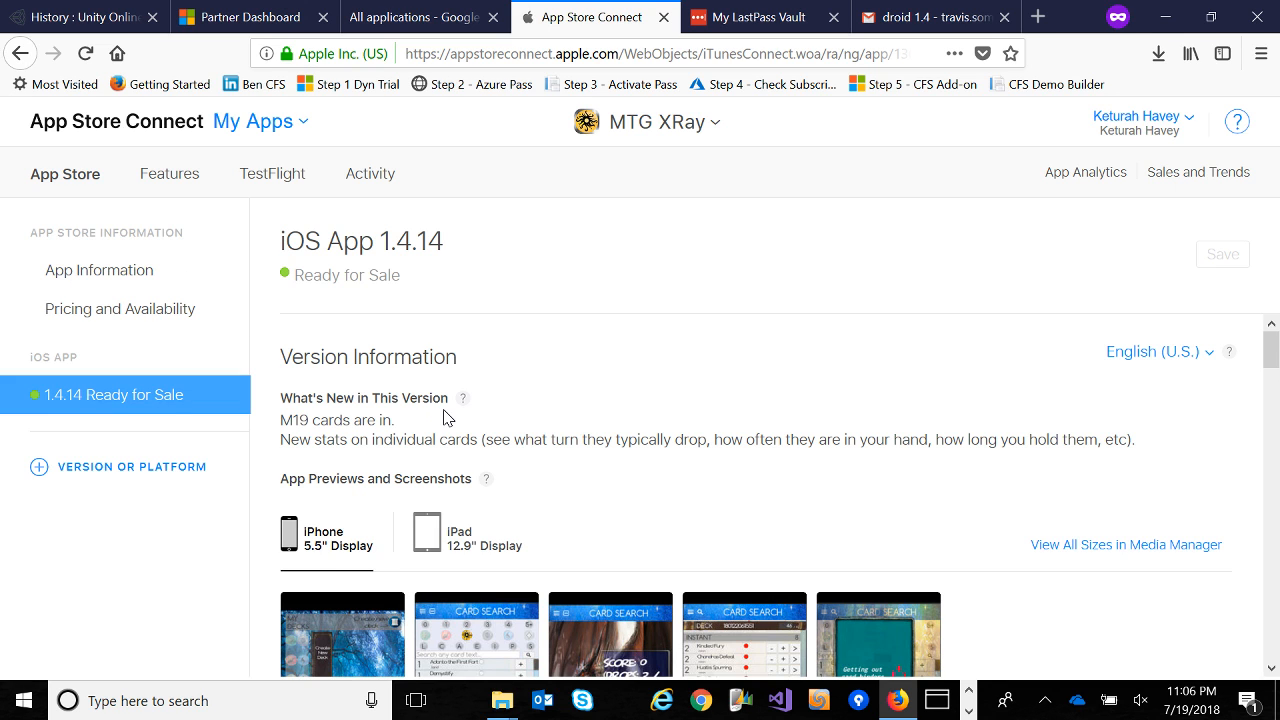
scroll(445, 418, "down", 2)
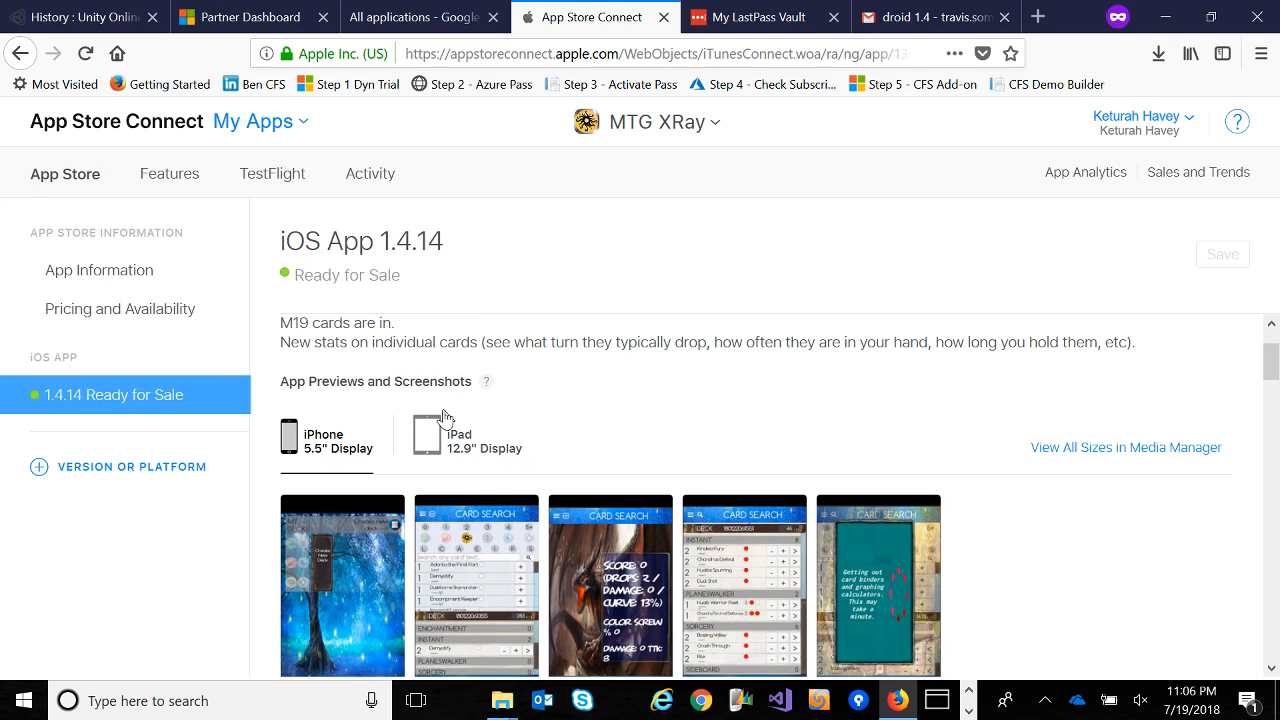
scroll(445, 418, "down", 6)
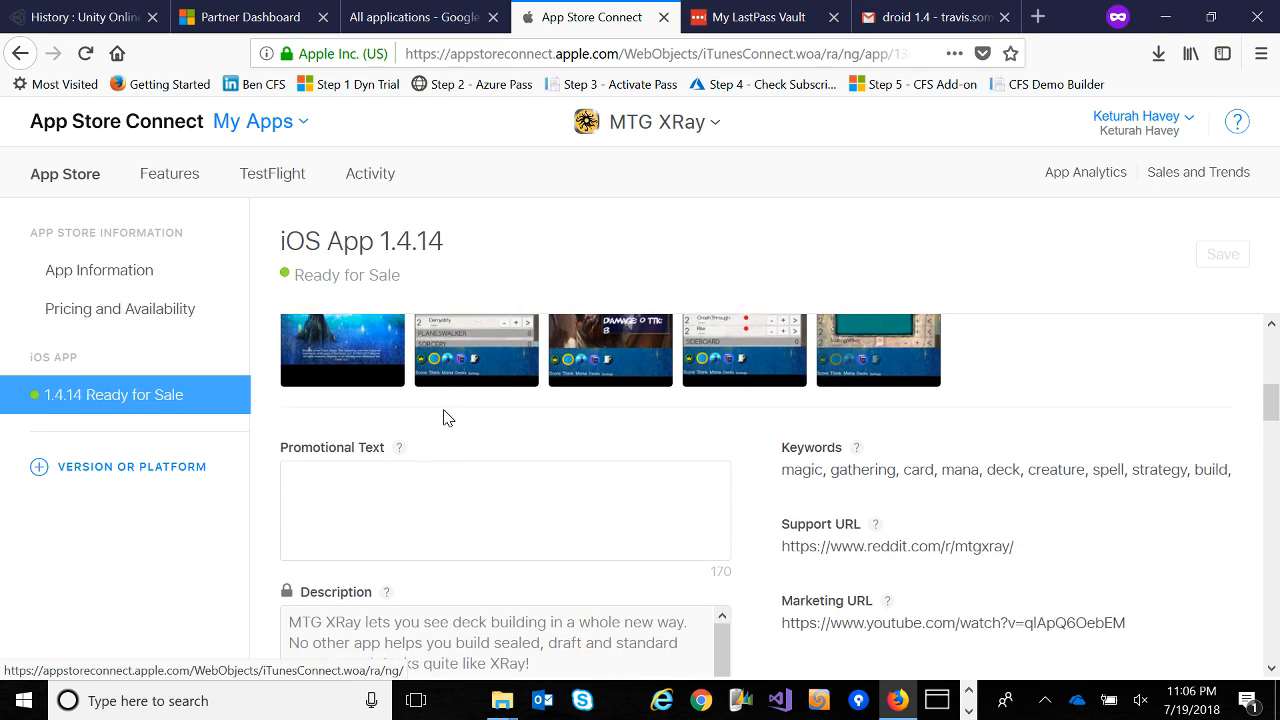
scroll(448, 418, "down", 2)
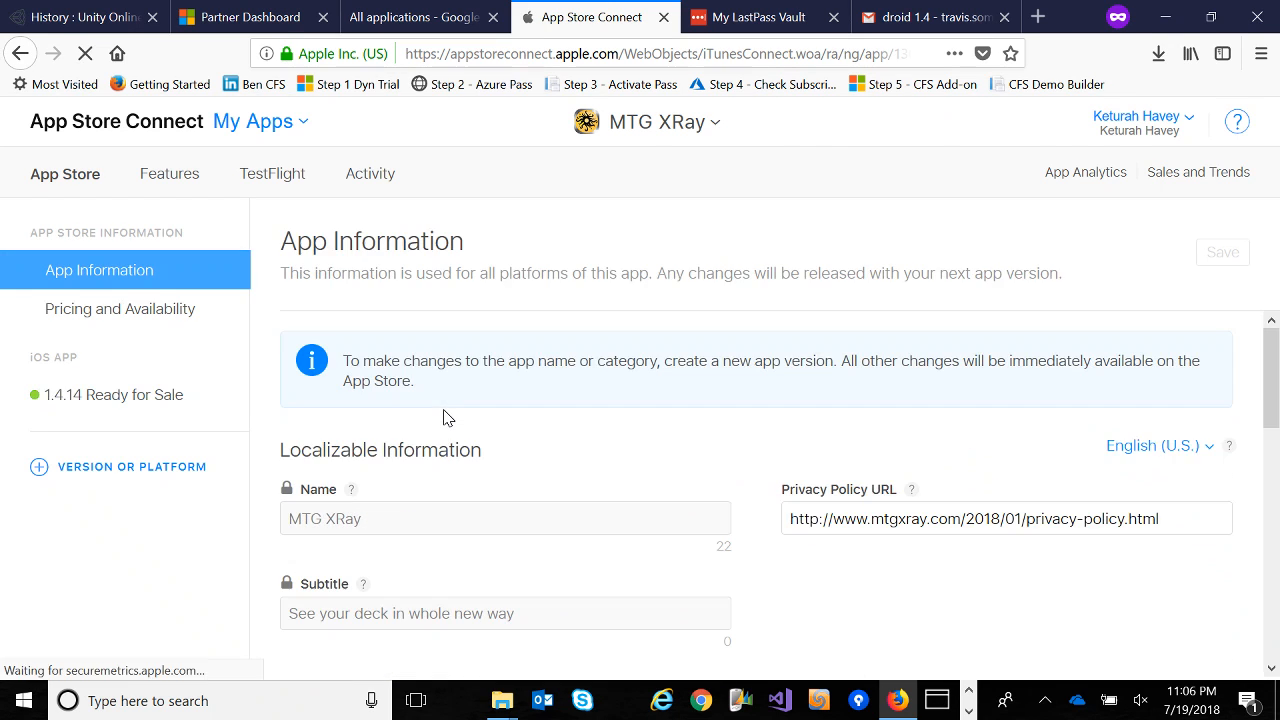
scroll(445, 483, "down", 4)
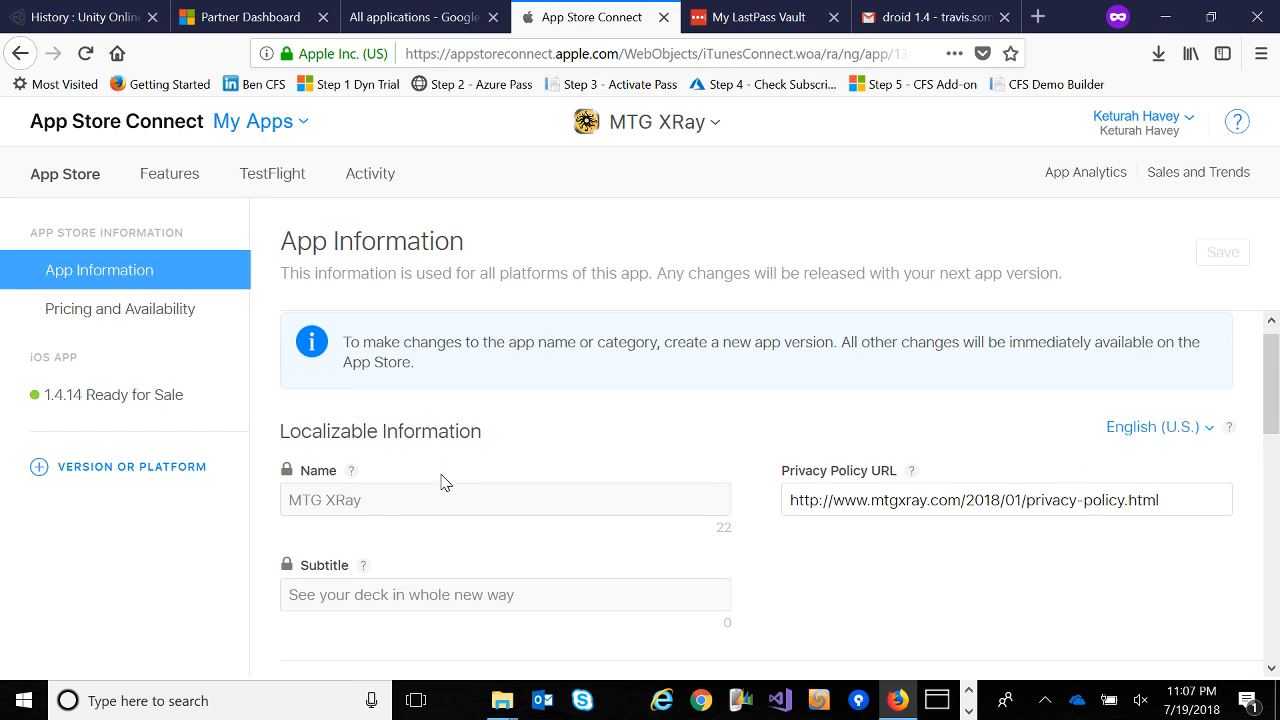
scroll(445, 483, "down", 8)
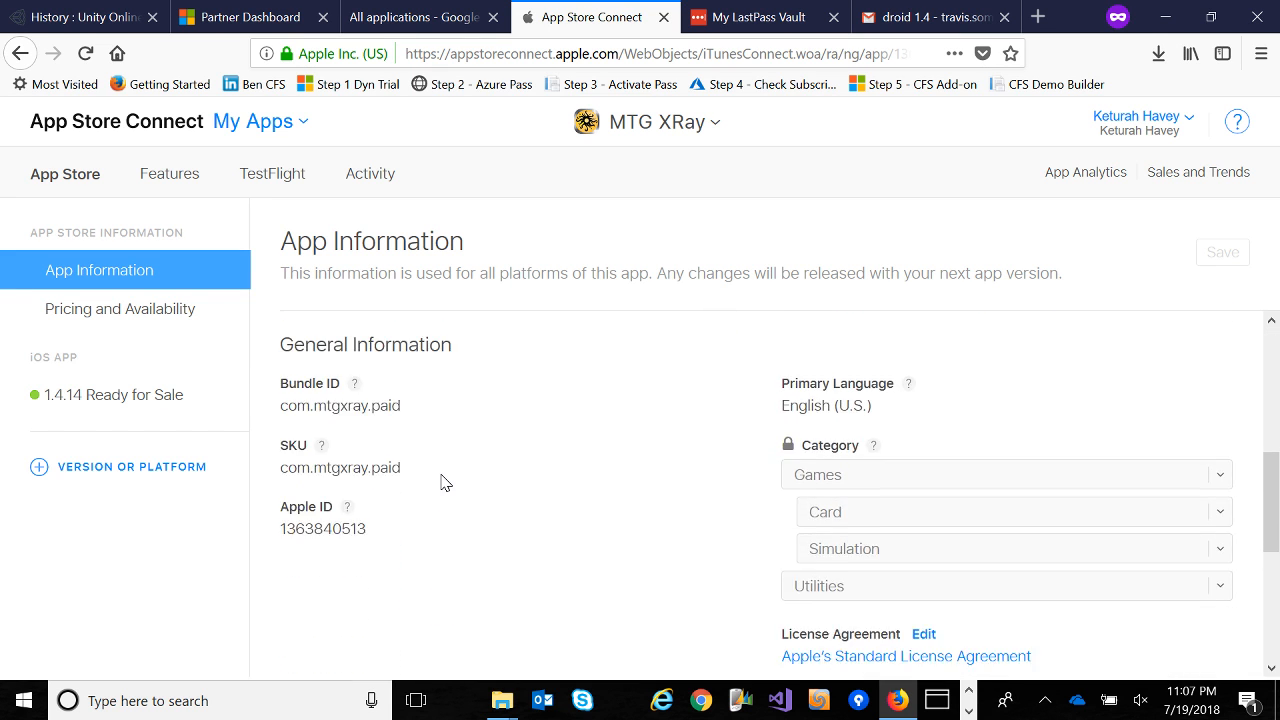
scroll(445, 483, "down", 2)
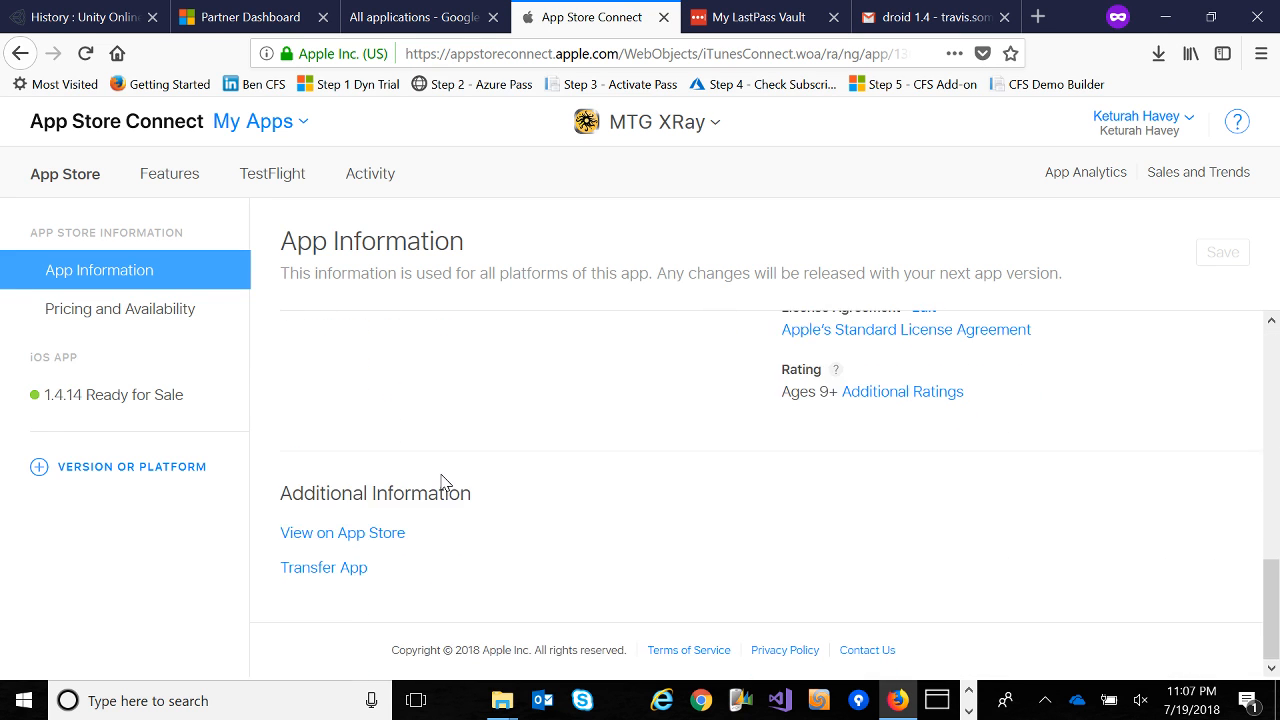
scroll(445, 483, "up", 9)
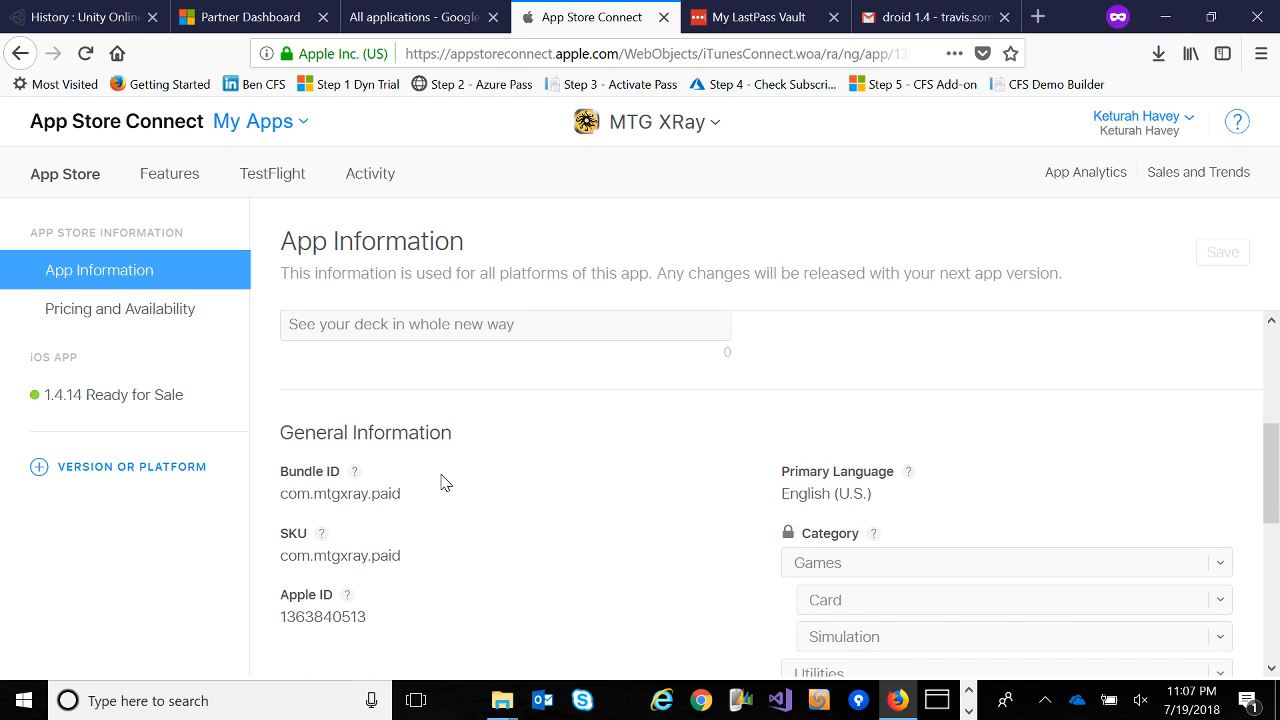
scroll(445, 483, "up", 1)
scroll(445, 483, "up", 4)
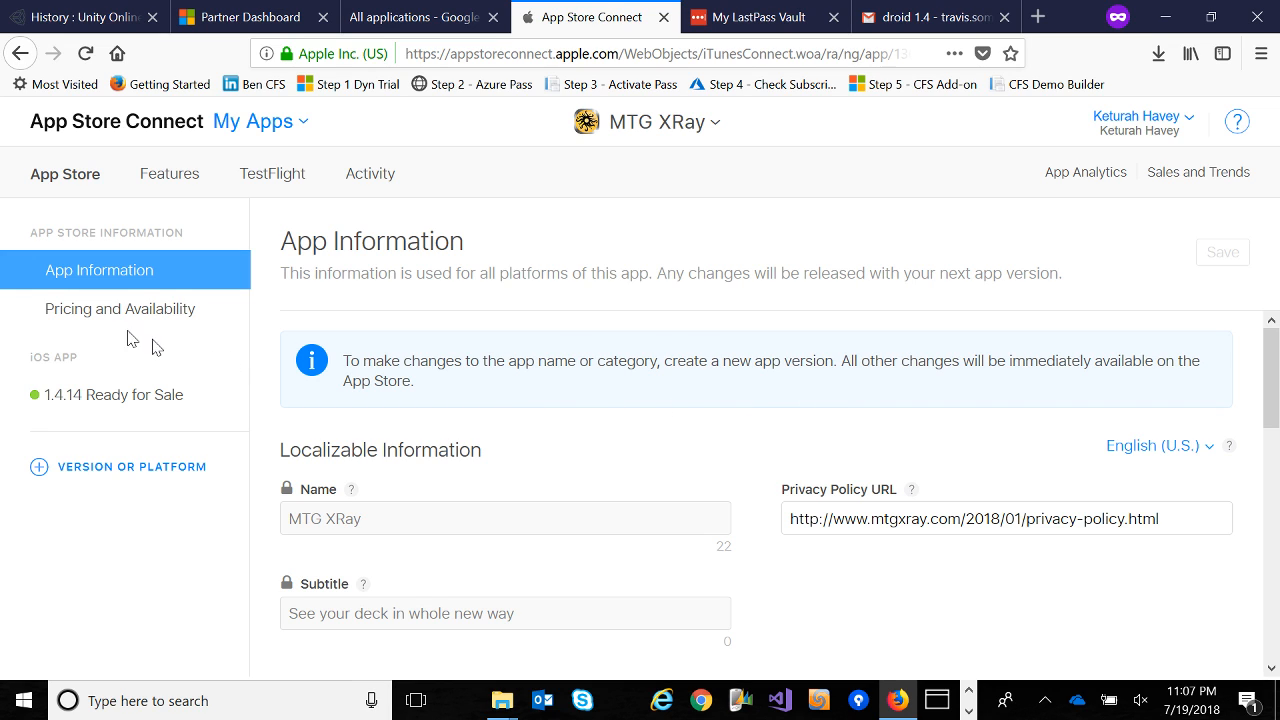
Review MTG XRay's Pricing and Availability page, including the price schedule, territories and Volume Purchase Program options.
left_click(91, 311)
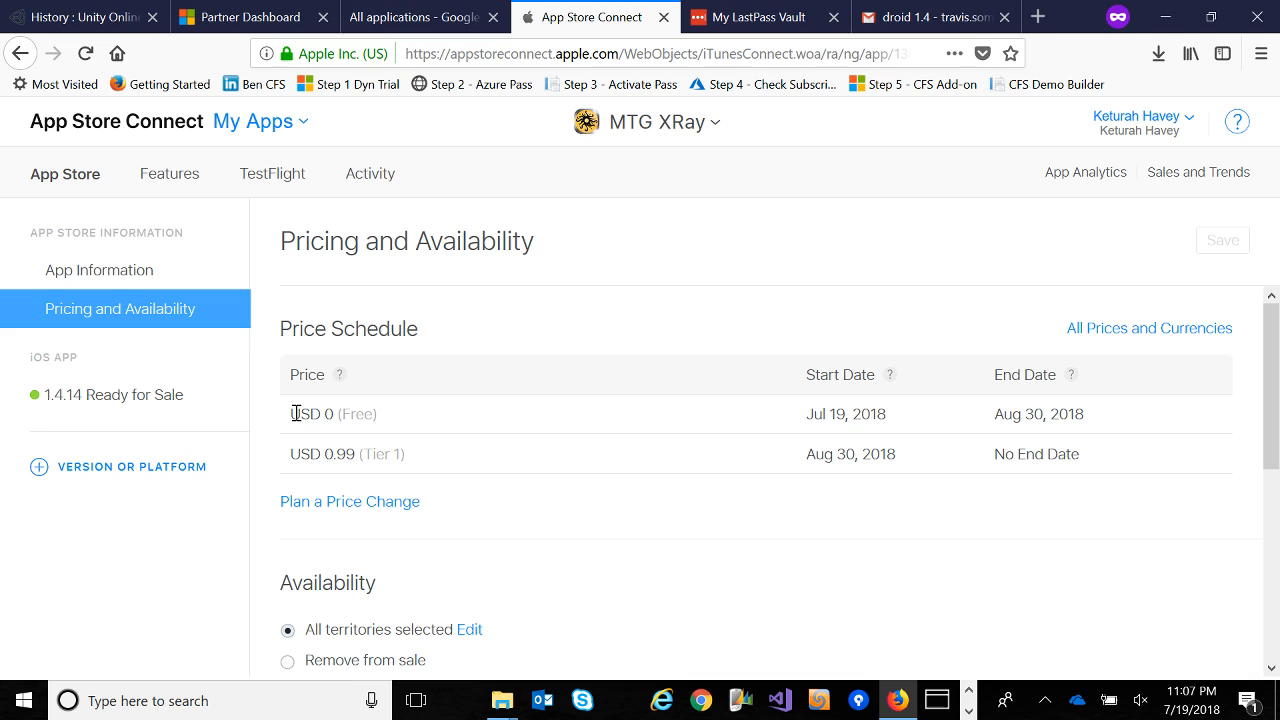
left_click(710, 130)
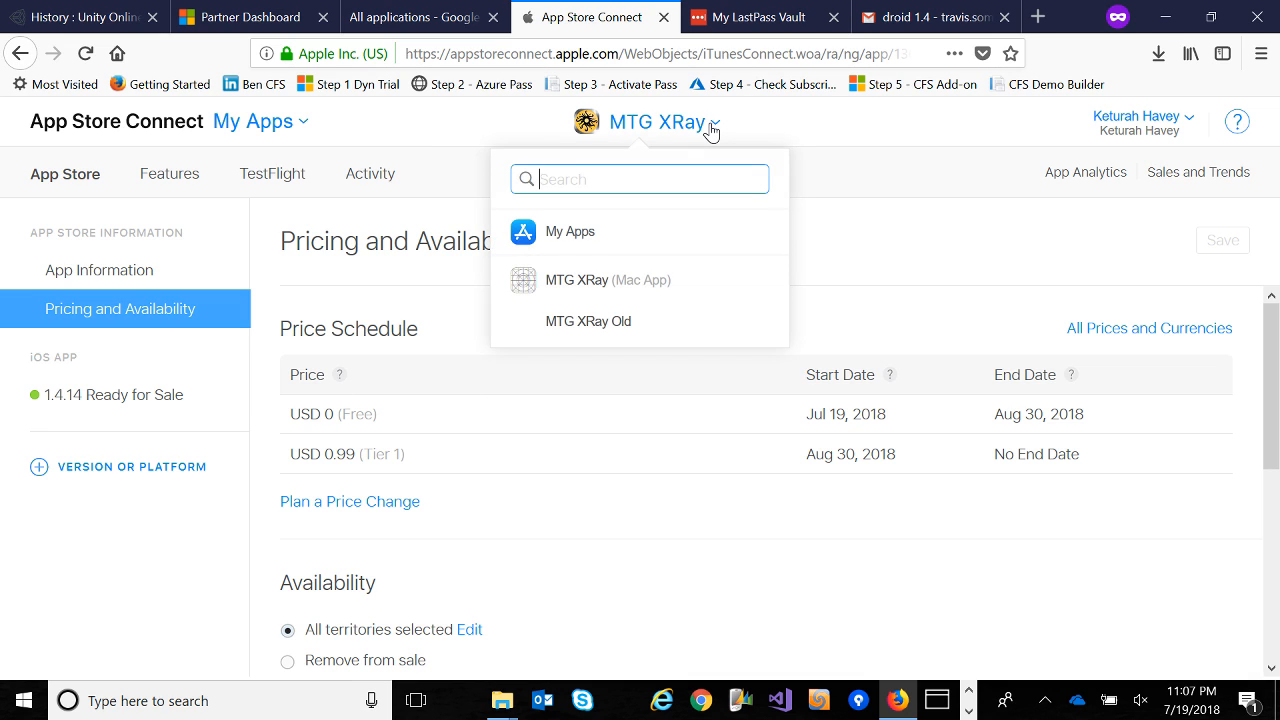
left_click(590, 505)
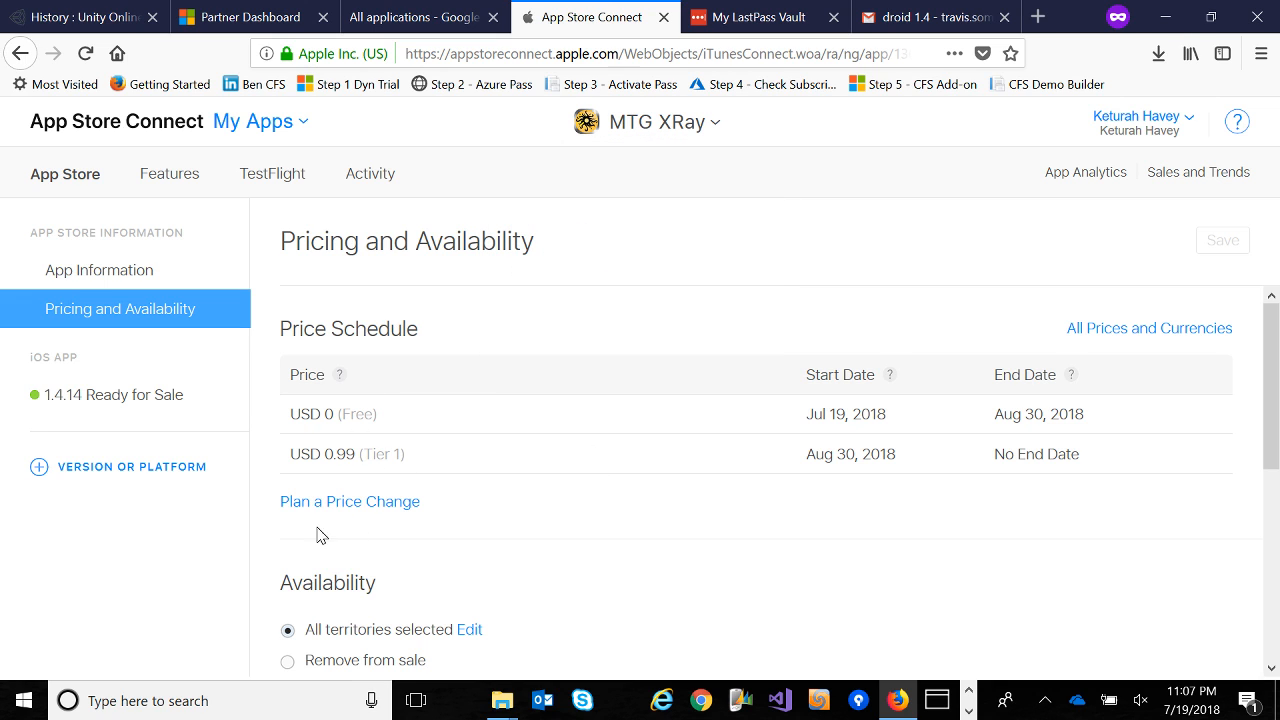
scroll(586, 529, "down", 2)
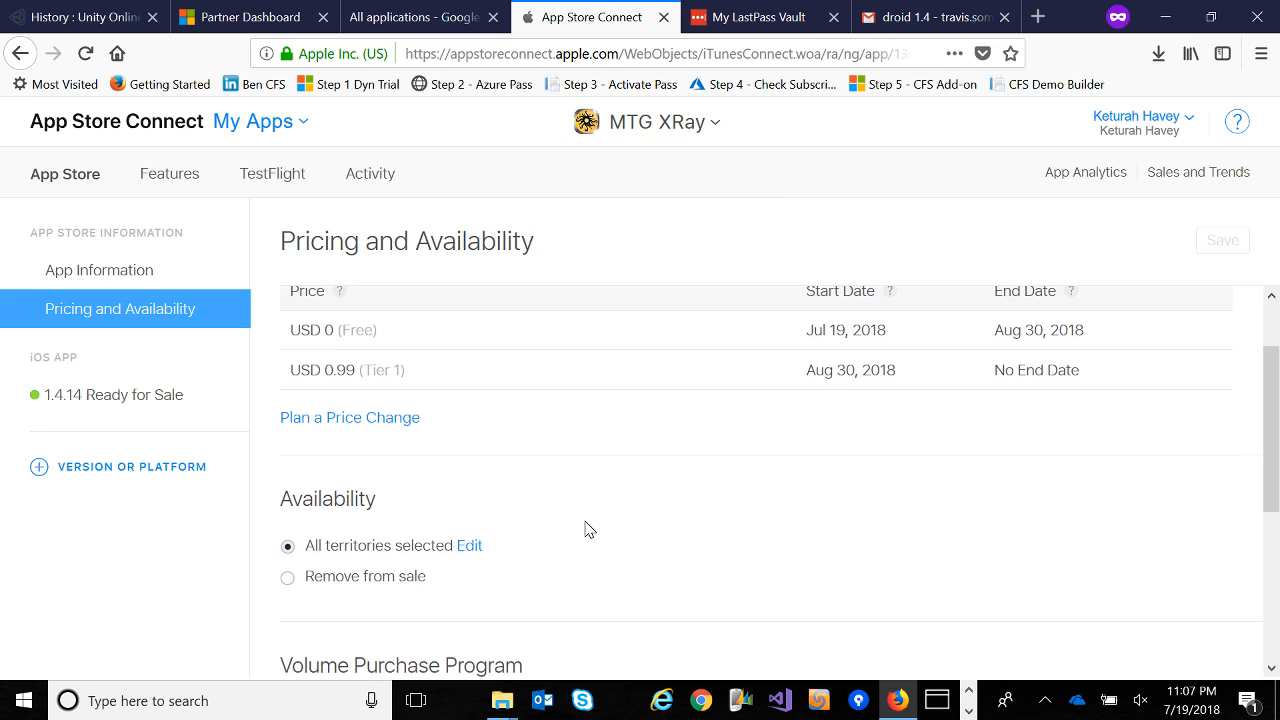
scroll(586, 529, "down", 4)
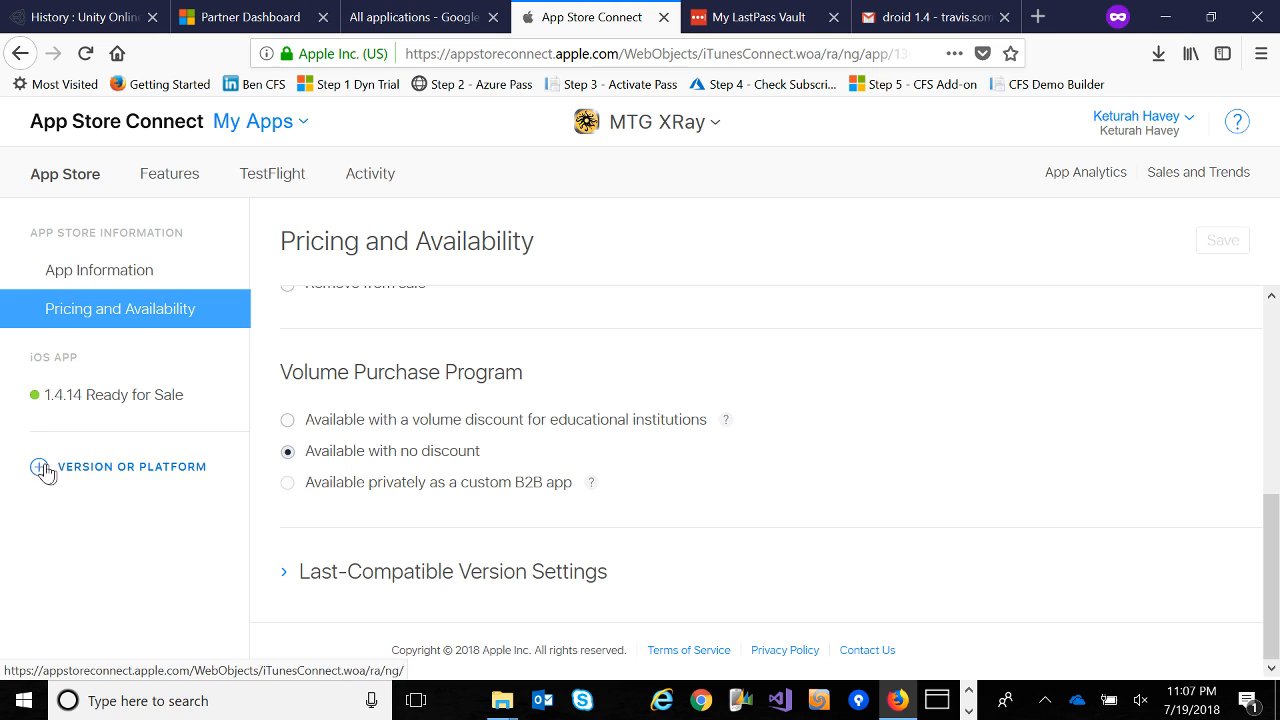
Create a new iOS version of MTG XRay with the store version number 1.14.31.
left_click(101, 474)
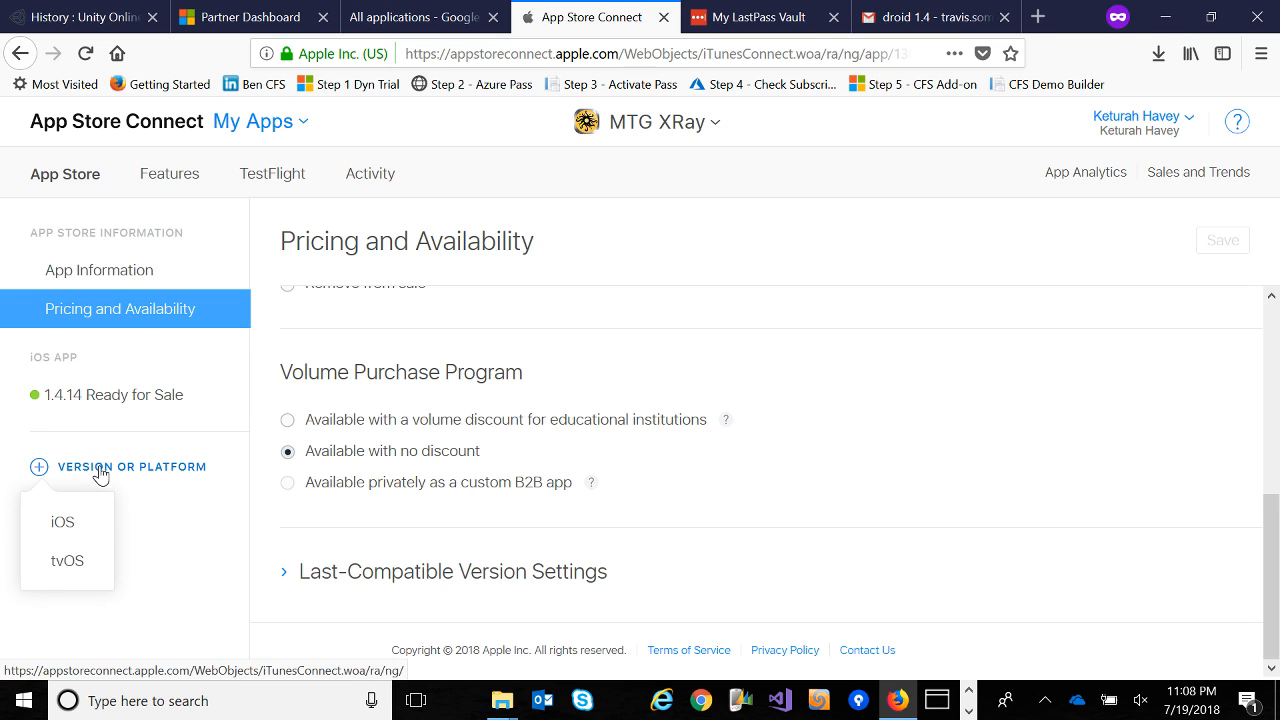
left_click(63, 522)
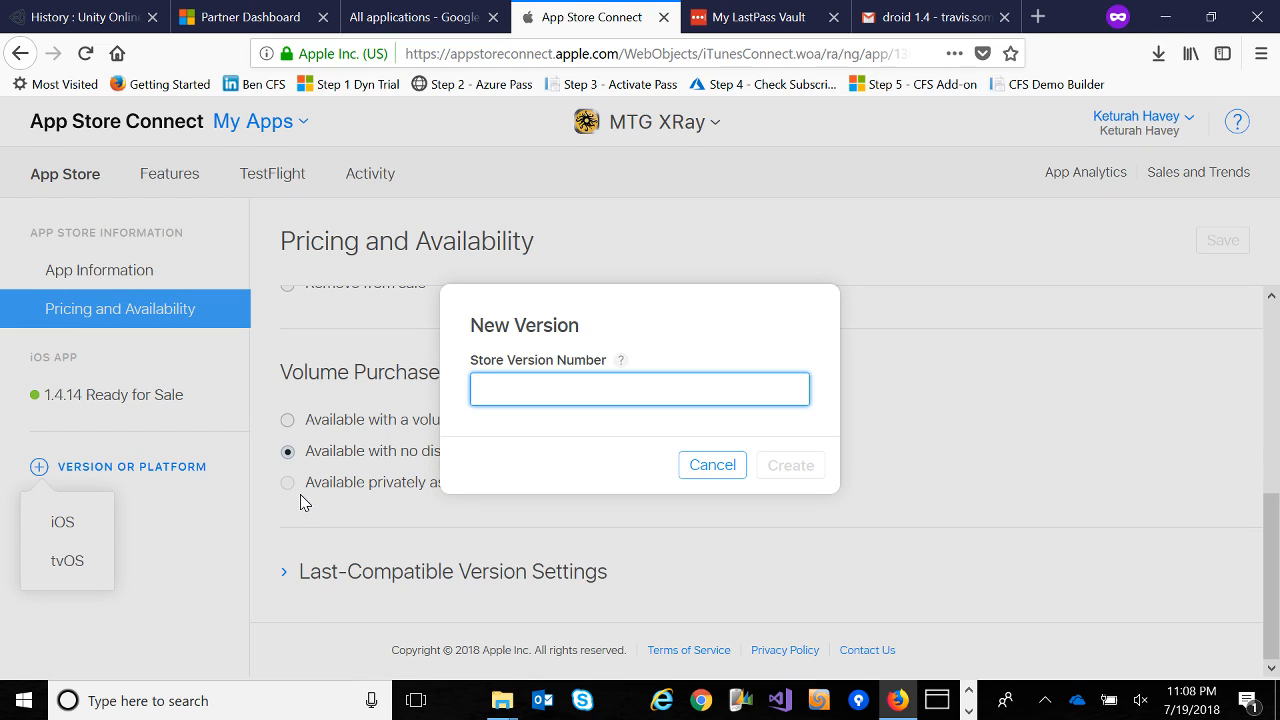
type("1.14.31")
left_click(790, 476)
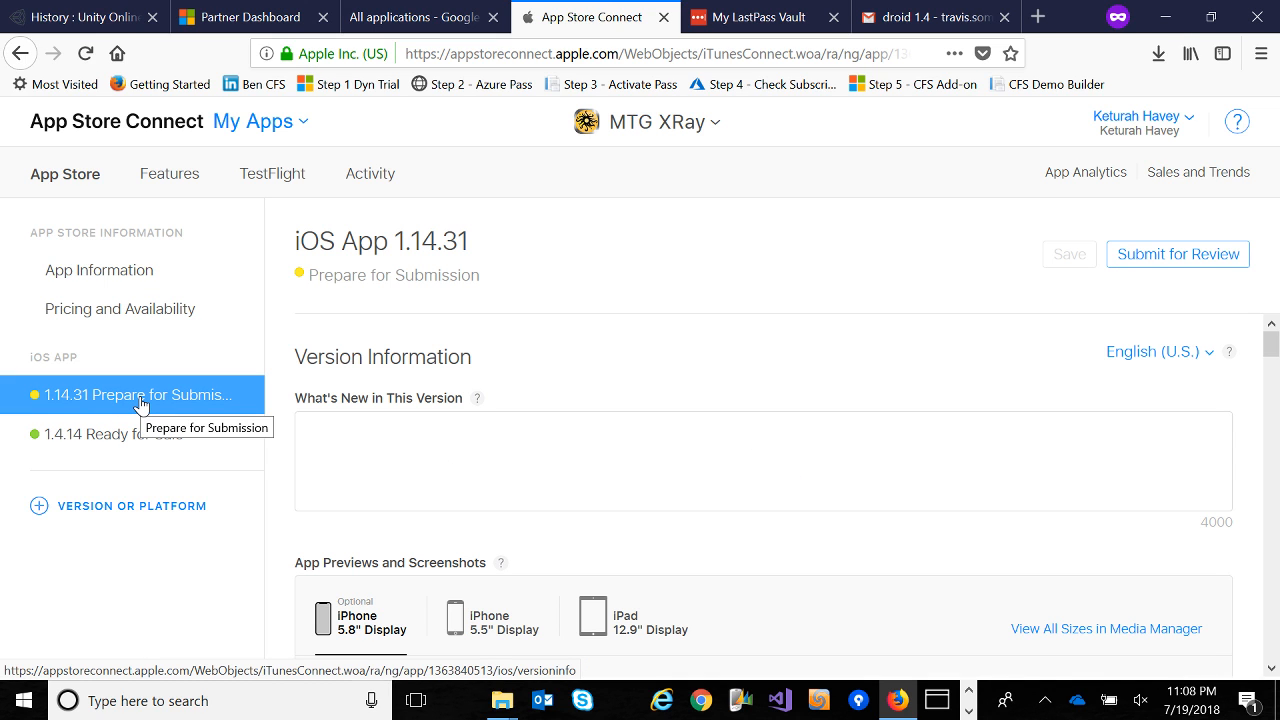
Fill in What's New in This Version with "M19 - fixed a bug found last week." and, as a separate paragraph, "Individual card stats.".
left_click(325, 463)
type("M")
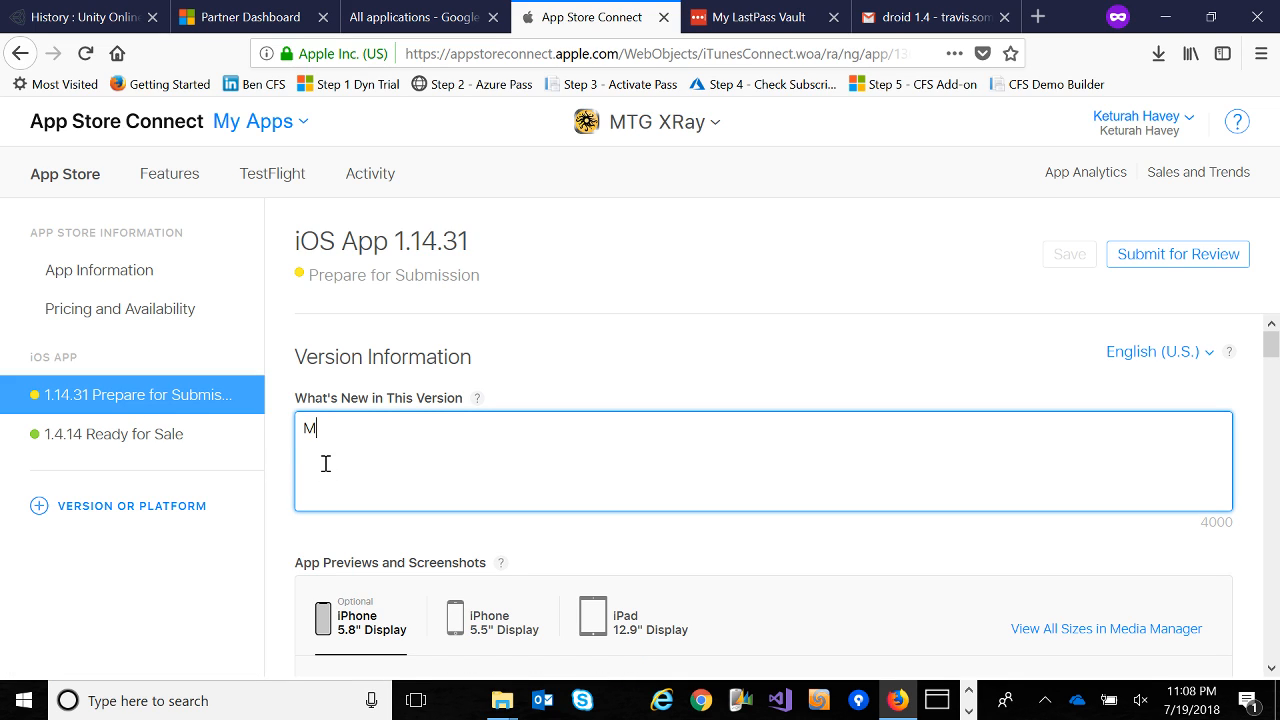
type("19 - fixed a bug found last")
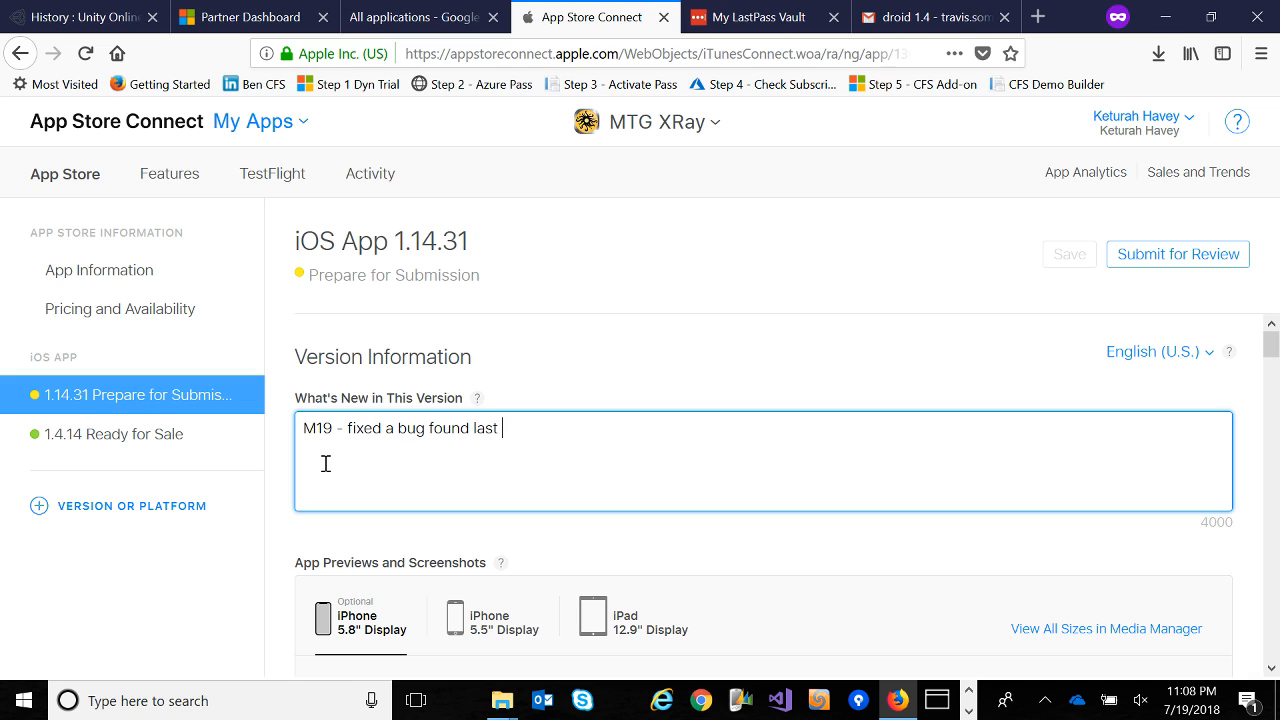
type(" week.")
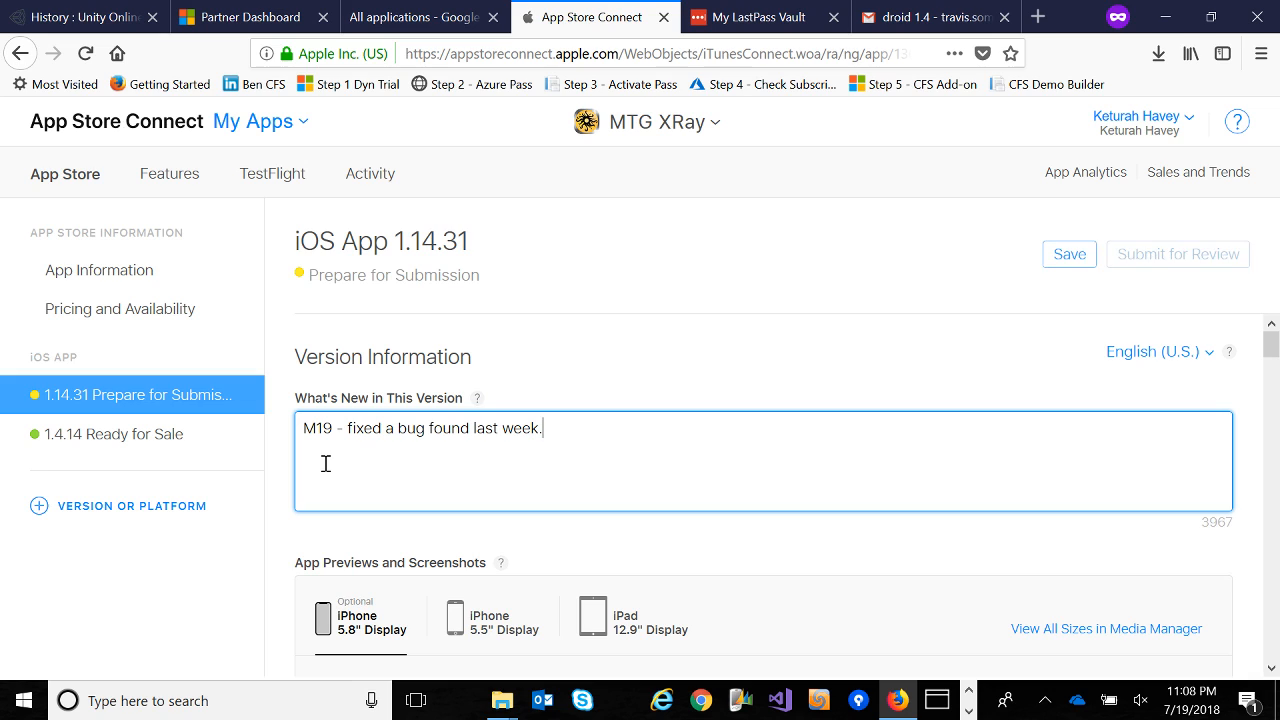
type("Individual card stats.")
Add the line "* Individual card stats of when you play a card" below the description's last bullet and save the version.
scroll(440, 490, "down", 5)
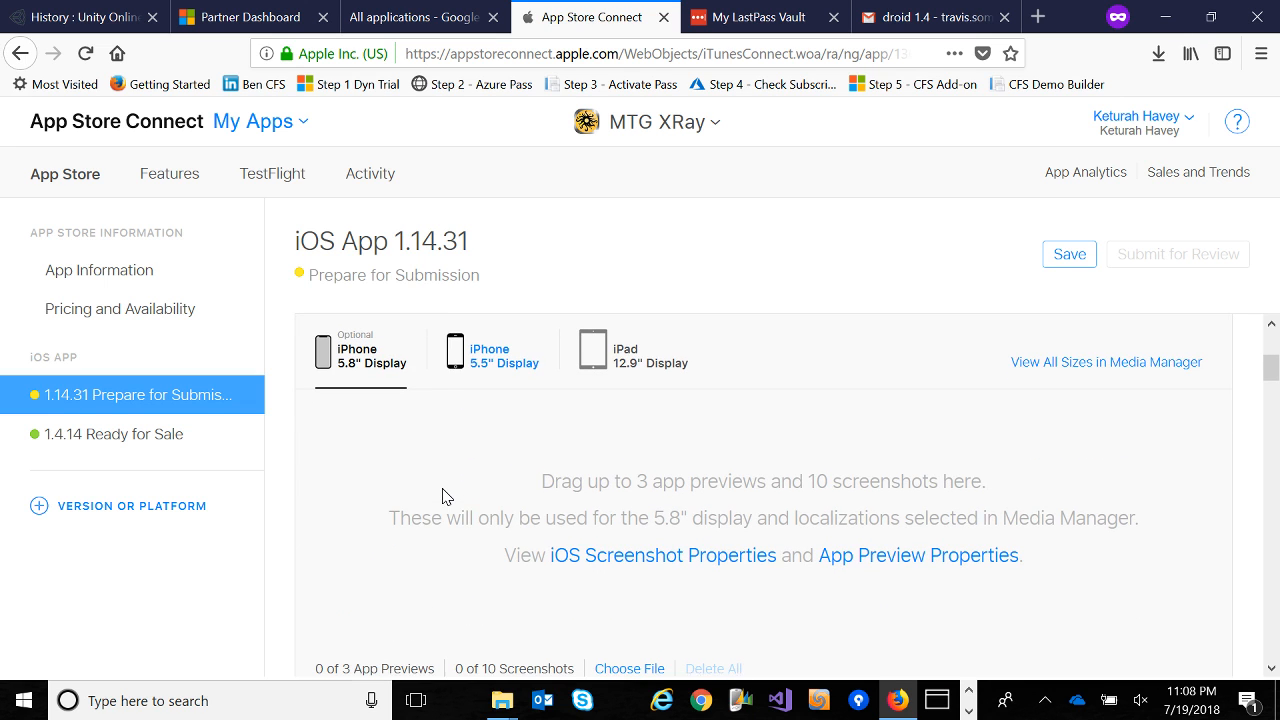
scroll(446, 497, "down", 3)
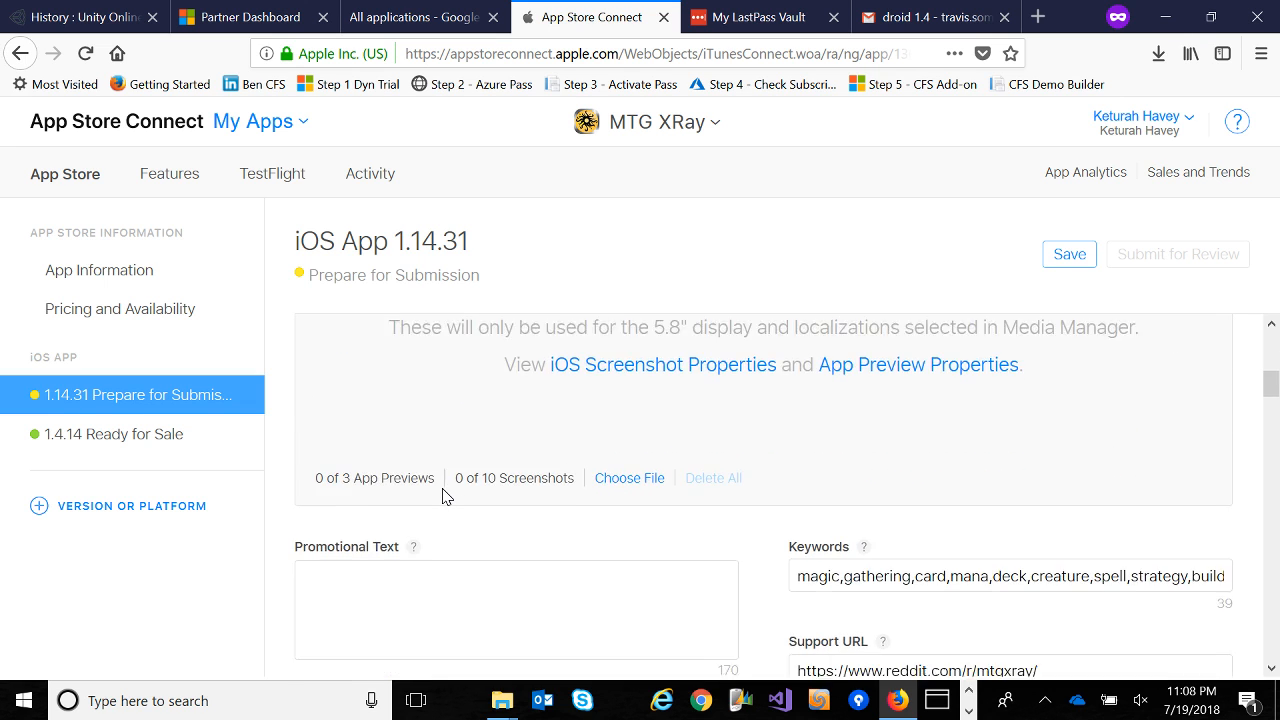
scroll(446, 497, "down", 2)
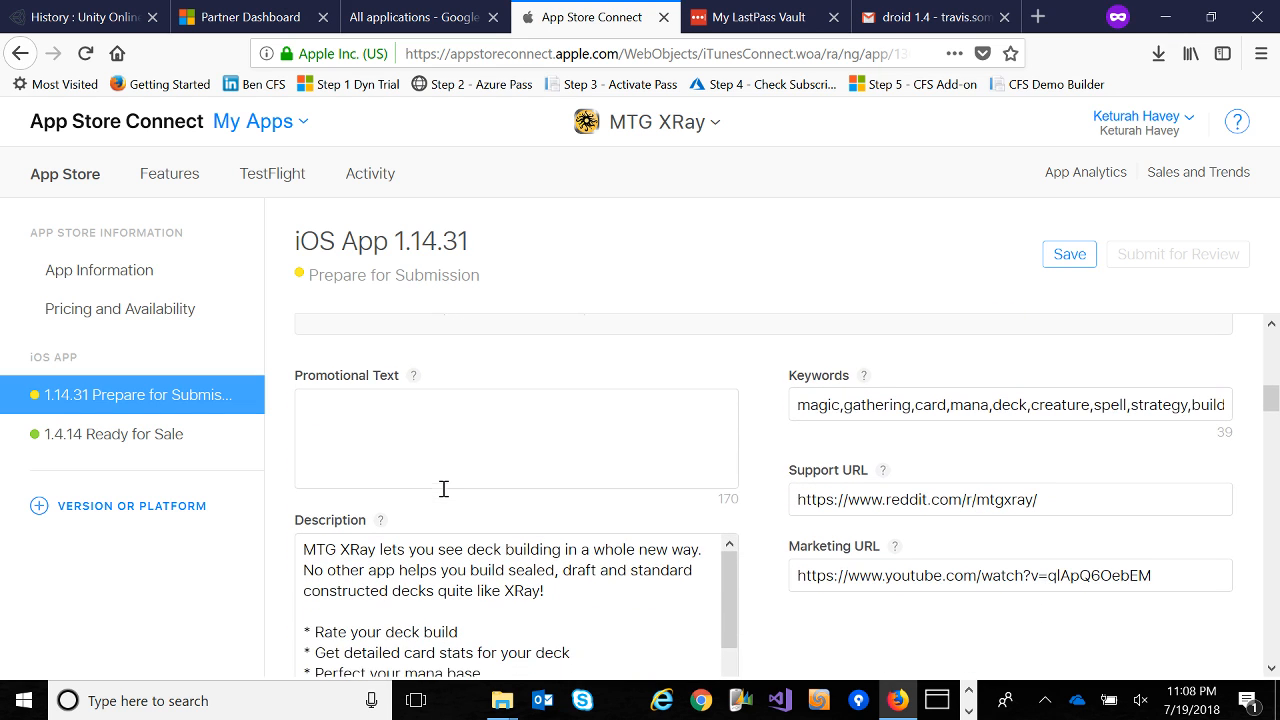
scroll(444, 490, "down", 1)
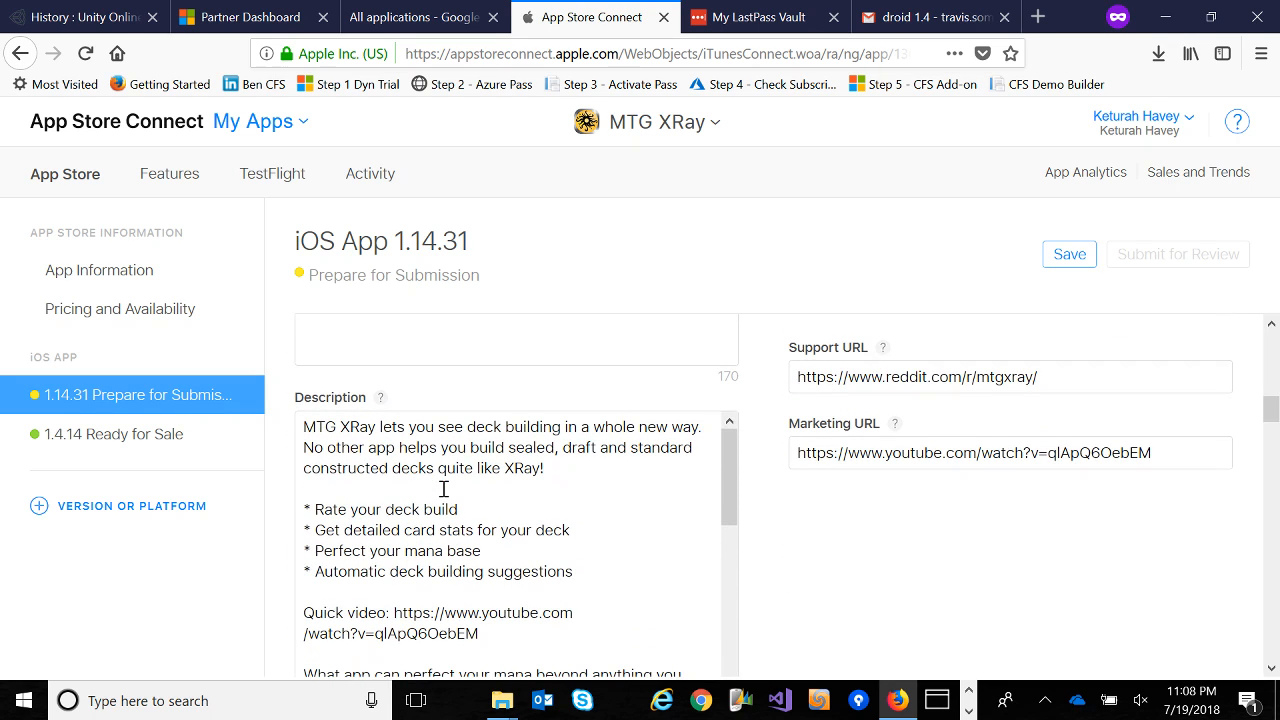
scroll(444, 490, "down", 1)
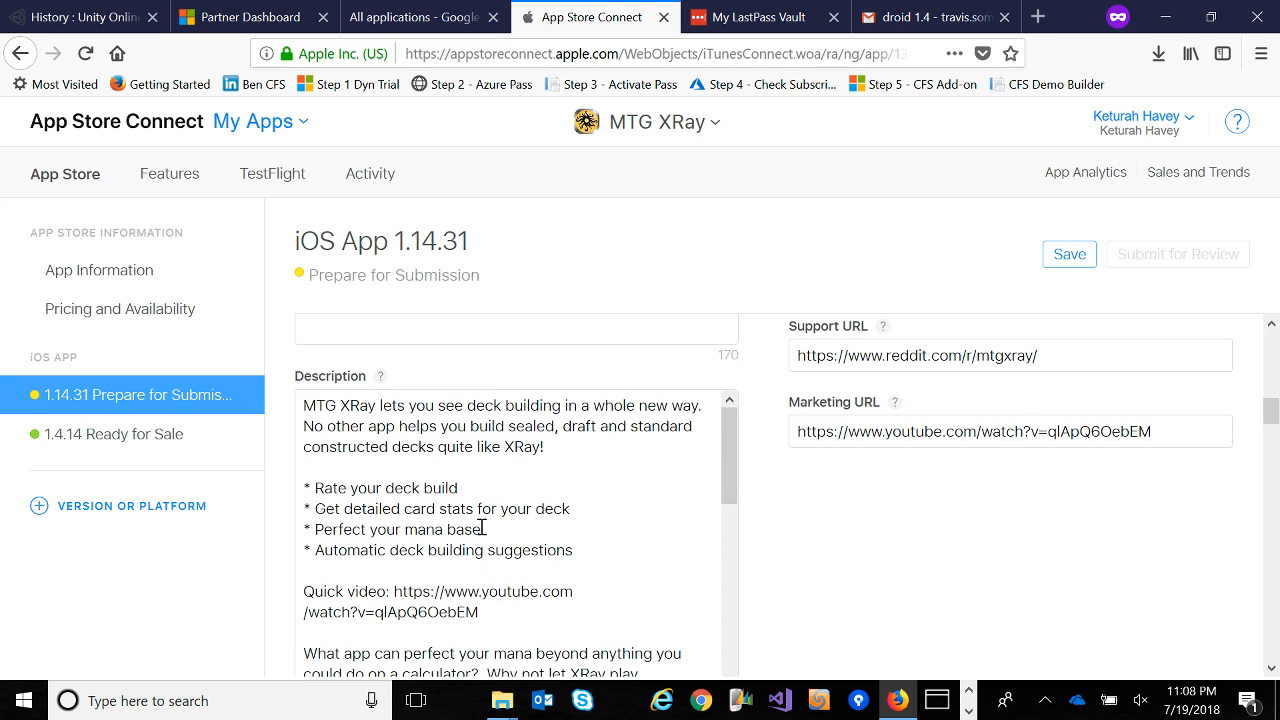
left_click(584, 553)
key("Return")
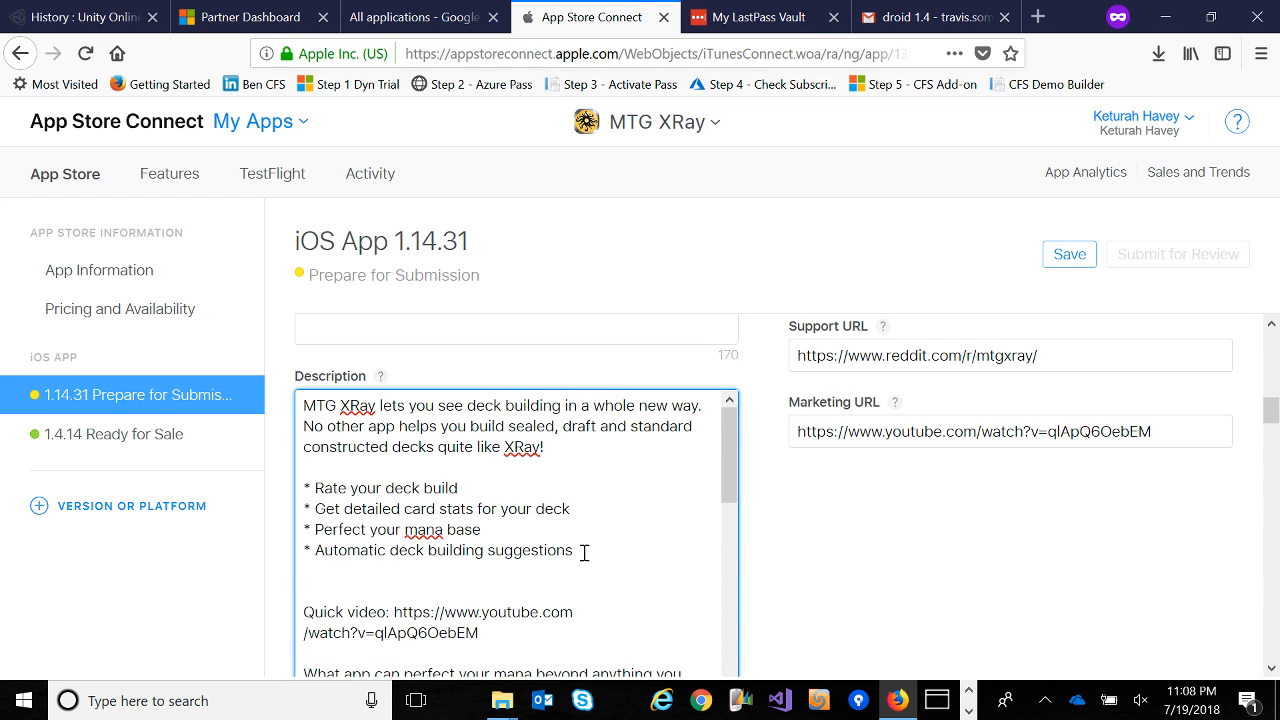
type("* Individual card stats")
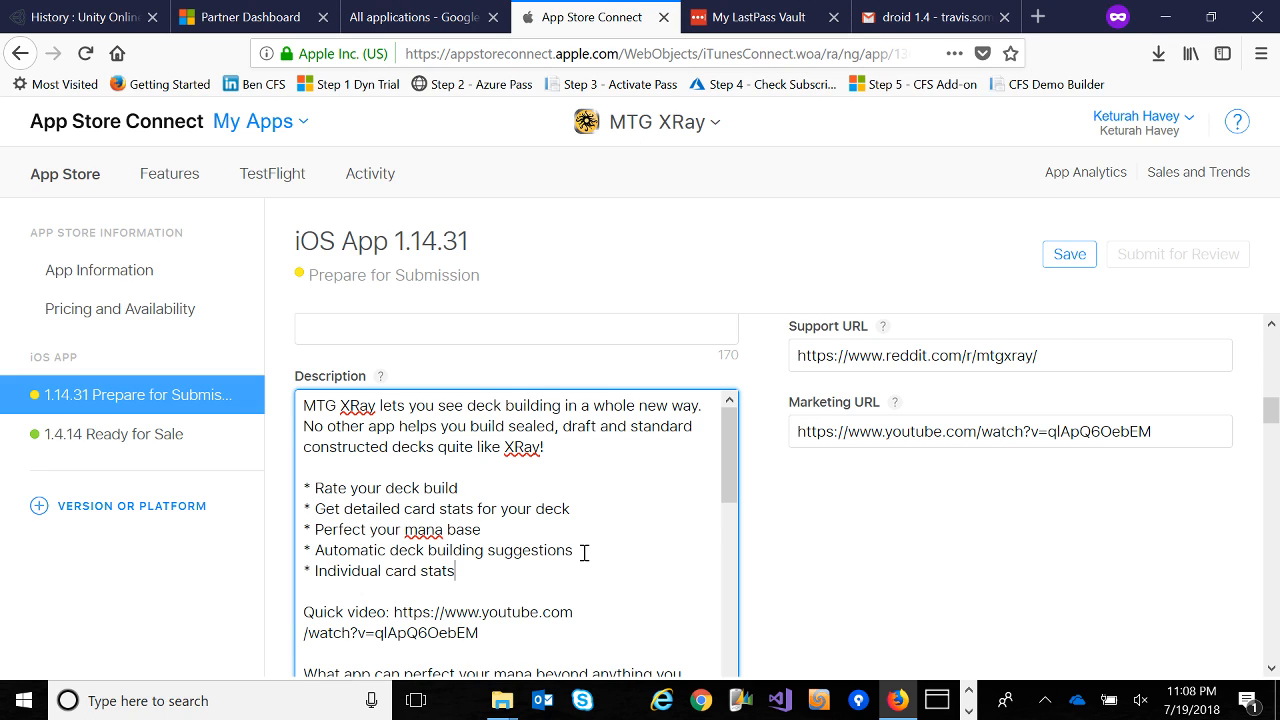
type(" of when you play a card")
scroll(886, 549, "down", 5)
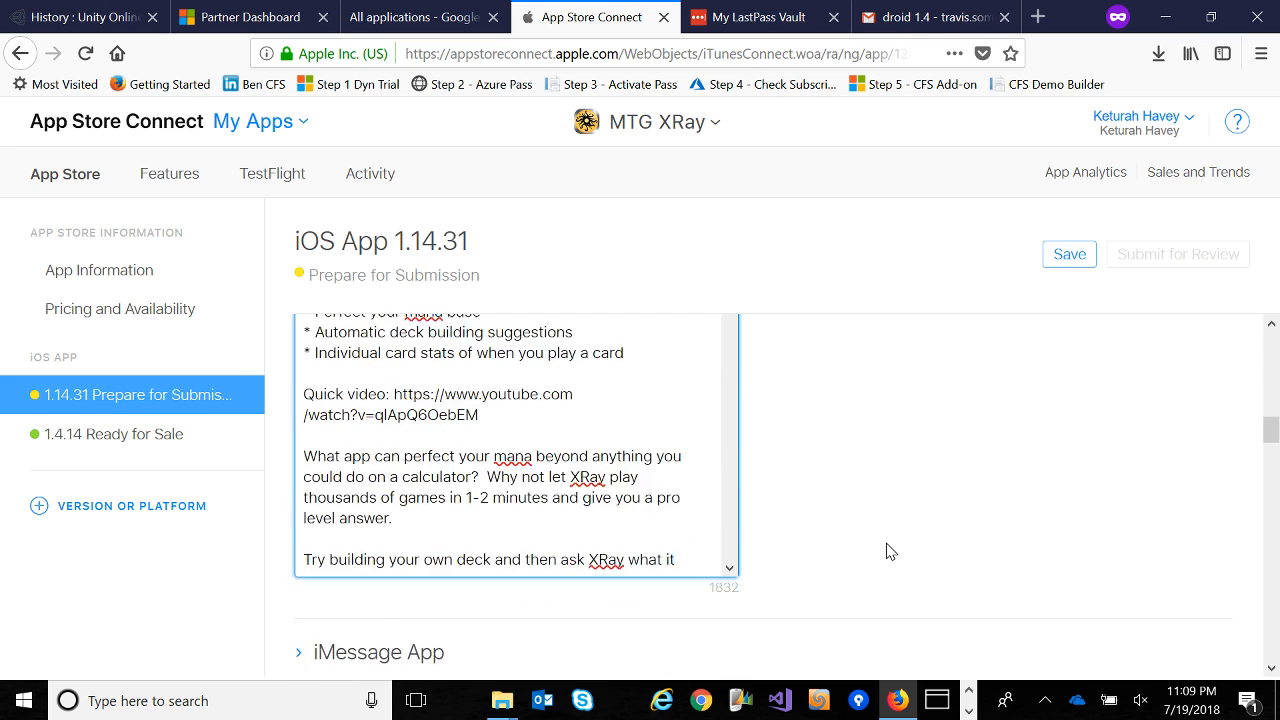
left_click(1068, 257)
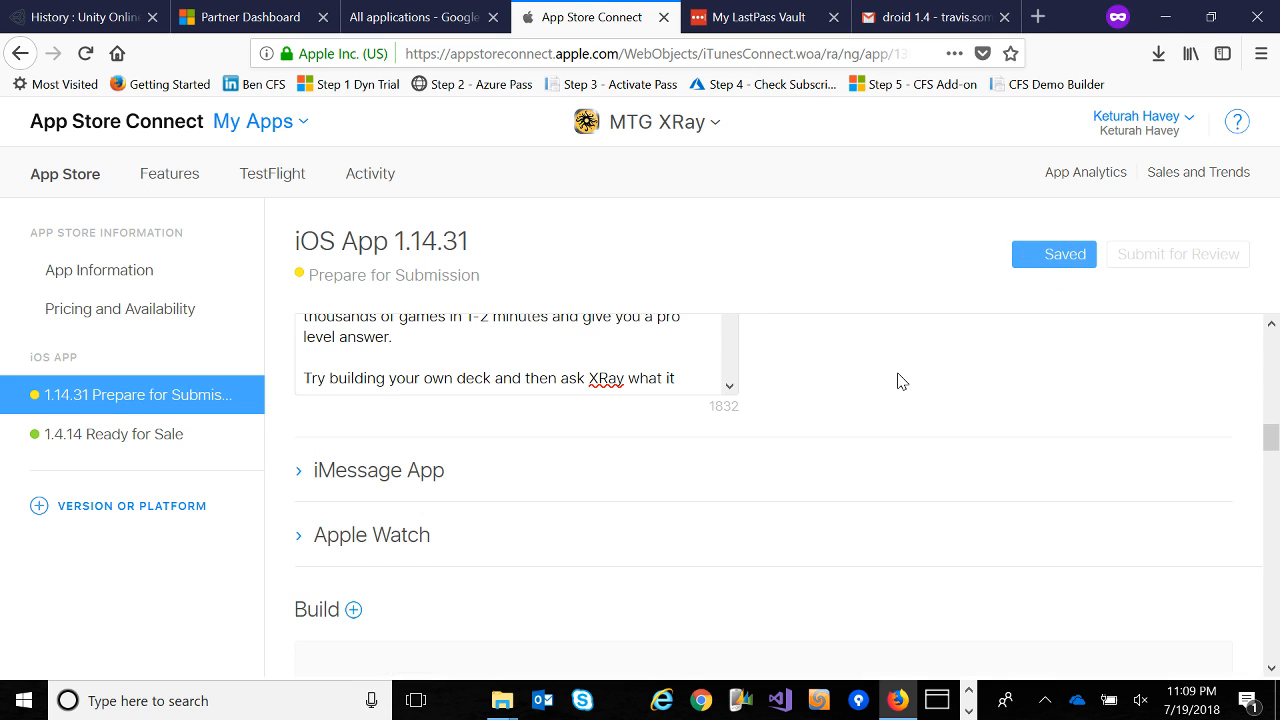
Add build 1.4.31 (1) to the iOS 1.14.31 version.
scroll(634, 420, "up", 2)
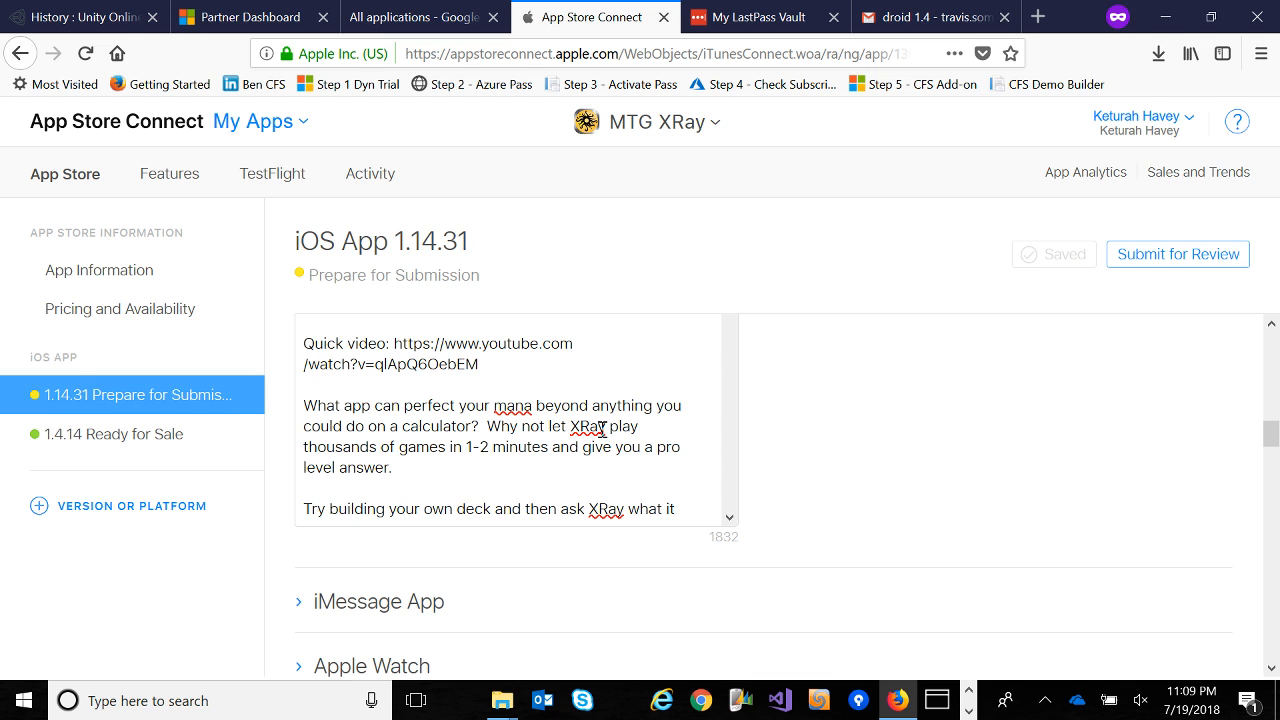
scroll(604, 427, "up", 10)
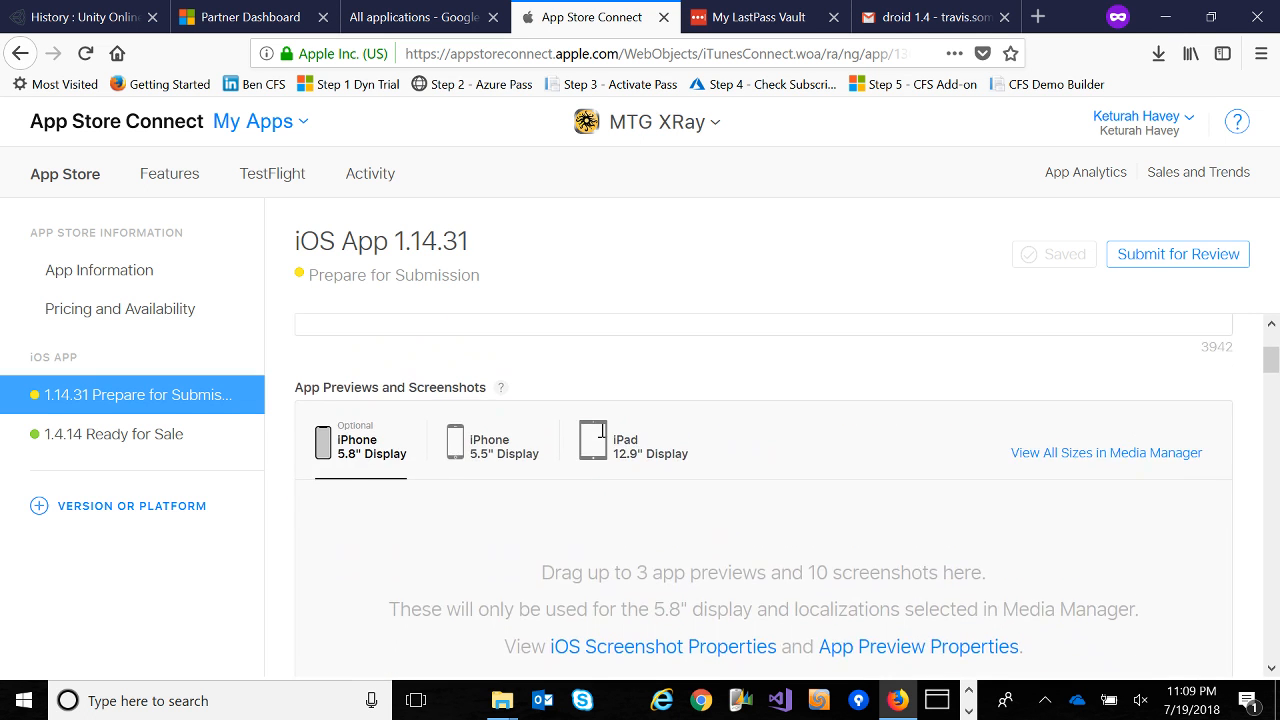
scroll(601, 430, "up", 3)
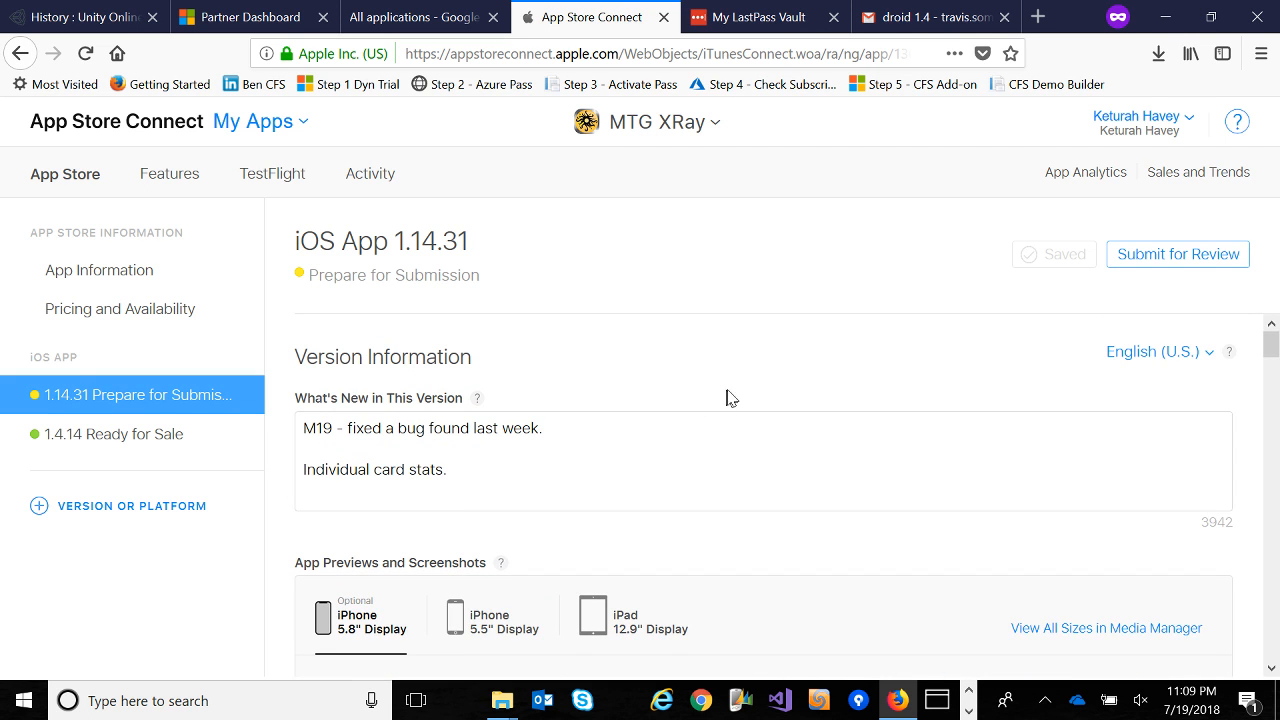
scroll(500, 496, "down", 2)
scroll(500, 496, "down", 10)
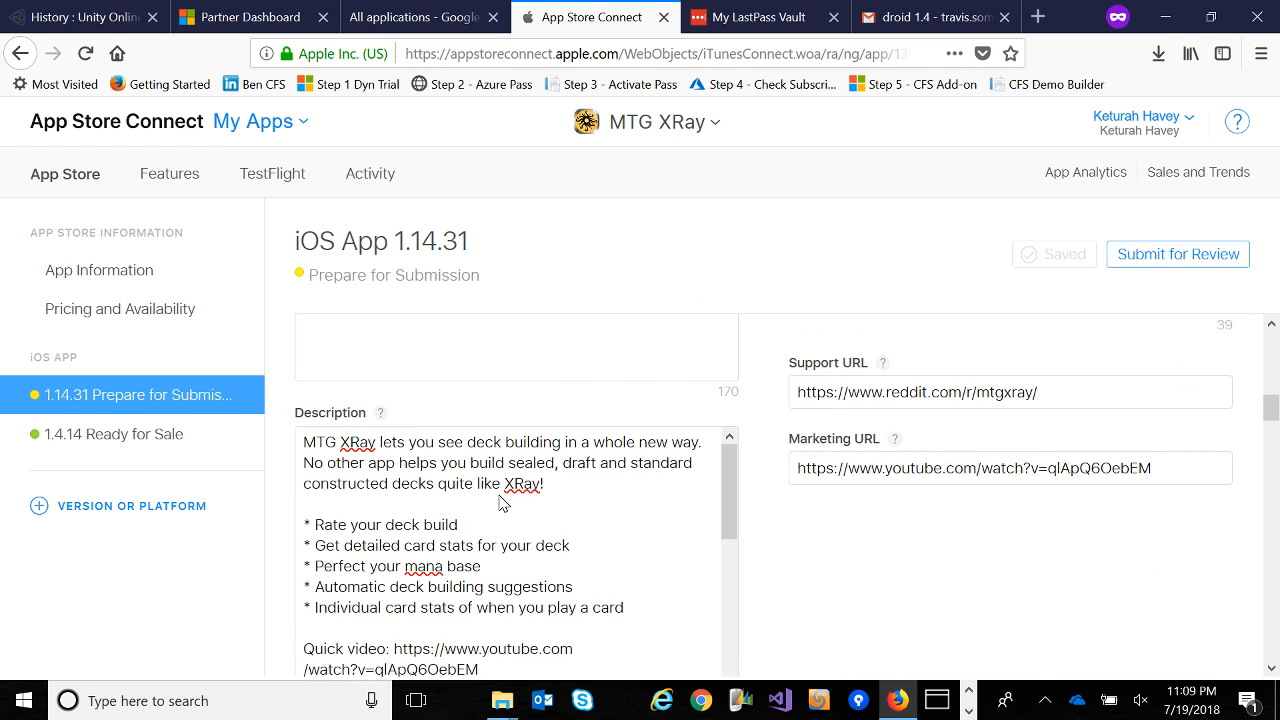
scroll(502, 503, "up", 3)
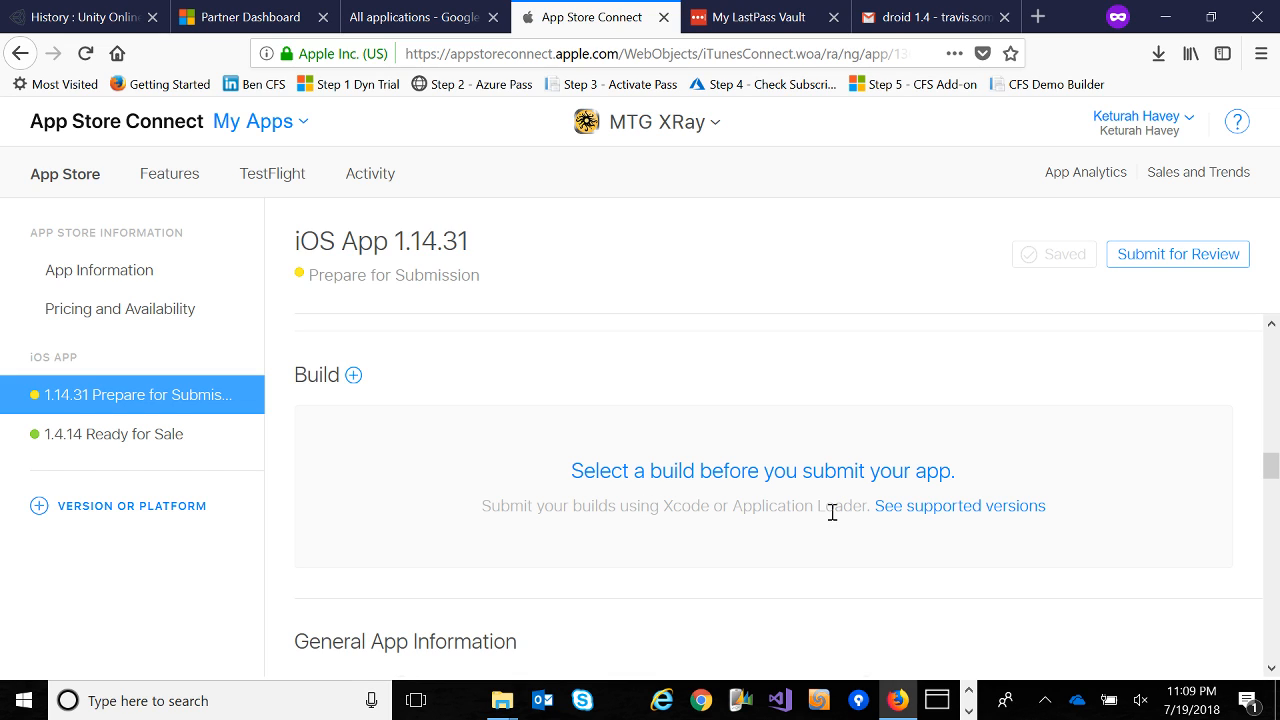
left_click(775, 472)
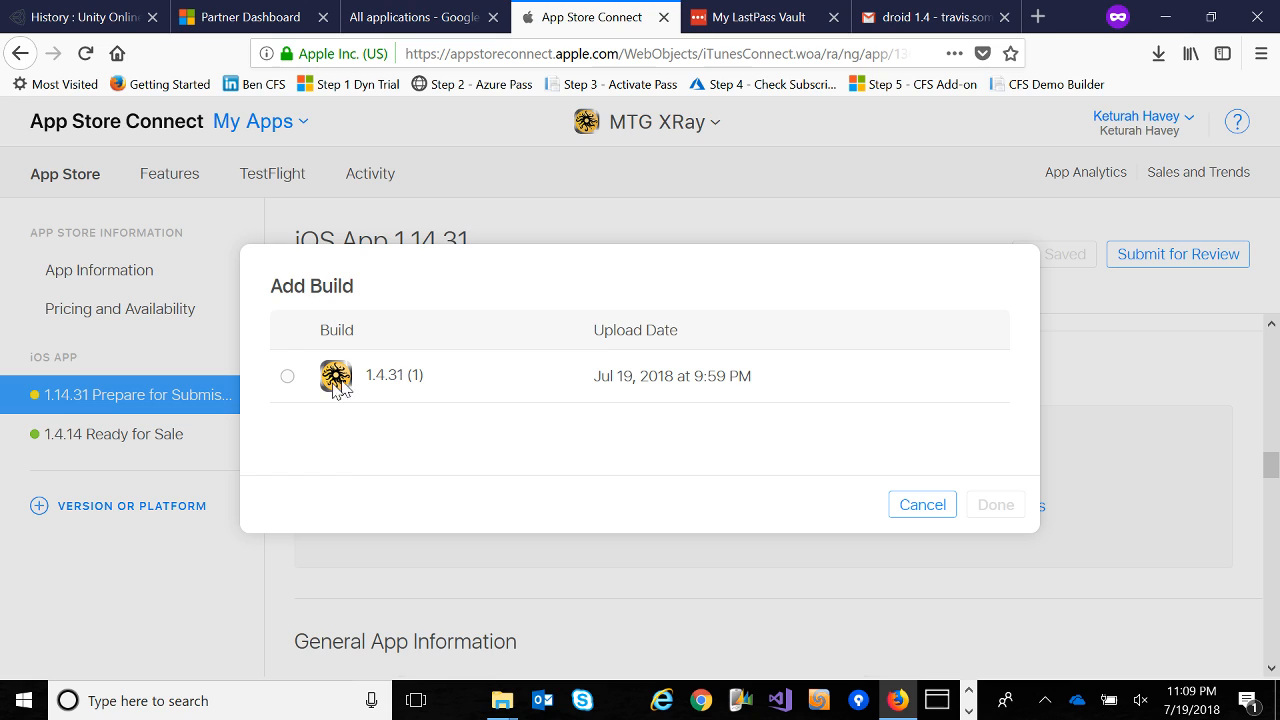
left_click(287, 378)
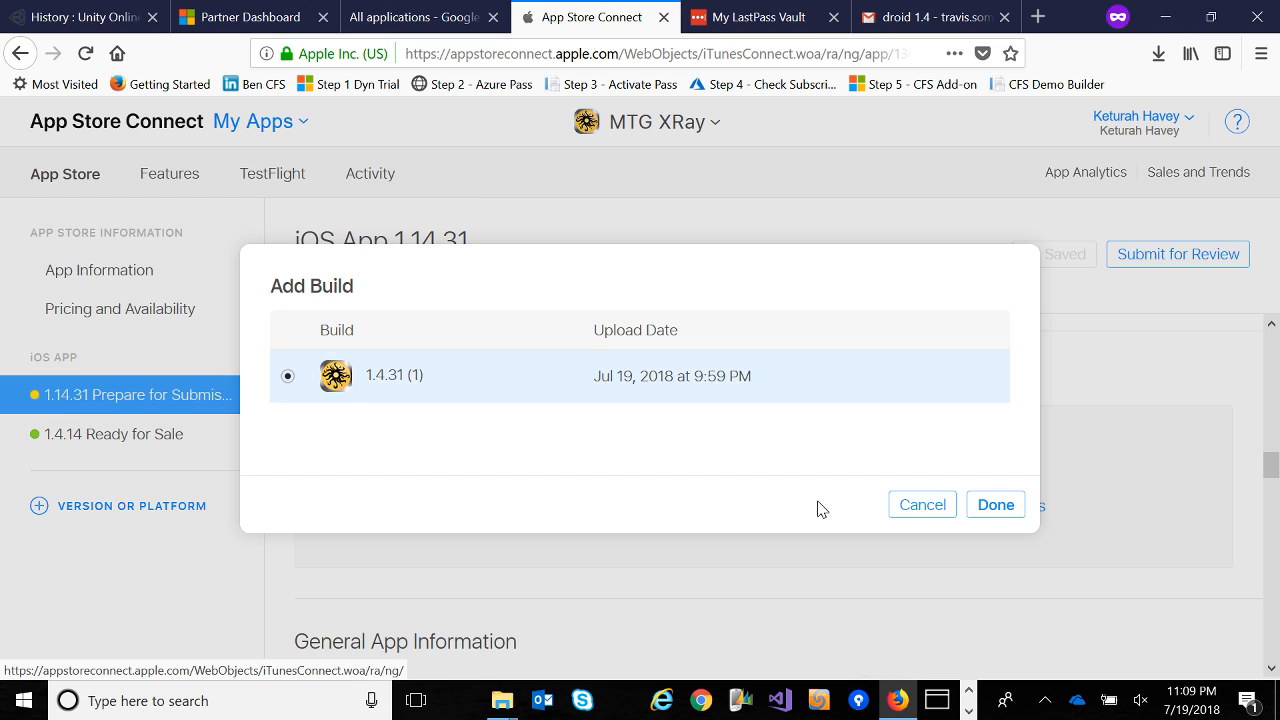
left_click(996, 505)
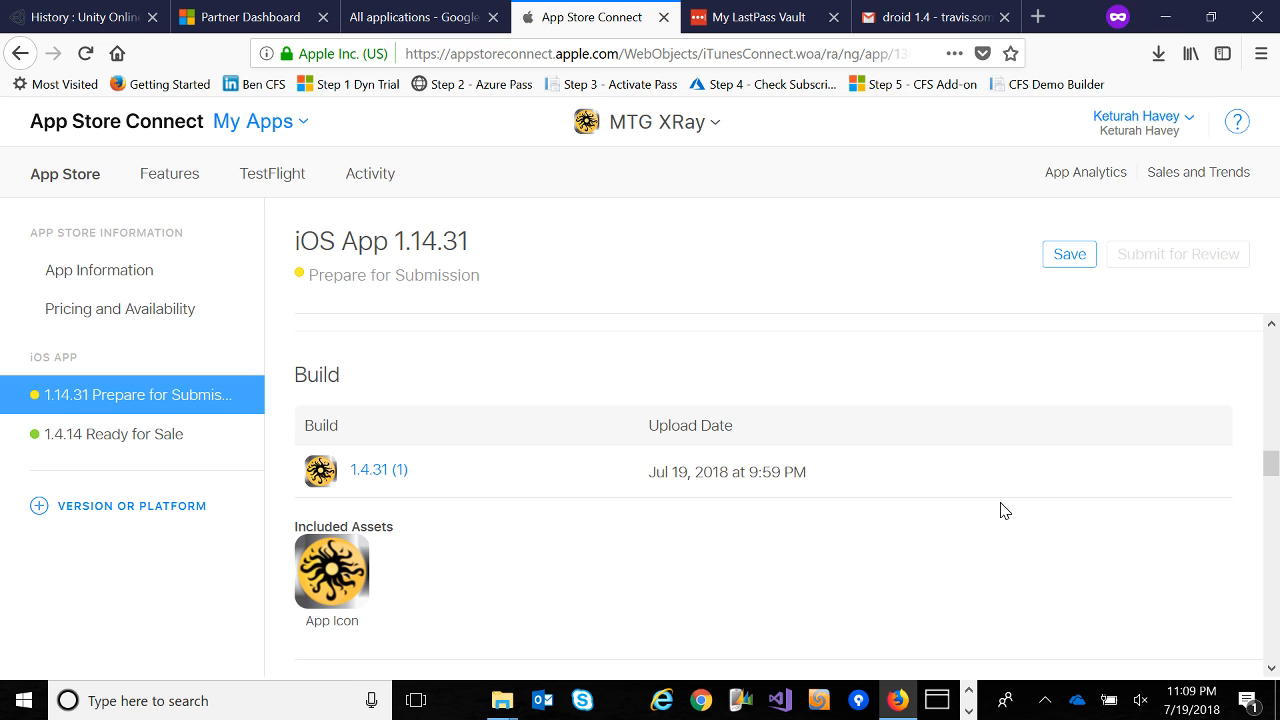
Check the version's general app information, app review, release and summary rating settings, and save the version.
scroll(563, 520, "down", 10)
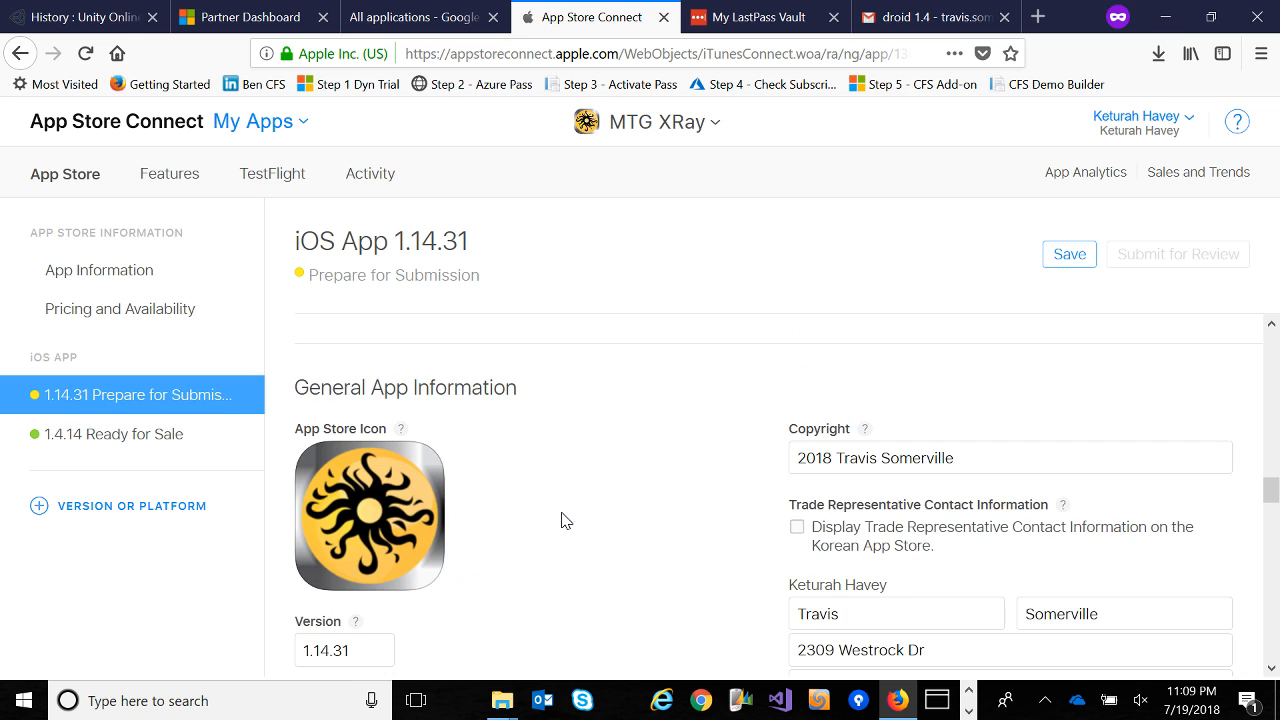
scroll(563, 520, "down", 2)
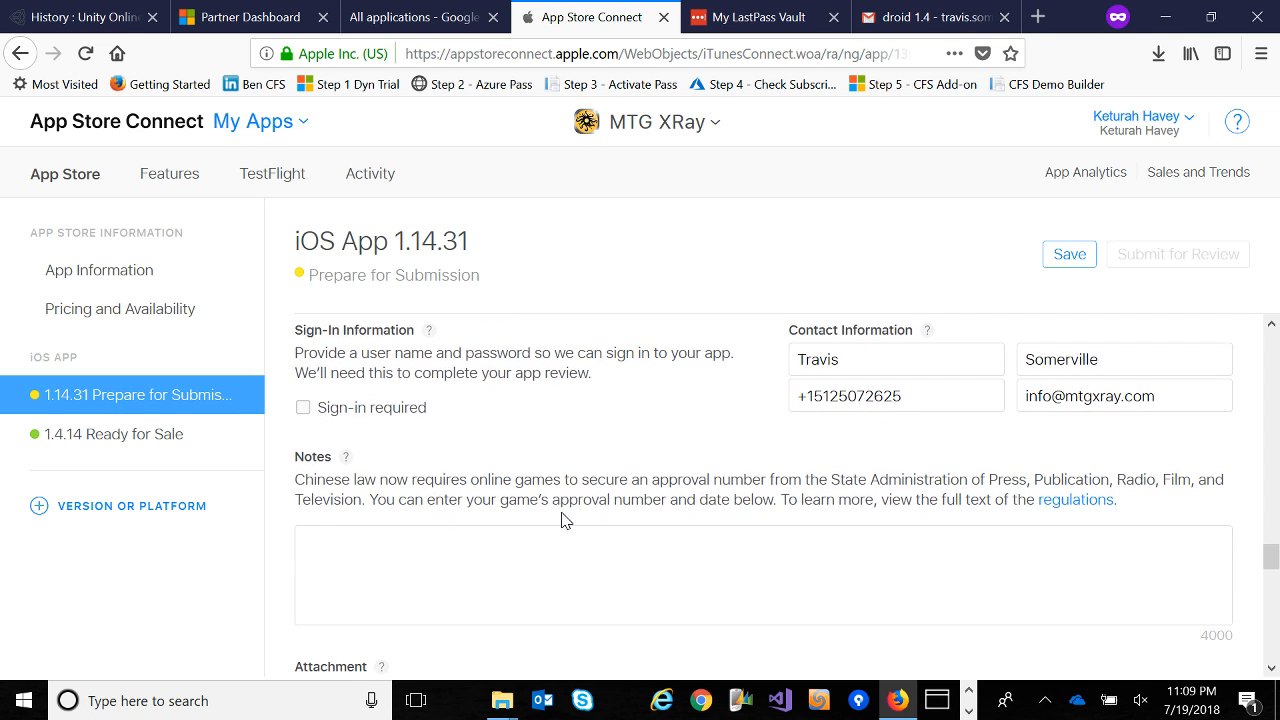
scroll(563, 520, "up", 5)
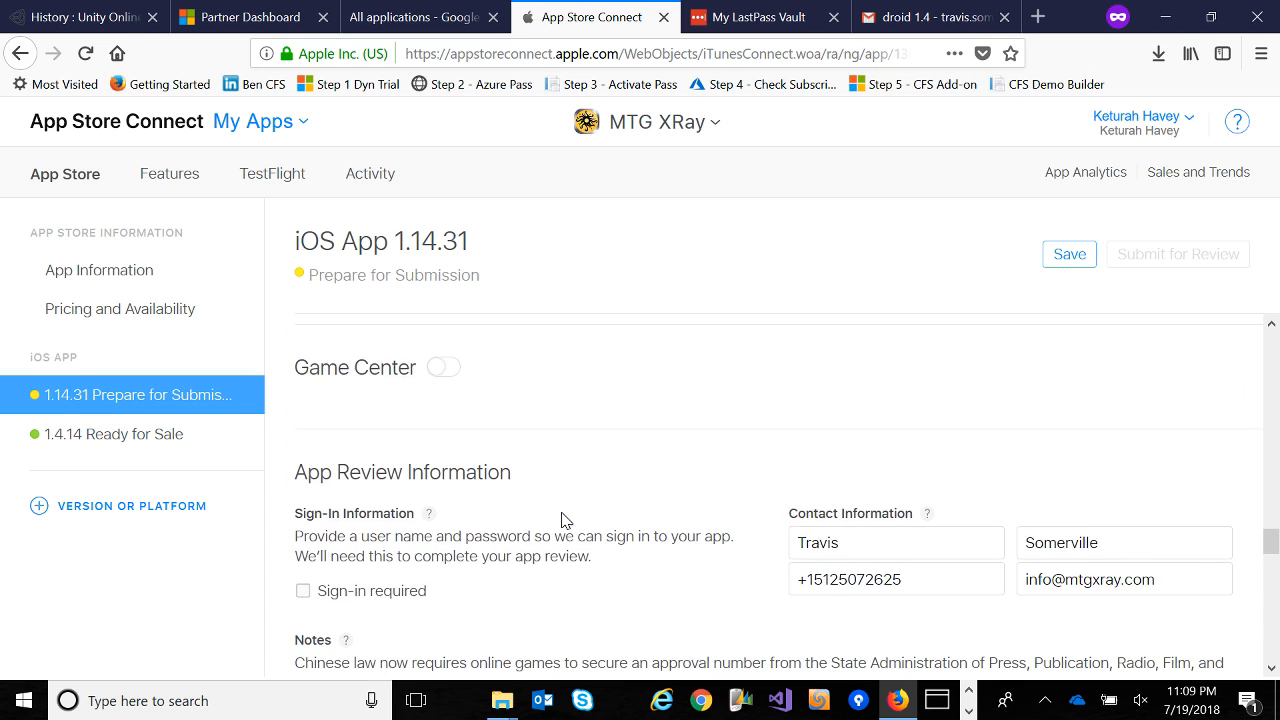
scroll(563, 520, "up", 2)
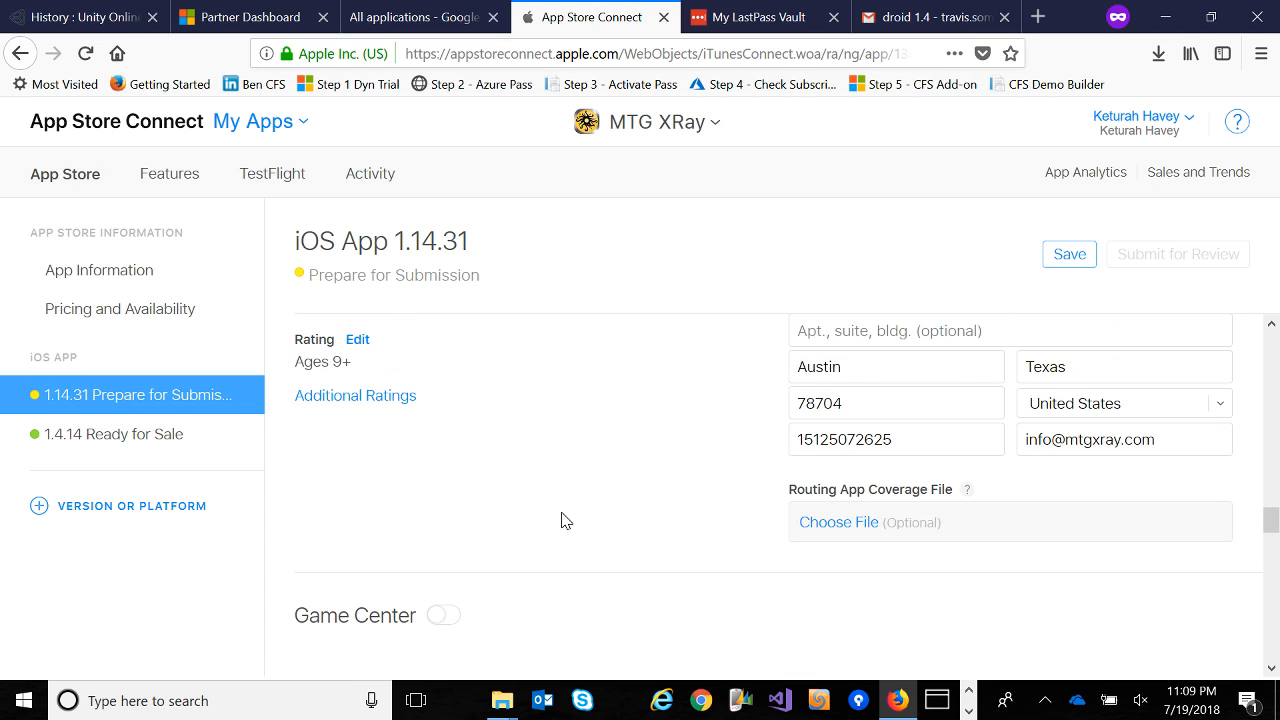
scroll(563, 520, "down", 12)
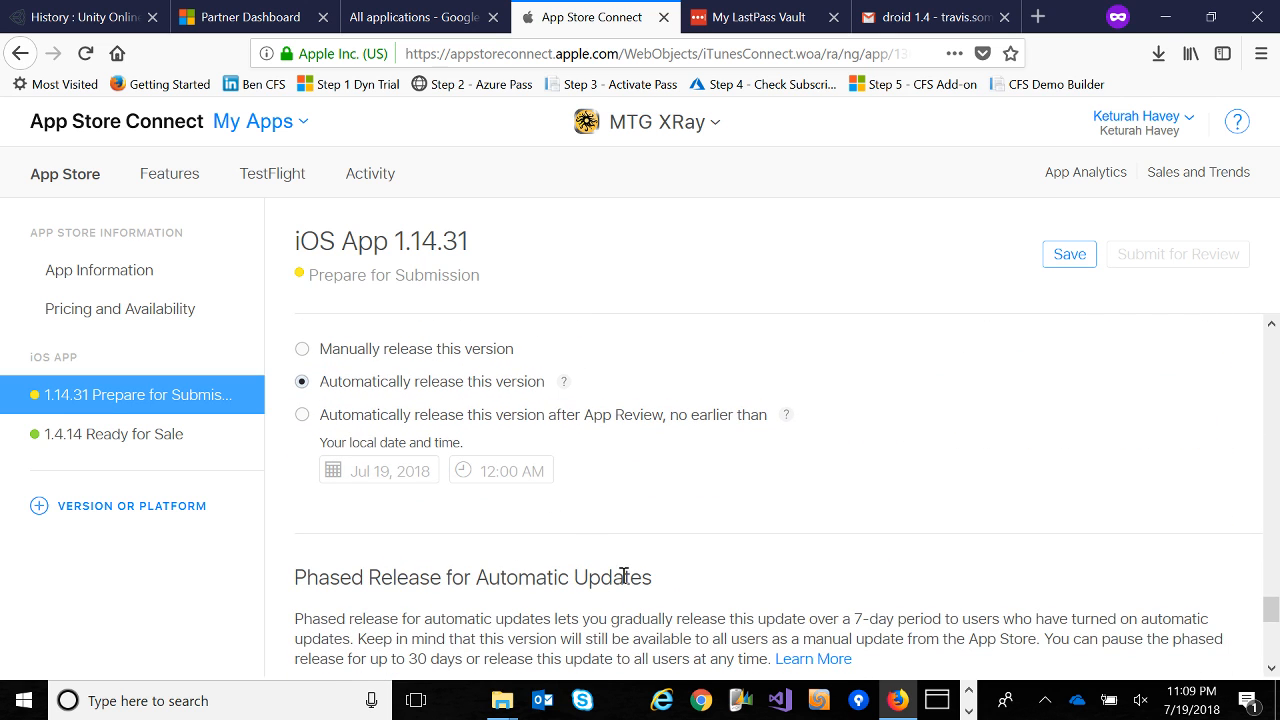
scroll(623, 575, "down", 5)
scroll(623, 575, "down", 5)
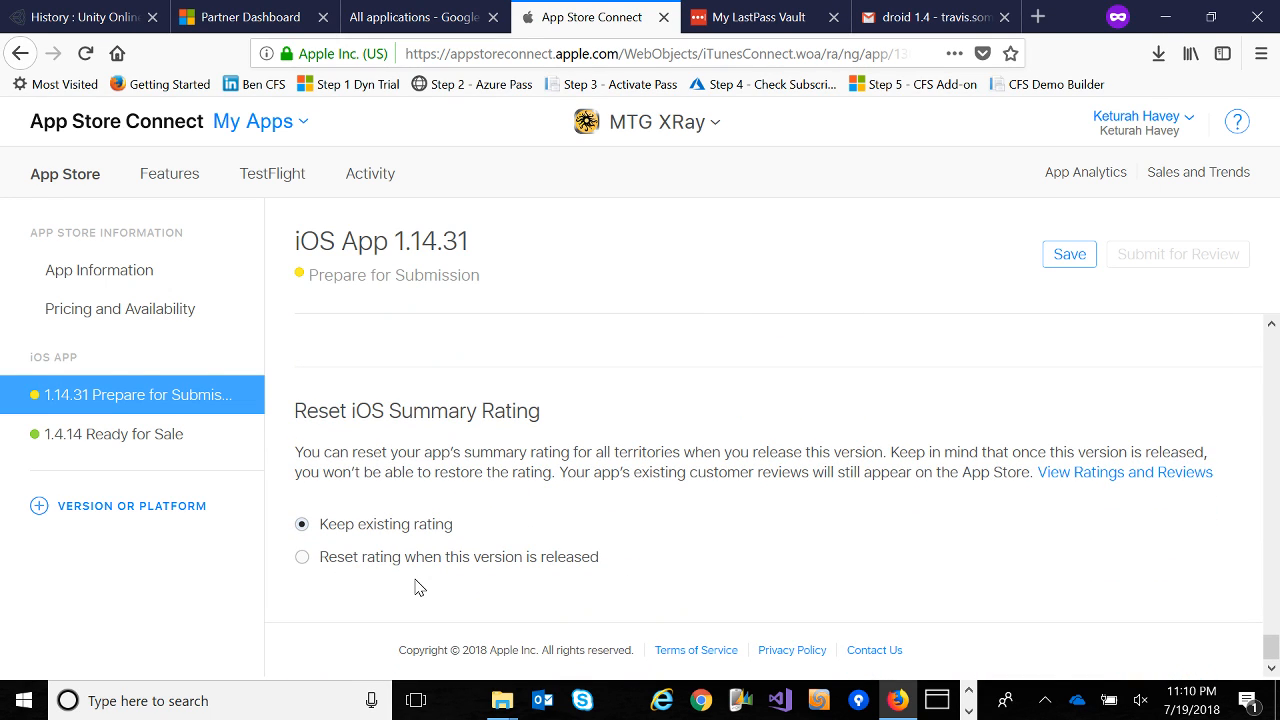
left_click(1034, 254)
left_click(1074, 262)
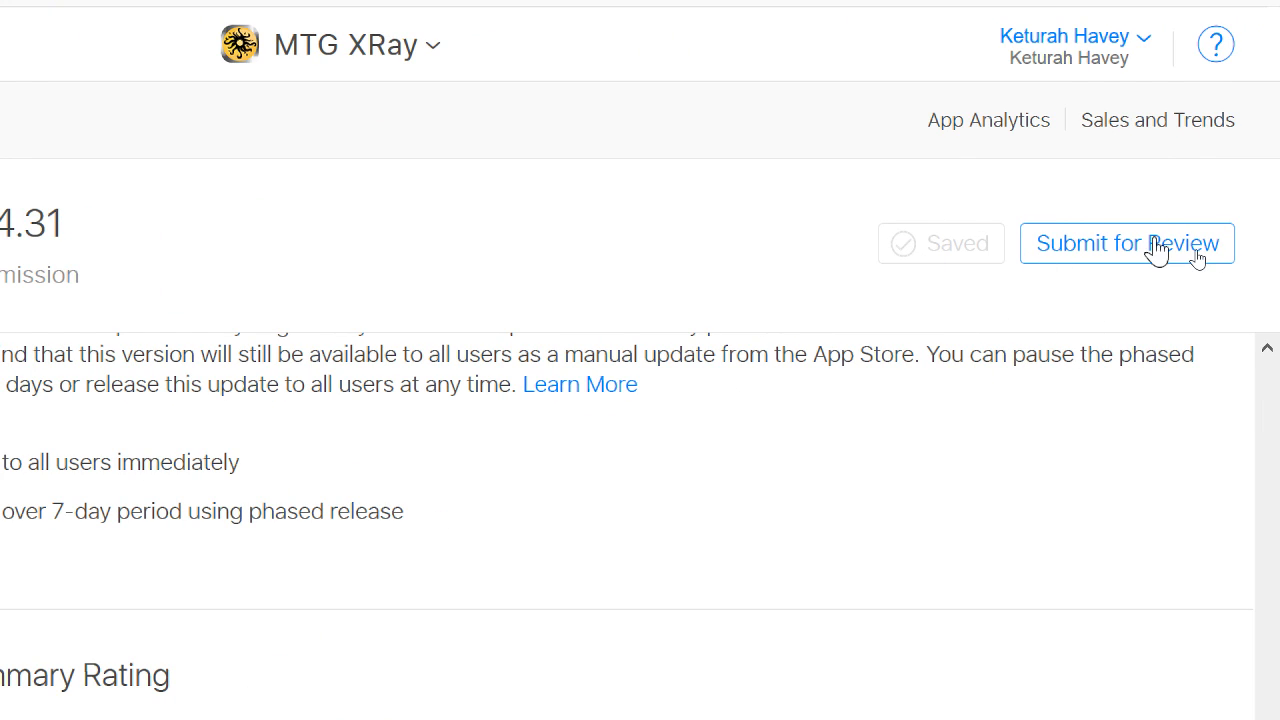
Start the review submission for iOS 1.14.31 and fit its Export Compliance and Advertising Identifier questions readably on the page.
left_click(1122, 250)
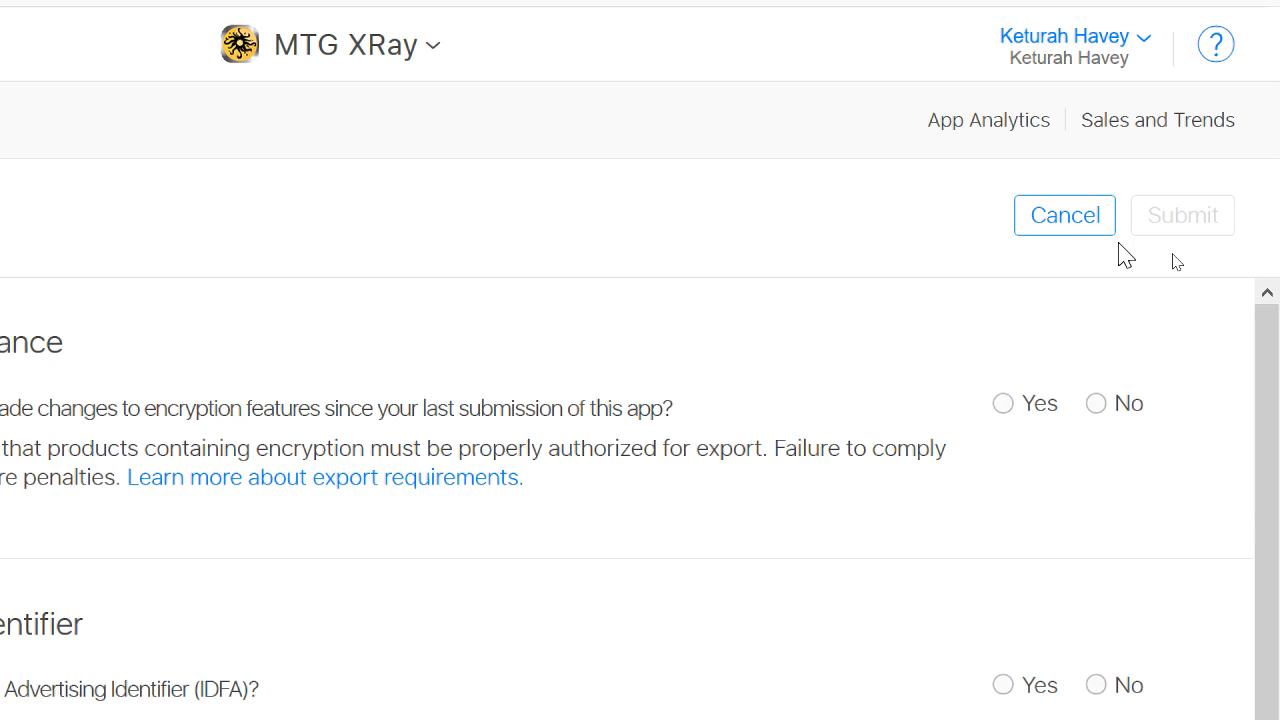
key("ctrl+minus")
key("ctrl+minus")
key("ctrl+minus")
key("ctrl+minus")
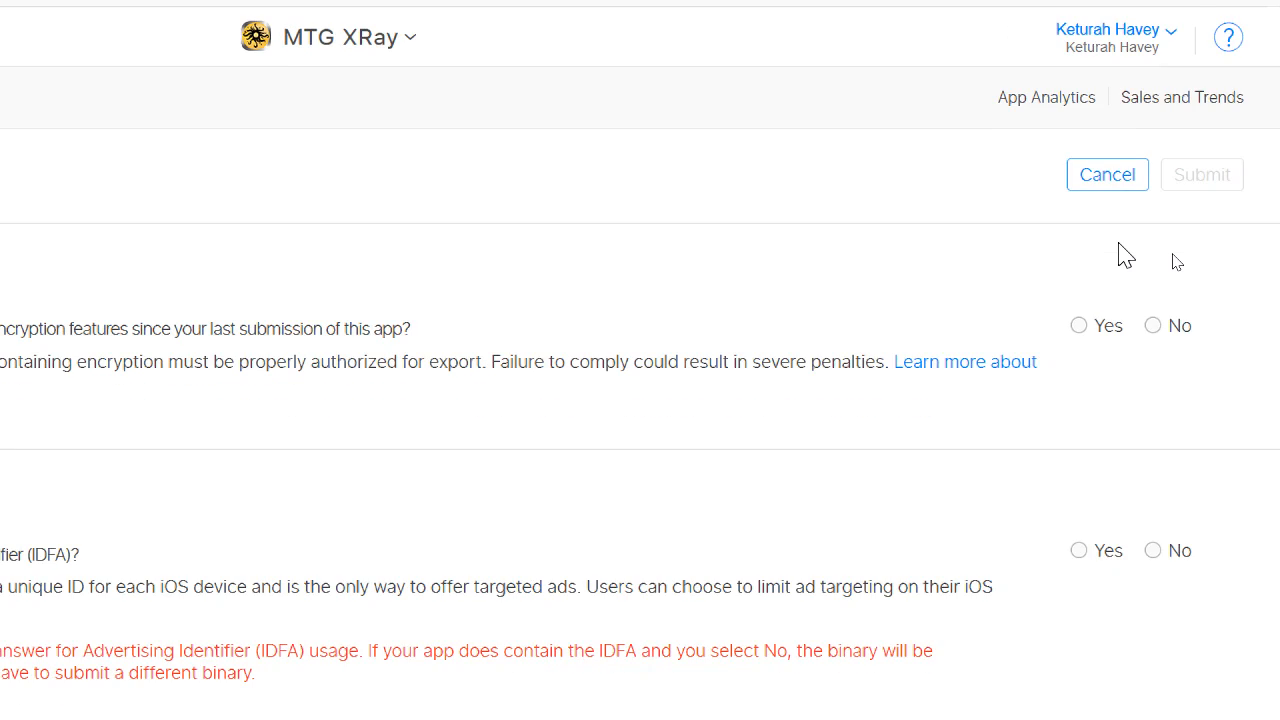
key("ctrl+plus")
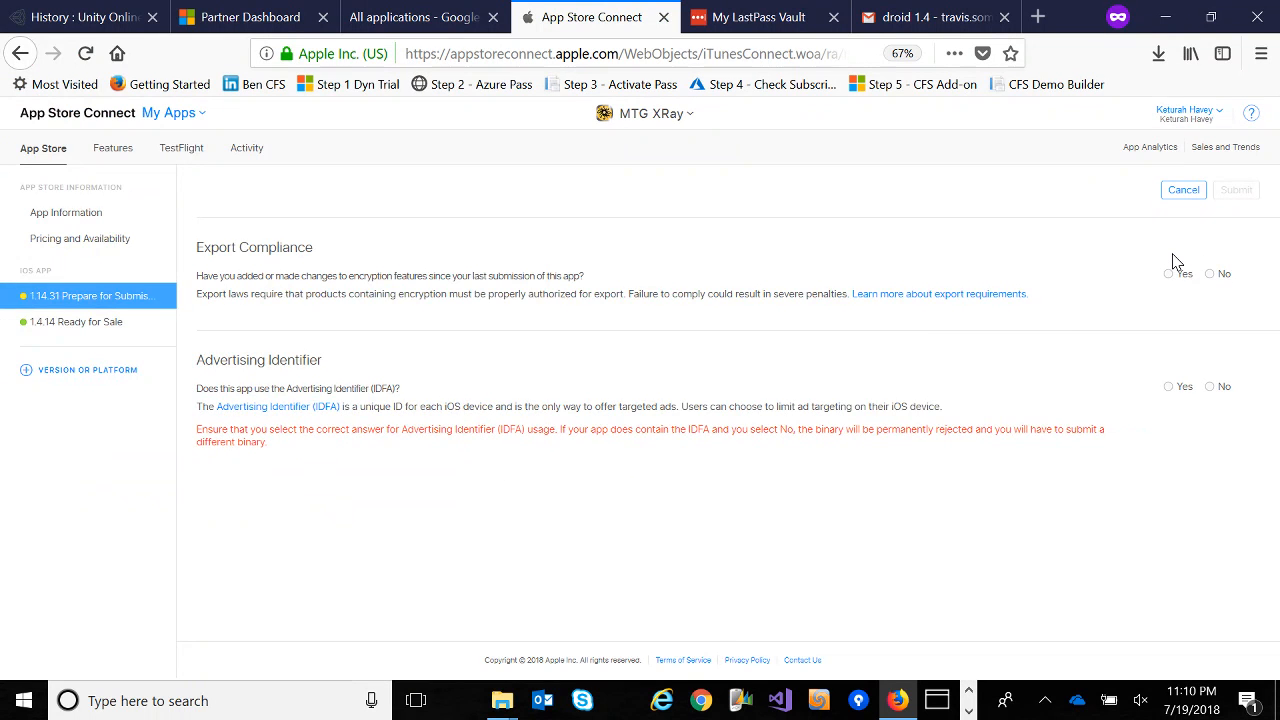
key("ctrl+plus")
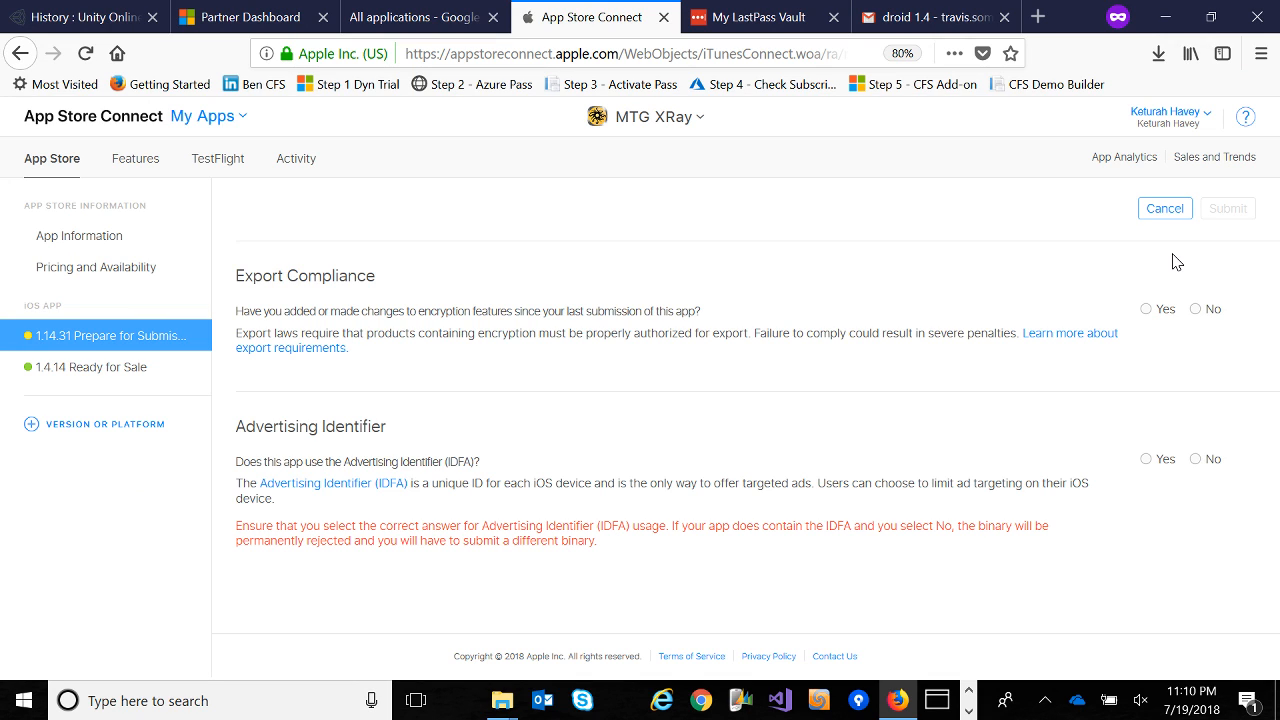
key("ctrl+plus")
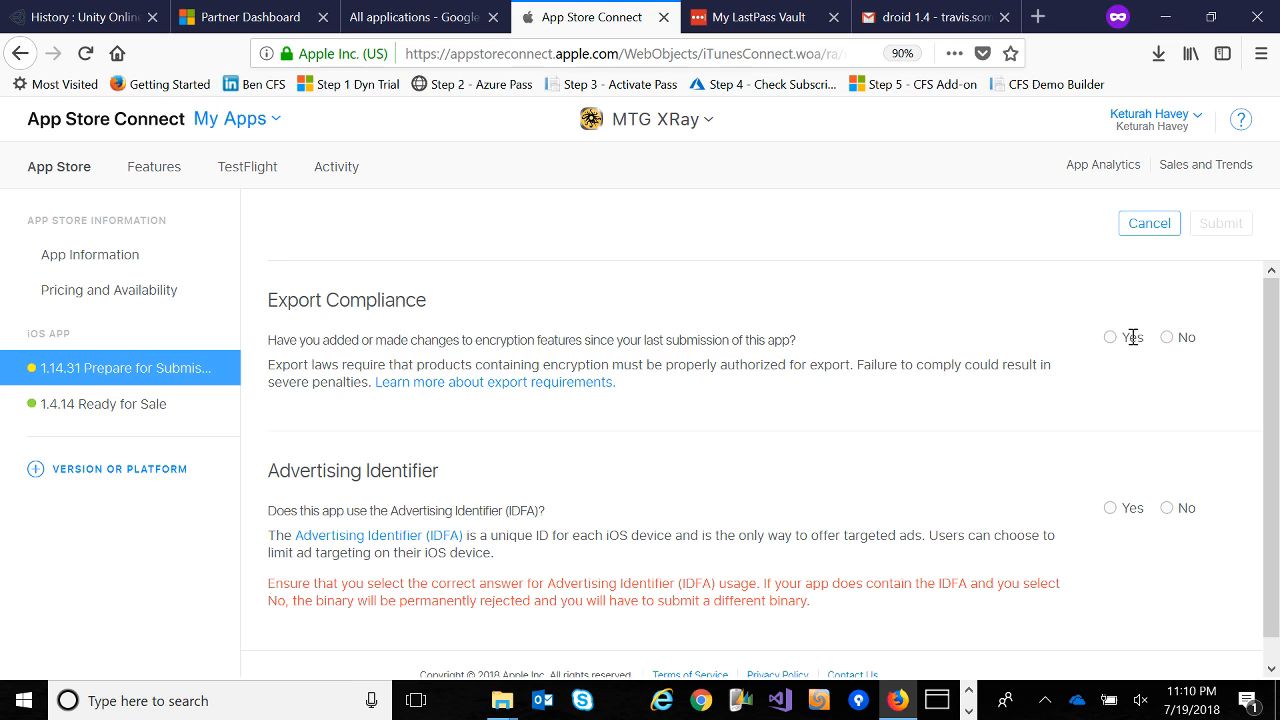
Answer No to the Export Compliance question about encryption changes and Yes to the app using the Advertising Identifier (IDFA).
left_click(1166, 337)
scroll(1012, 460, "down", 1)
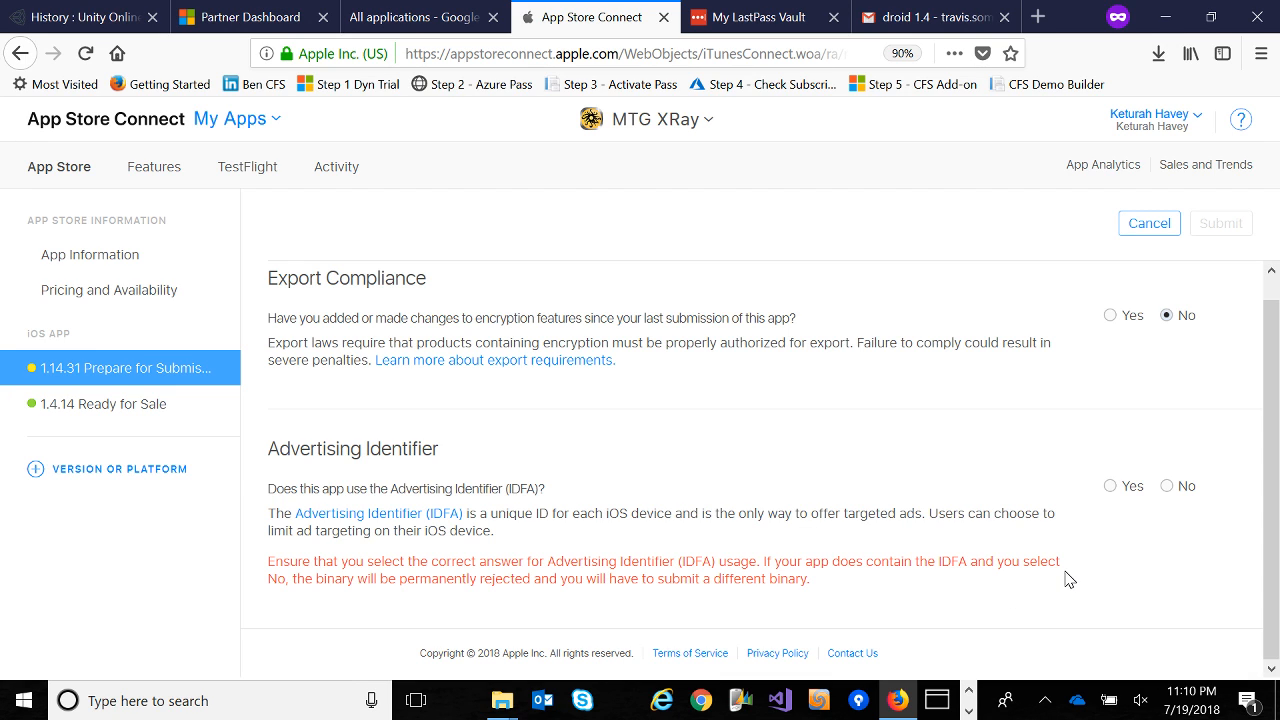
left_click(1110, 487)
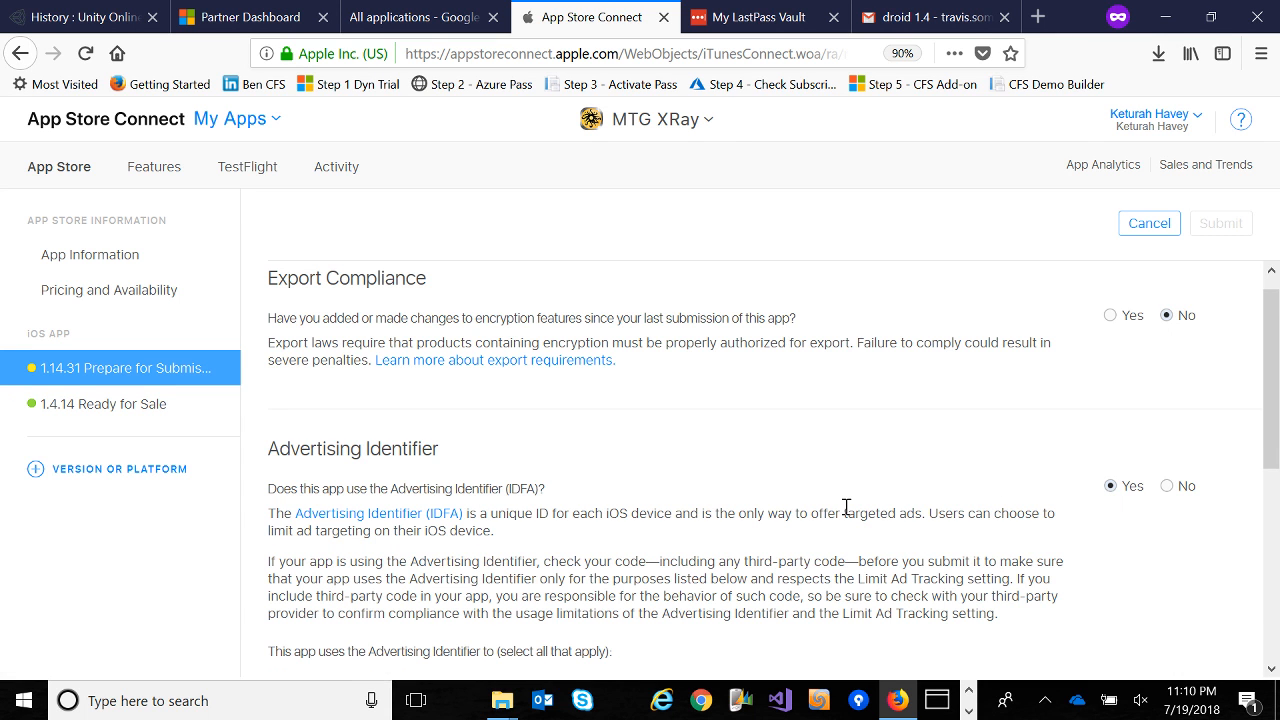
scroll(854, 506, "down", 2)
scroll(846, 507, "down", 3)
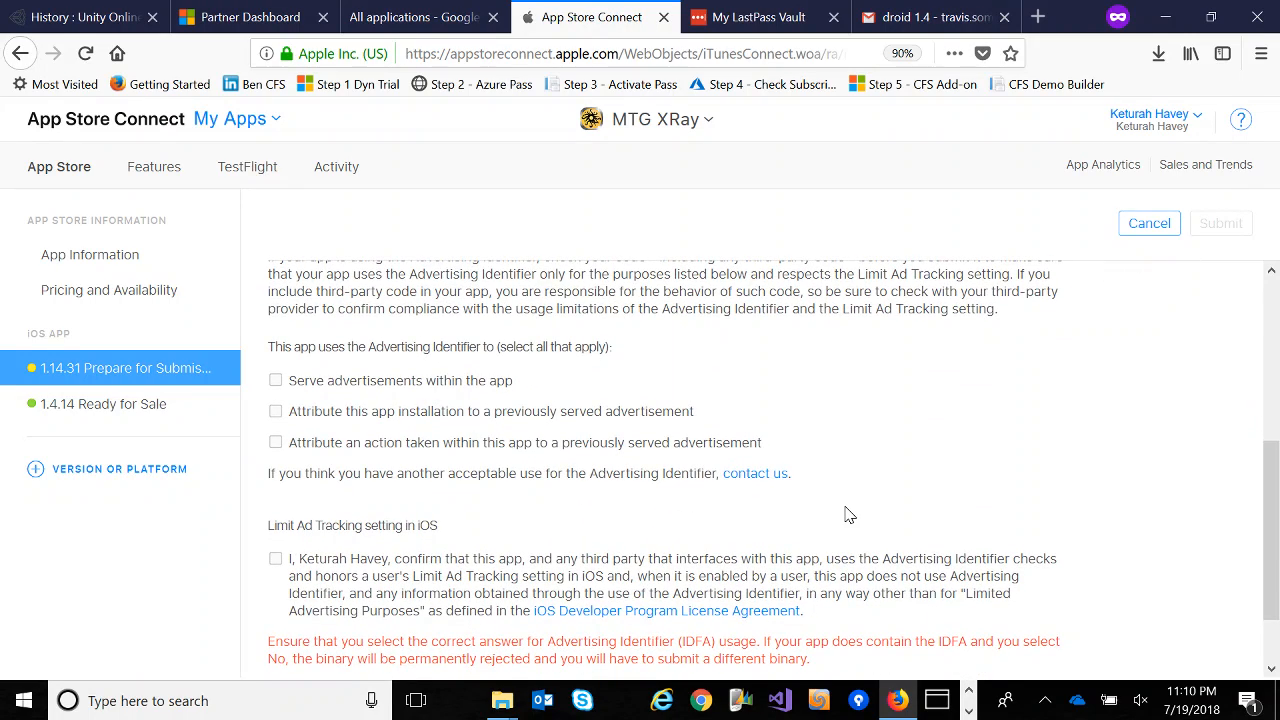
key("ctrl+plus")
scroll(846, 514, "up", 3)
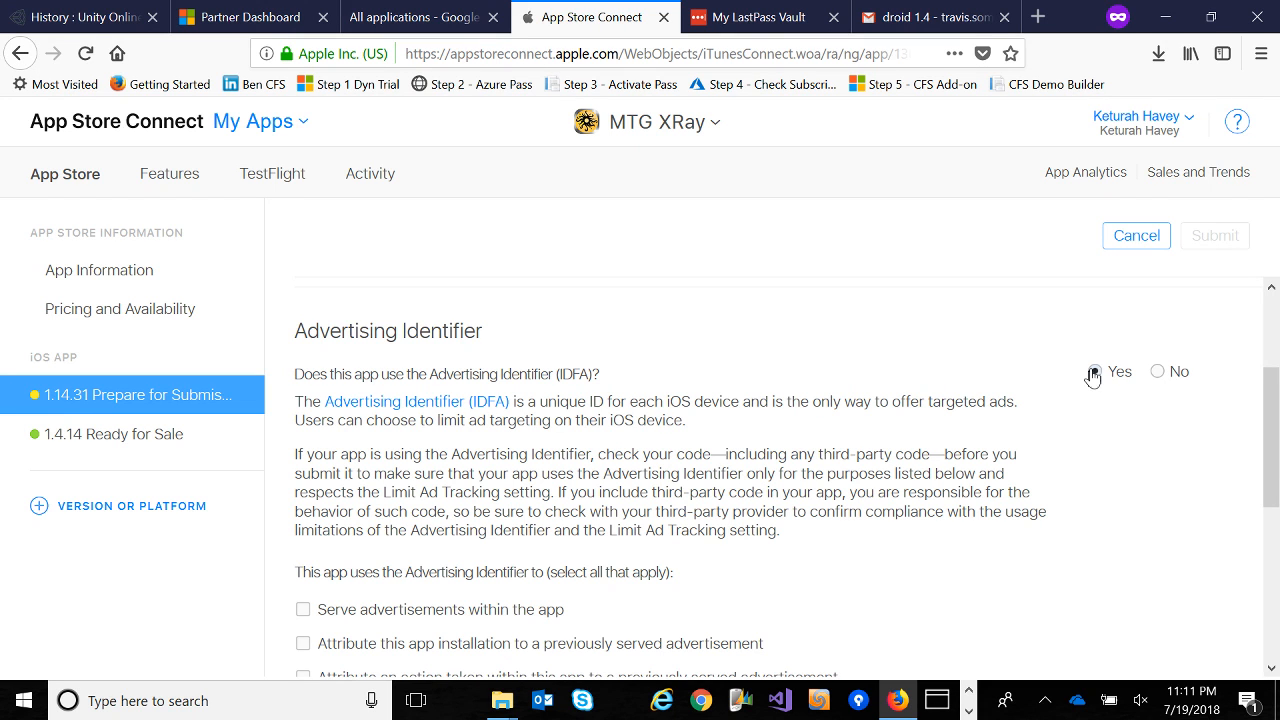
Declare IDFA use for attributing app installation to a previously served advertisement, and accept the Limit Ad Tracking confirmation.
scroll(756, 465, "down", 1)
scroll(756, 465, "down", 2)
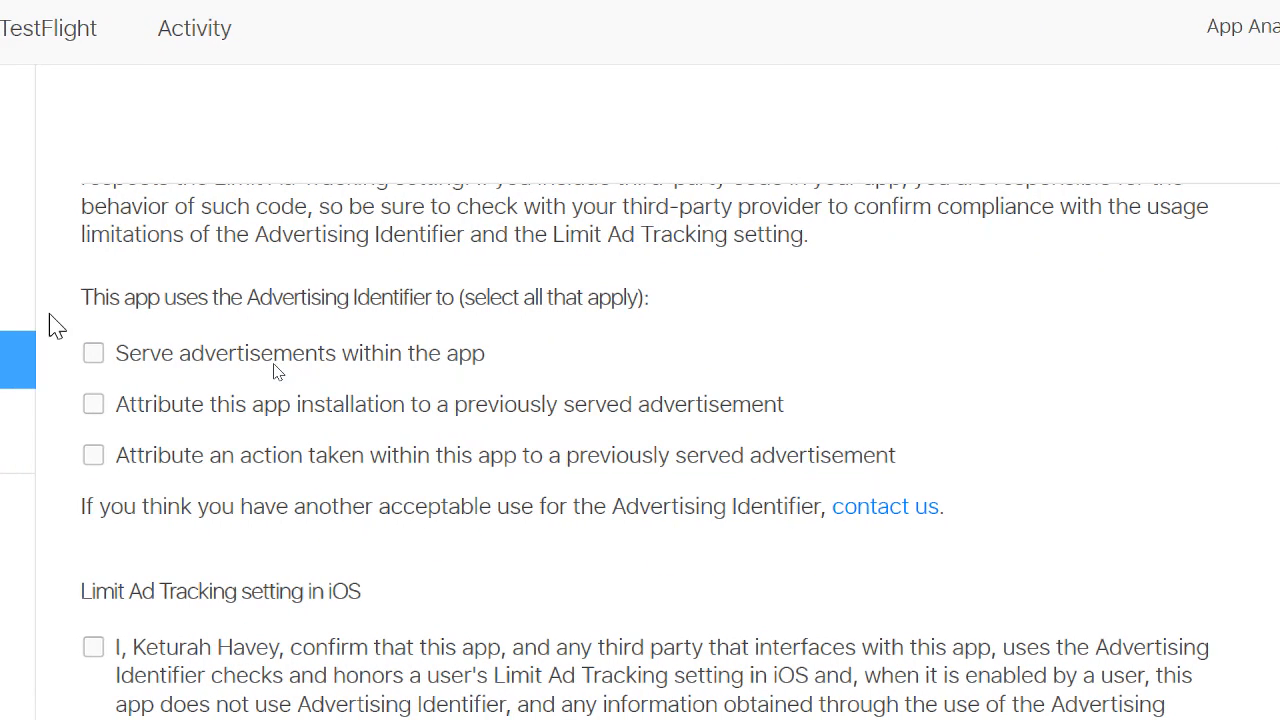
left_click(93, 405)
scroll(420, 533, "down", 3)
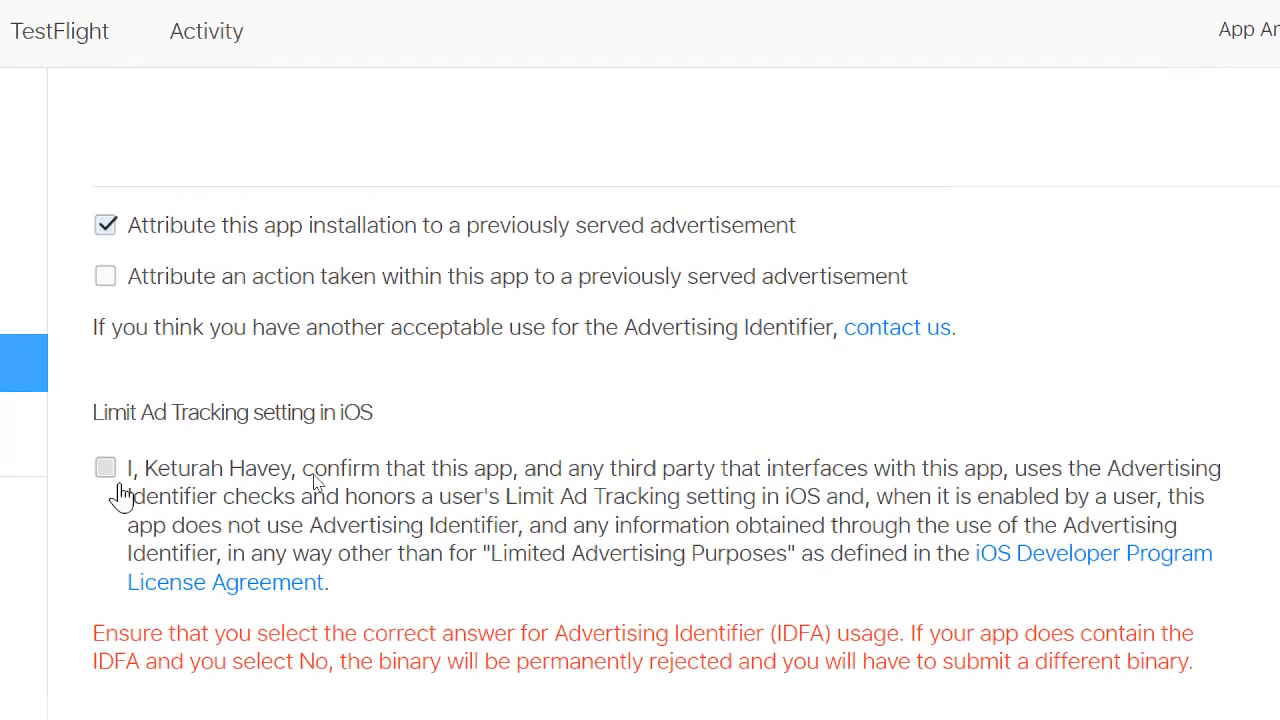
left_click(120, 488)
scroll(515, 605, "down", 1)
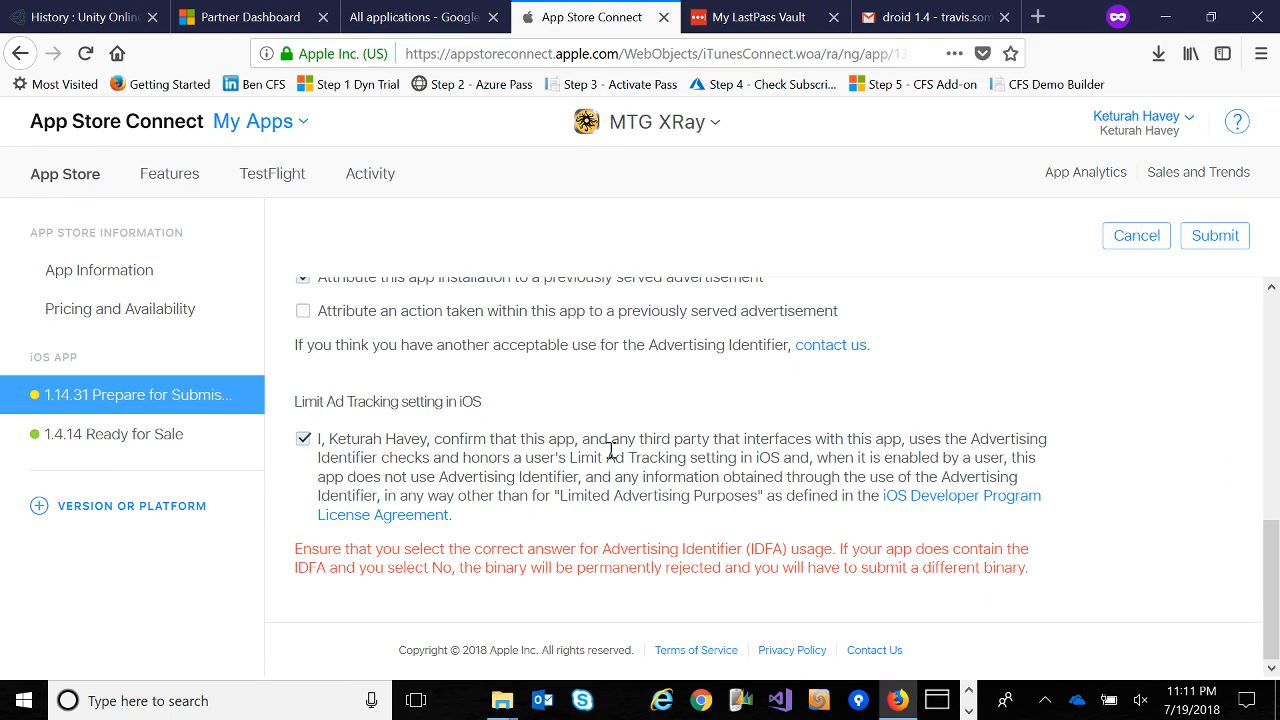
Recheck the Advertising Identifier answers, submit iOS 1.14.31 for review, and look over the submitted version's page.
scroll(611, 450, "up", 5)
scroll(611, 451, "down", 1)
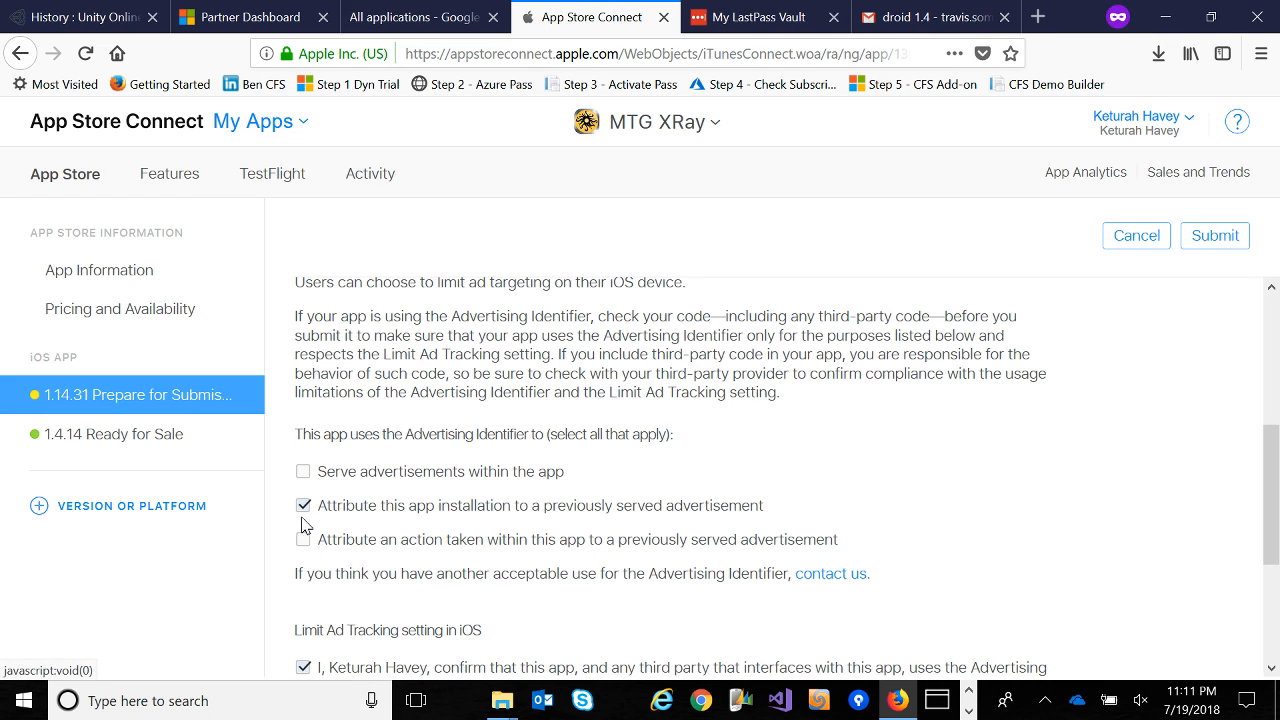
left_click(1219, 240)
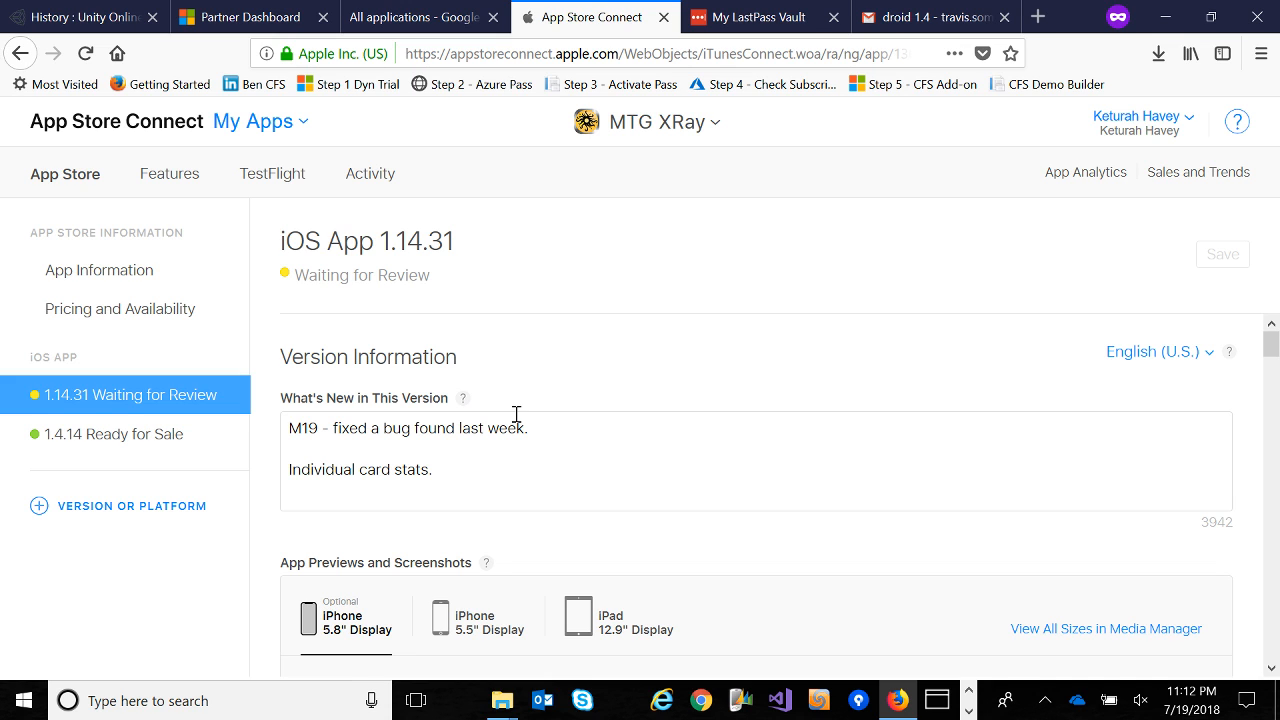
scroll(517, 420, "down", 3)
scroll(517, 420, "up", 3)
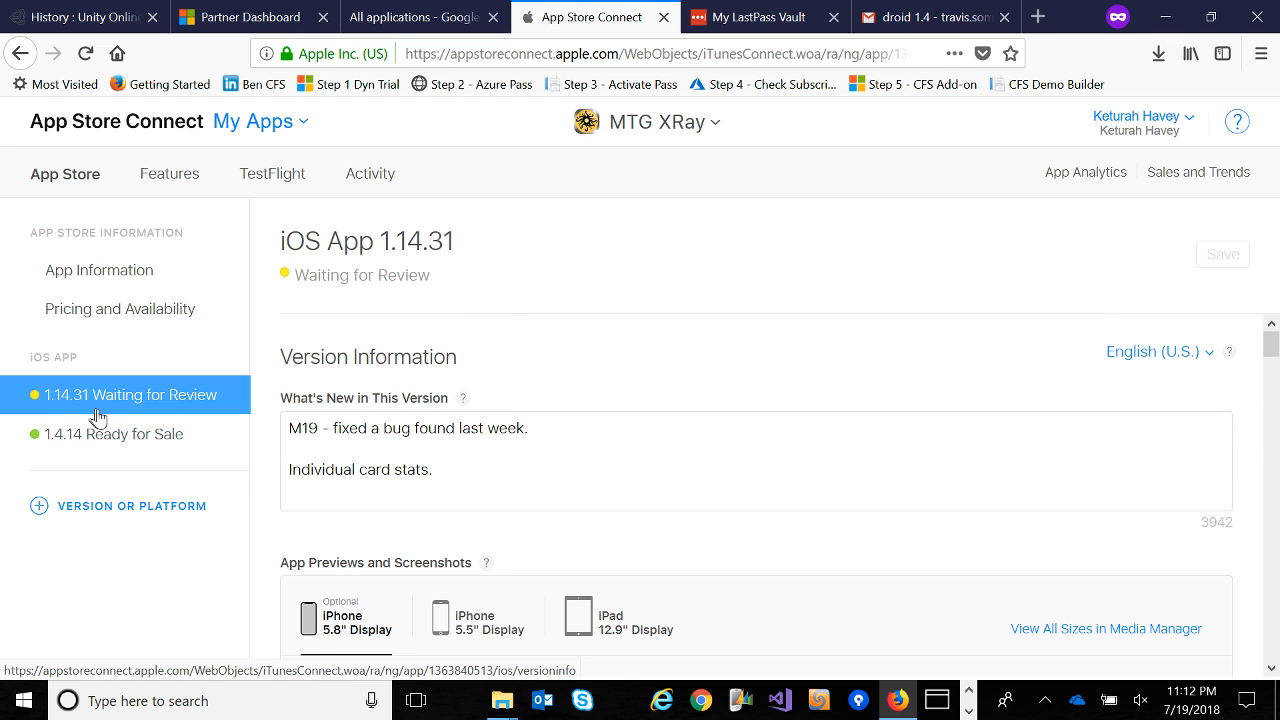
Switch to Unity and view the Build Settings for Universal Windows Platform and for Android.
key("alt+Tab")
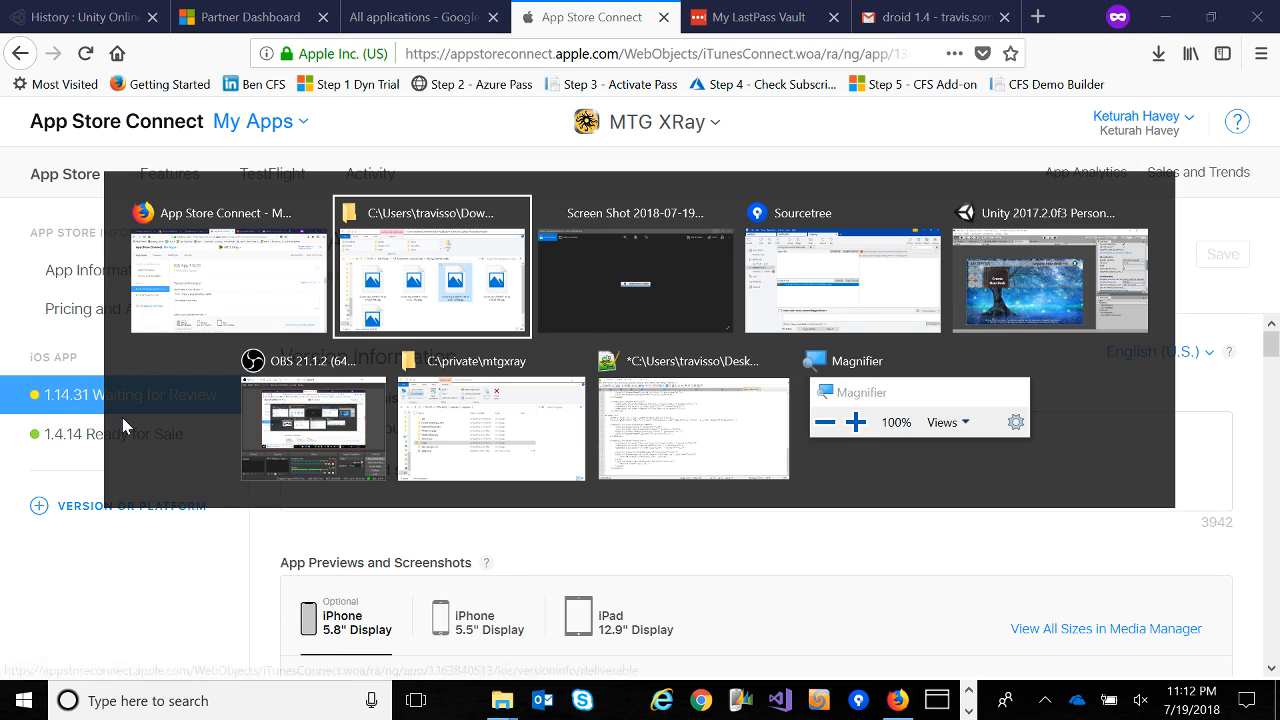
key("alt+Tab")
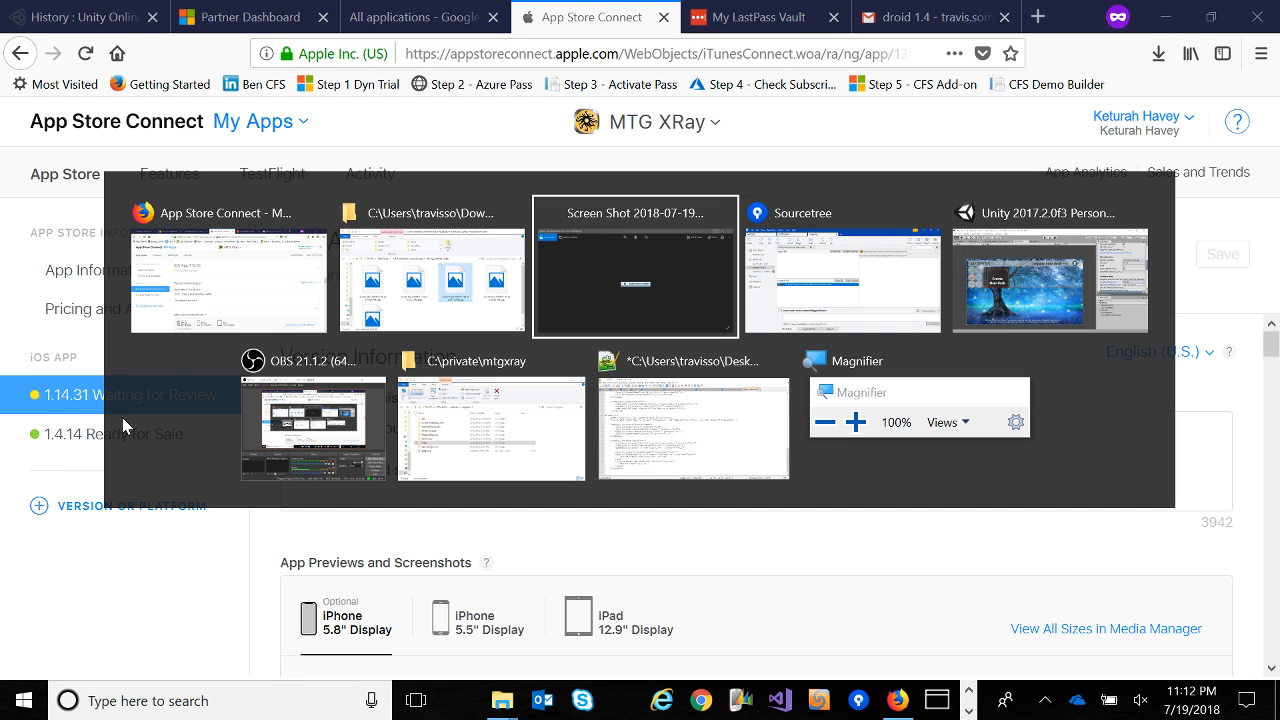
key("alt+Tab")
key("alt+Tab")
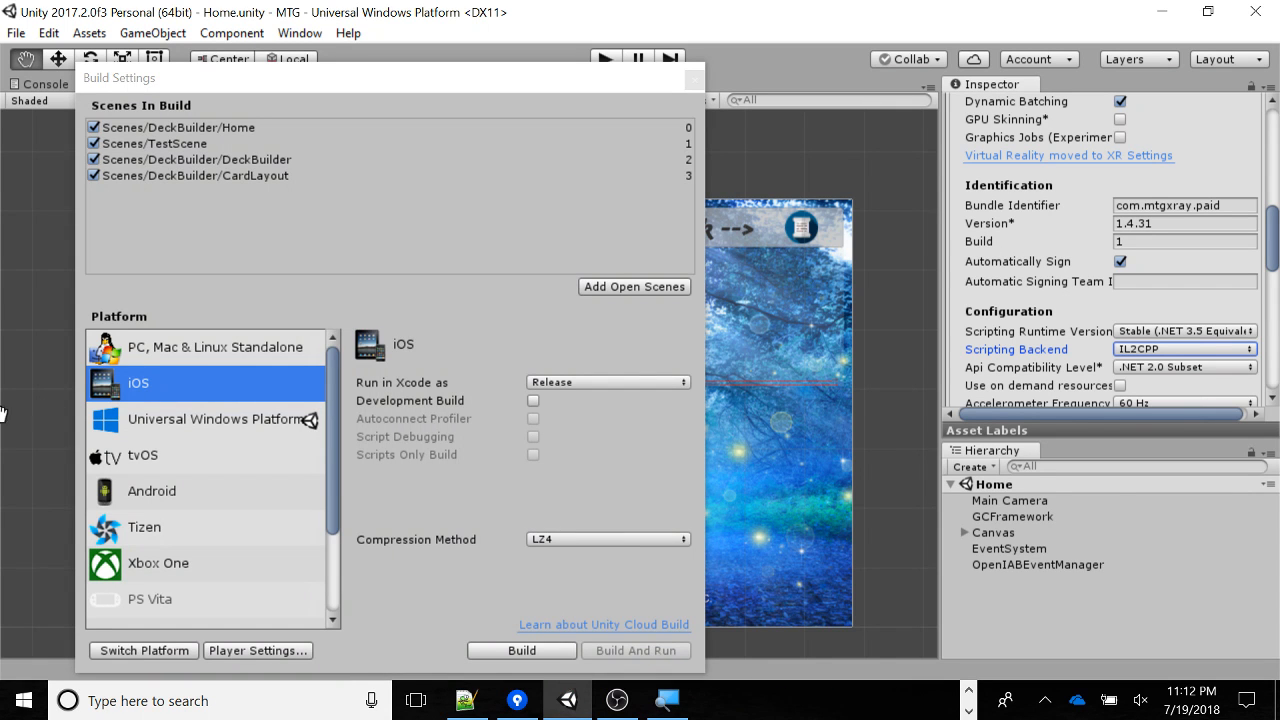
left_click(181, 421)
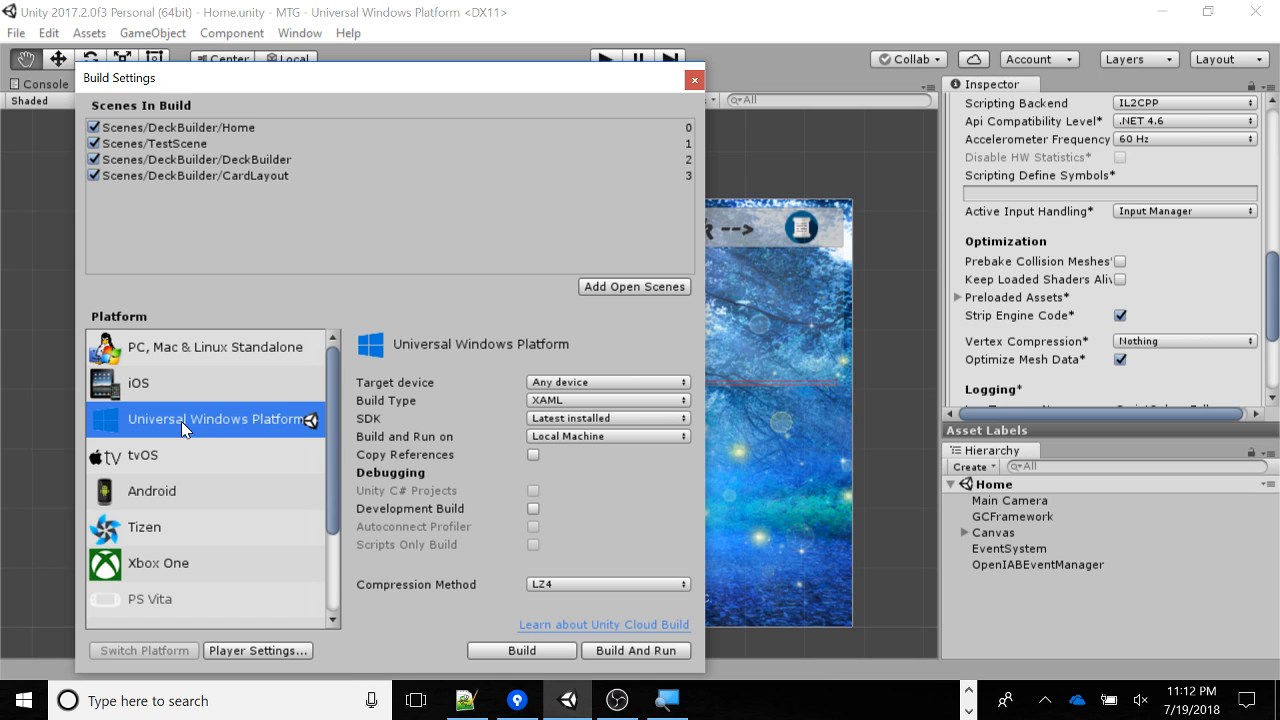
left_click(183, 497)
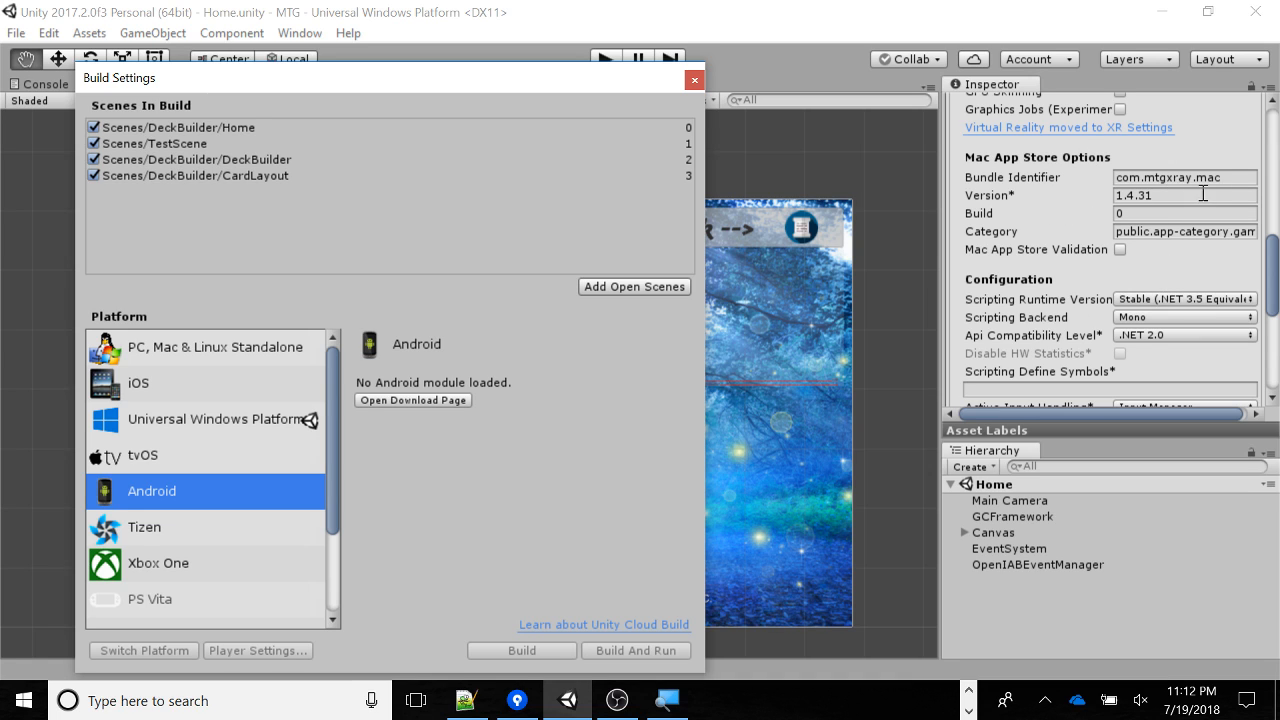
Examine the bundle identifier, version and rendering options in the player settings.
left_click_drag(1235, 178, 1097, 200)
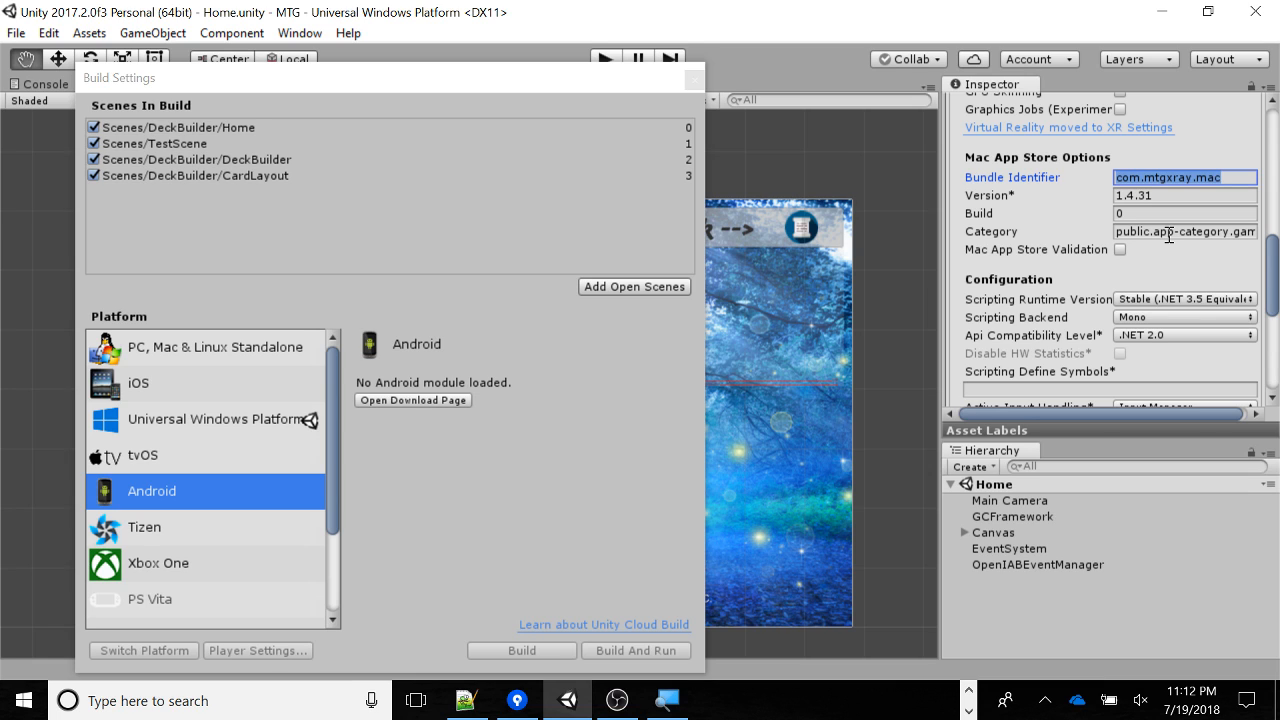
left_click_drag(1274, 266, 1275, 245)
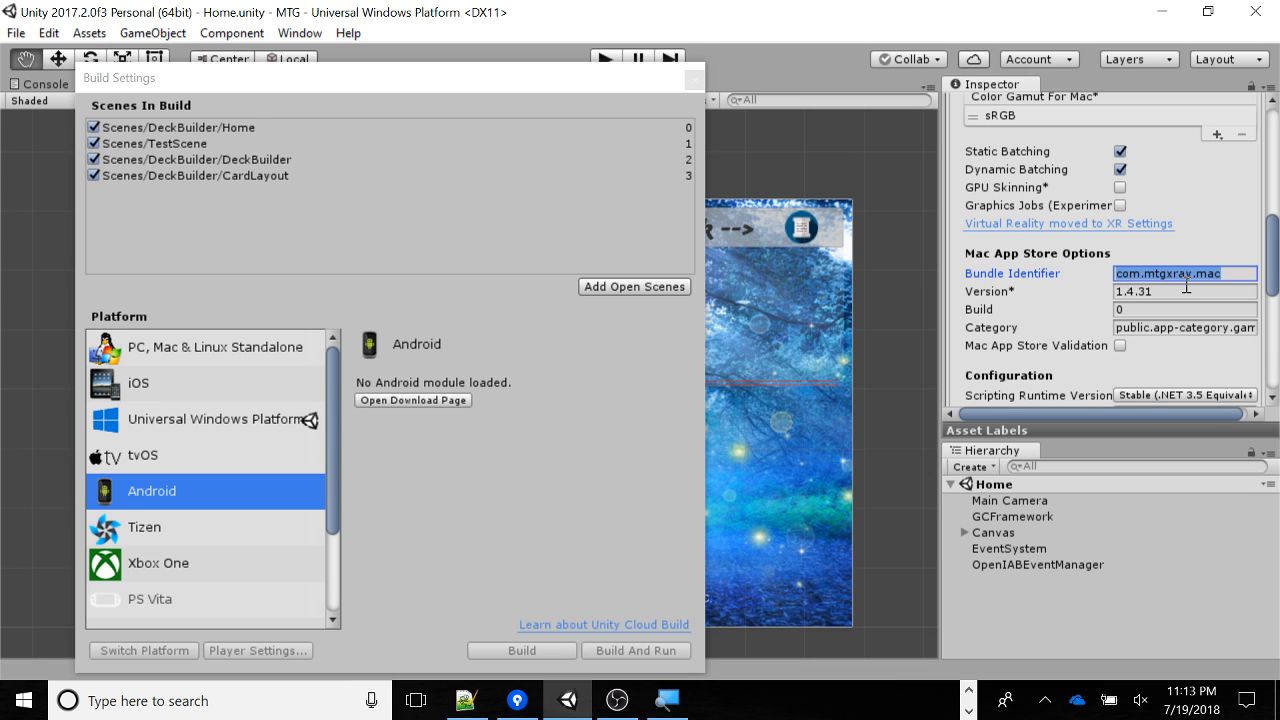
left_click_drag(1275, 258, 1276, 237)
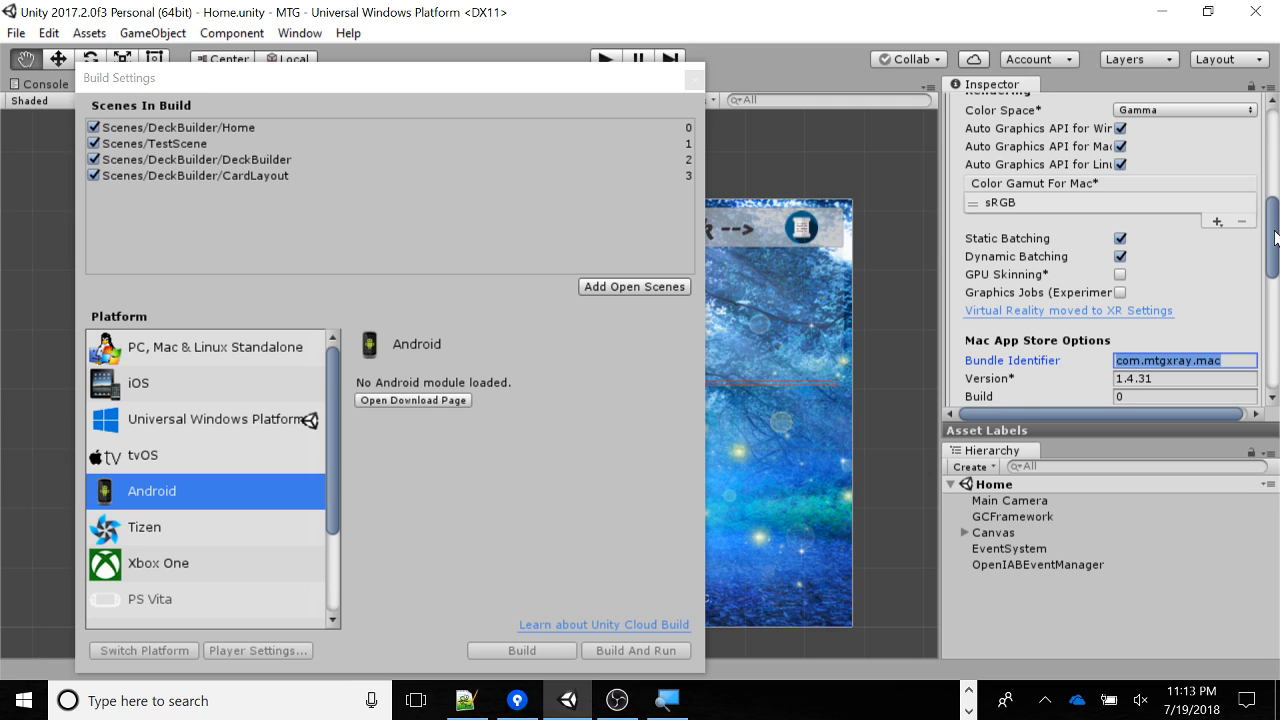
left_click_drag(1275, 237, 1276, 230)
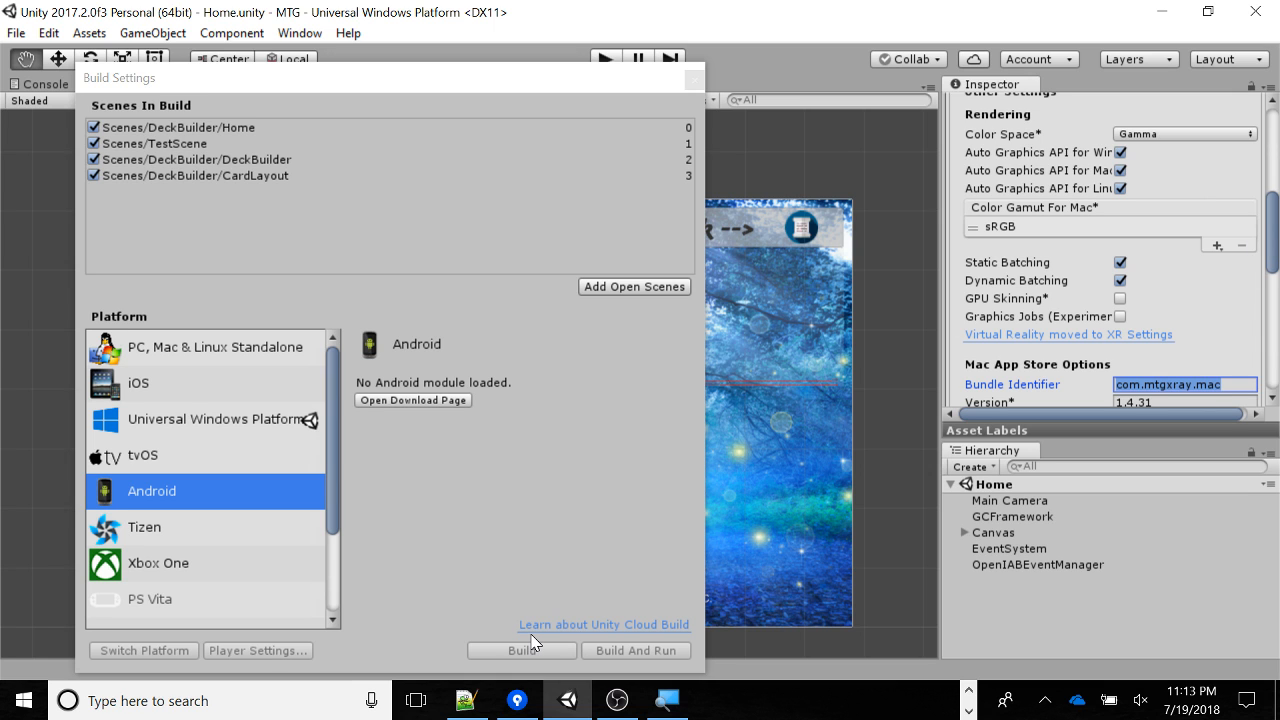
Switch to File Explorer and select "xray jan 09 2018 RIX v1.4 - droid.apk" in the Downloads folder.
key("alt+Tab")
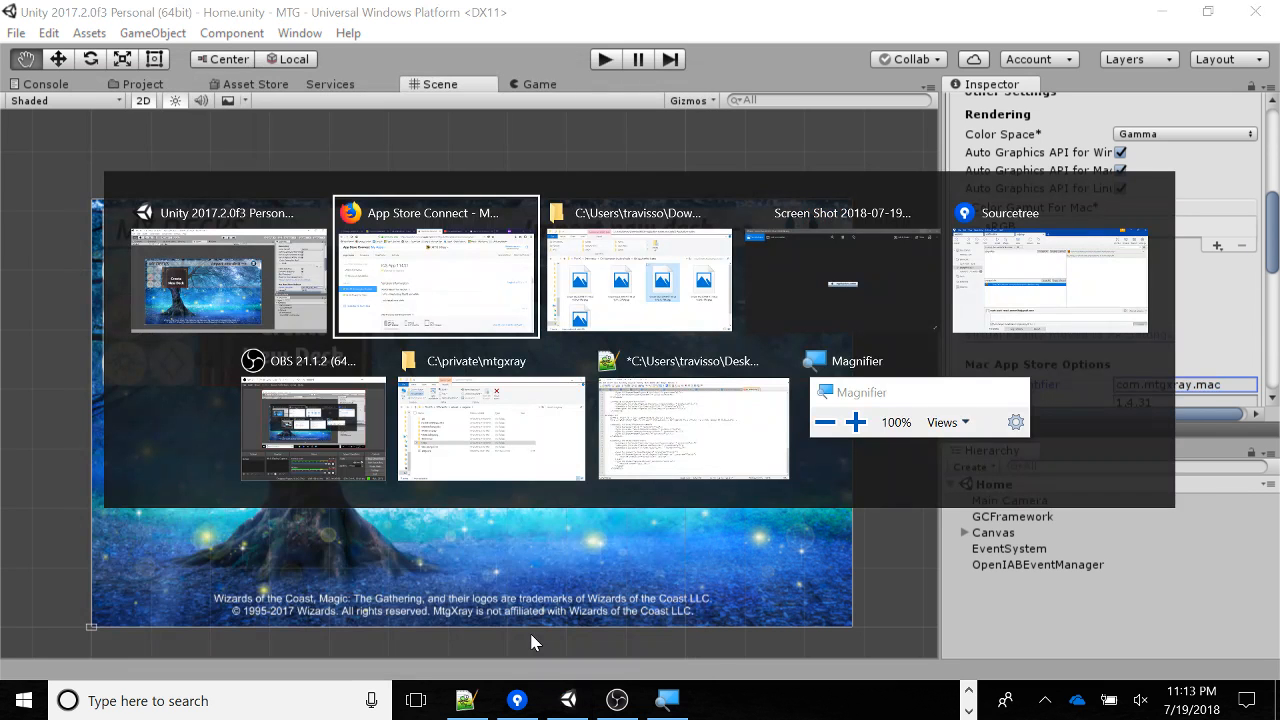
key("Tab")
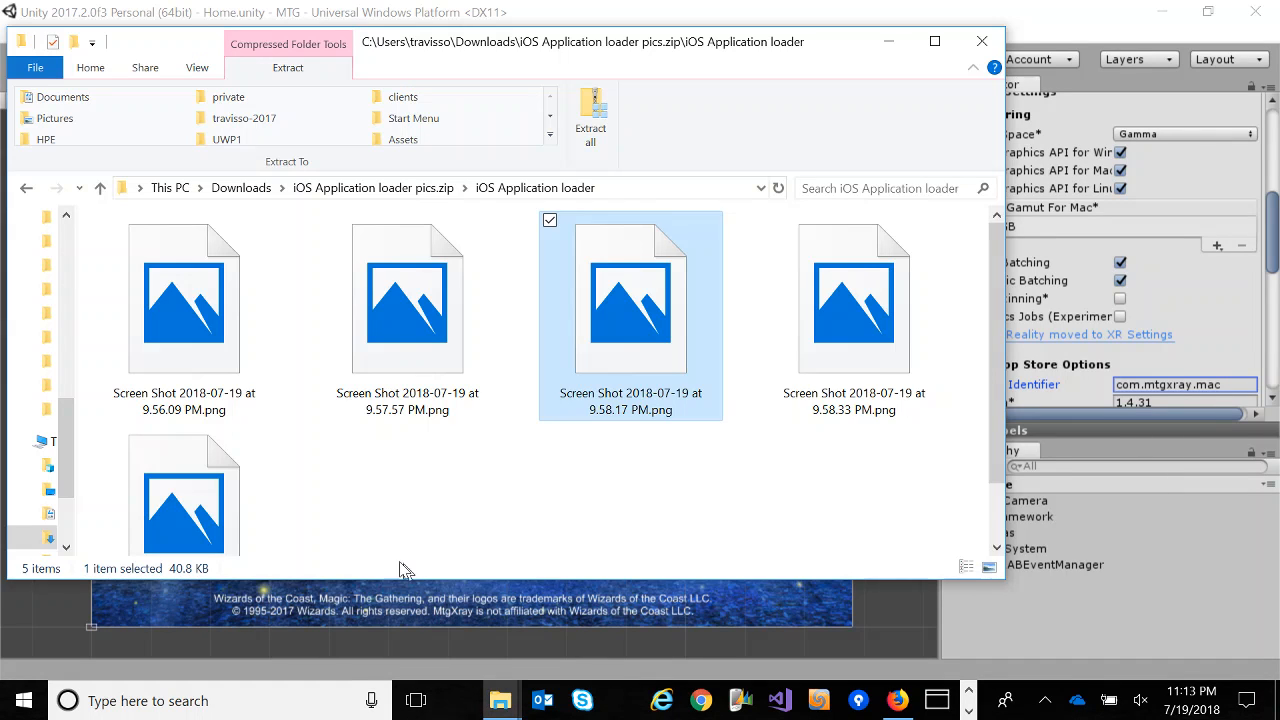
left_click(255, 195)
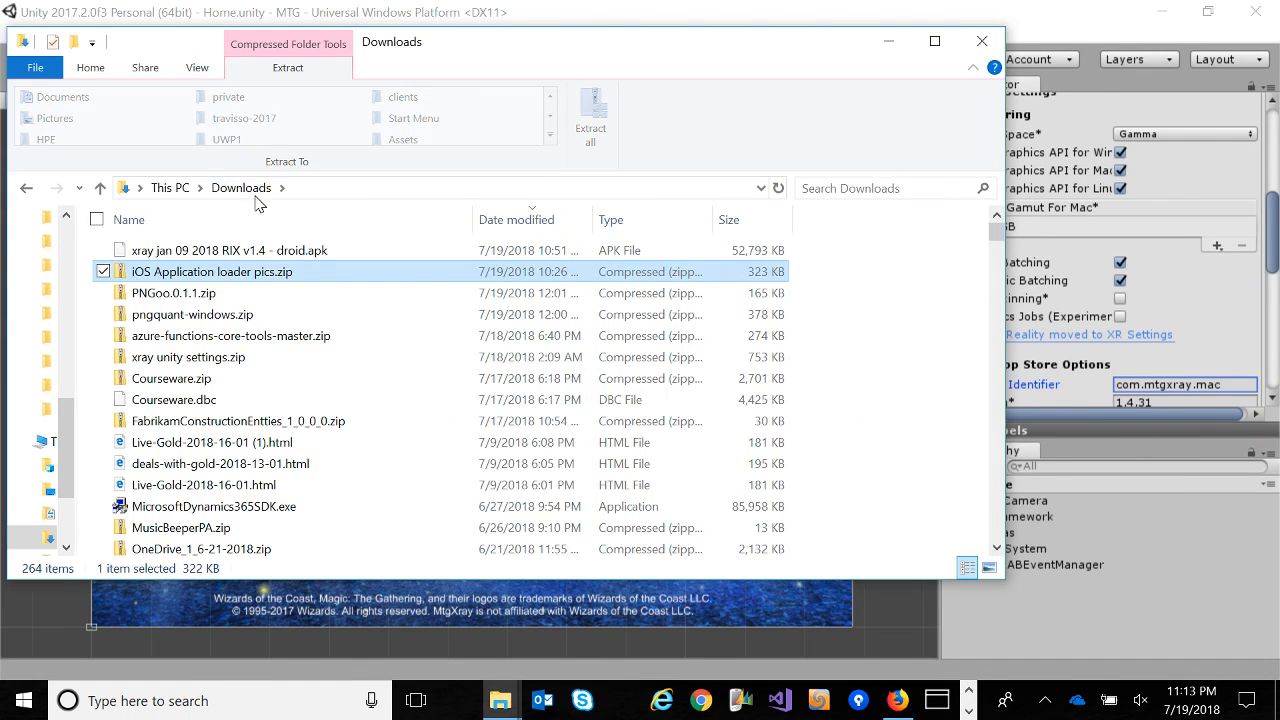
left_click(340, 253)
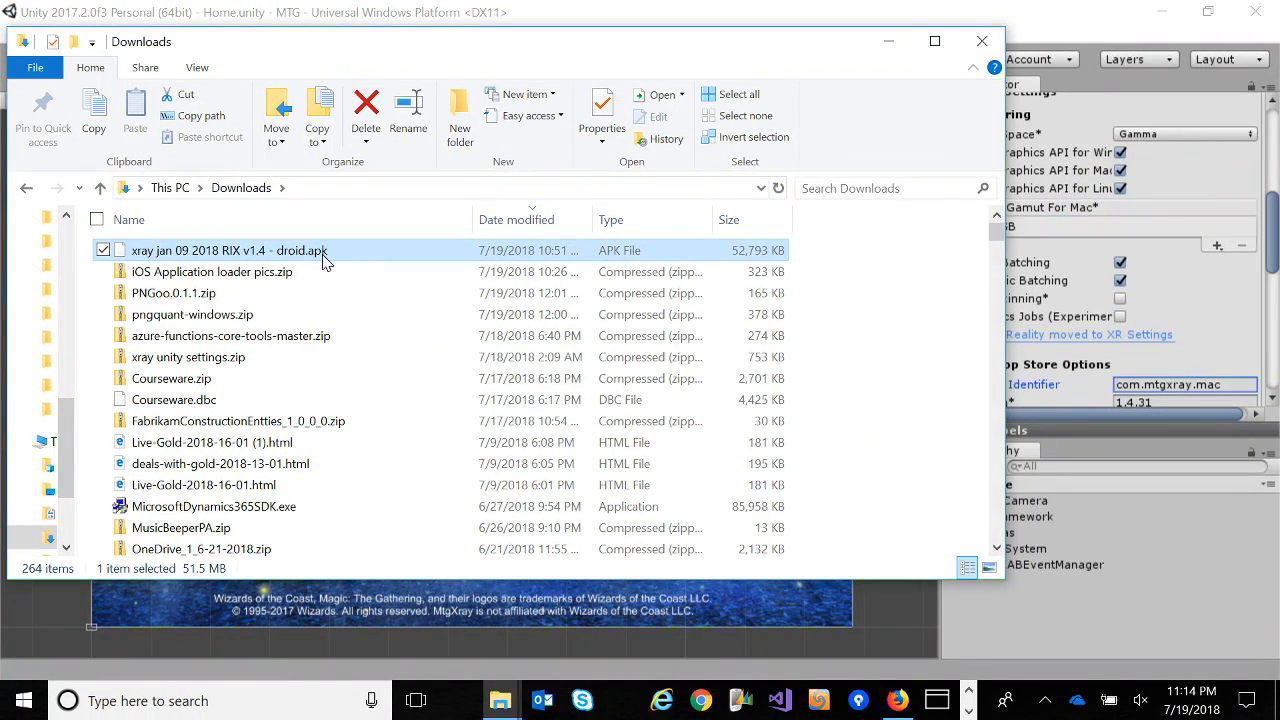
Switch to Firefox, load the Google Play Console at play.google.com/apps/publish, and open the published MTG XRay app (com.gamechefs.mtgxray.paid).
key("alt+Tab")
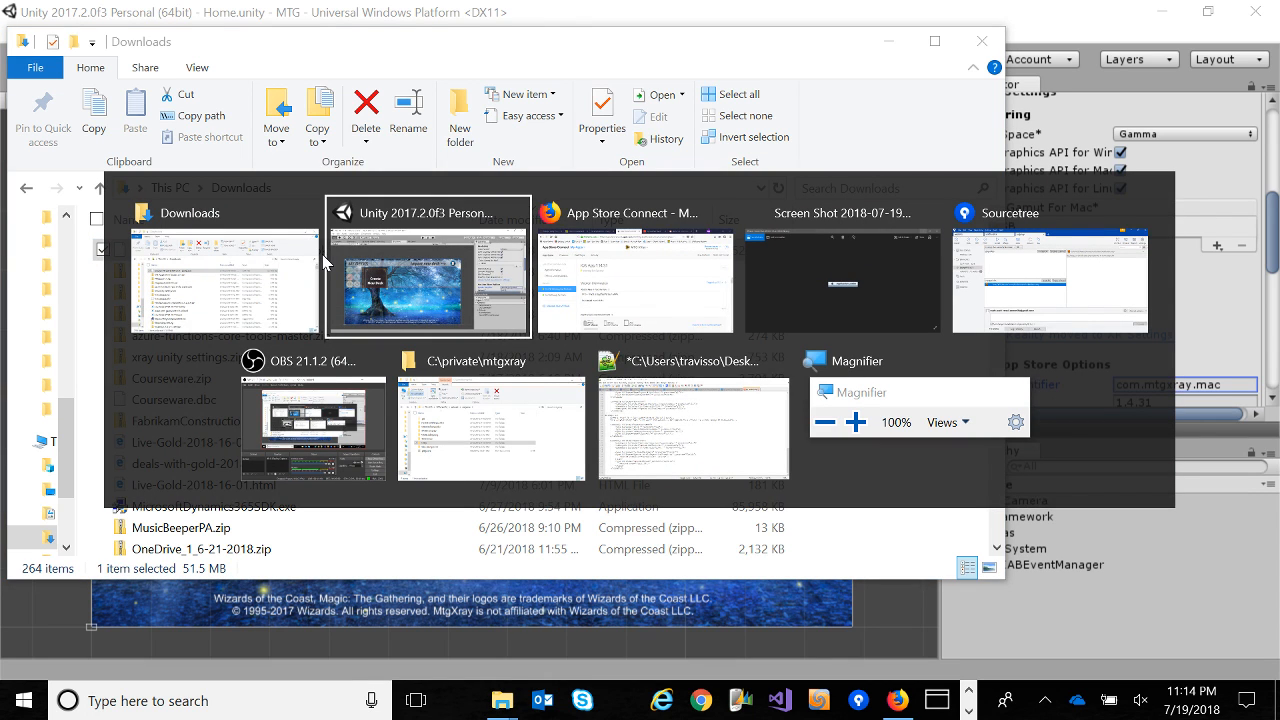
key("alt+Tab")
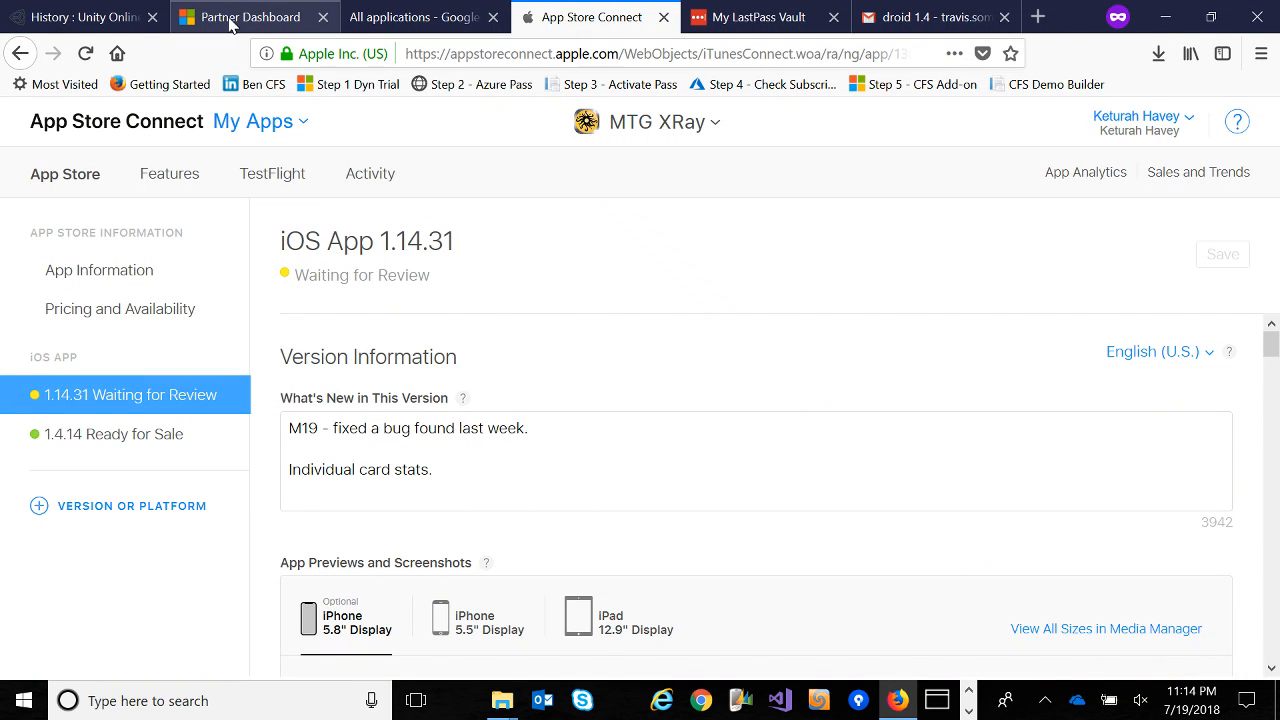
left_click(415, 22)
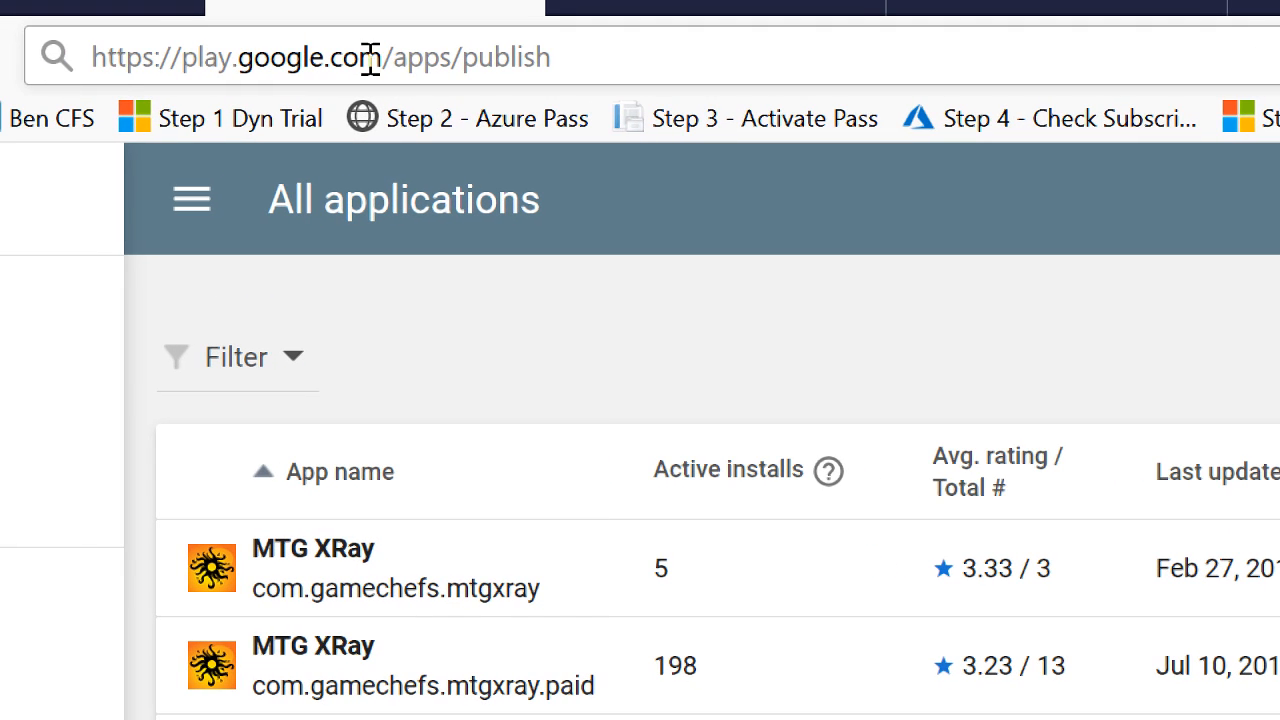
left_click(572, 56)
key("Return")
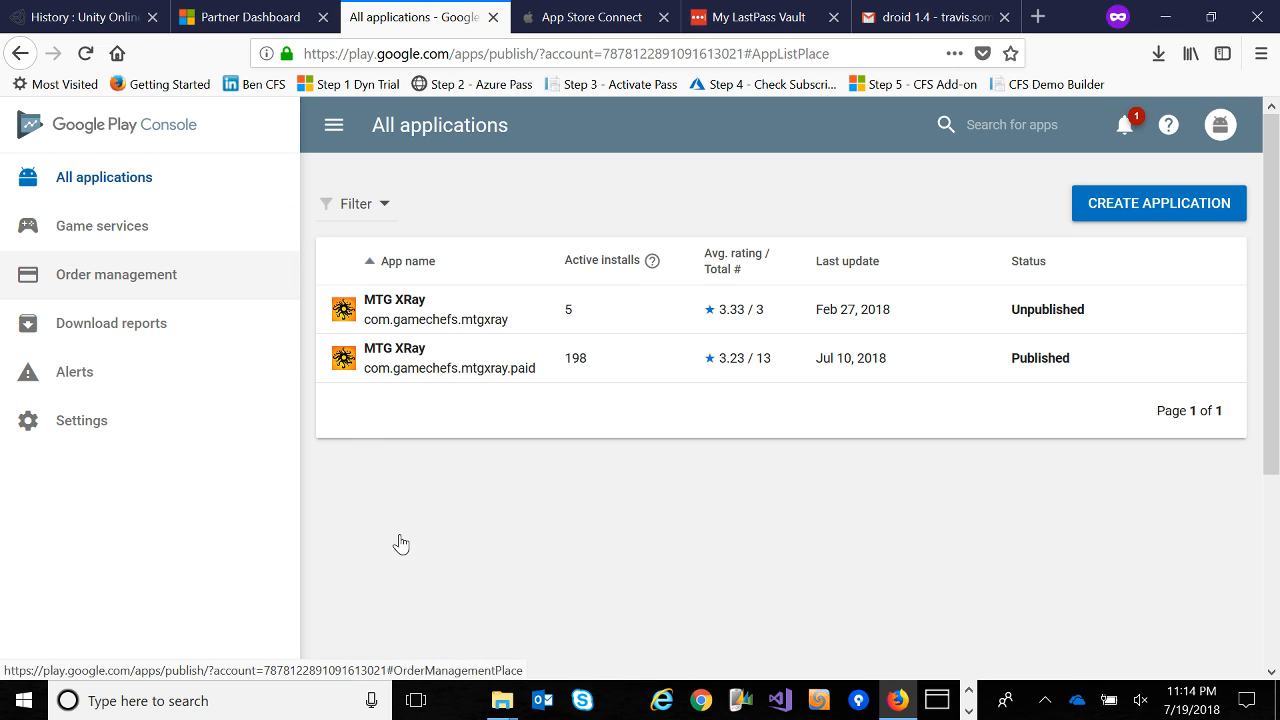
left_click(393, 356)
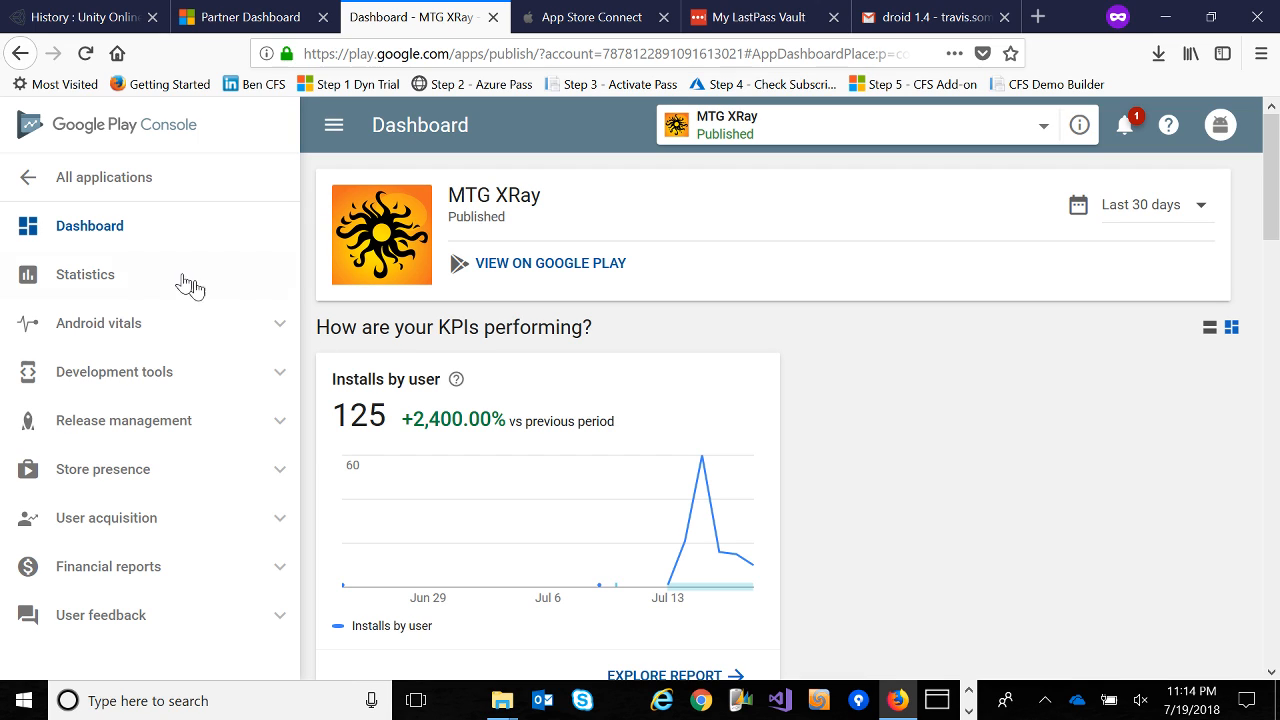
Open the app releases of MTG XRay, manage the Production track, and create a new production release.
left_click(233, 429)
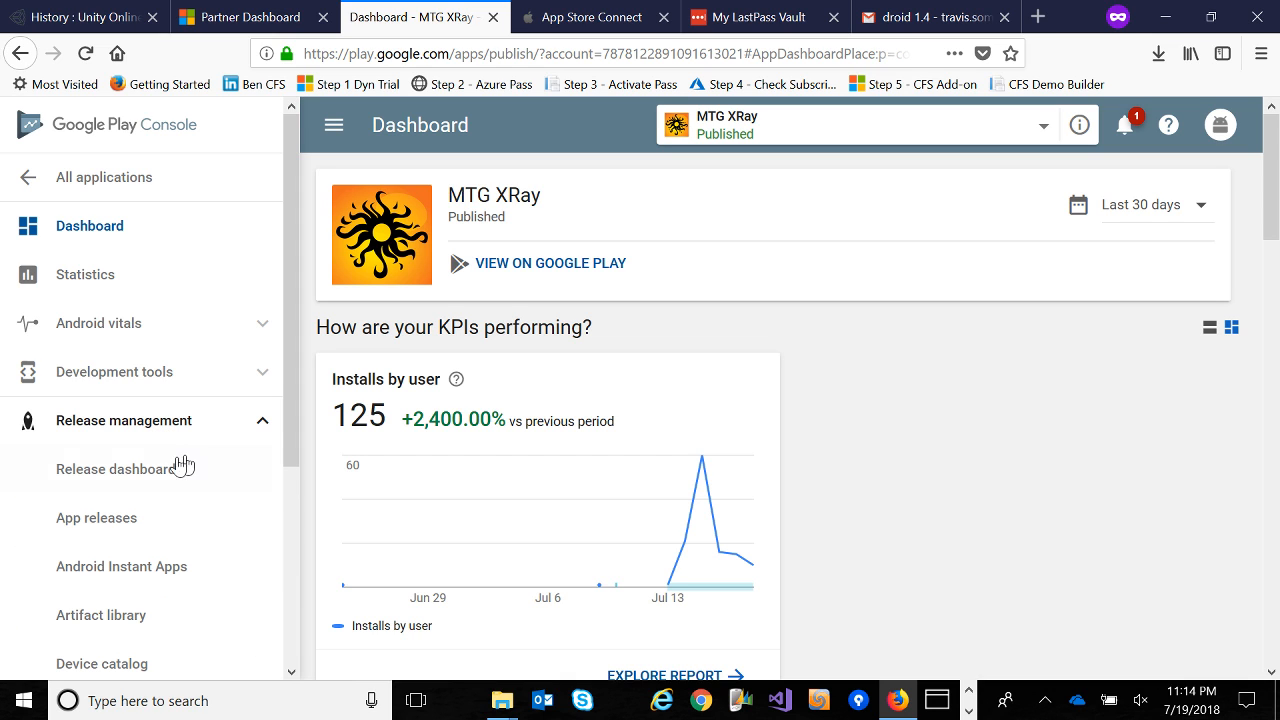
left_click(103, 516)
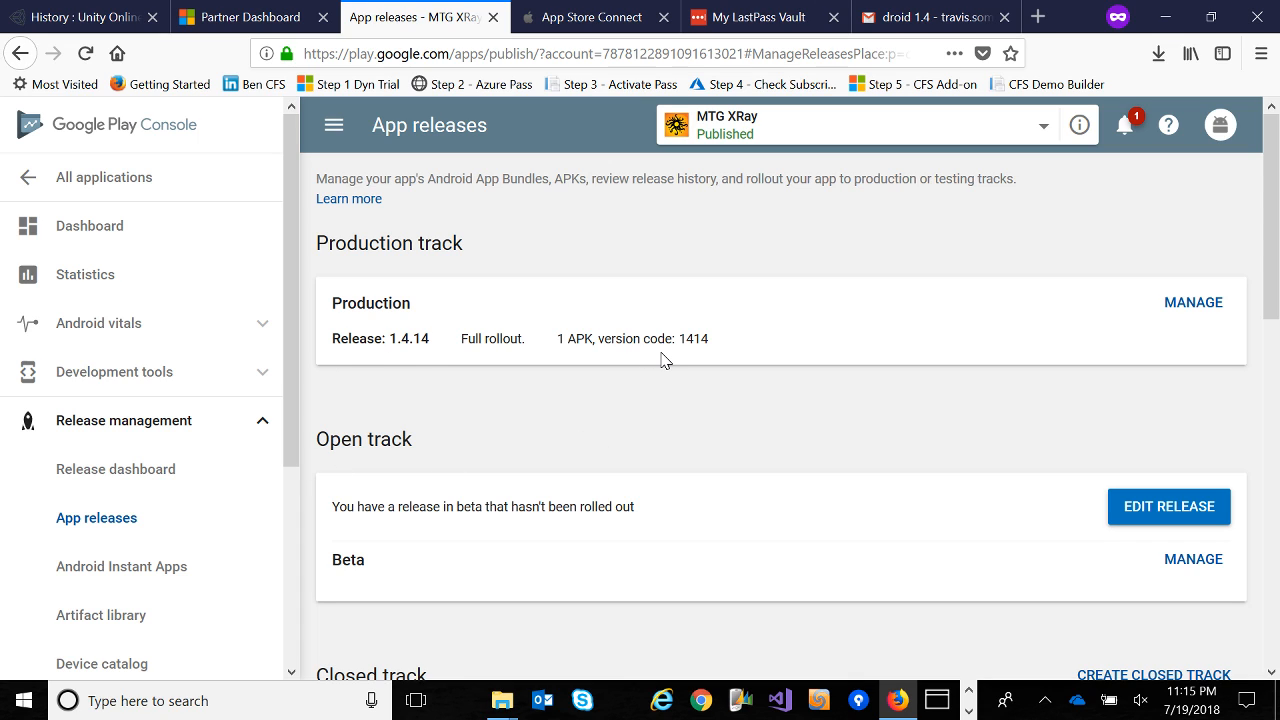
left_click(1187, 308)
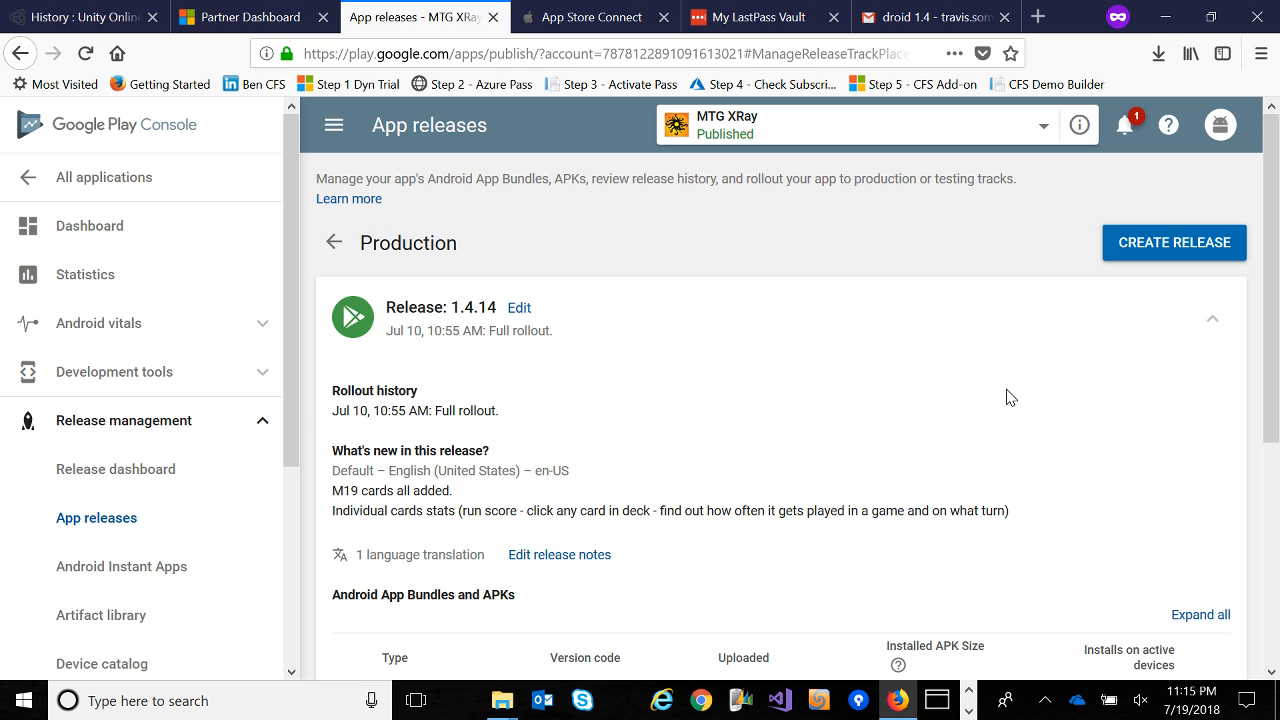
left_click(1136, 246)
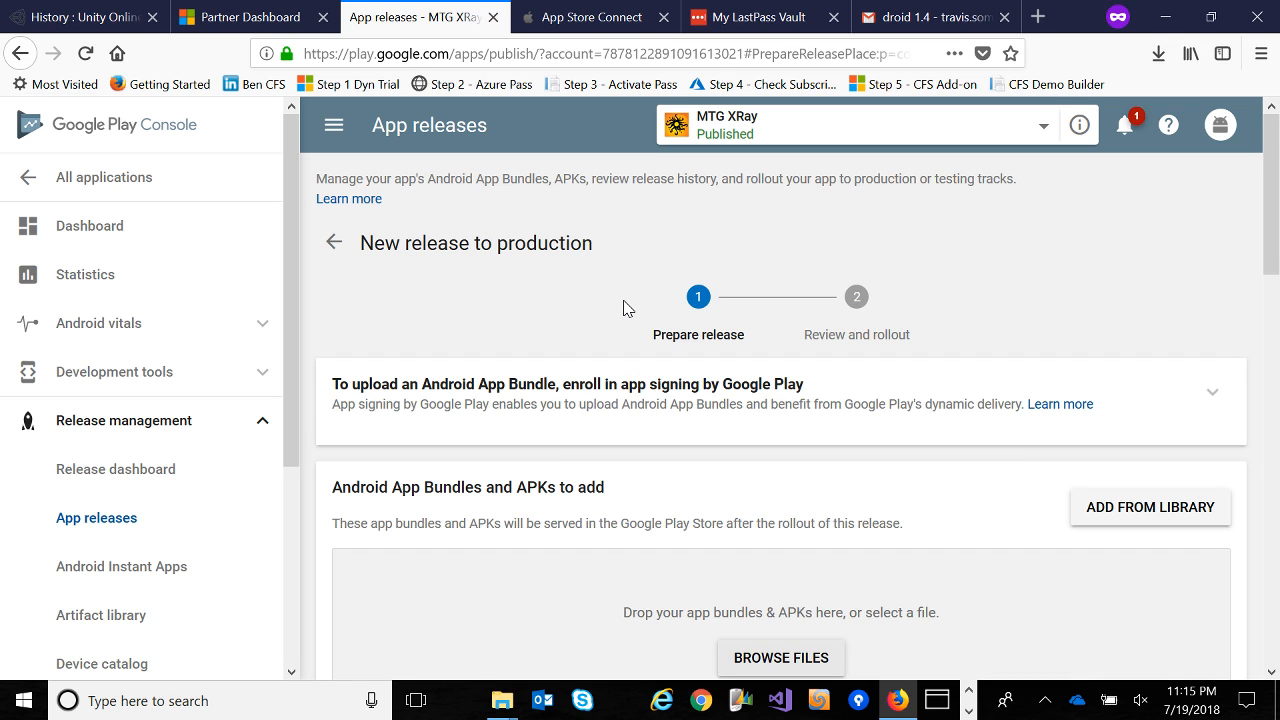
Upload "xray jan 09 2018 RIX v1.4 - droid.apk" from the Downloads folder to the new production release.
scroll(623, 307, "down", 3)
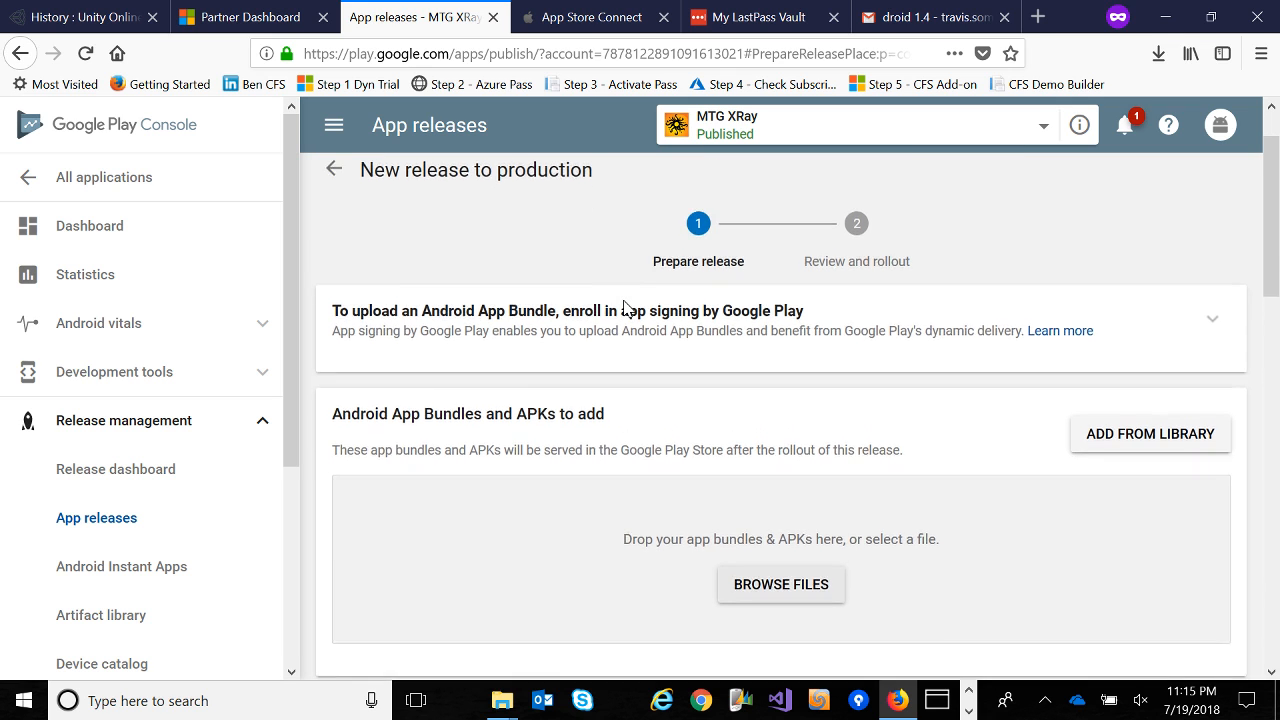
scroll(623, 307, "down", 2)
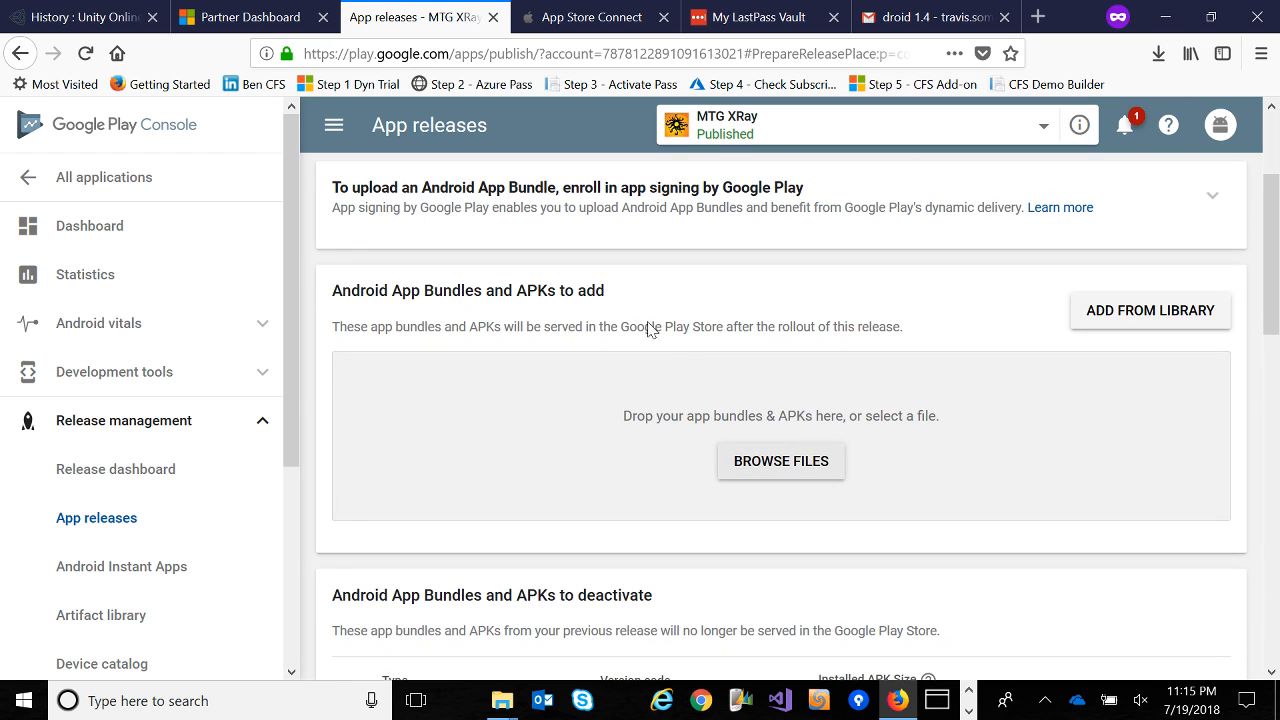
left_click(766, 468)
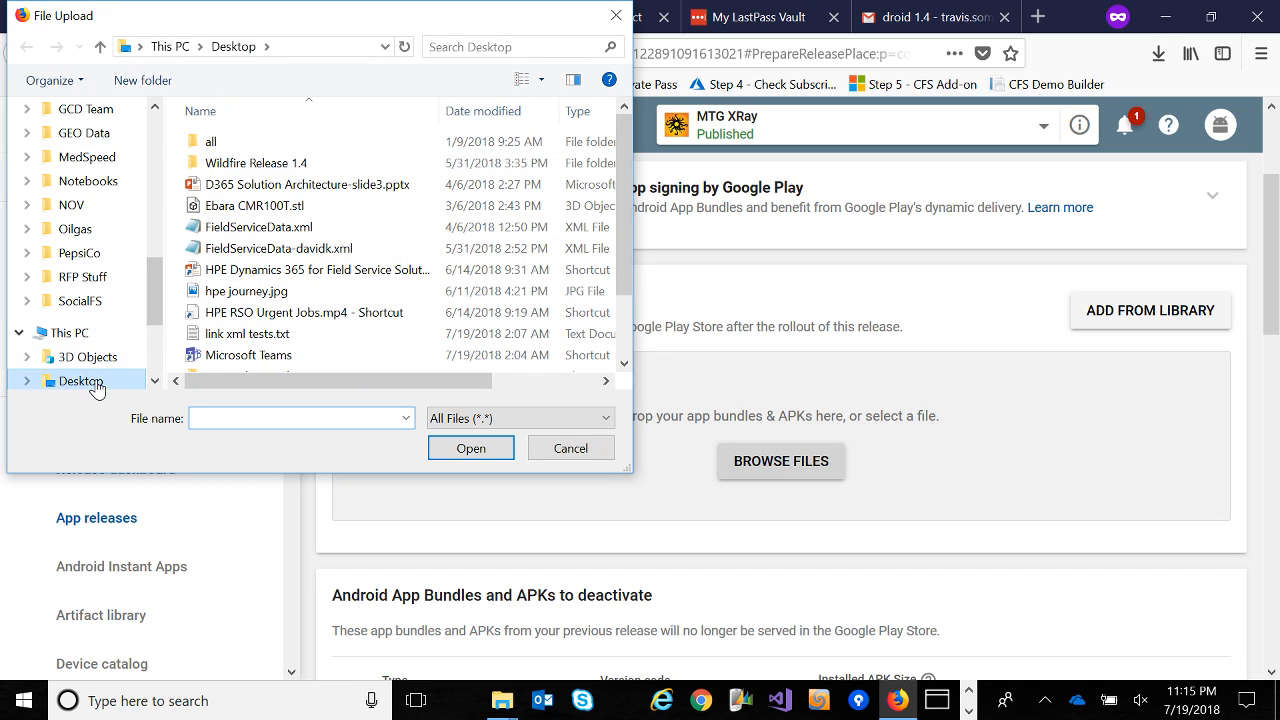
left_click(154, 381)
left_click(154, 383)
left_click(154, 383)
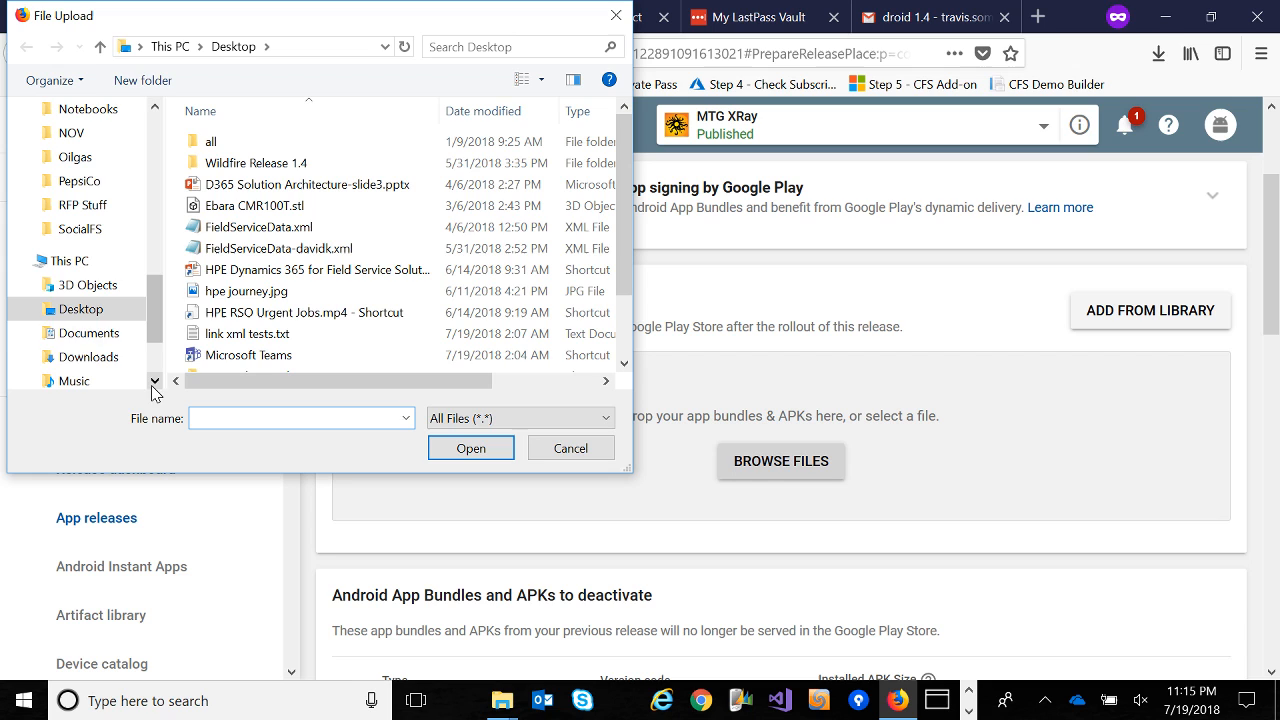
left_click(86, 364)
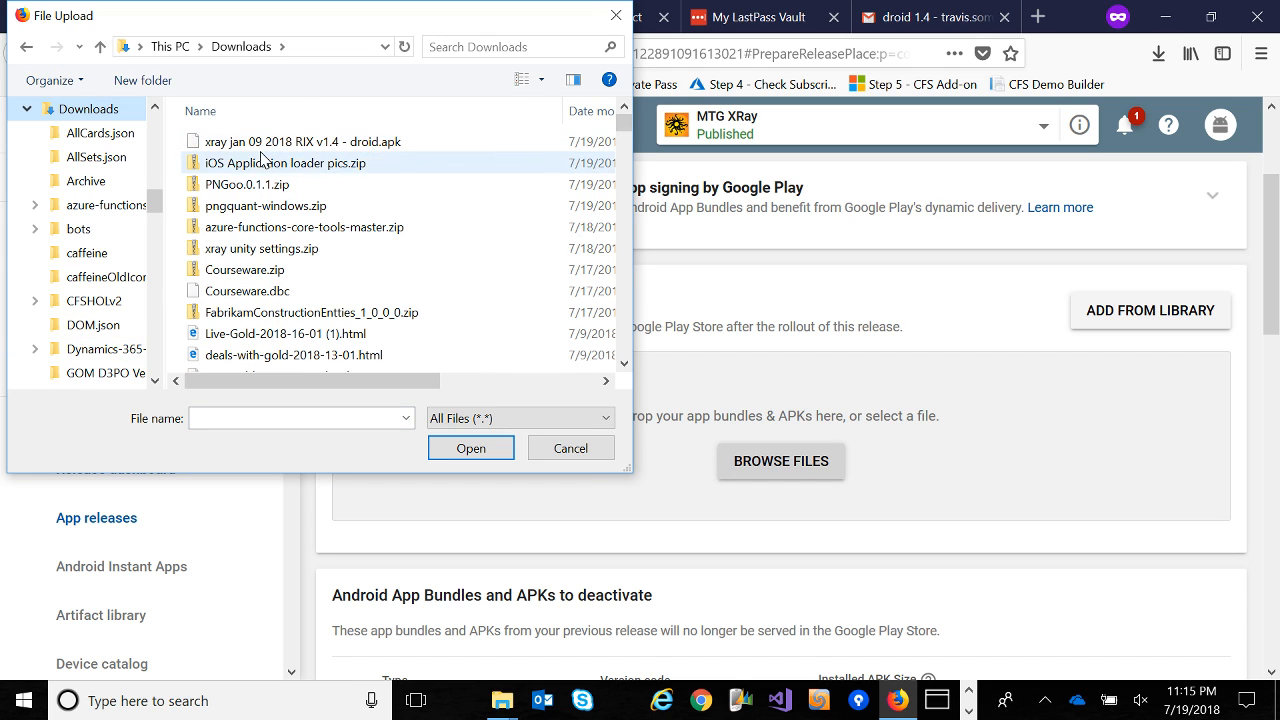
left_click(293, 143)
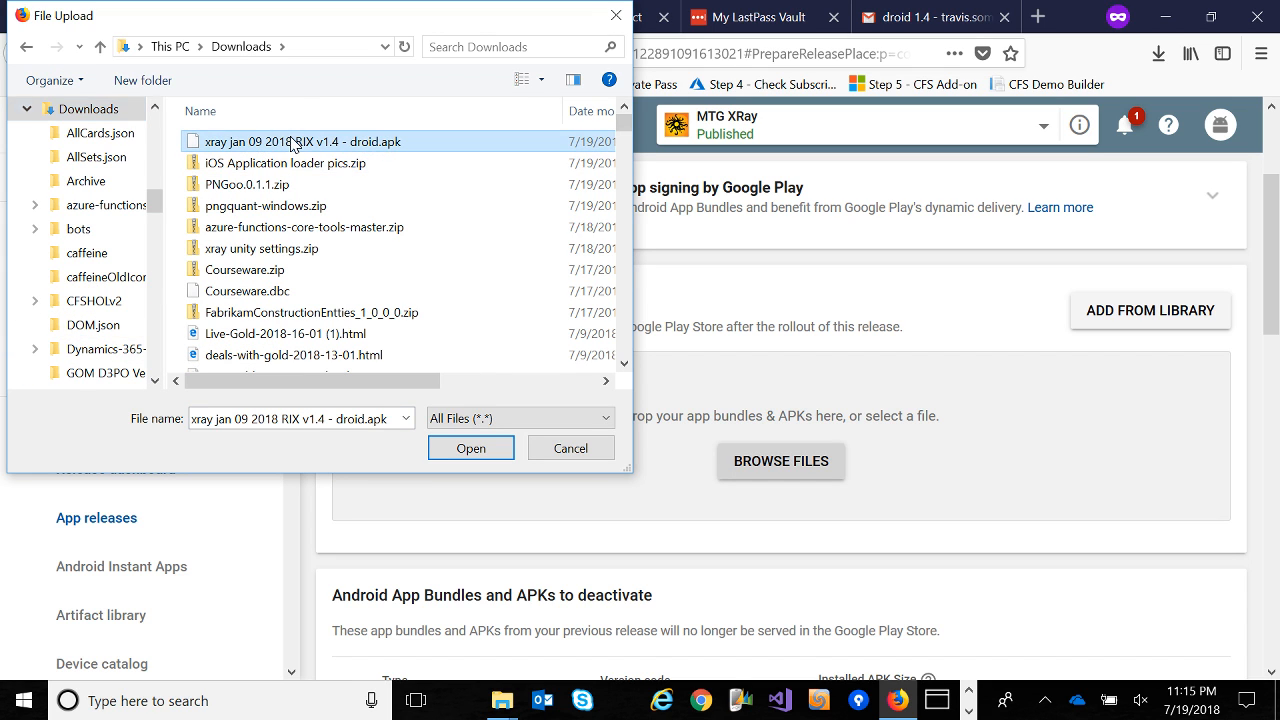
left_click(471, 448)
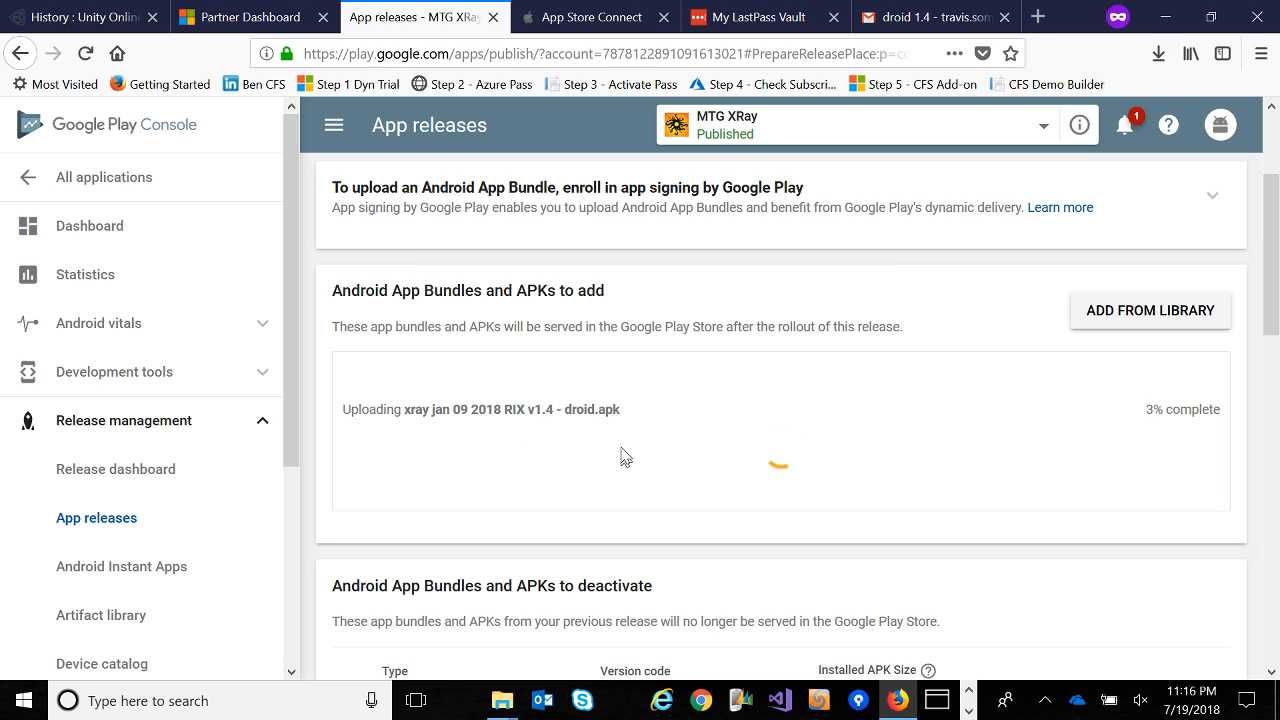
Examine the release form's sections for deactivated and retained APKs, release name, release notes and final review.
scroll(621, 456, "down", 3)
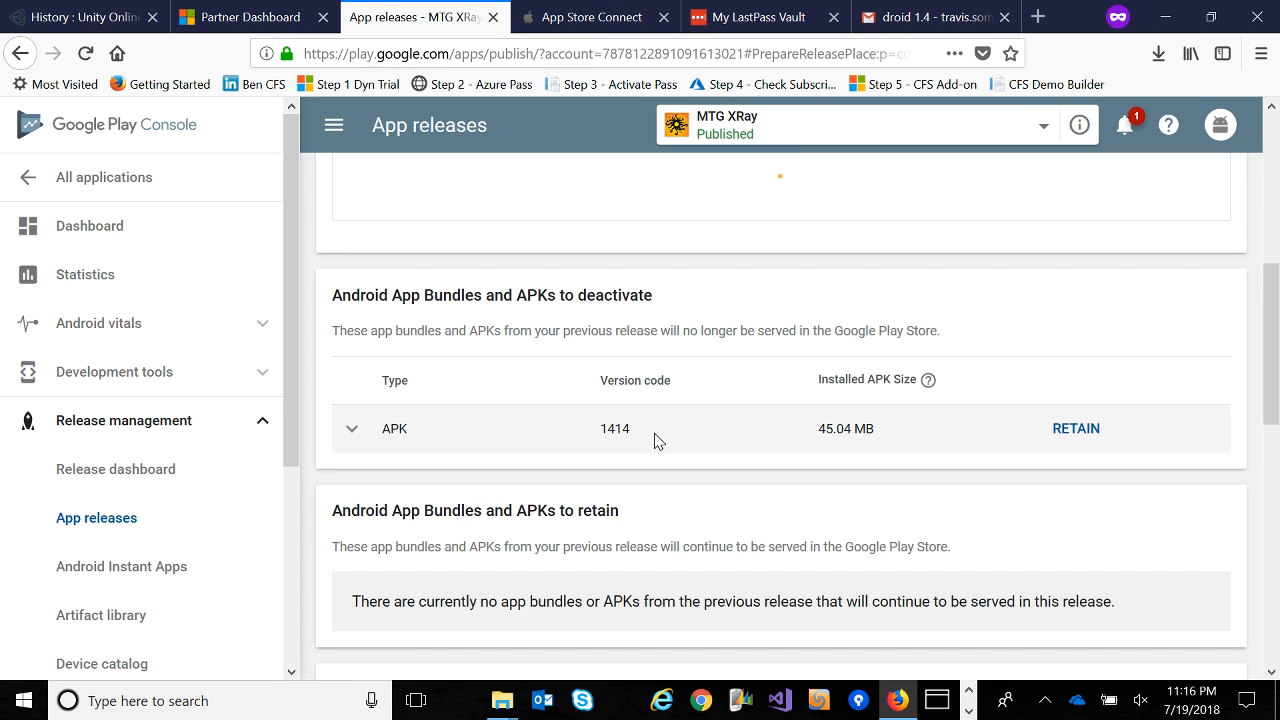
scroll(655, 441, "up", 2)
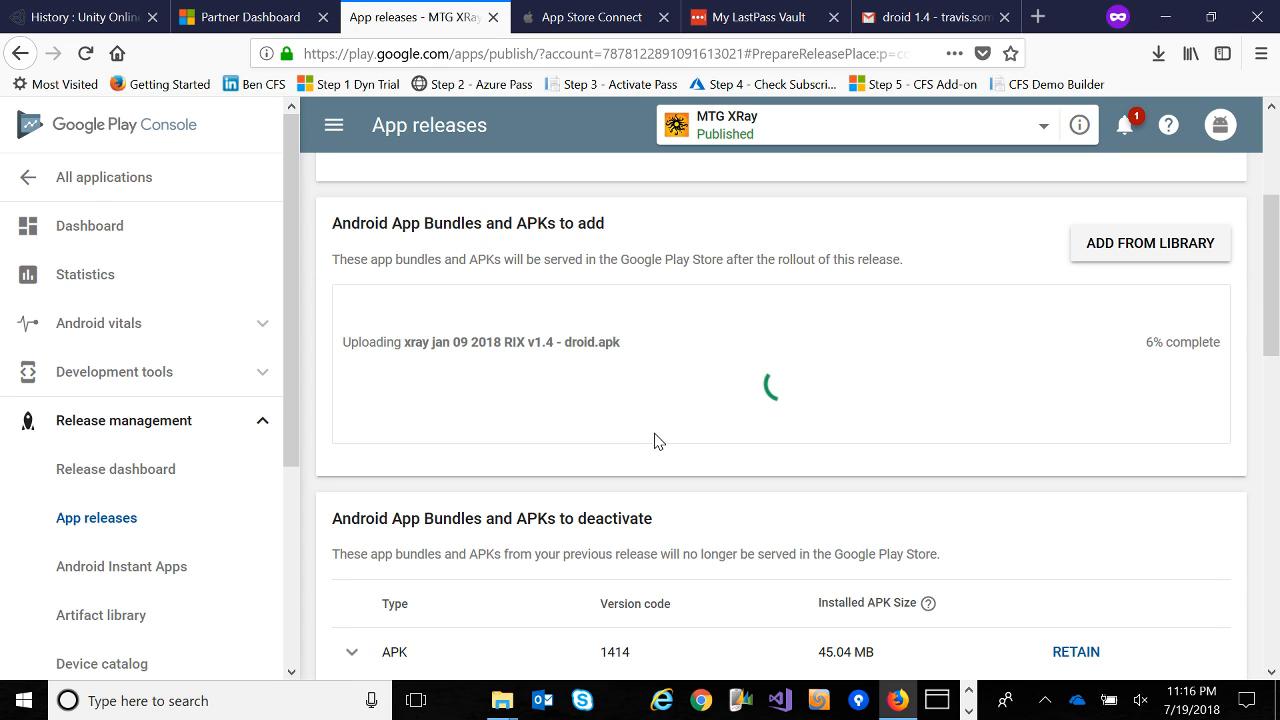
scroll(665, 410, "down", 1)
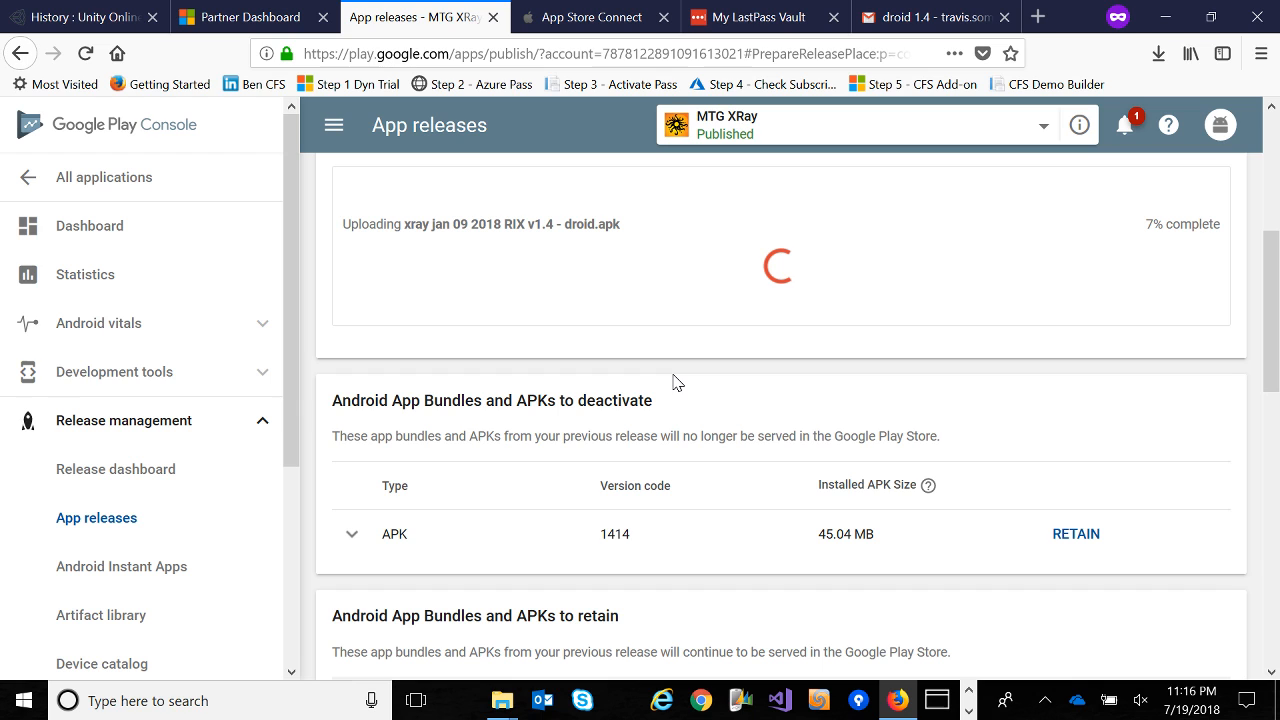
scroll(673, 381, "down", 4)
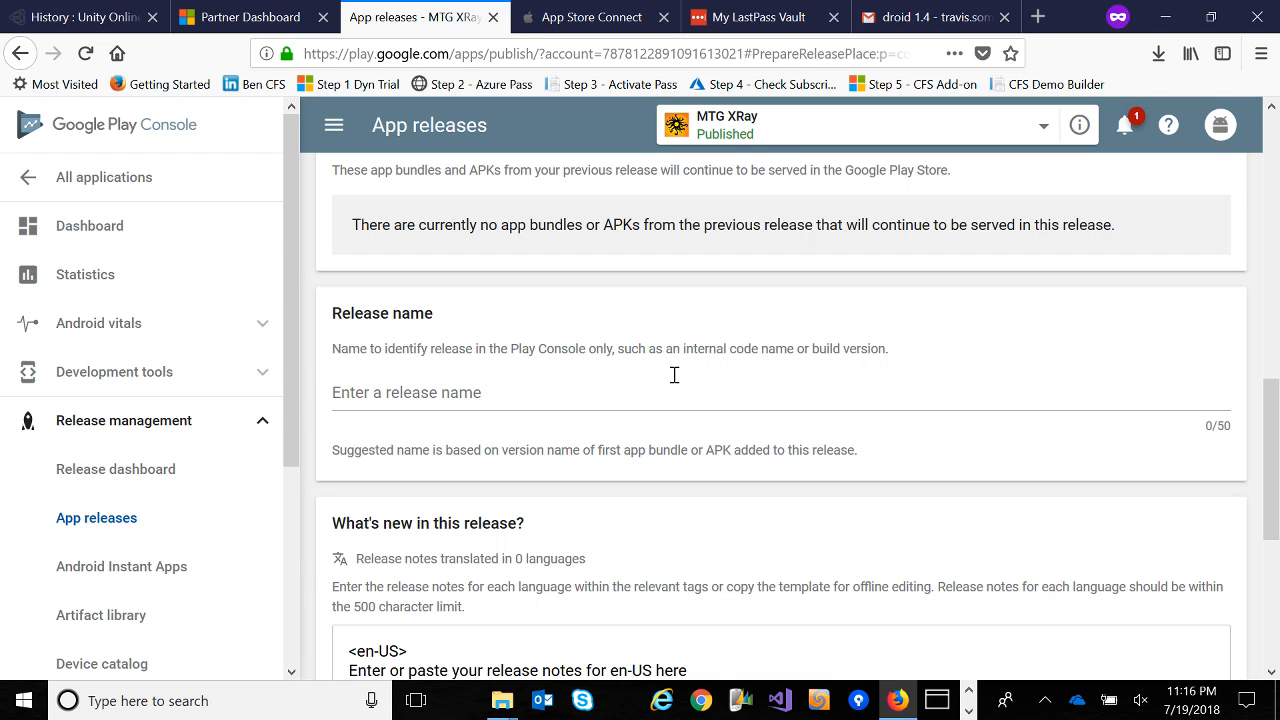
scroll(674, 375, "down", 2)
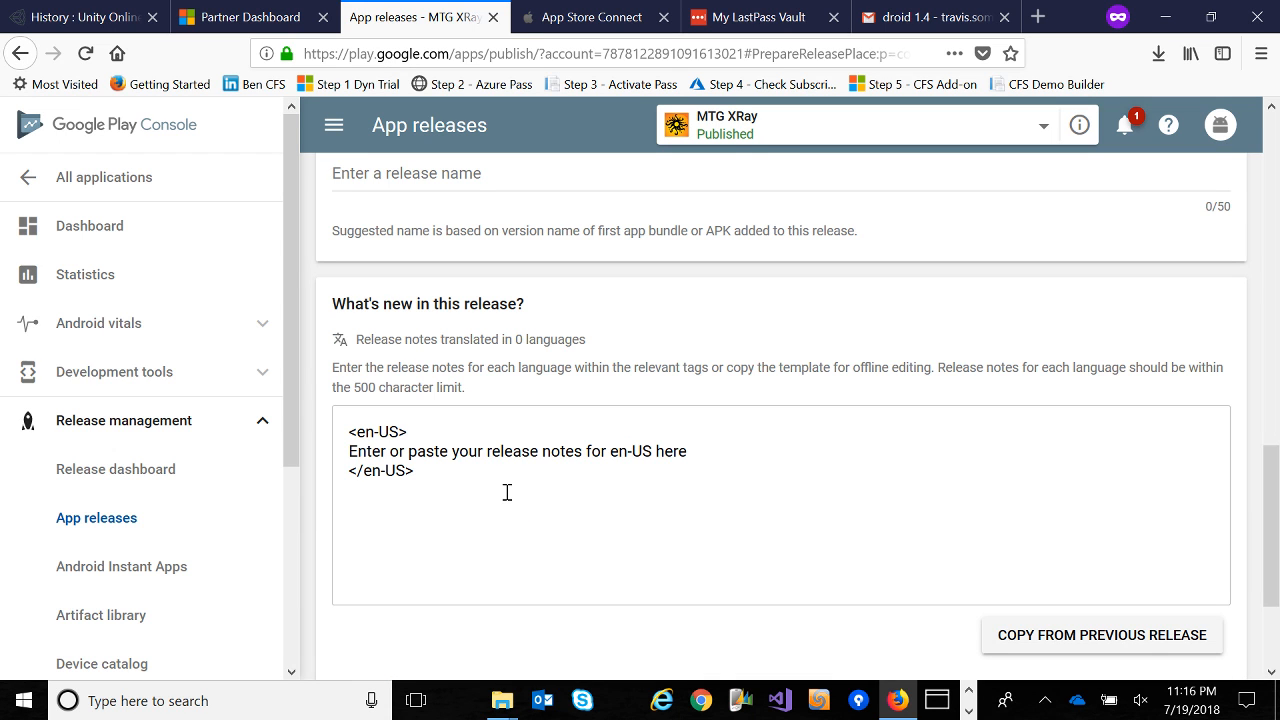
scroll(403, 438, "down", 1)
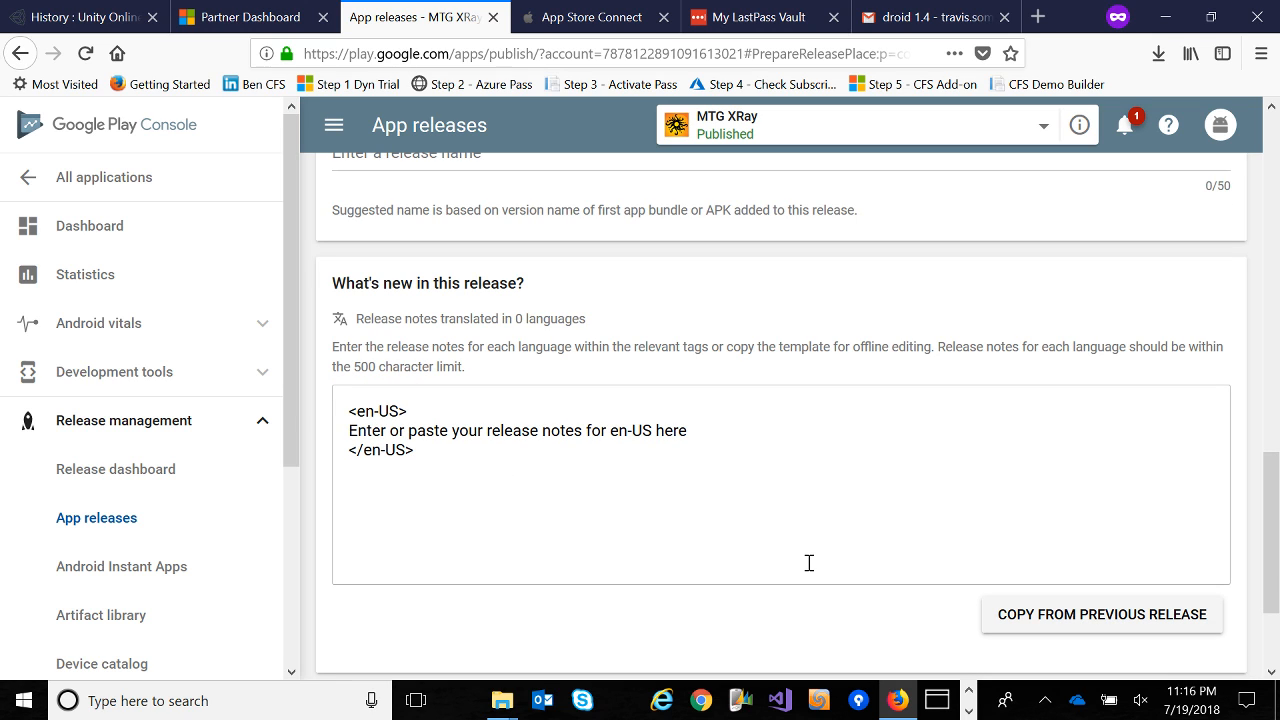
scroll(809, 563, "down", 2)
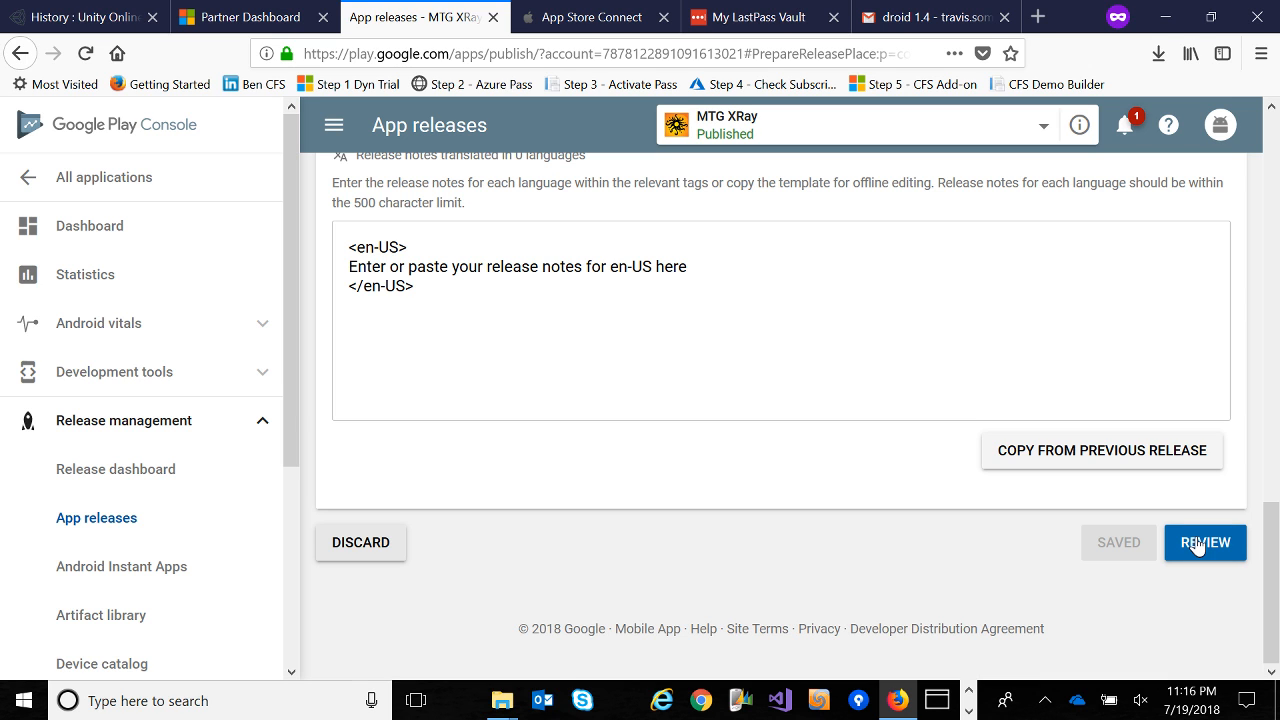
scroll(878, 504, "up", 5)
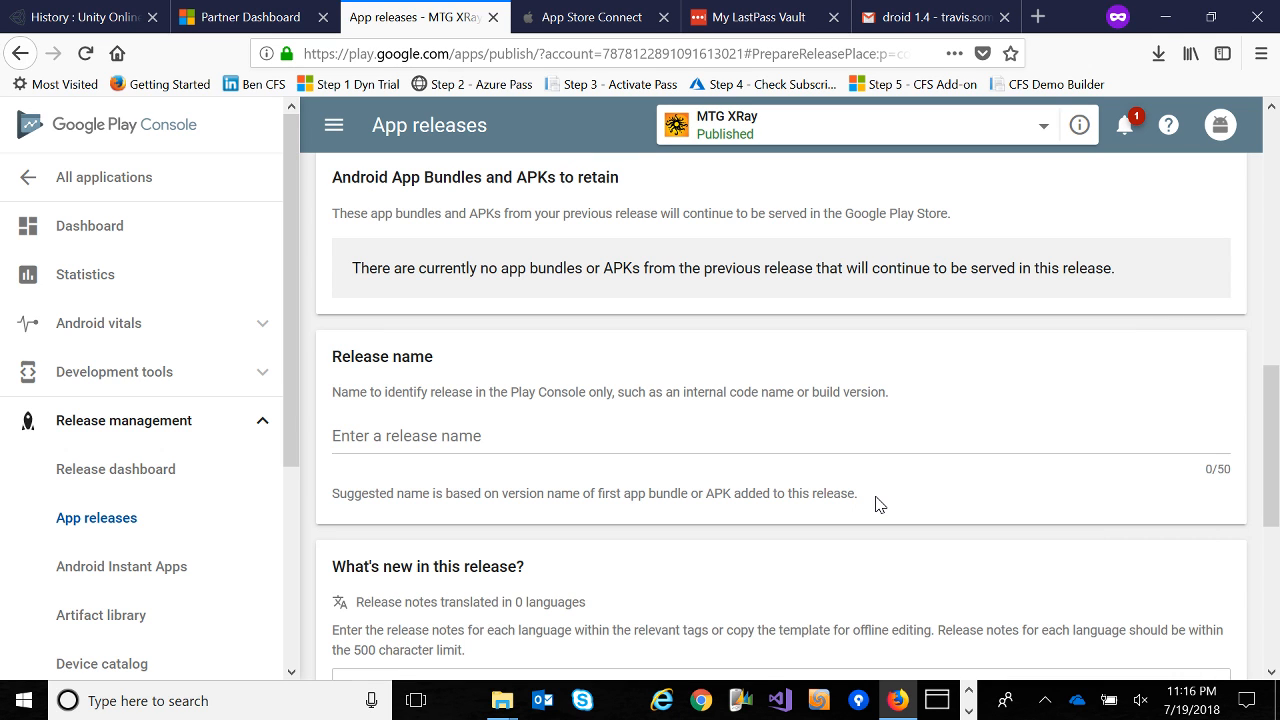
scroll(878, 504, "up", 6)
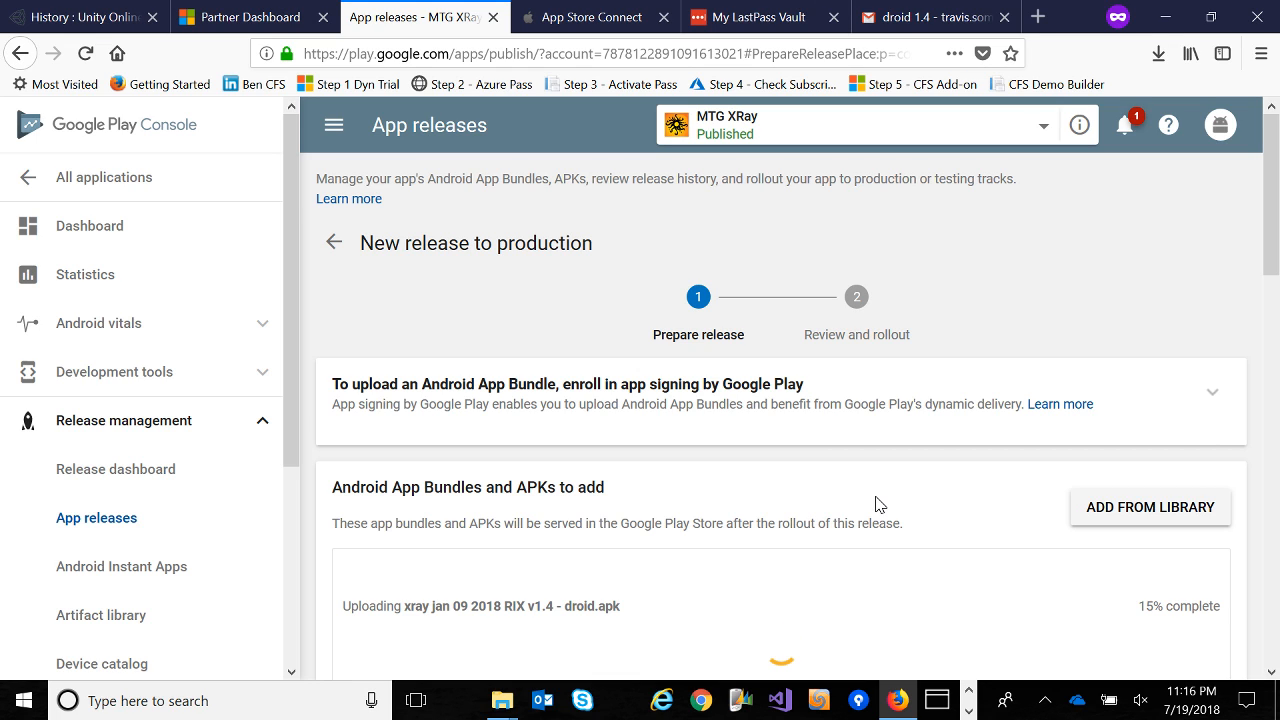
Look over the Play Console's release management and store sections and check the progress of the APK upload.
scroll(424, 408, "down", 1)
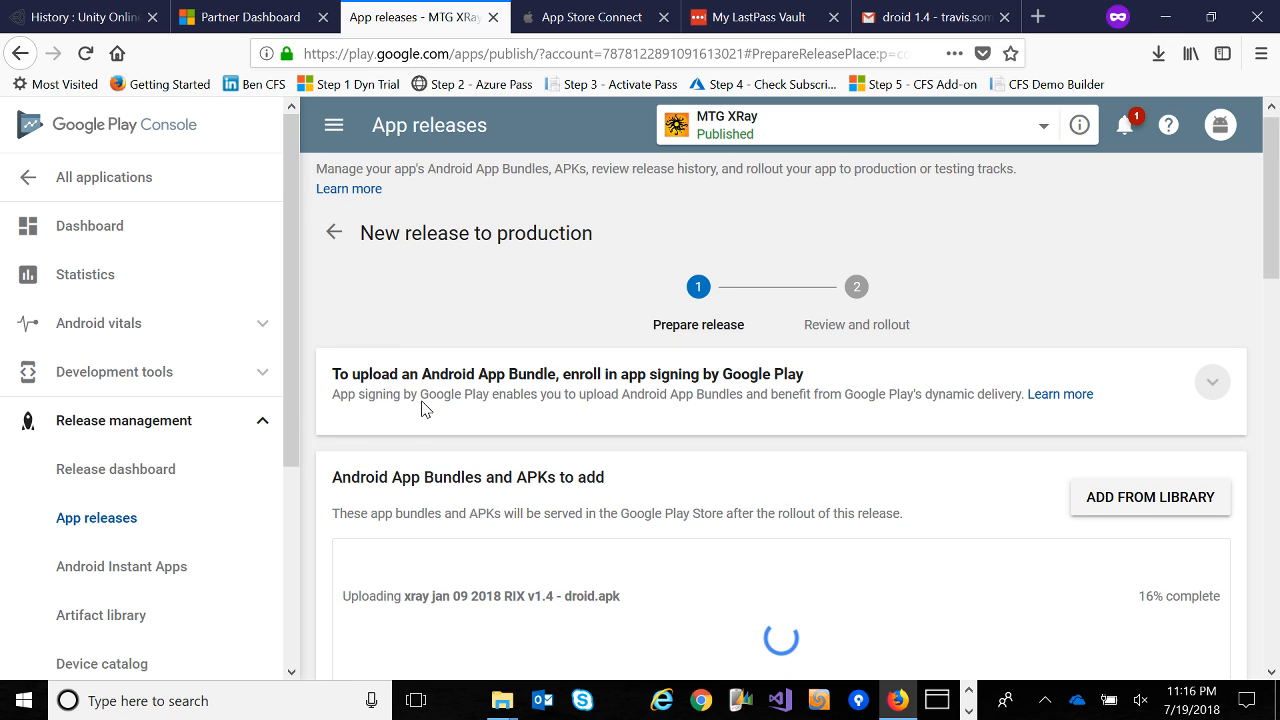
scroll(424, 408, "down", 4)
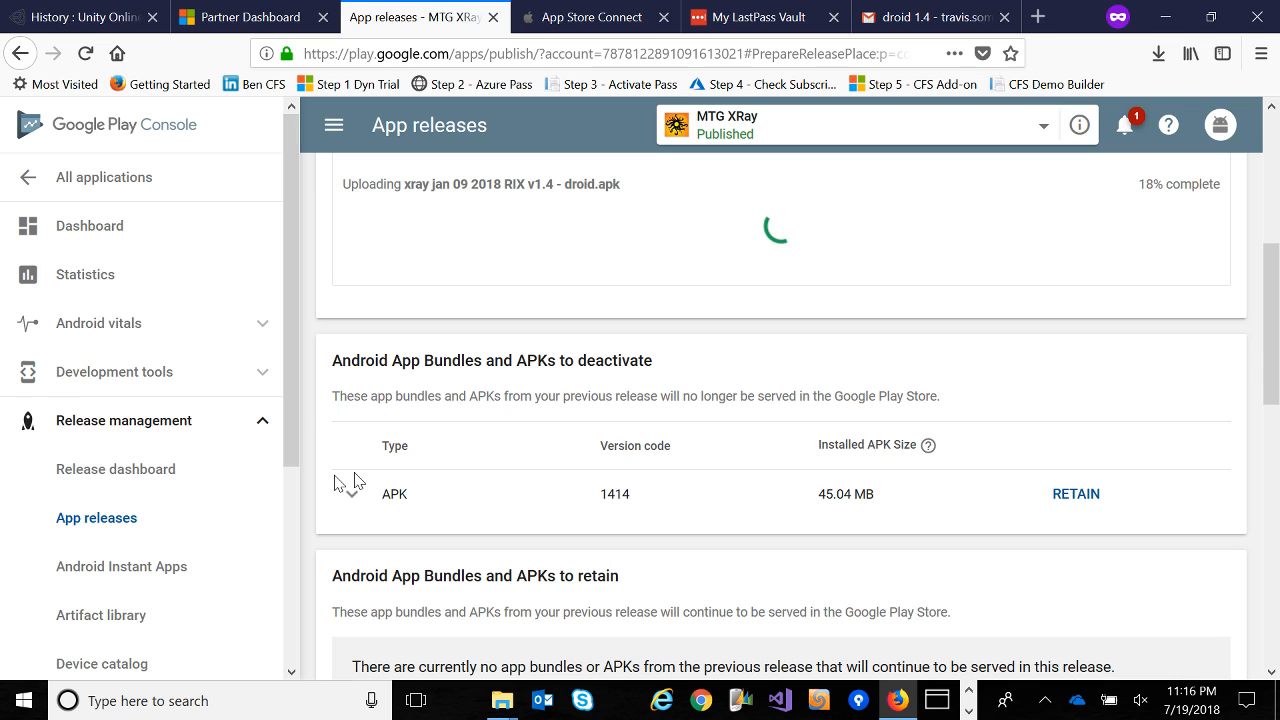
scroll(294, 405, "down", 1)
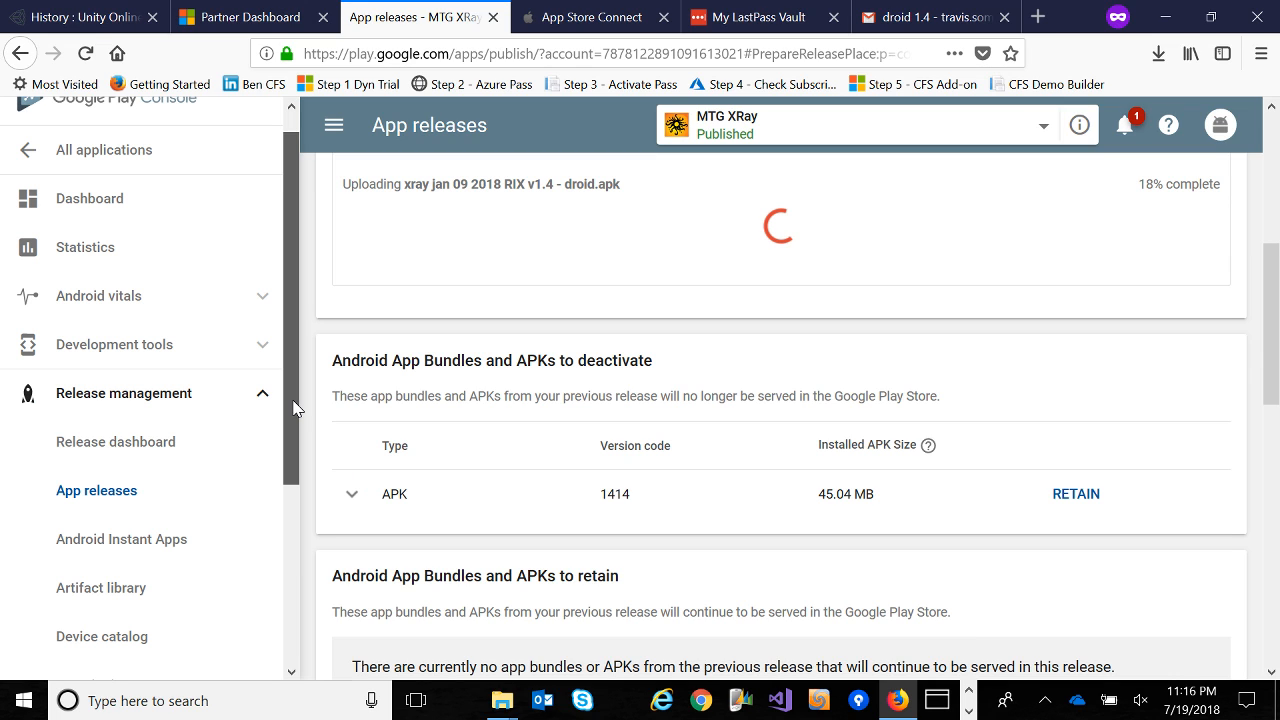
left_click_drag(294, 405, 271, 607)
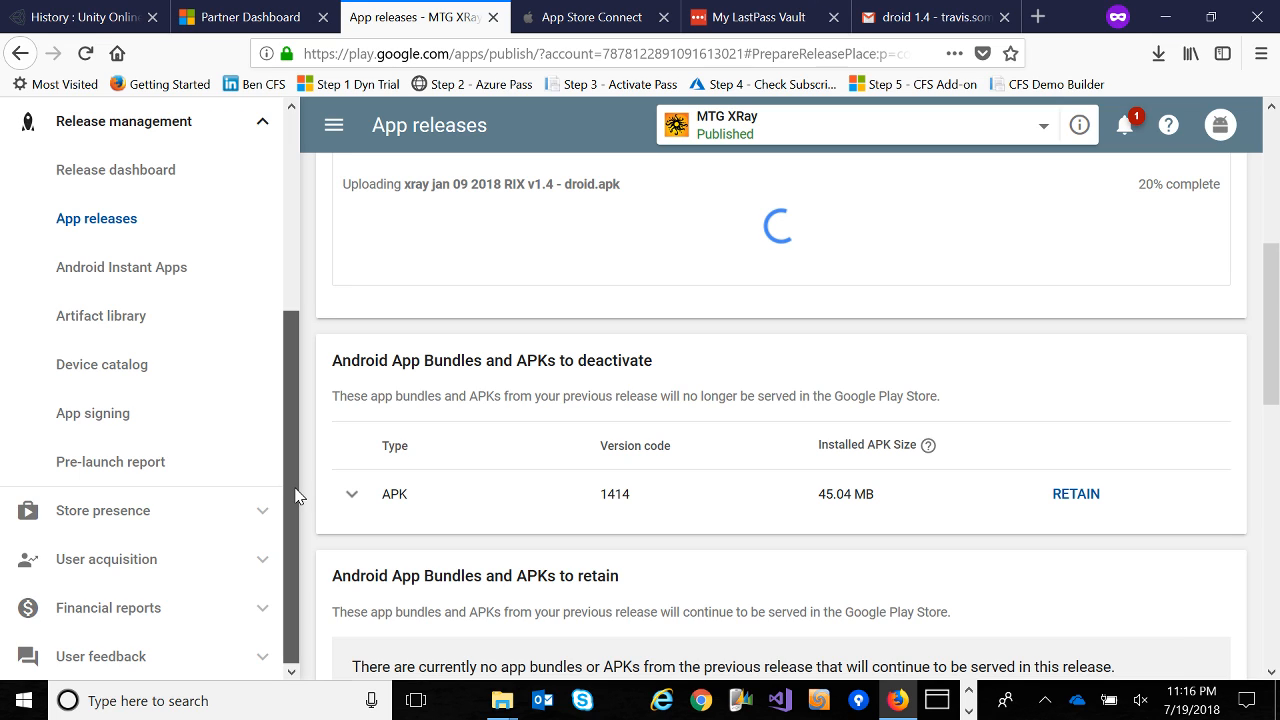
left_click_drag(295, 488, 289, 375)
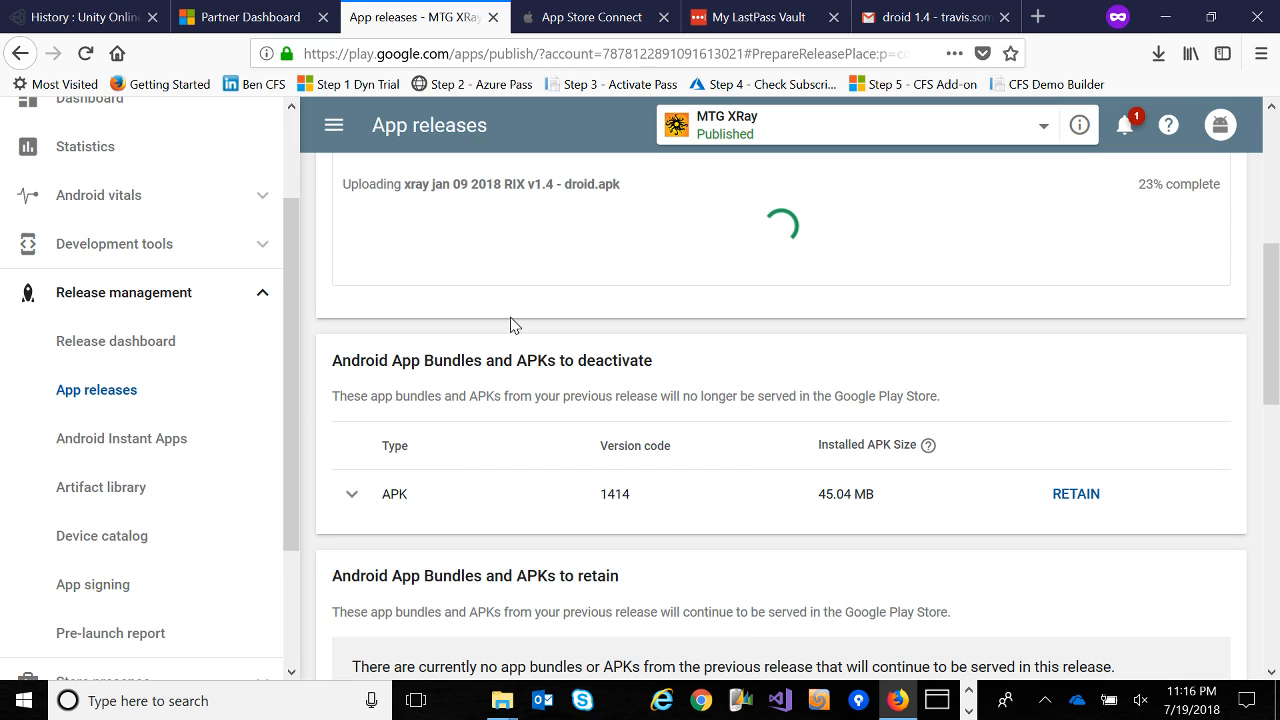
scroll(704, 291, "up", 2)
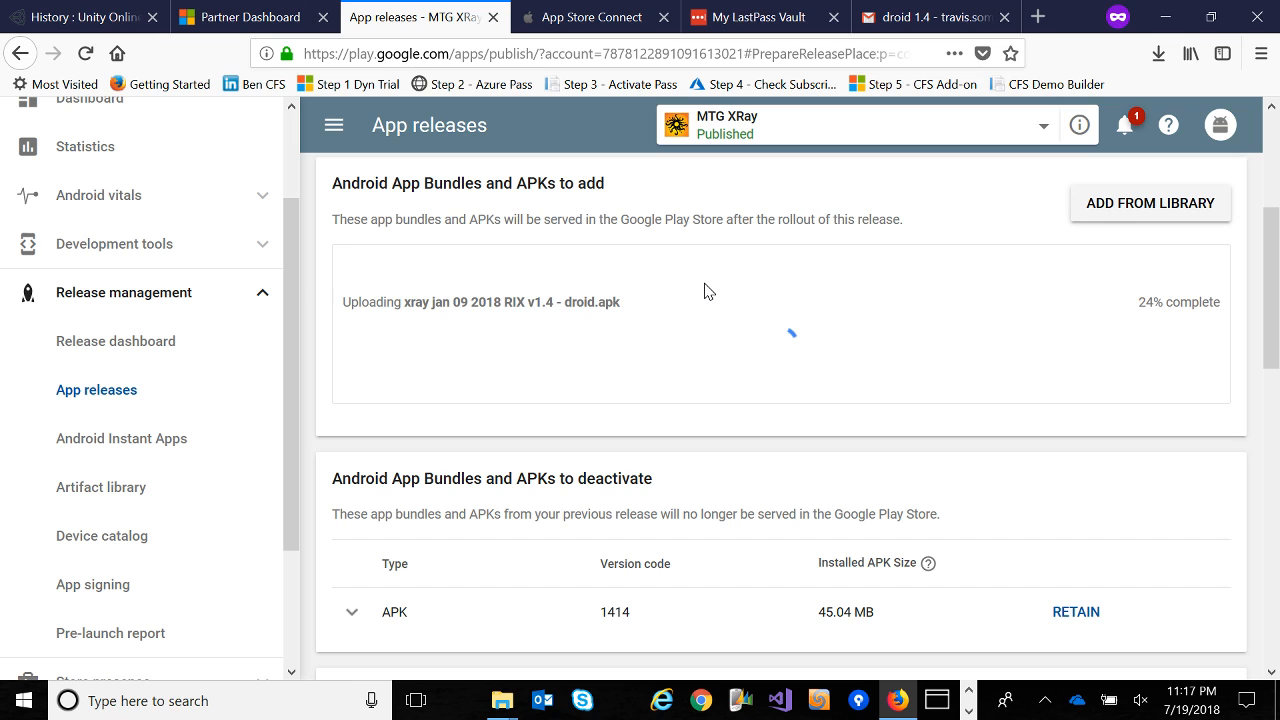
scroll(439, 365, "up", 1)
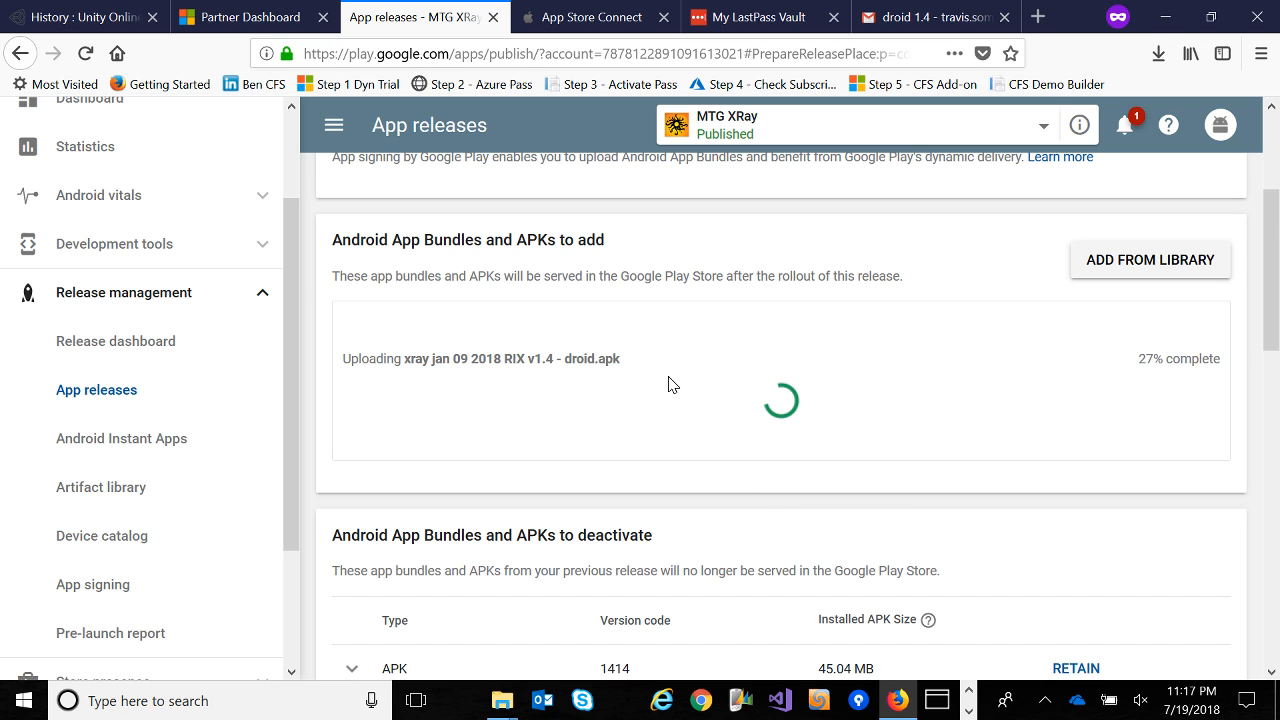
Switch to Unity, select Universal Windows Platform in the build settings, and choose XAML as its build type.
key("alt+Tab")
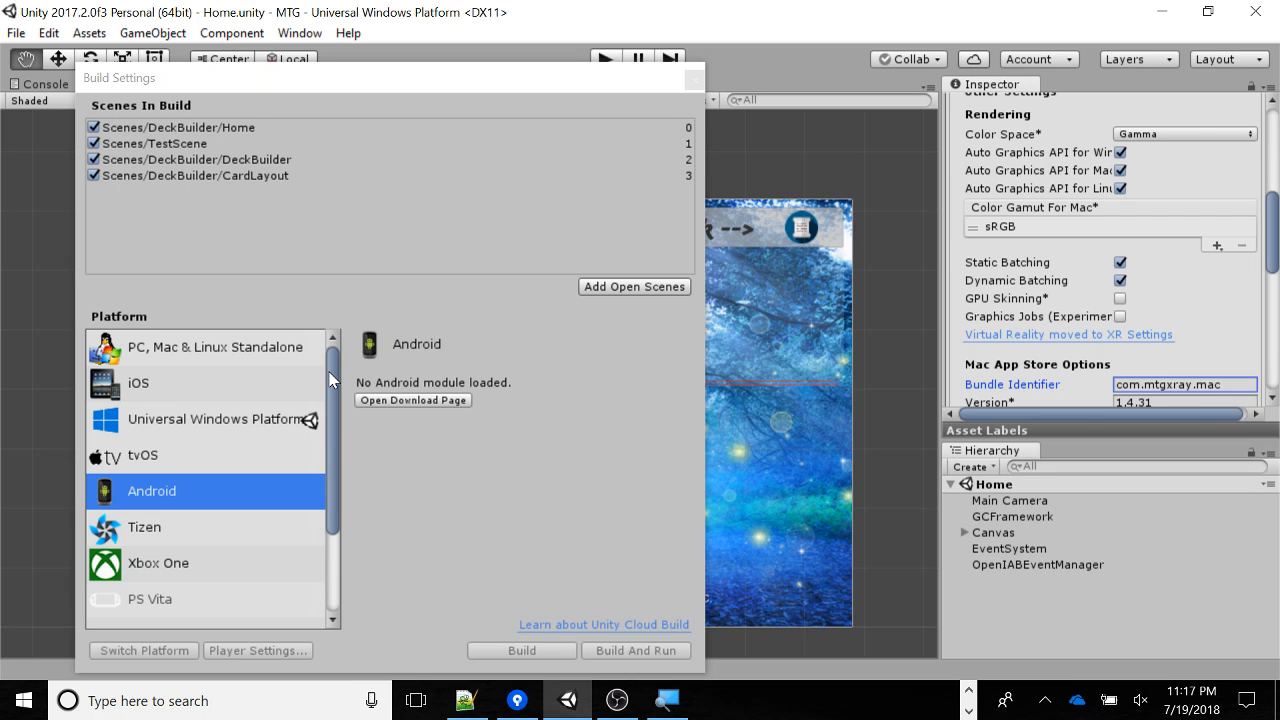
left_click(187, 420)
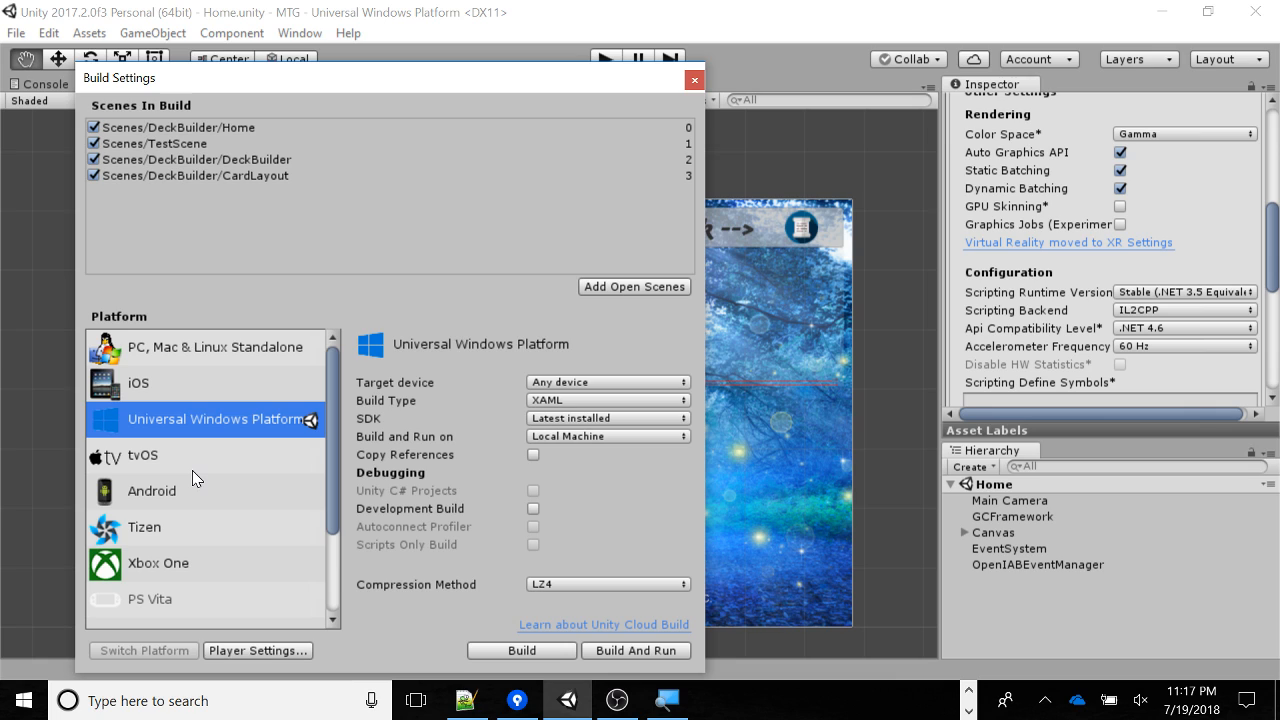
left_click(560, 401)
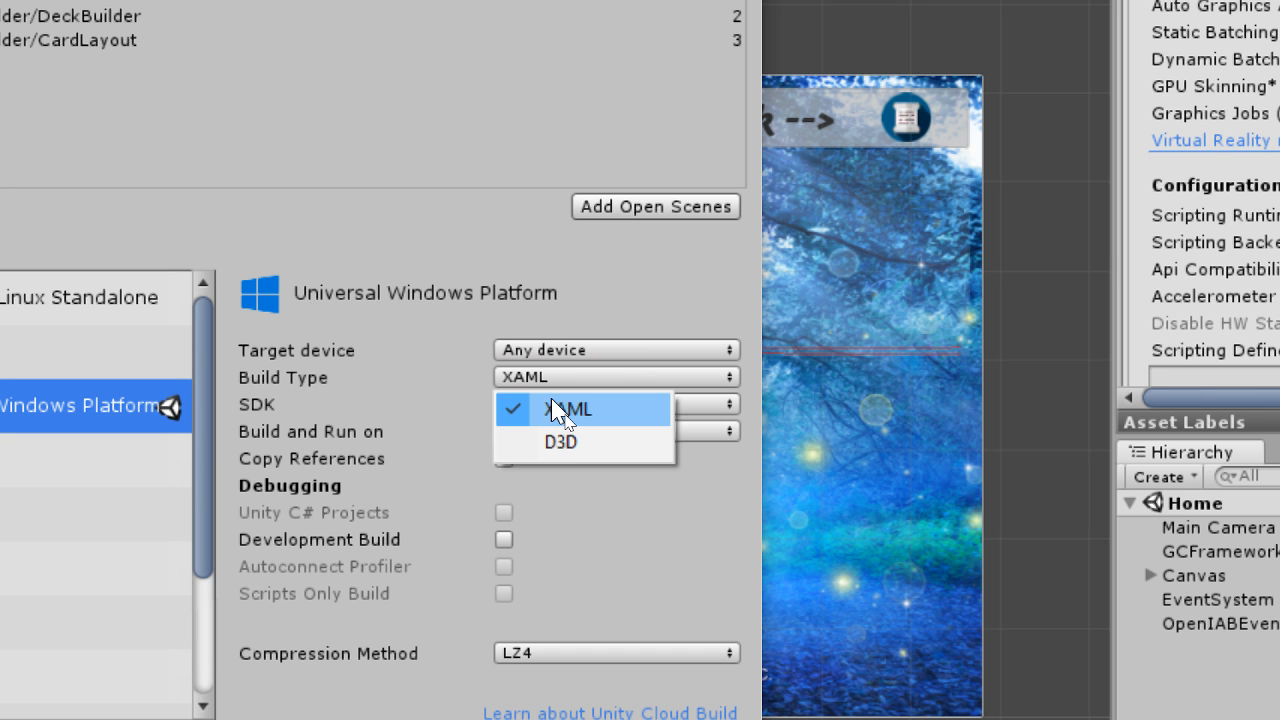
left_click(607, 412)
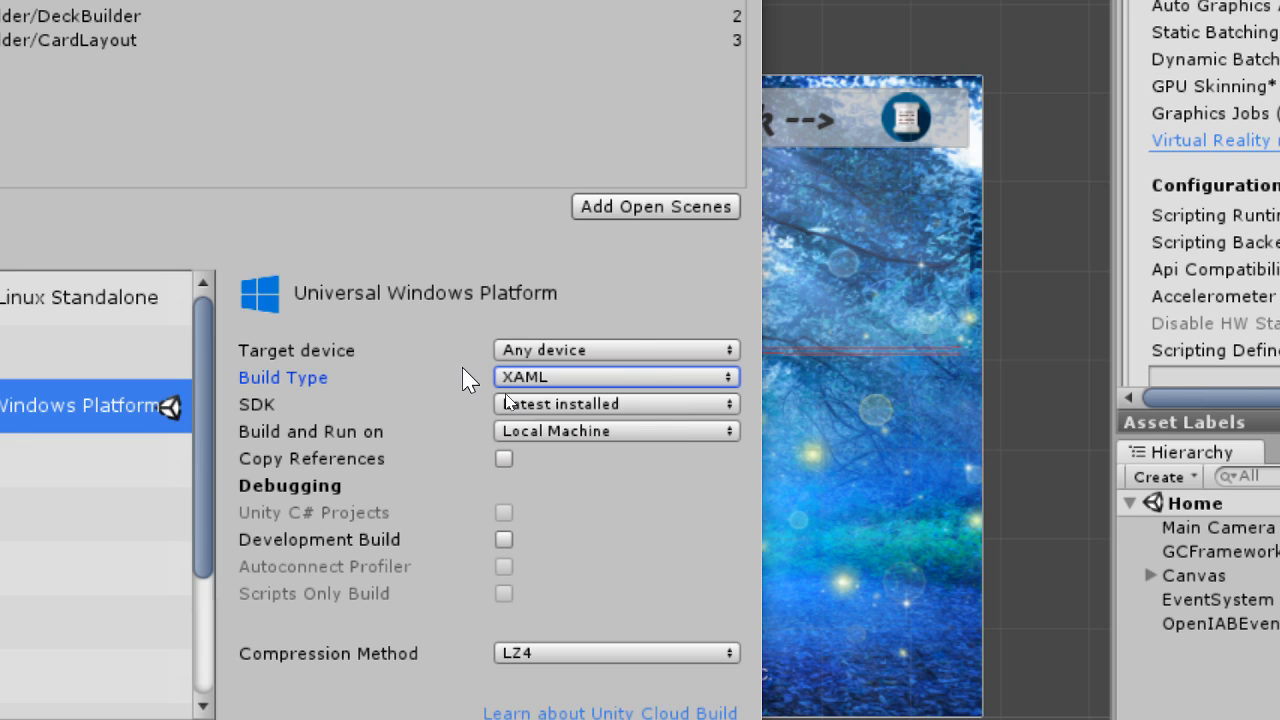
Review the alternative build types and the available Windows SDK versions for the Universal Windows Platform build.
left_click(520, 377)
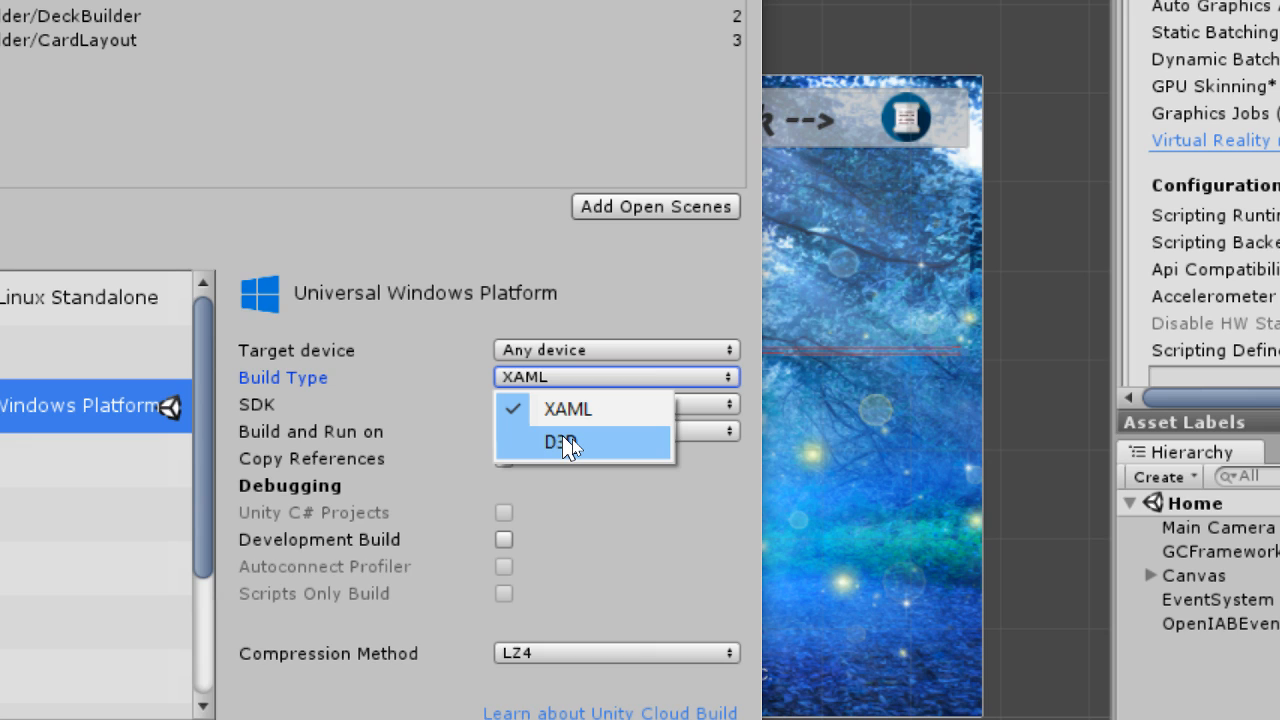
left_click(448, 402)
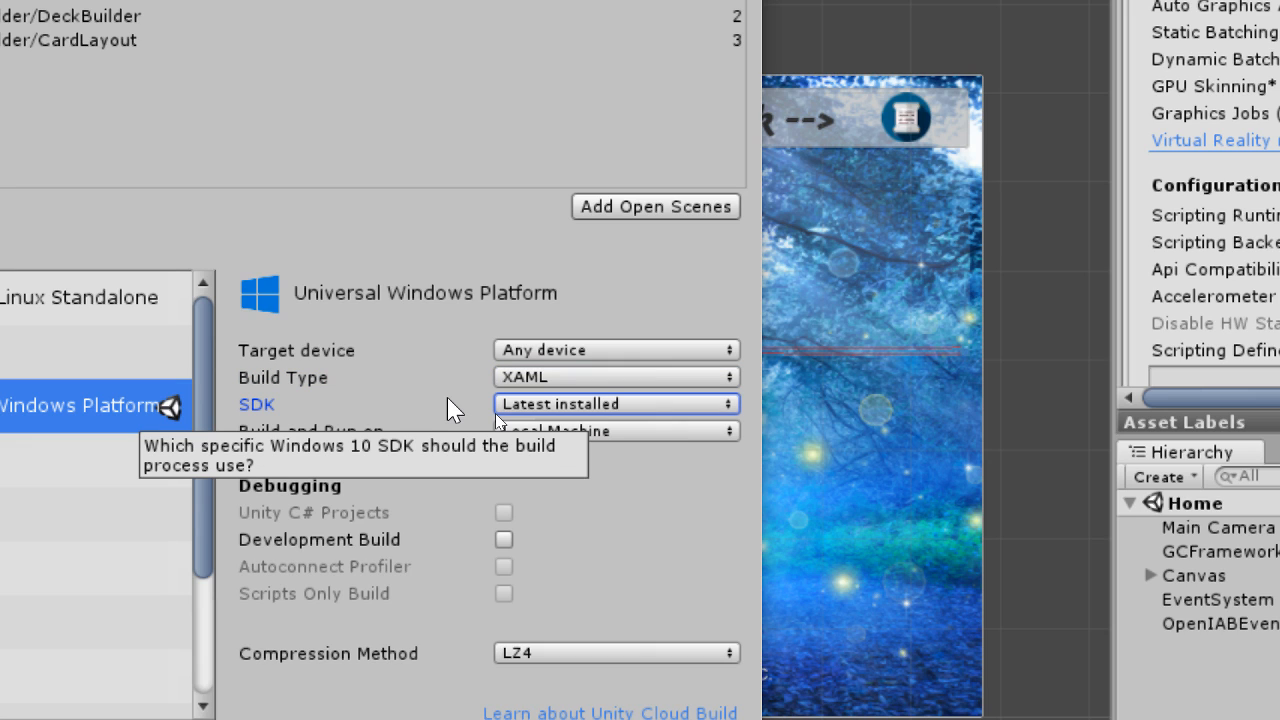
left_click(607, 404)
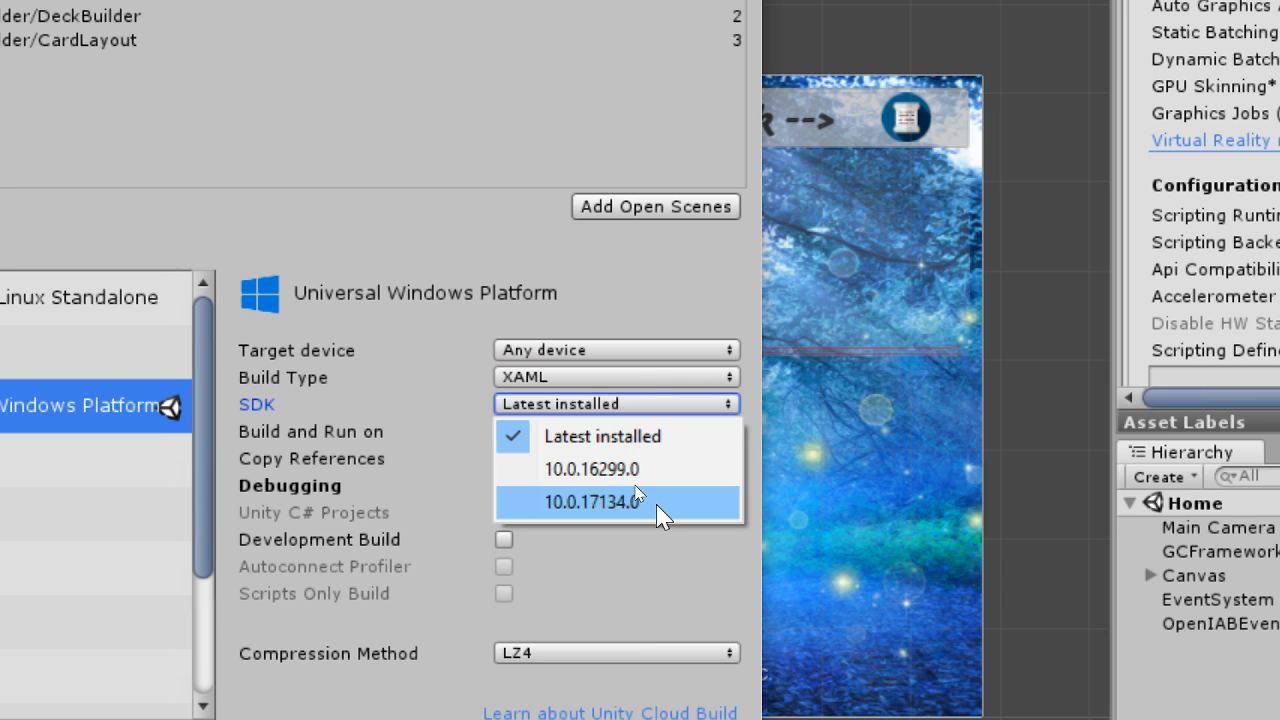
left_click(464, 413)
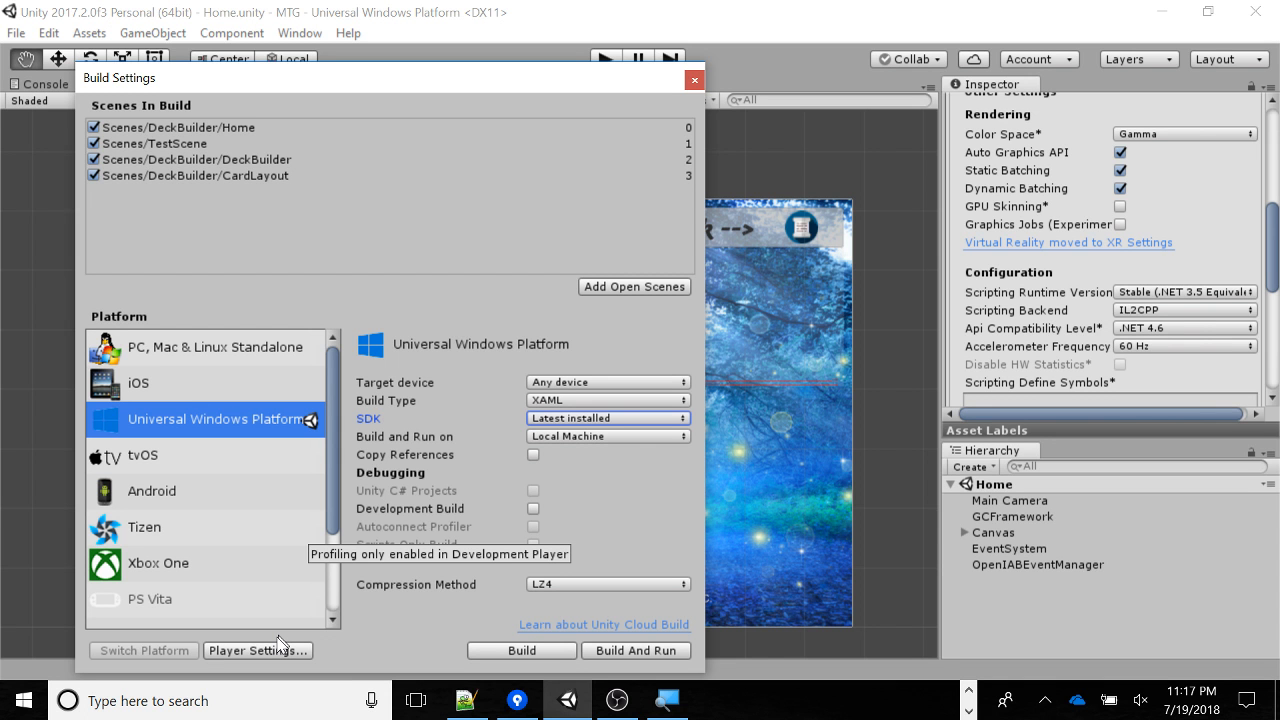
Open the Universal Windows Platform player settings and look over the default icon, cursor and section headings.
left_click(280, 646)
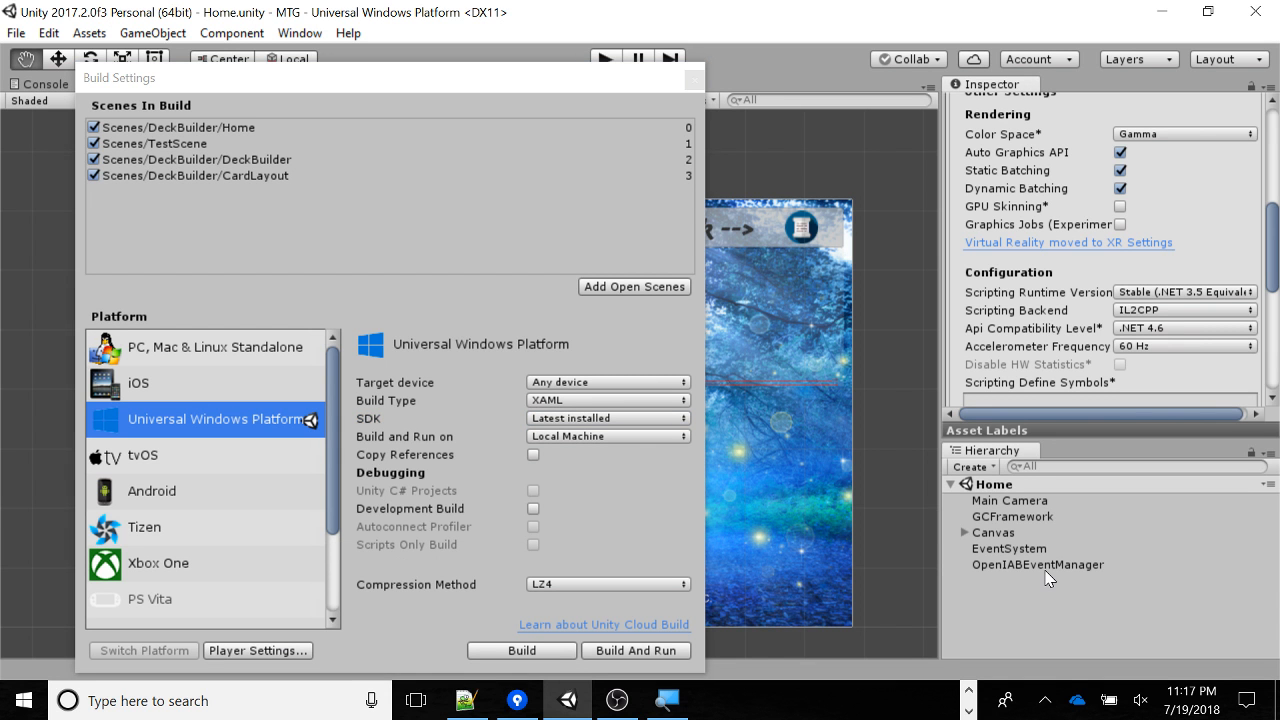
left_click(1144, 431)
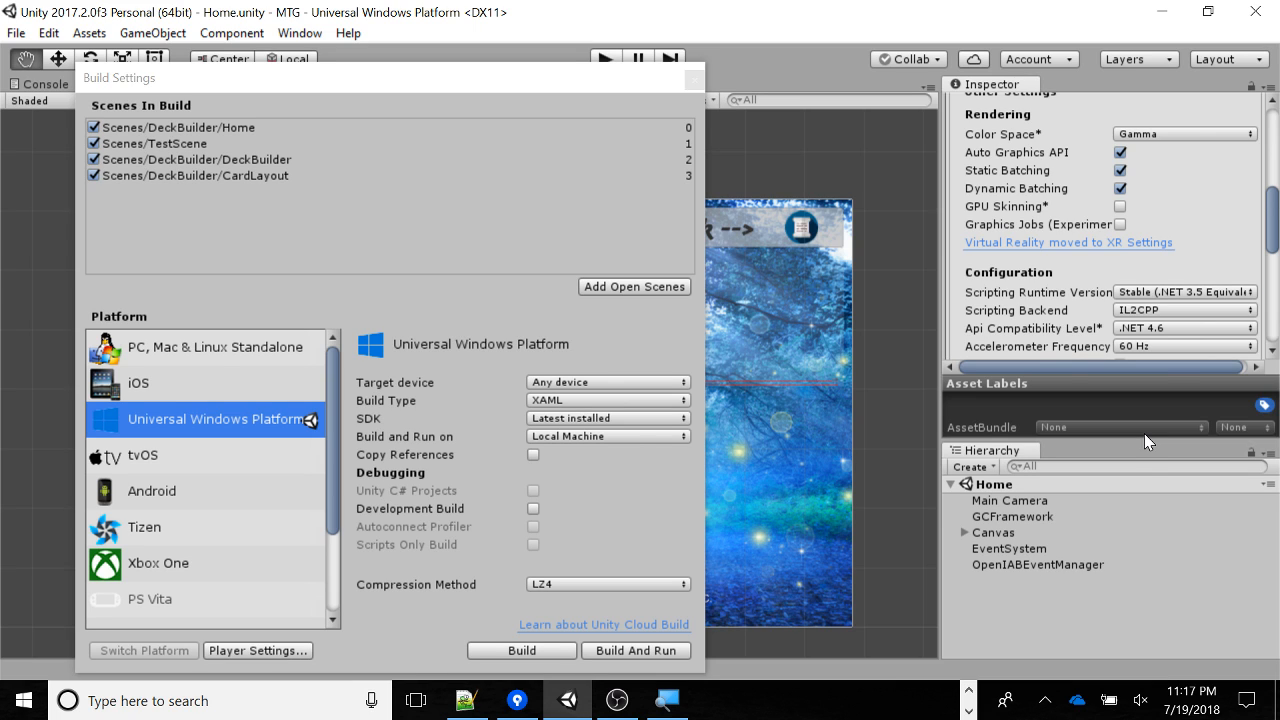
left_click_drag(1273, 236, 1275, 220)
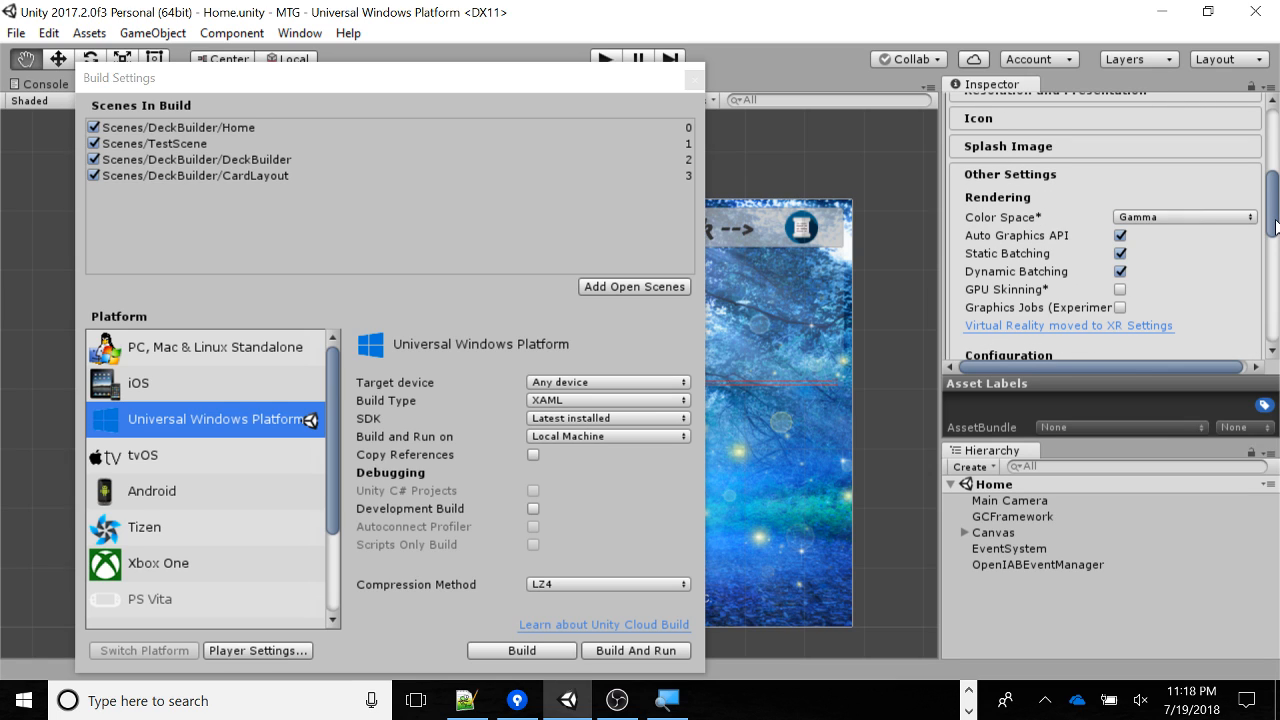
scroll(1269, 208, "up", 4)
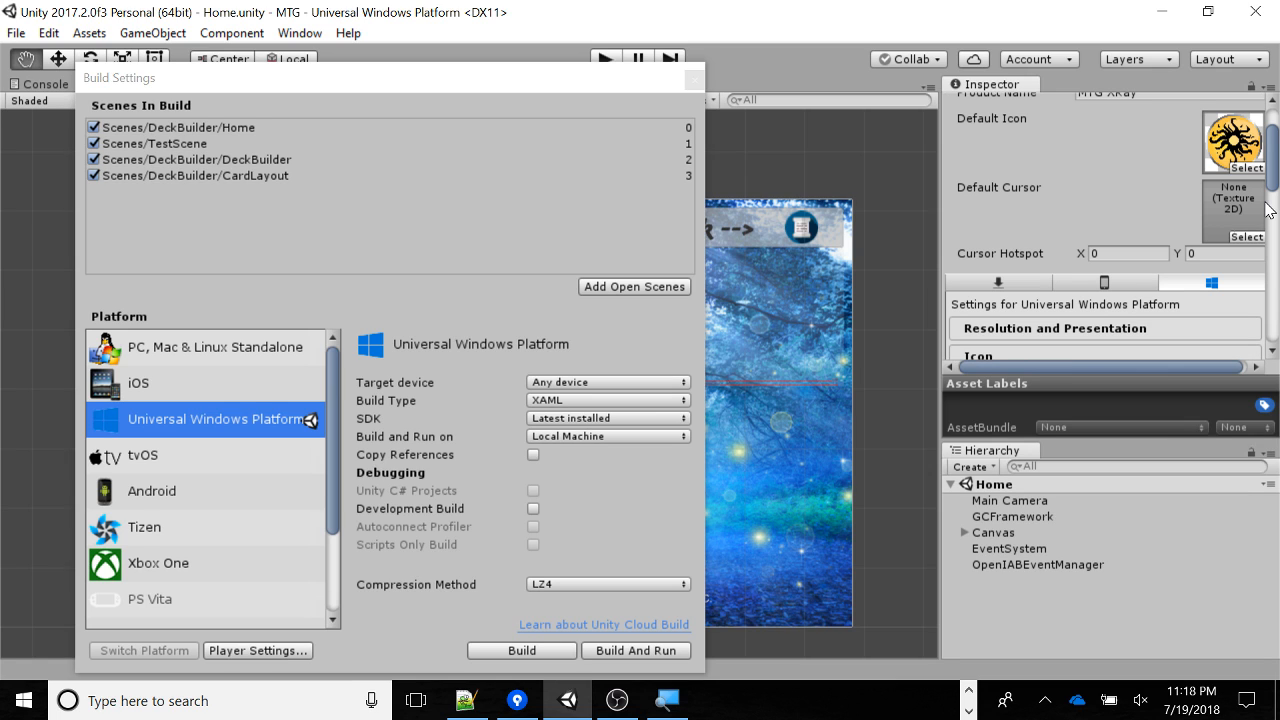
scroll(1270, 209, "down", 2)
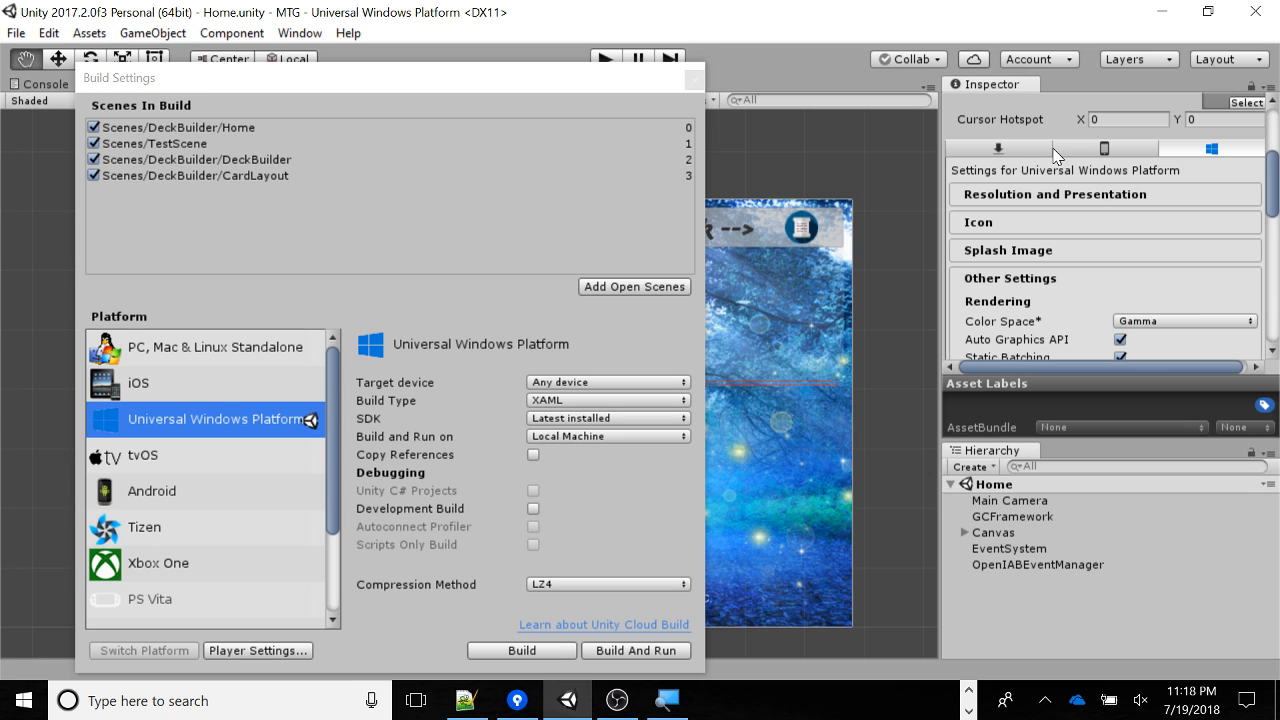
Compare the iOS player settings with the Universal Windows Platform ones, finishing with Universal Windows Platform selected.
left_click(1120, 153)
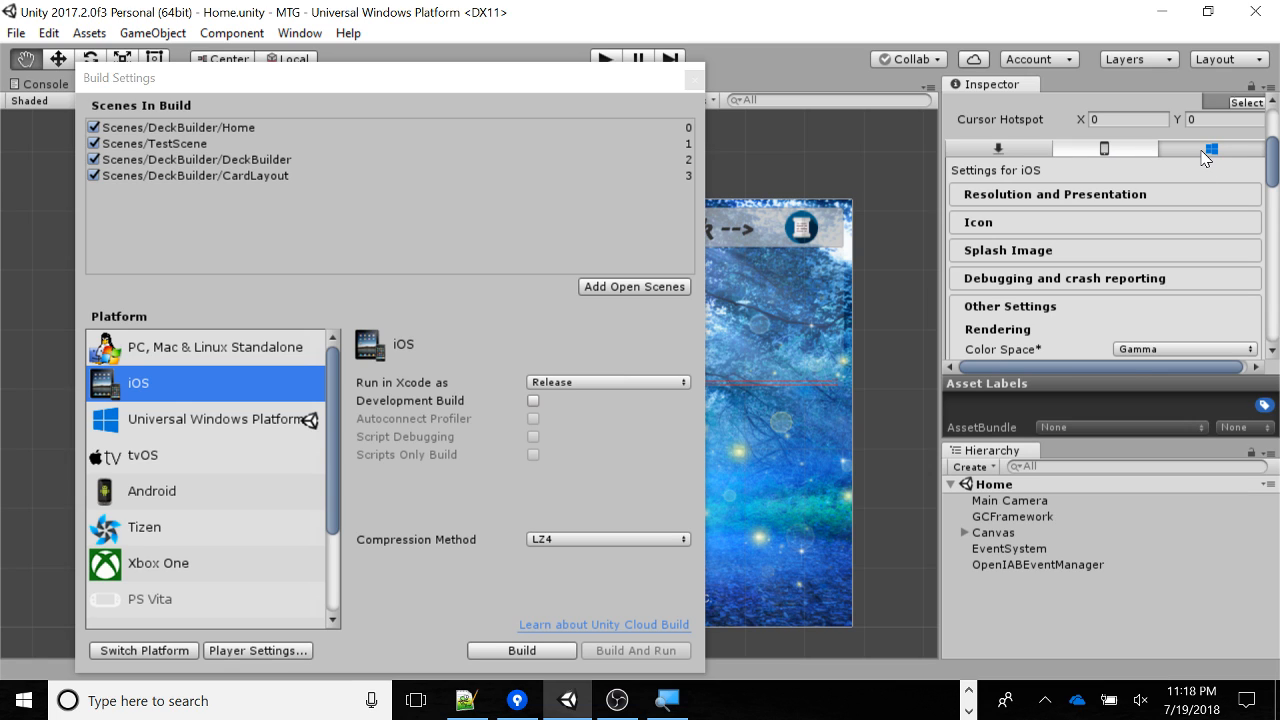
left_click(1203, 153)
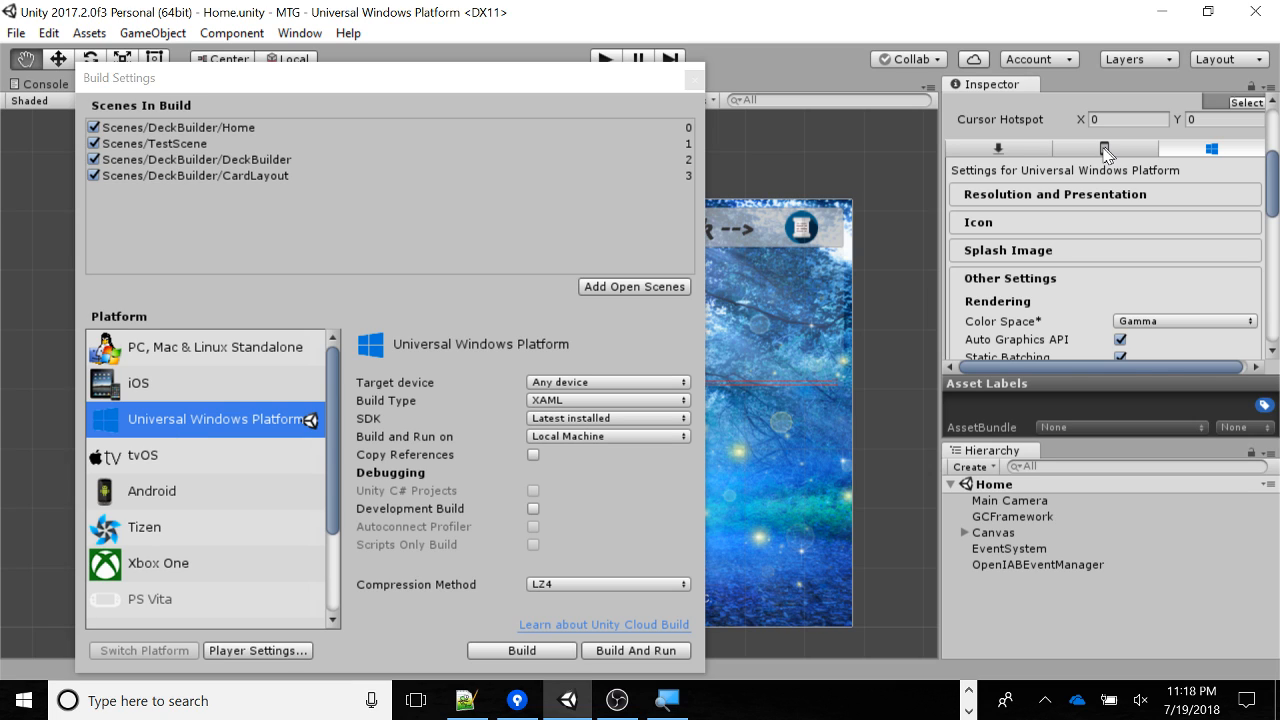
left_click(139, 388)
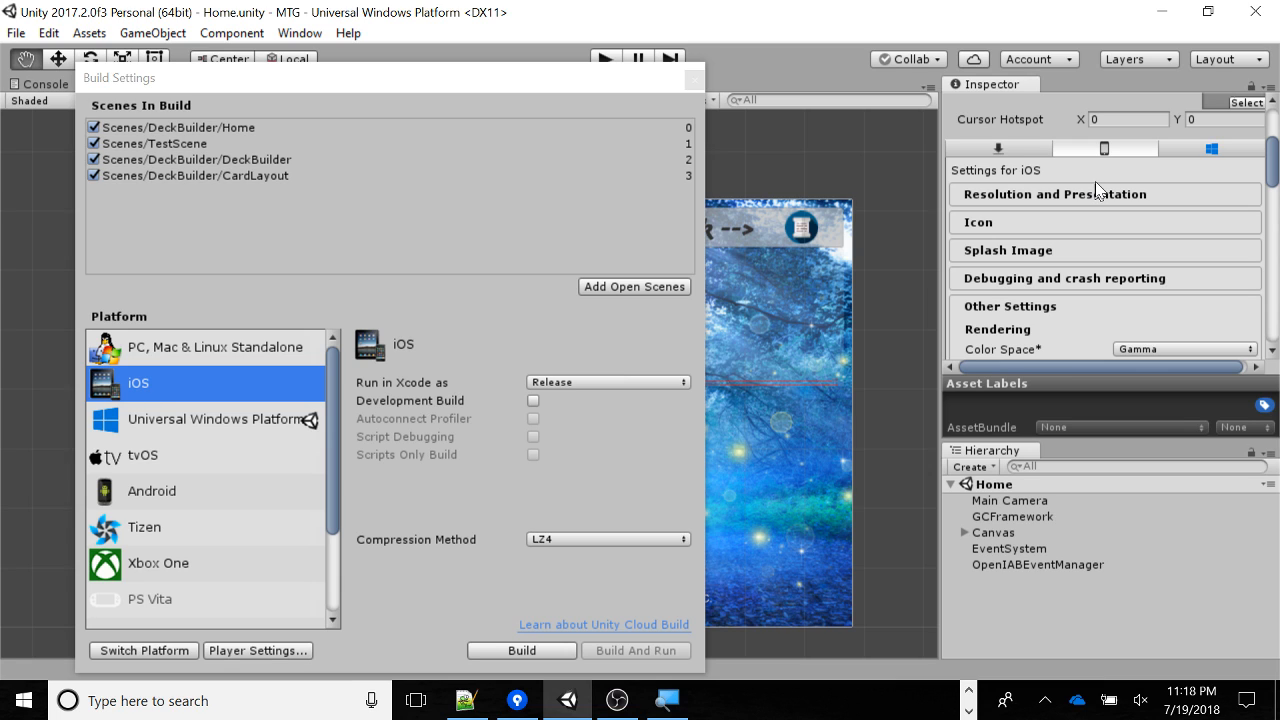
left_click(149, 420)
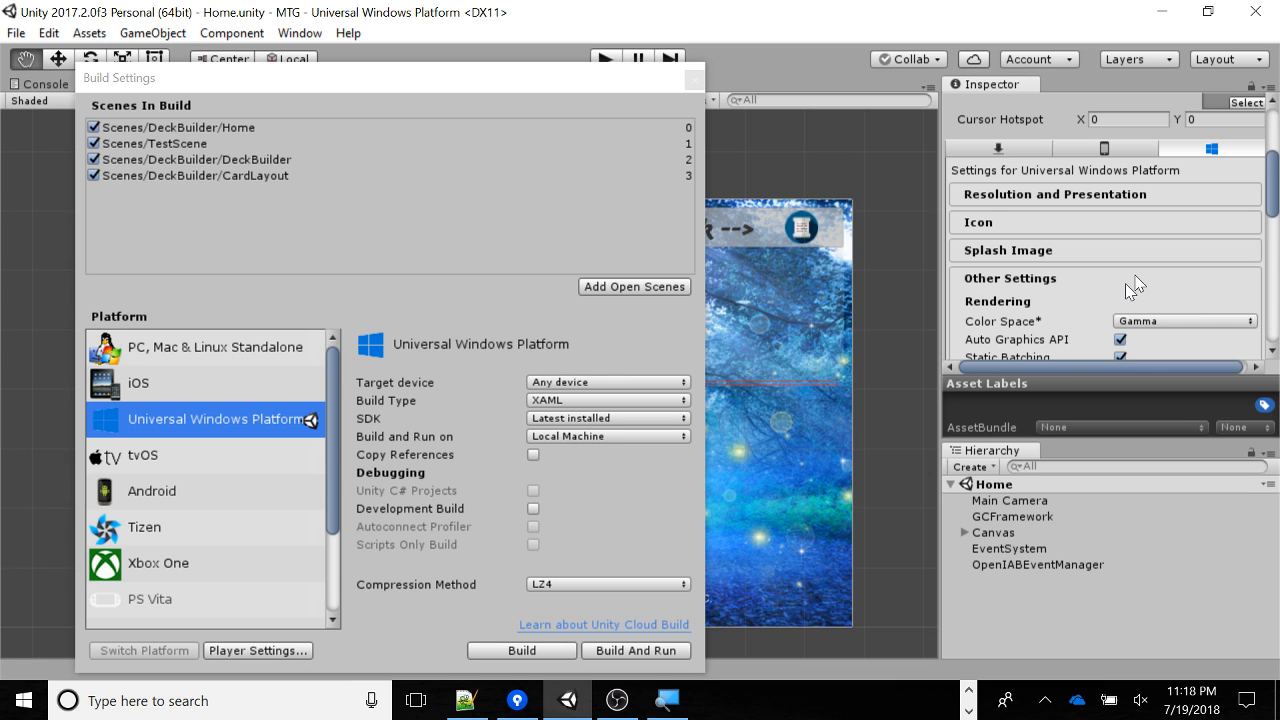
Review the available scripting runtime versions and scripting backends in the player settings' Configuration section.
mouse_move(1273, 195)
left_mouse_down()
mouse_move(1273, 155)
mouse_move(1273, 197)
left_mouse_up()
left_click_drag(1275, 205, 1277, 255)
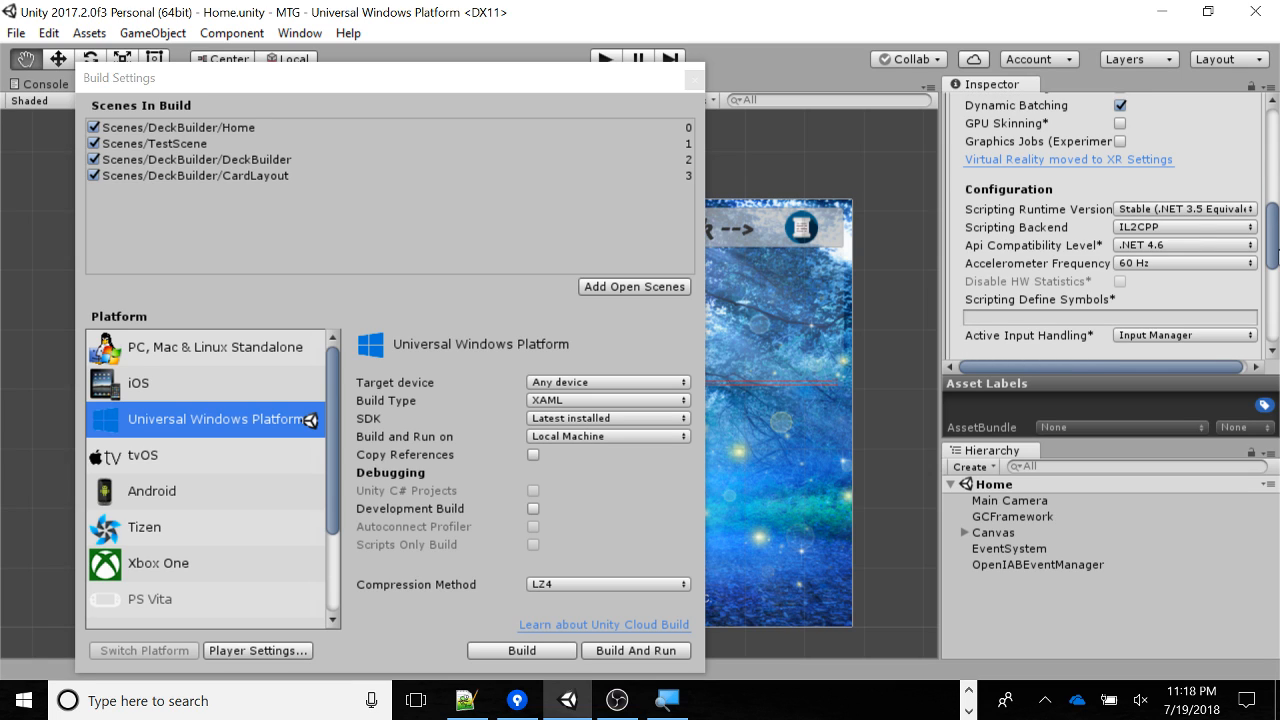
scroll(1150, 277, "down", 2)
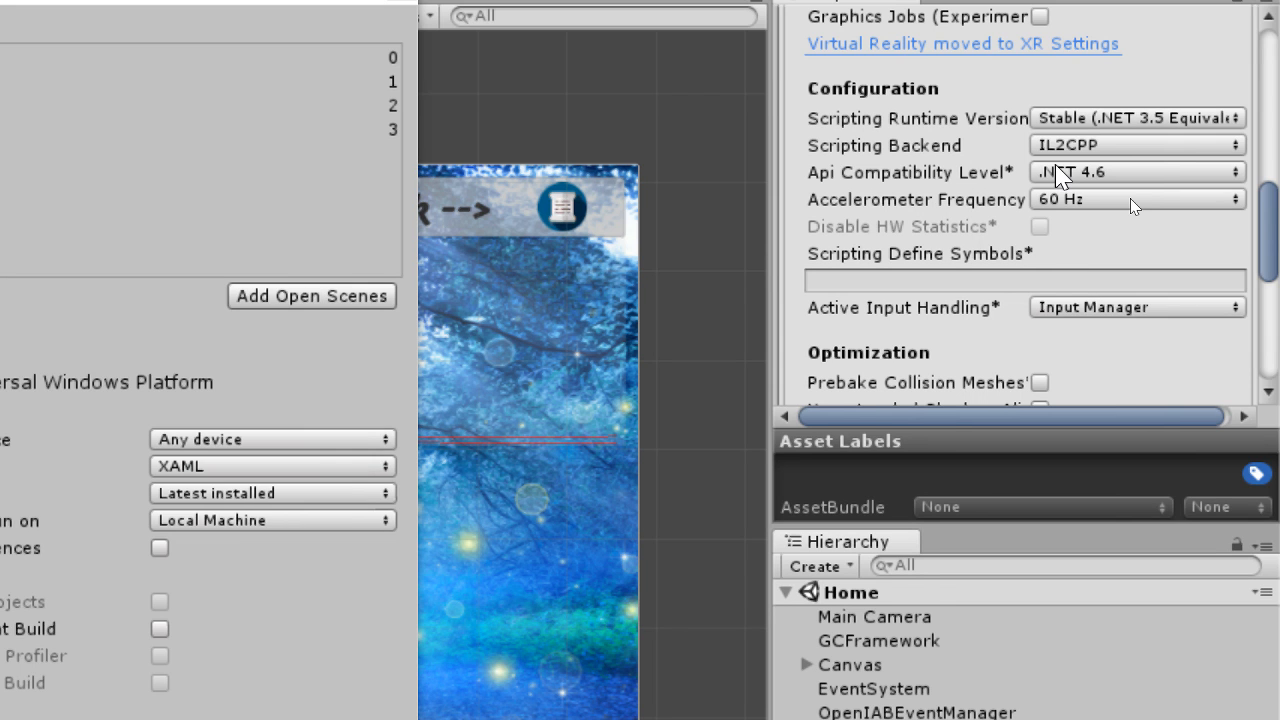
left_click(1066, 122)
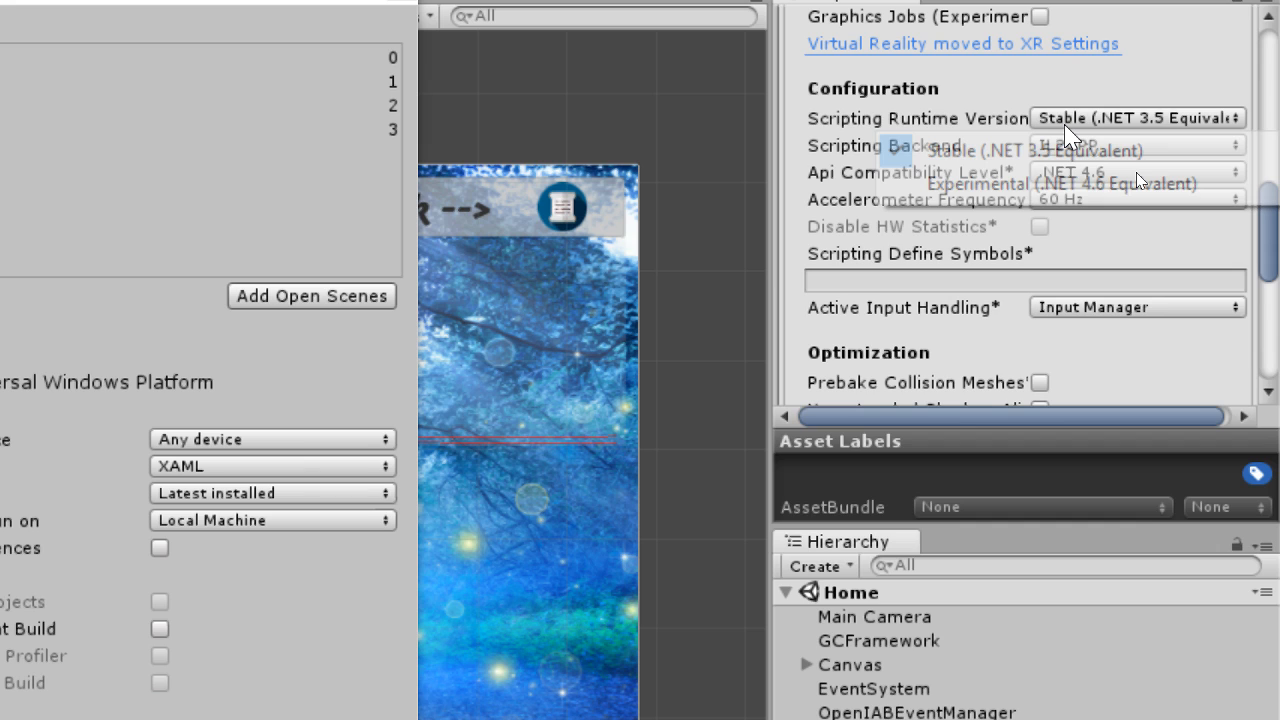
left_click(991, 78)
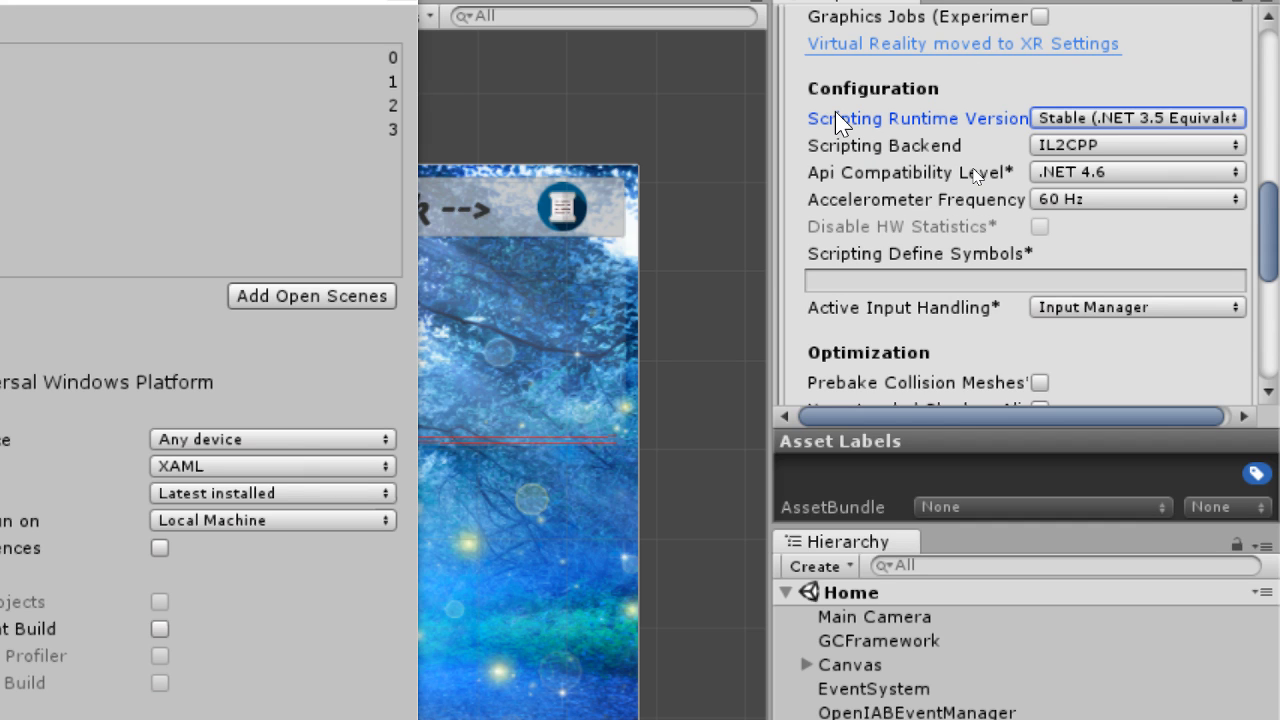
left_click(1114, 145)
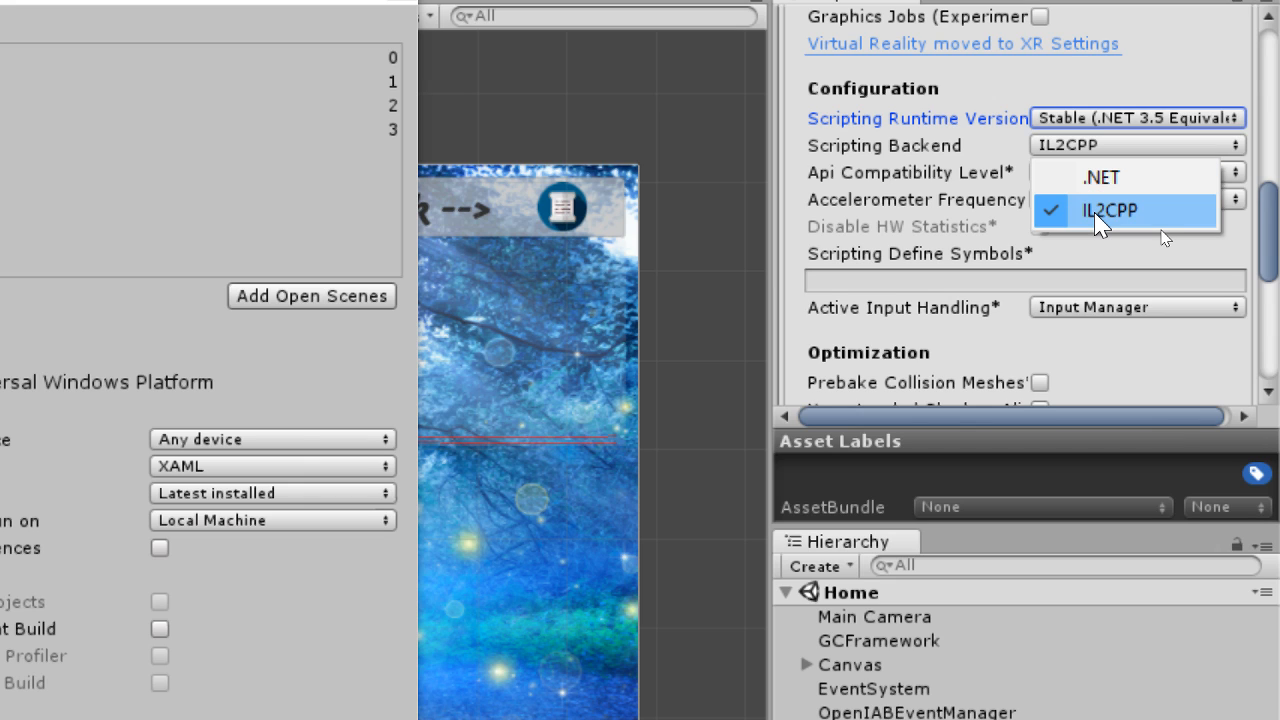
left_click(987, 146)
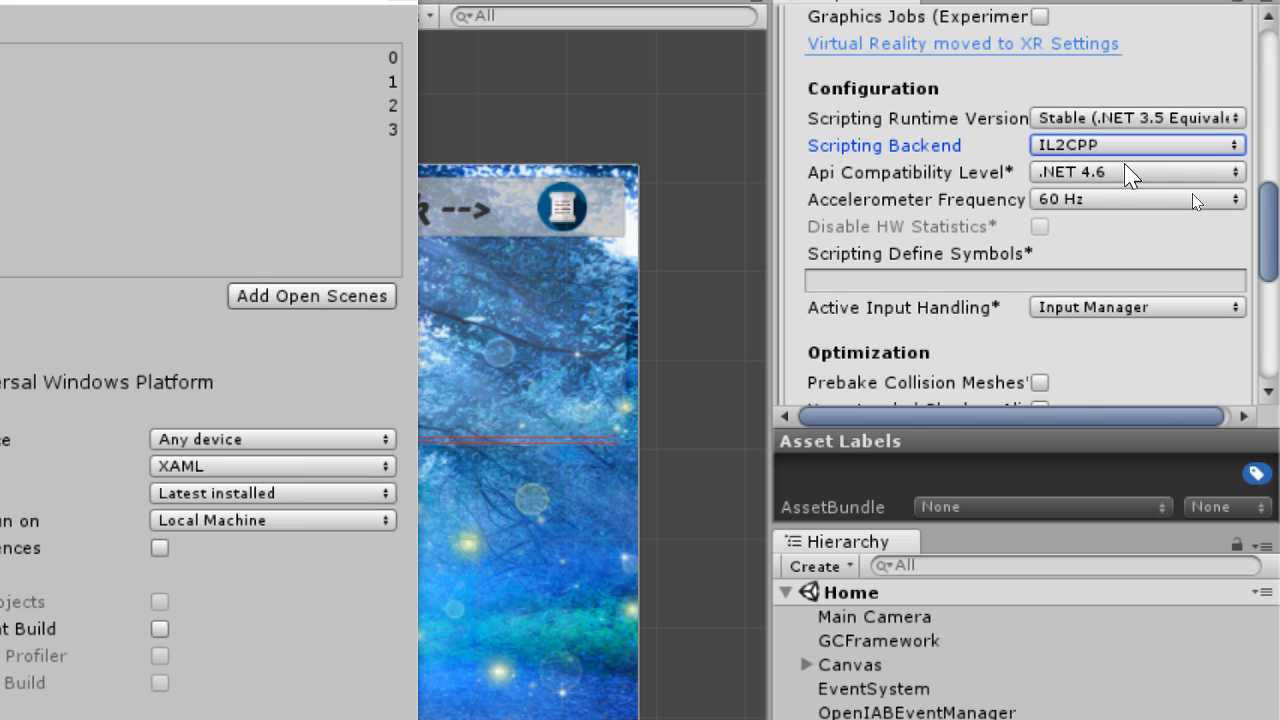
Choose .NET 4.6 as the API compatibility level and recheck the scripting runtime version options.
left_click(1176, 176)
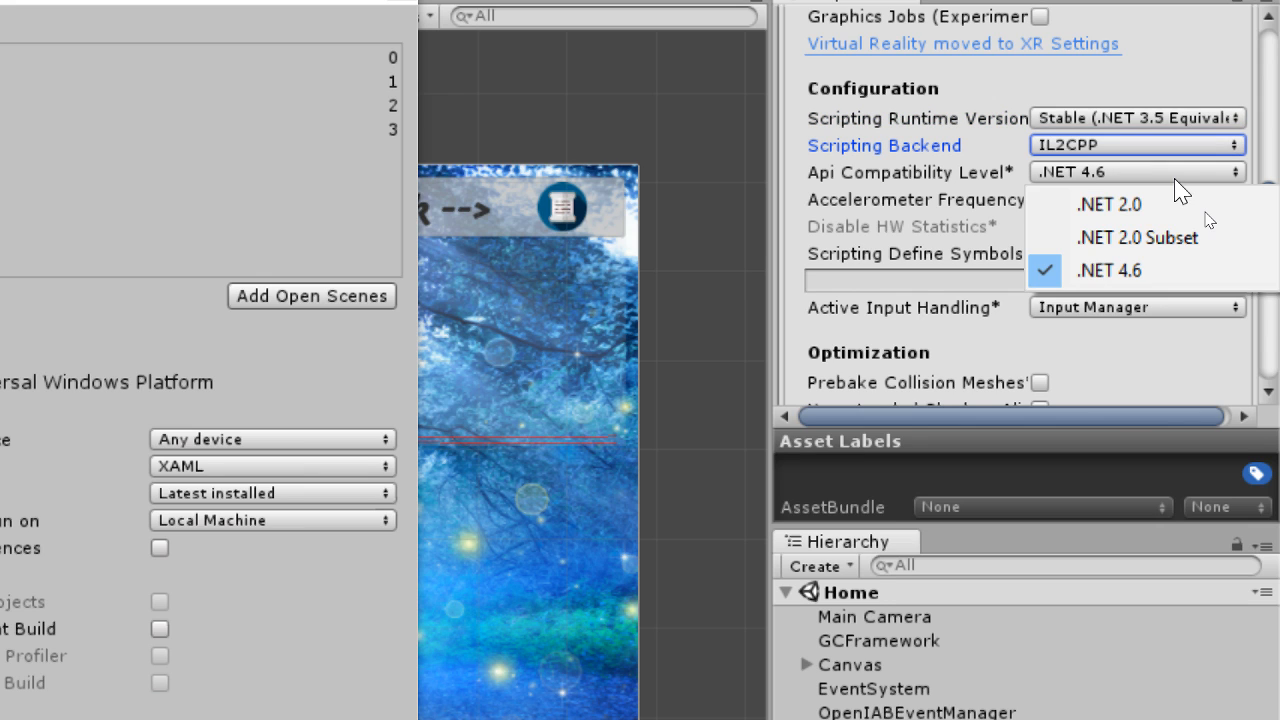
left_click(1139, 271)
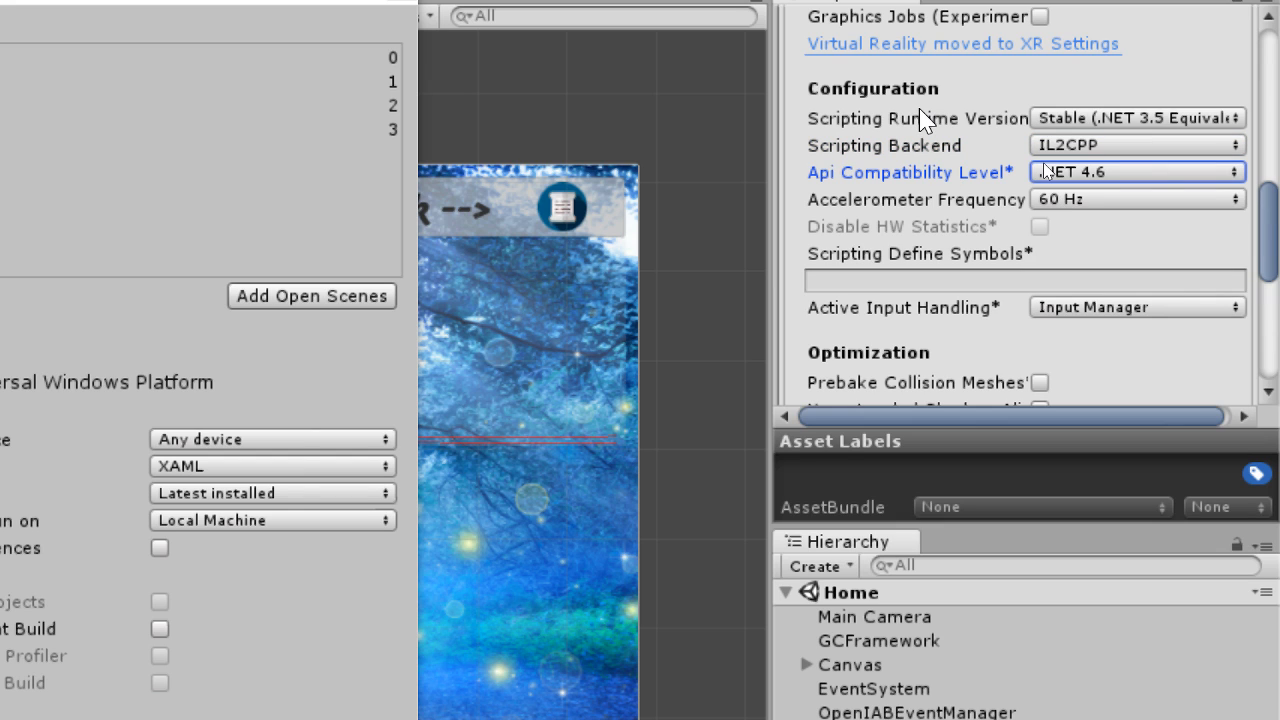
left_click(1096, 118)
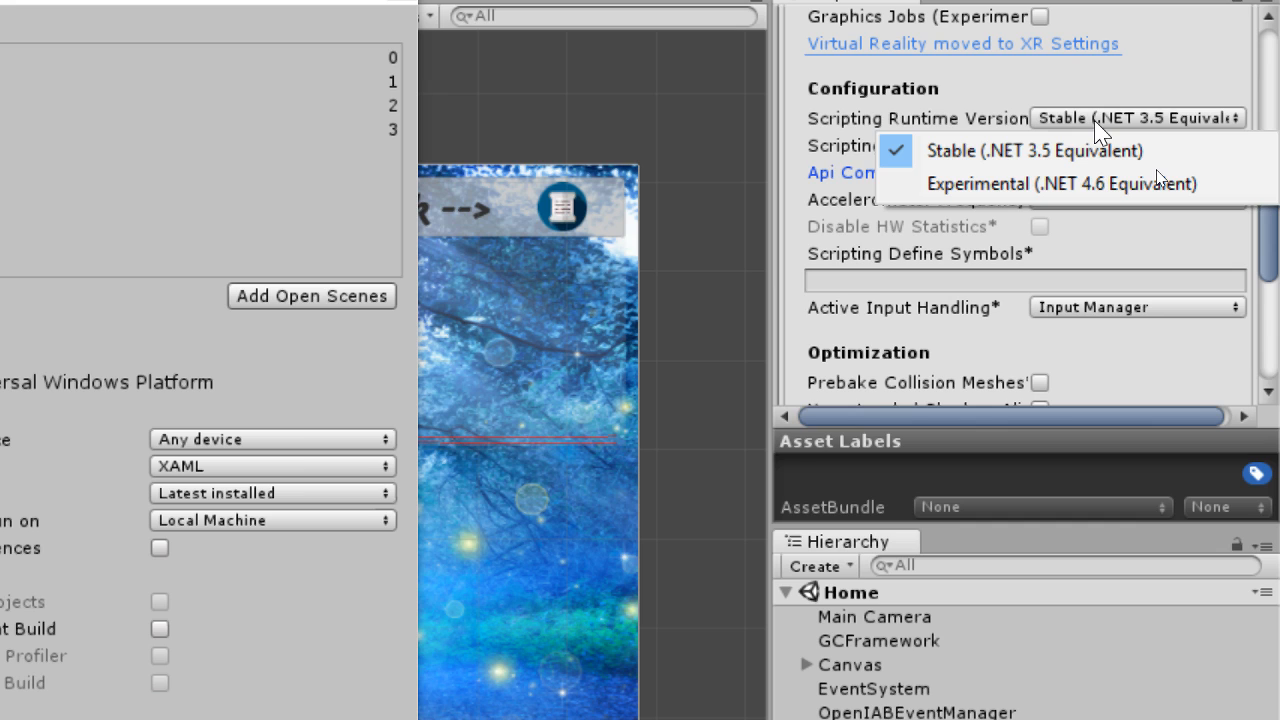
left_click(1121, 82)
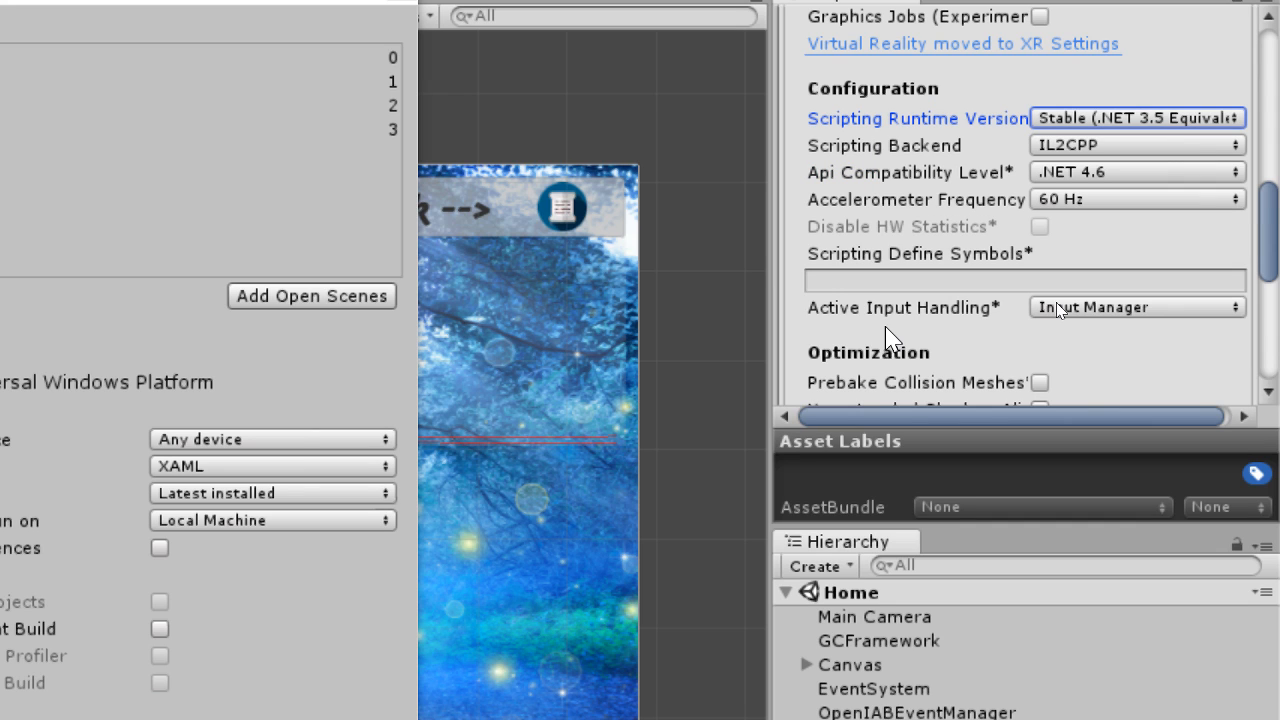
Choose Input Manager for active input handling and dismiss the editor restart notice.
left_click(1183, 308)
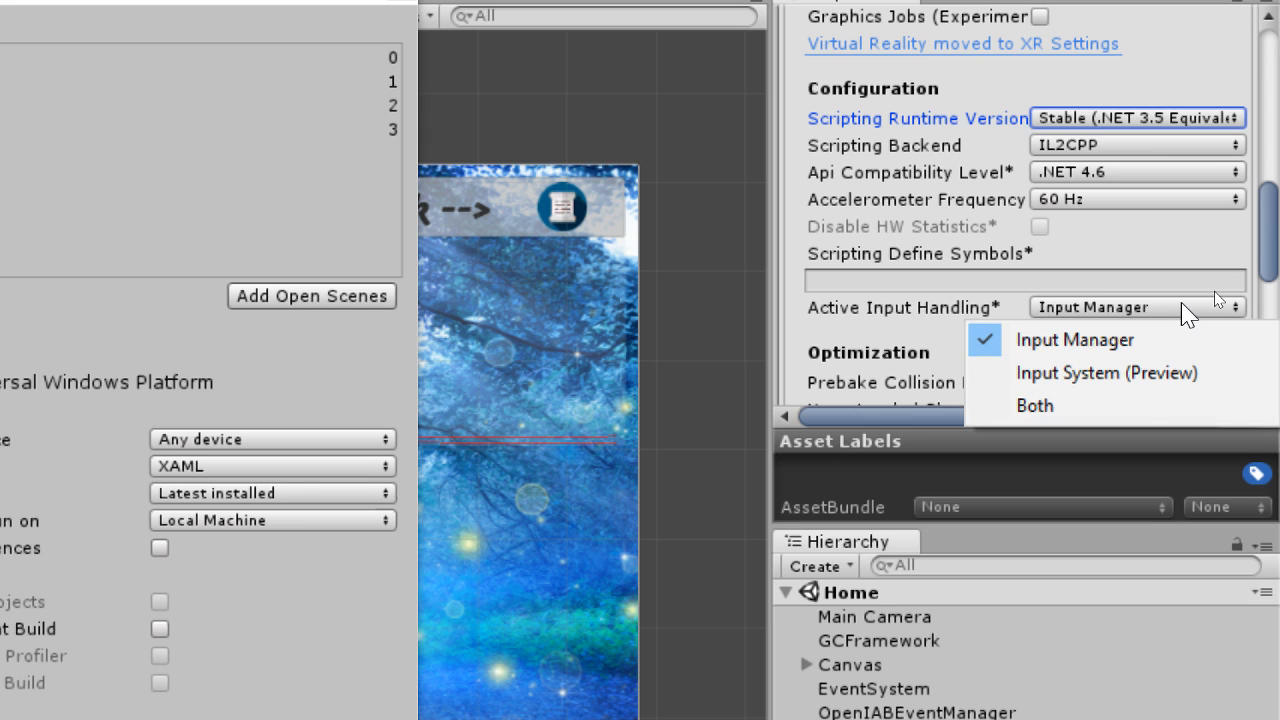
left_click(1135, 340)
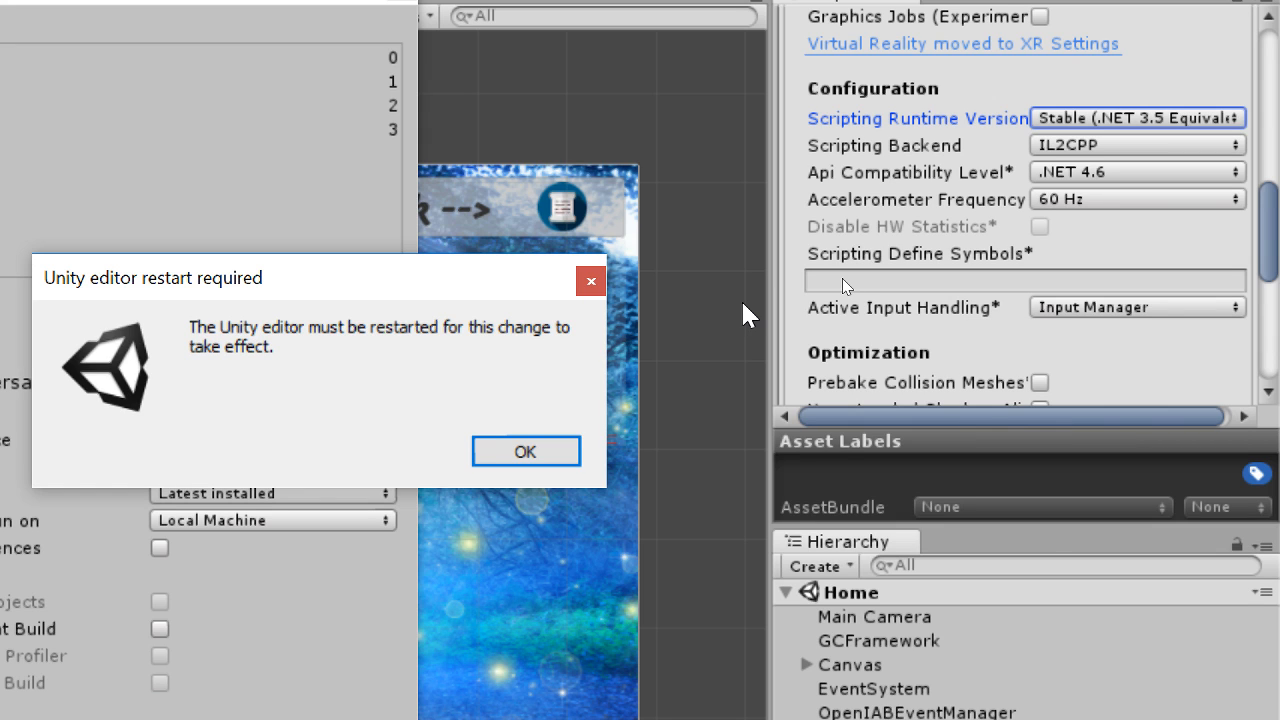
left_click(591, 282)
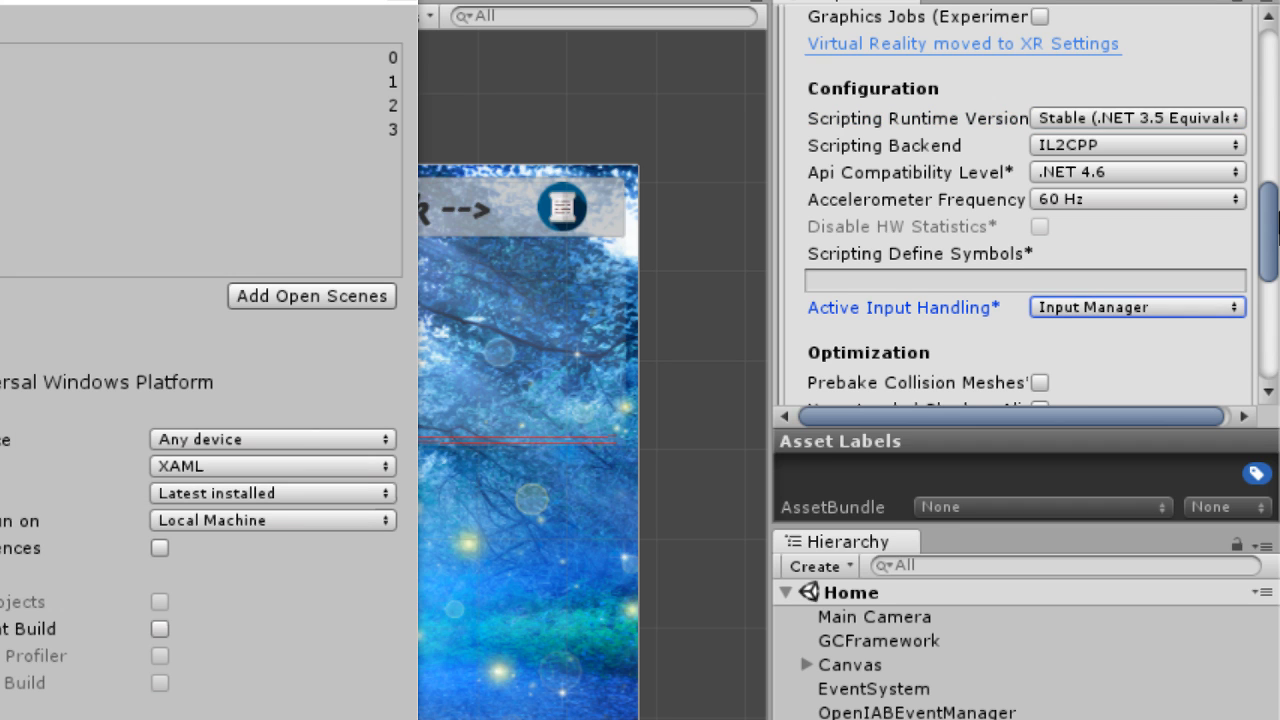
Look over the Optimization and Logging settings for the Universal Windows Platform build.
left_click_drag(1276, 229, 1275, 247)
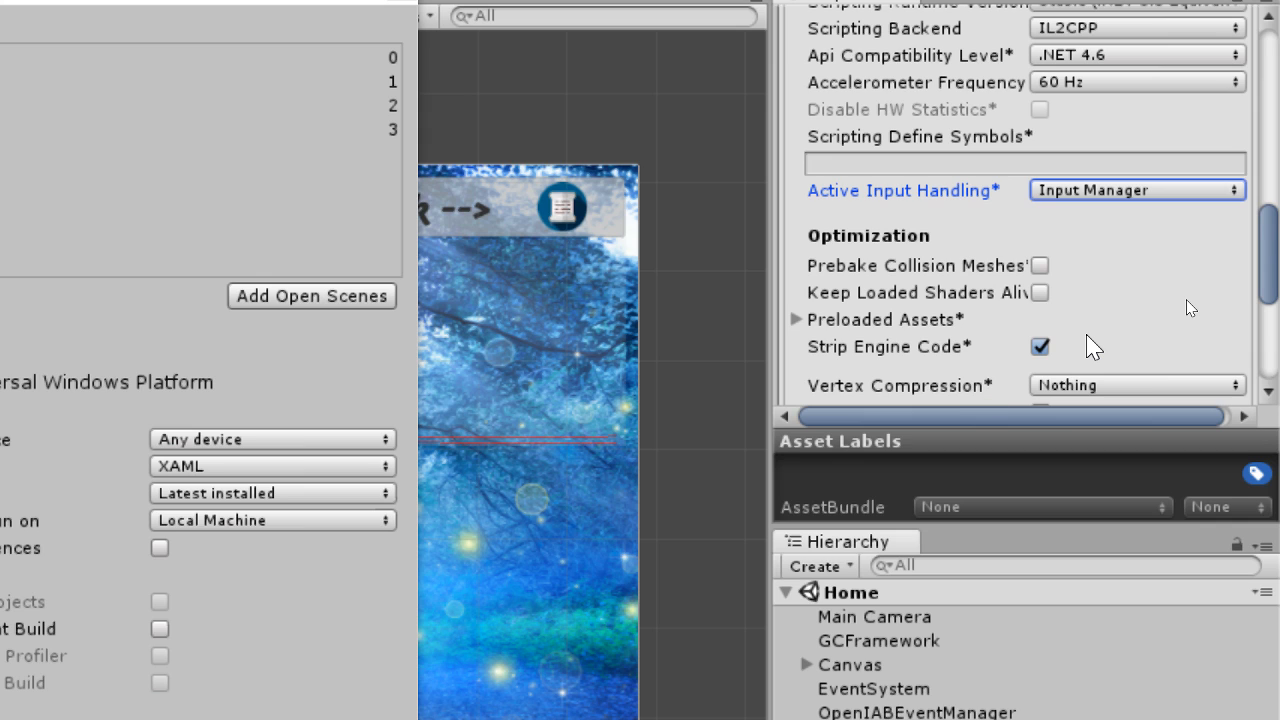
left_click_drag(1269, 253, 1275, 295)
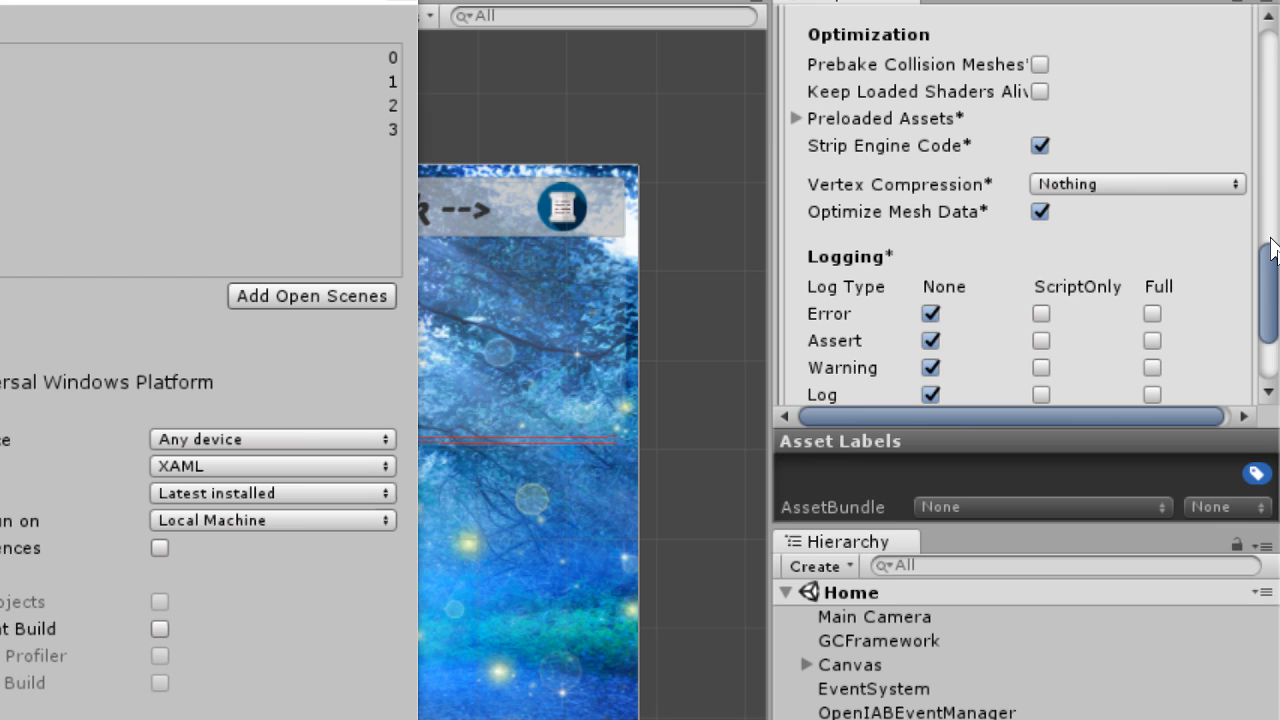
scroll(985, 296, "down", 4)
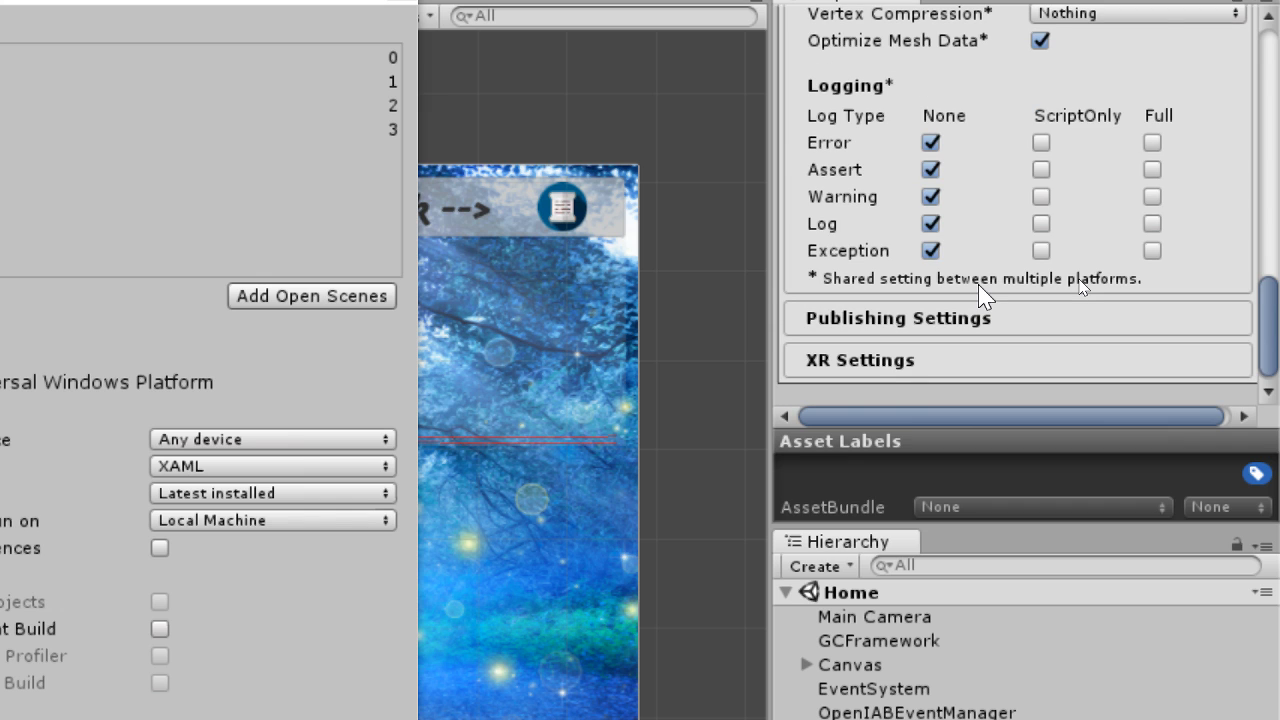
Expand the publishing settings and examine the package version, certificate and application UI details.
left_click(985, 318)
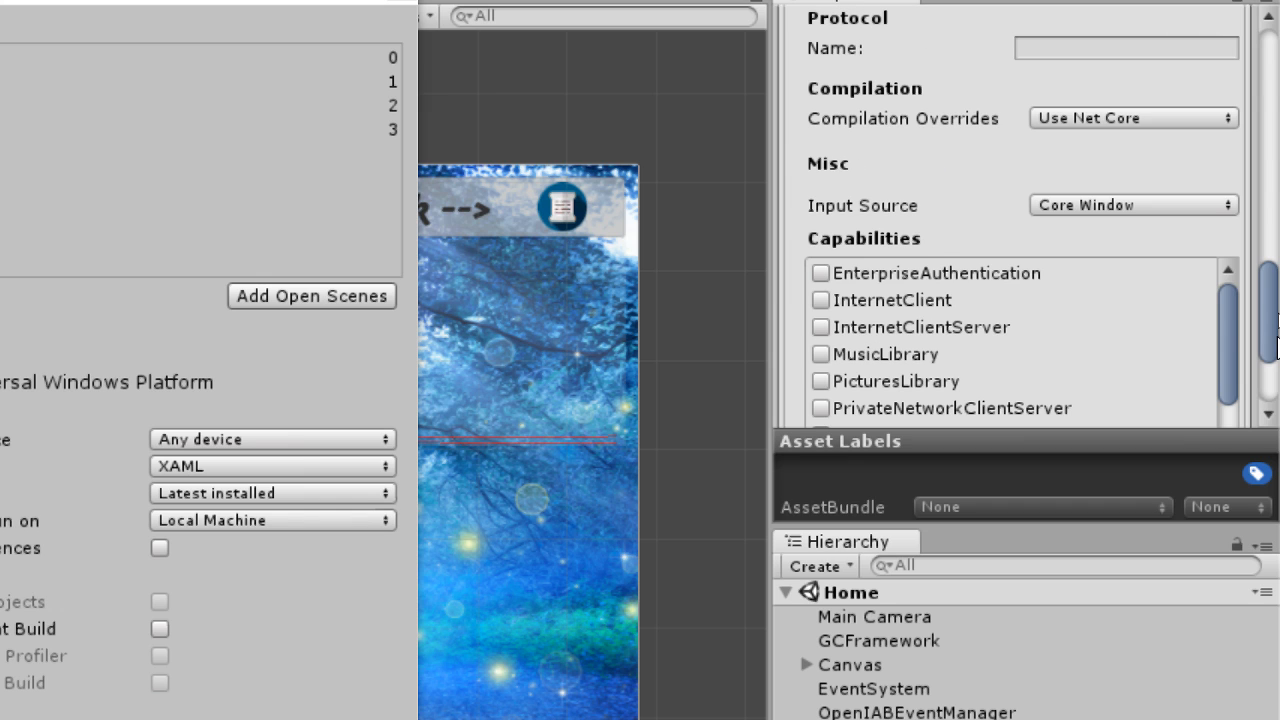
left_click_drag(1276, 345, 1266, 218)
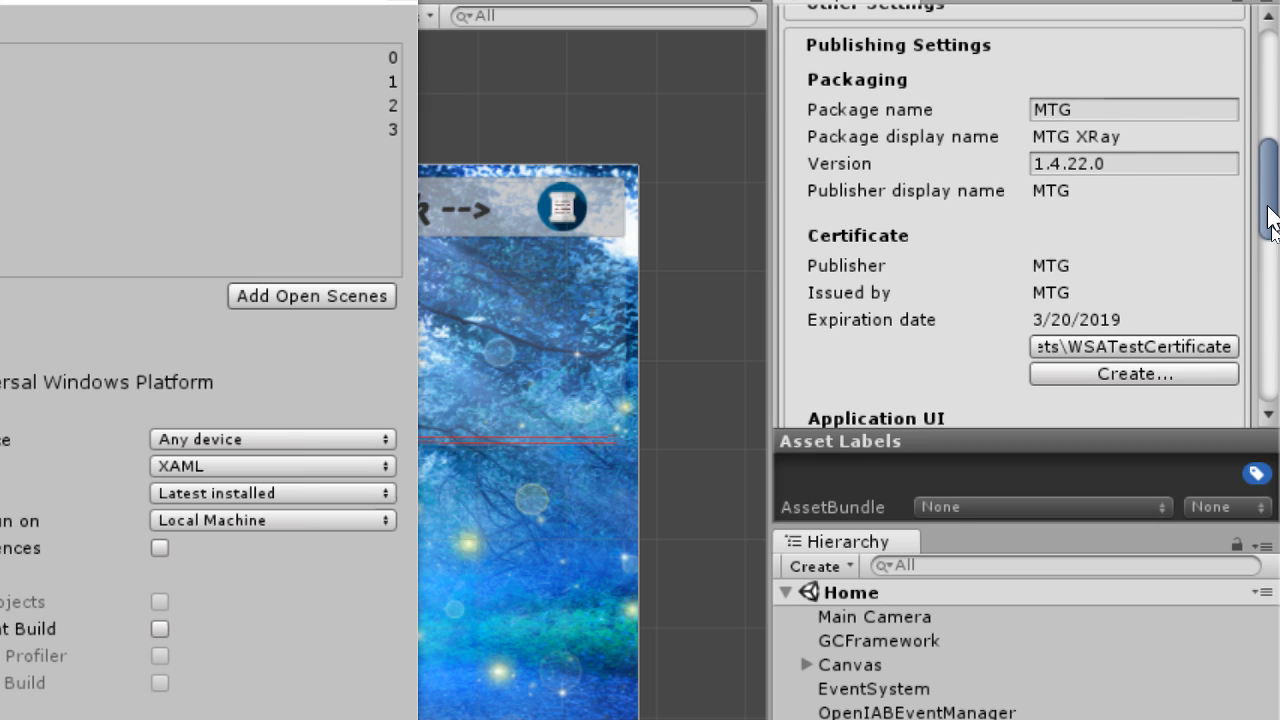
left_click(1112, 163)
left_click(1112, 163)
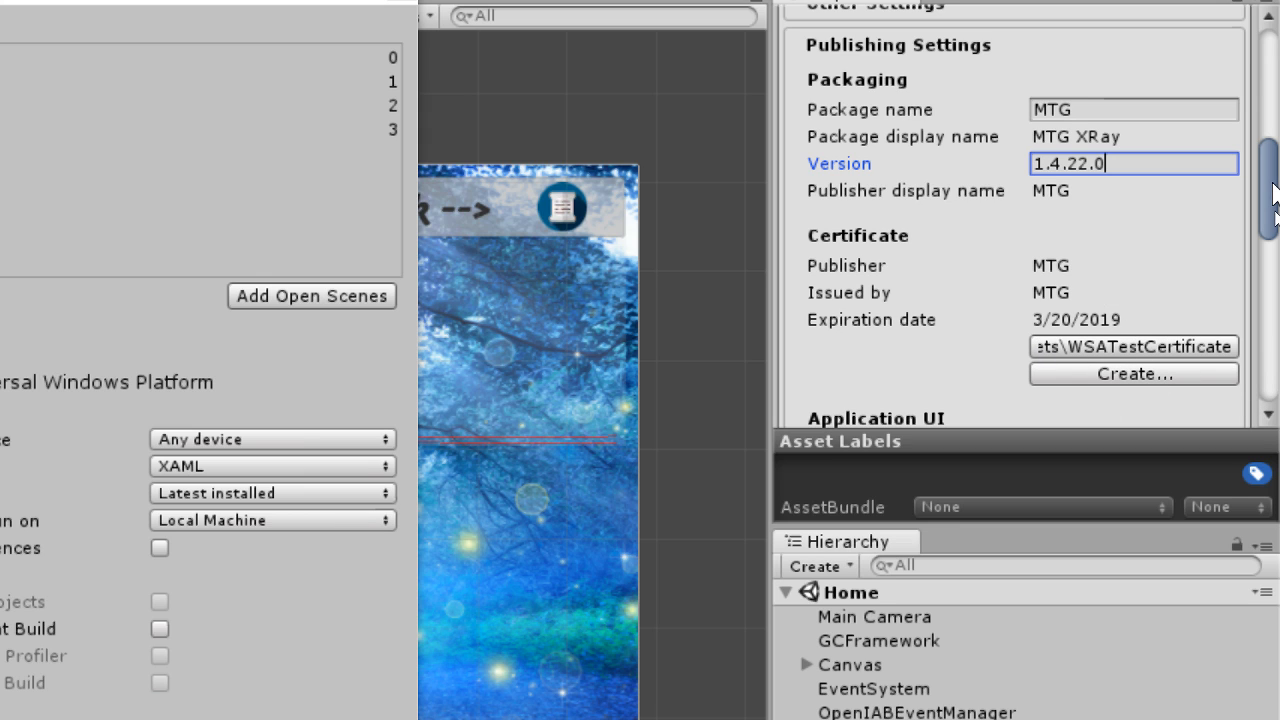
left_click_drag(1273, 183, 1273, 199)
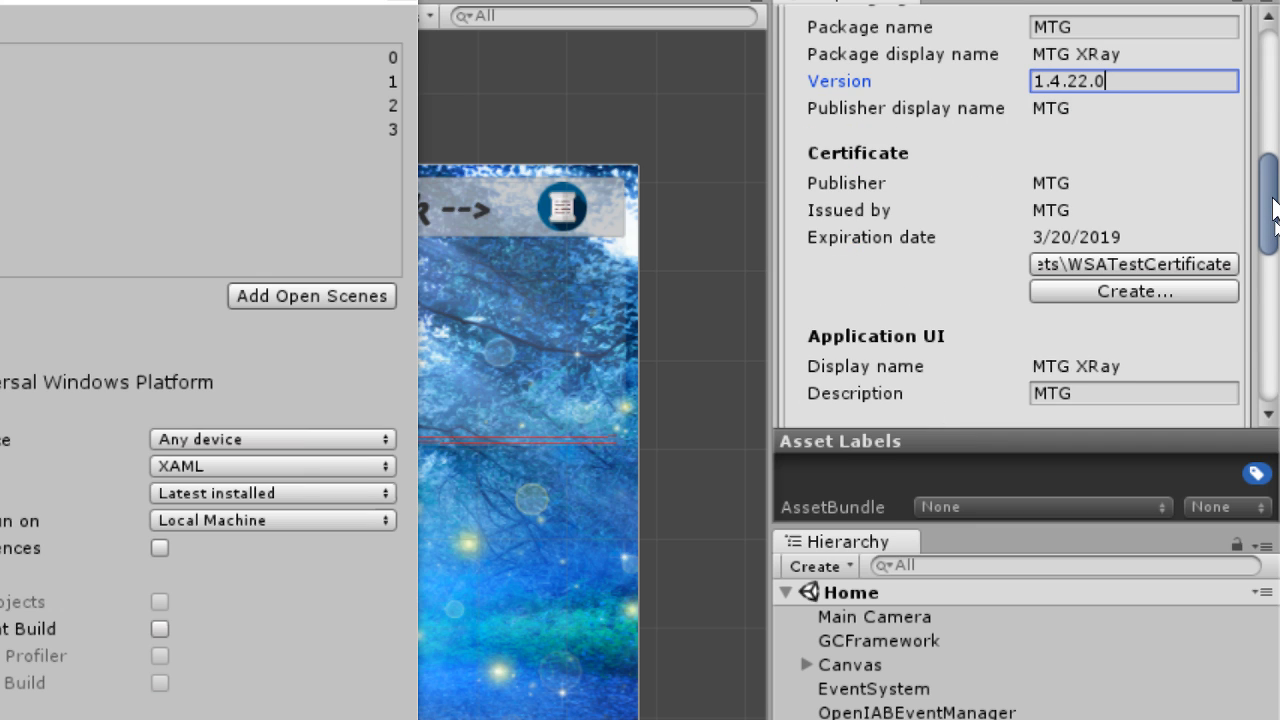
left_click_drag(1273, 210, 1275, 310)
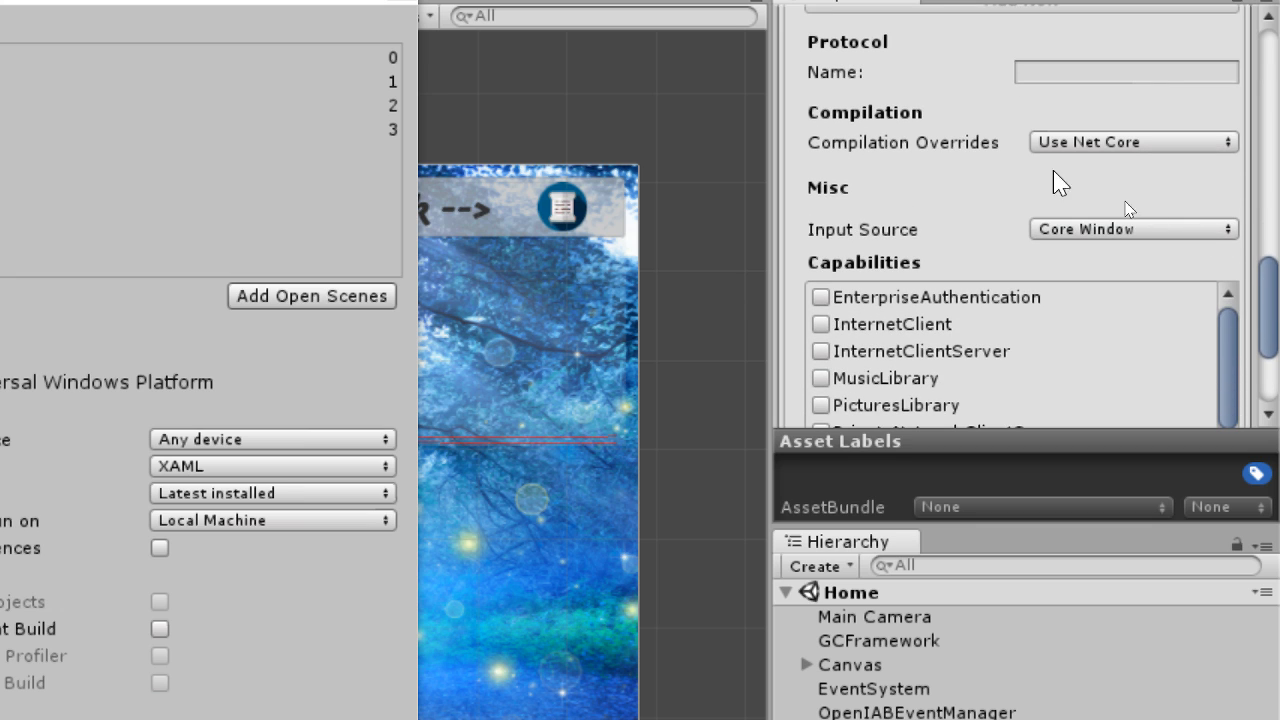
Review the compilation override and input source options, keeping Use Net Core and Core Window, and return to the general player settings.
left_click(1148, 141)
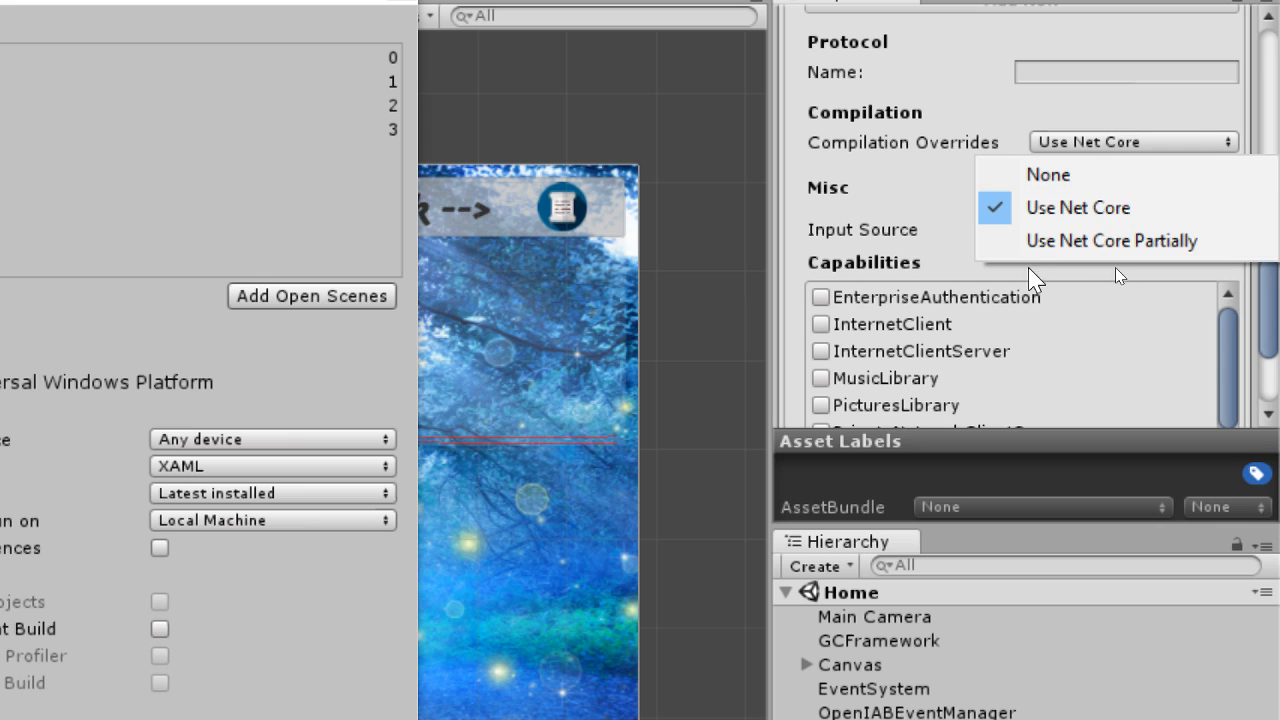
left_click(1010, 120)
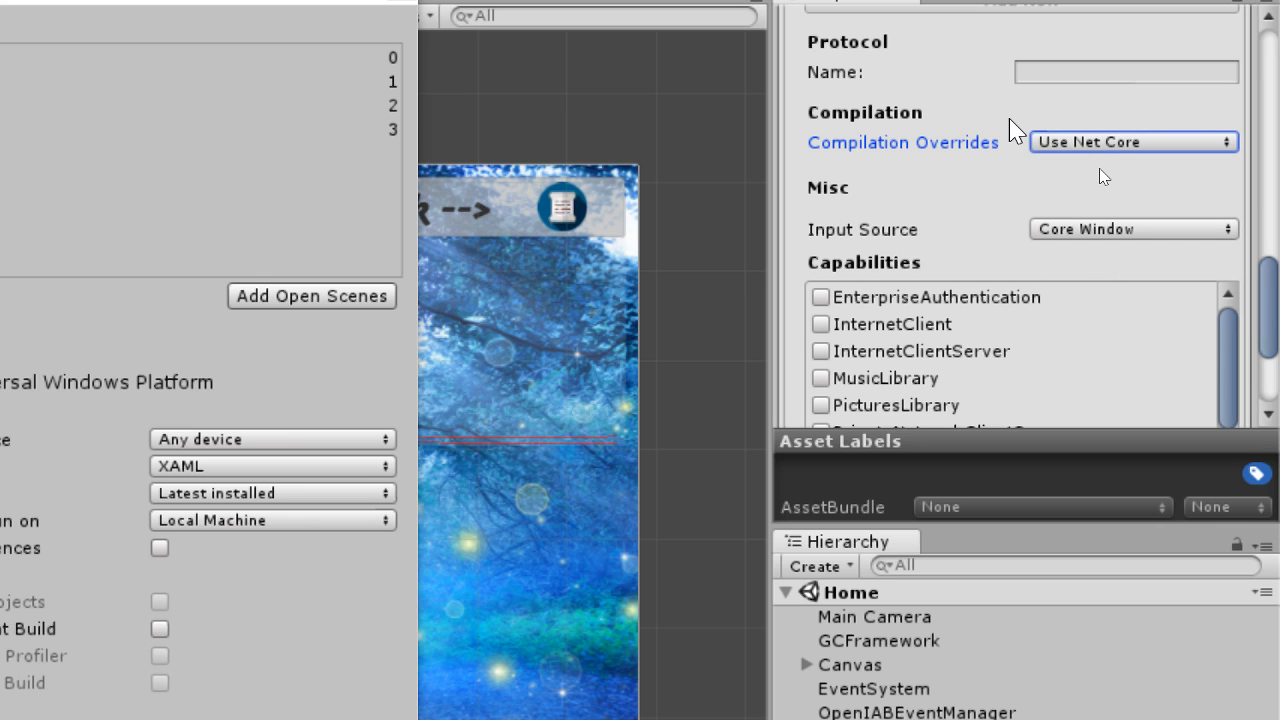
left_click(1181, 231)
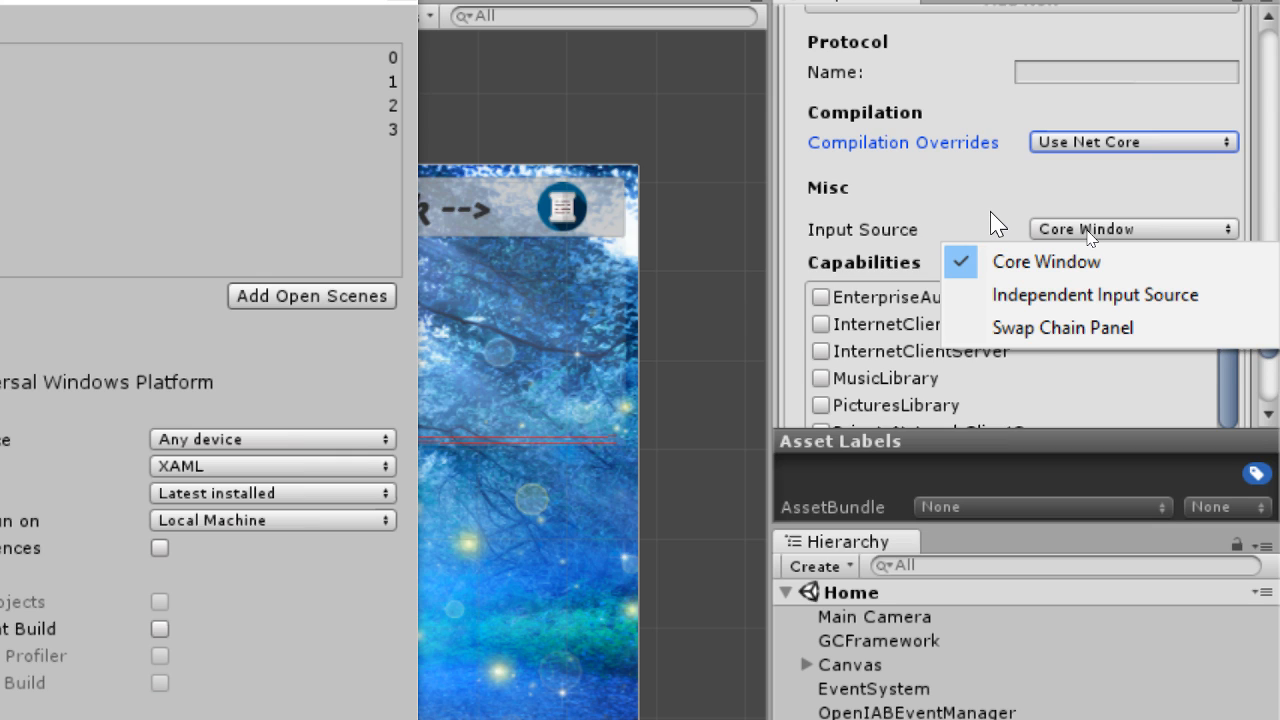
left_click(1089, 234)
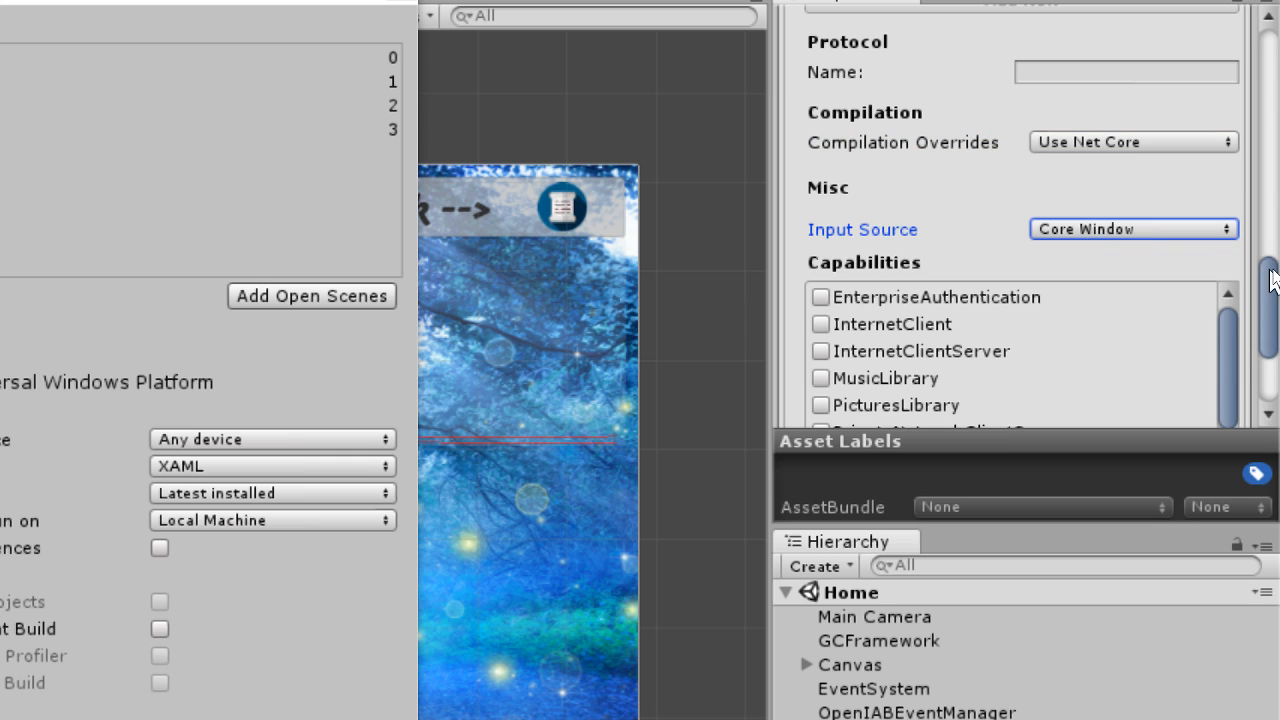
left_click_drag(1268, 271, 1258, 110)
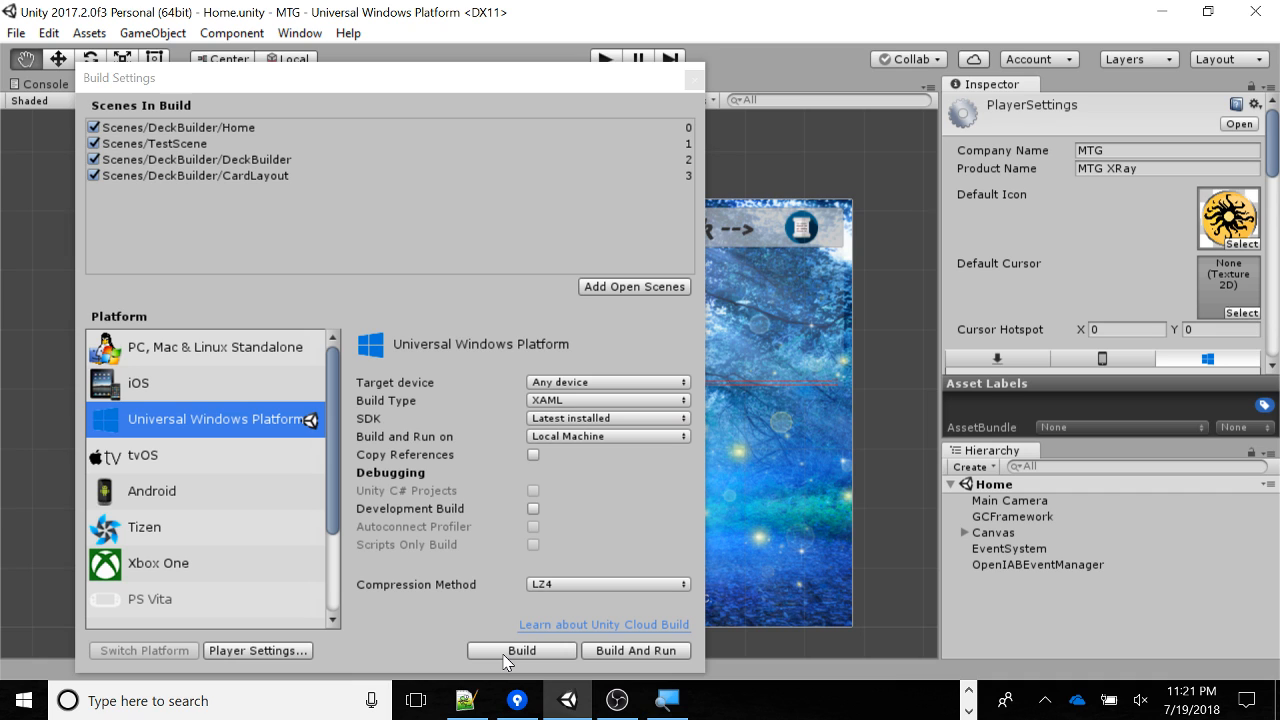
Start a Universal Windows Platform build to view the output folder choice, and cancel the folder selection.
left_click(504, 655)
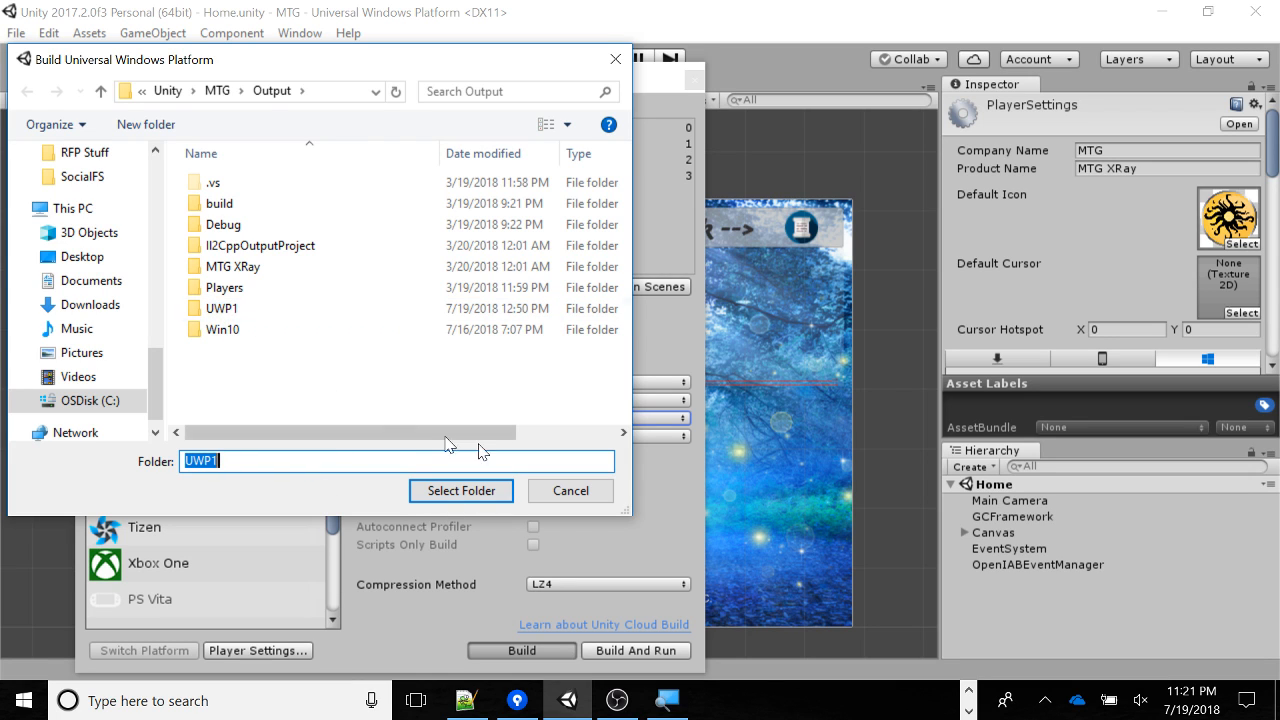
left_click(547, 494)
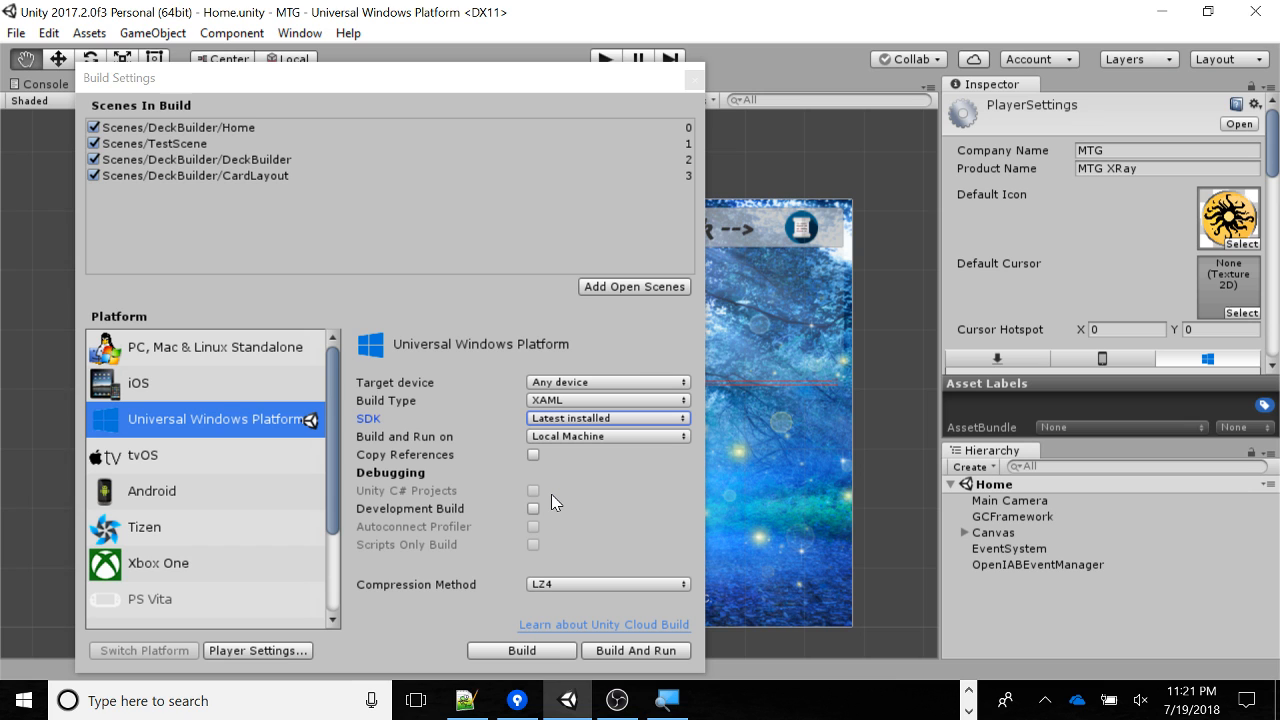
Switch to File Explorer, browse from the mtgxray folder to Unity\MTG\Output\UWP1, and open MTG XRay.sln in Visual Studio.
key("alt+Tab")
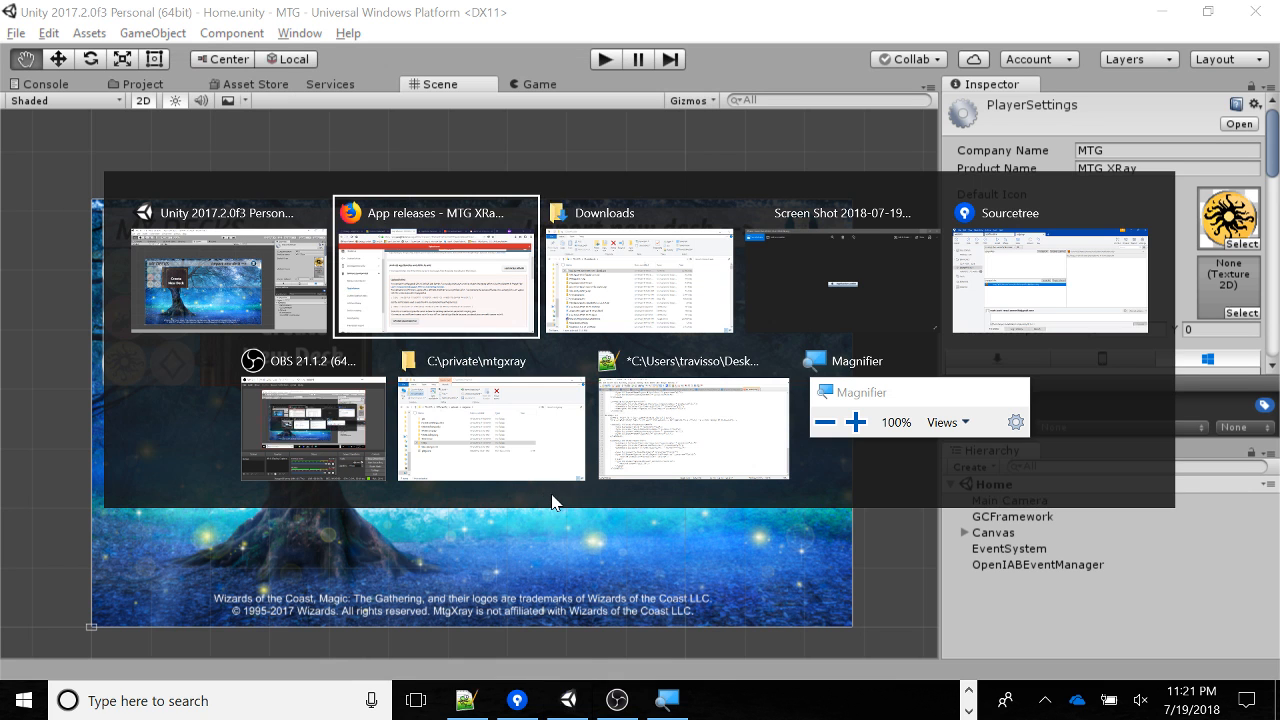
key("alt+Tab")
key("alt+Tab")
key("alt+Tab")
key("alt+Tab")
key("alt+Tab")
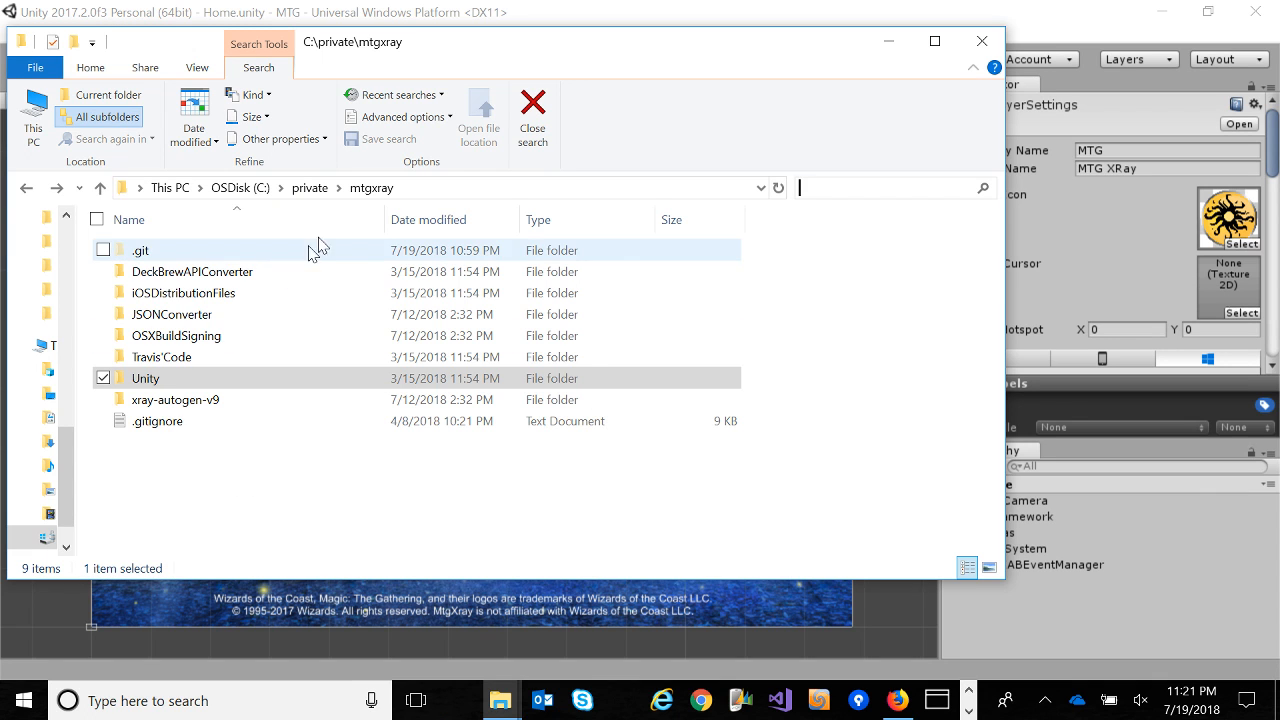
double_click(162, 381)
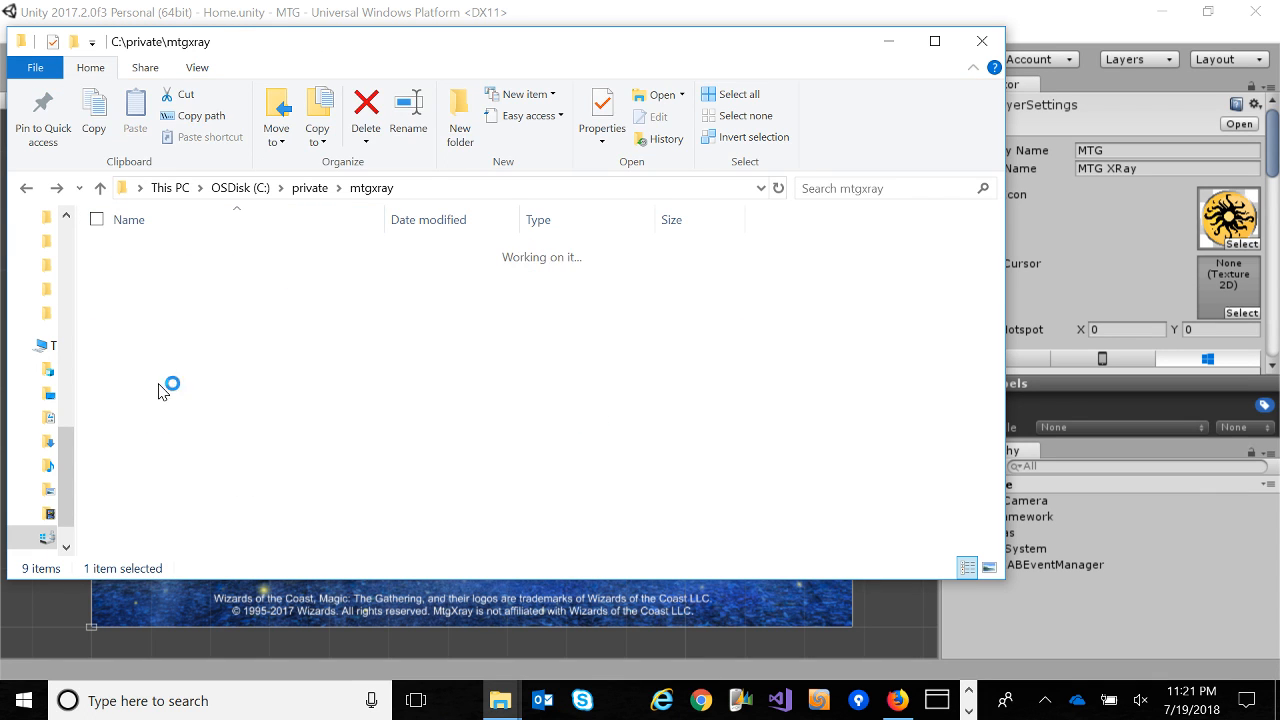
double_click(143, 251)
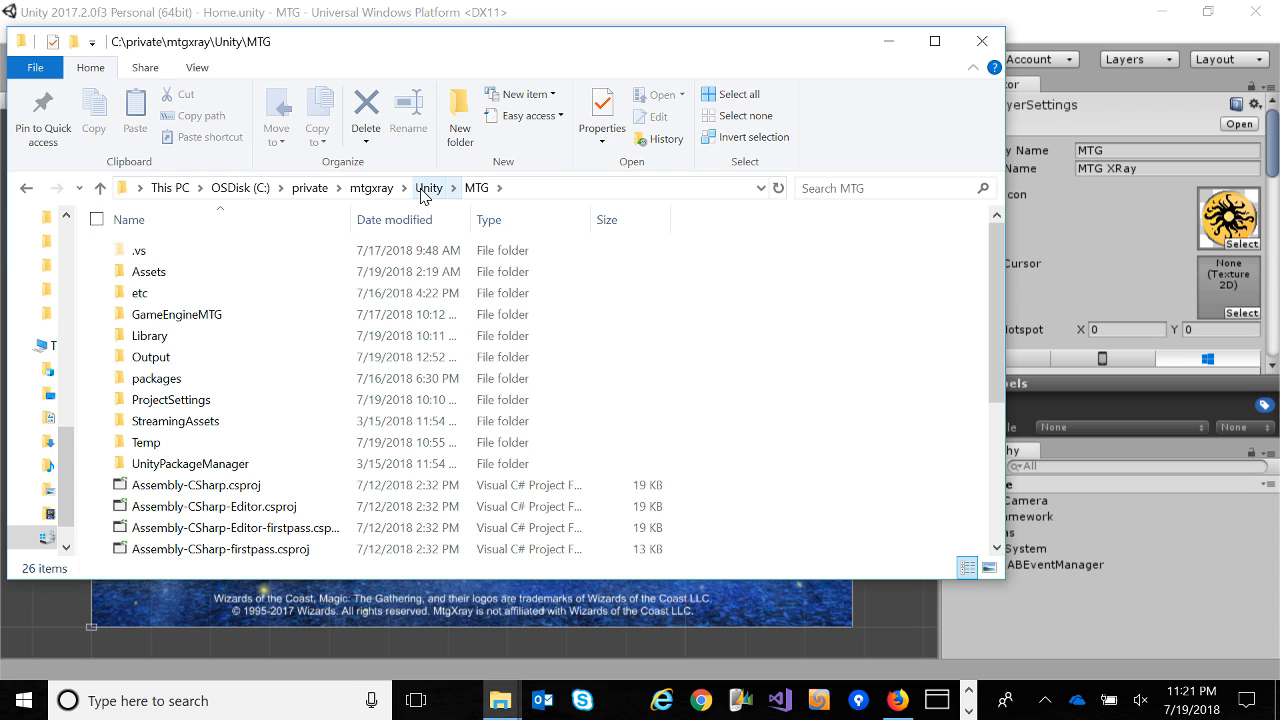
double_click(150, 358)
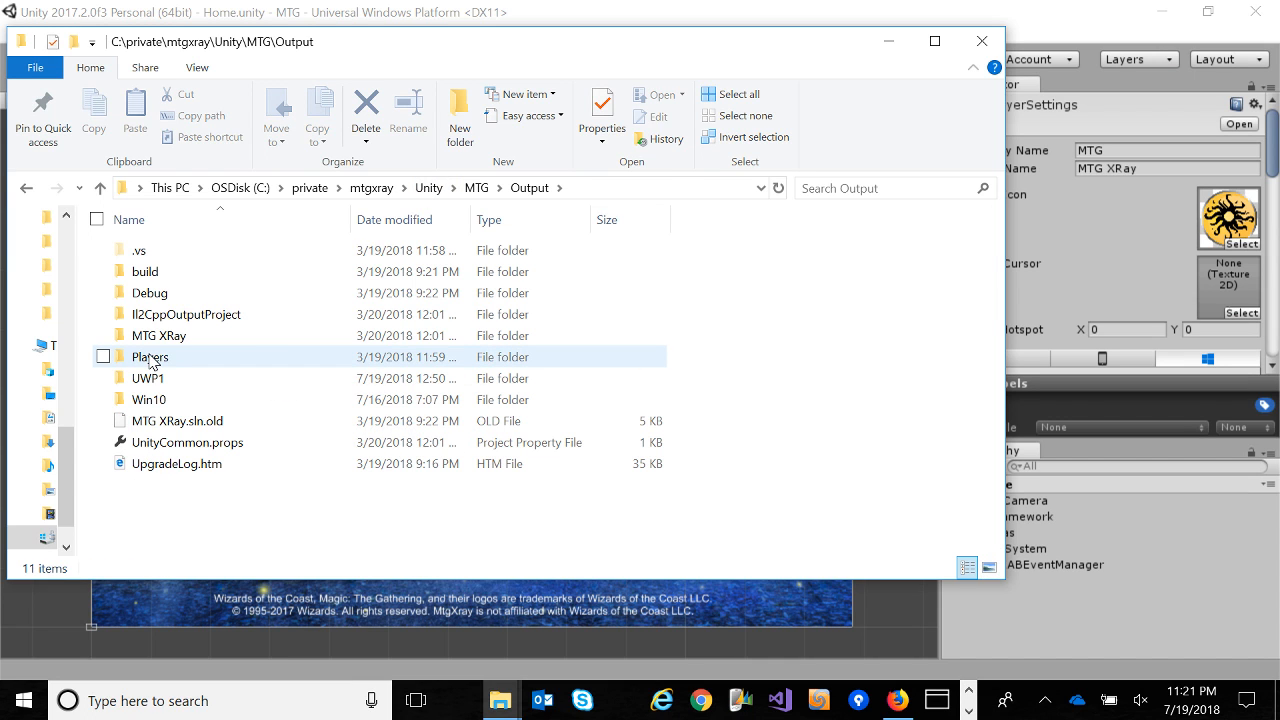
double_click(172, 384)
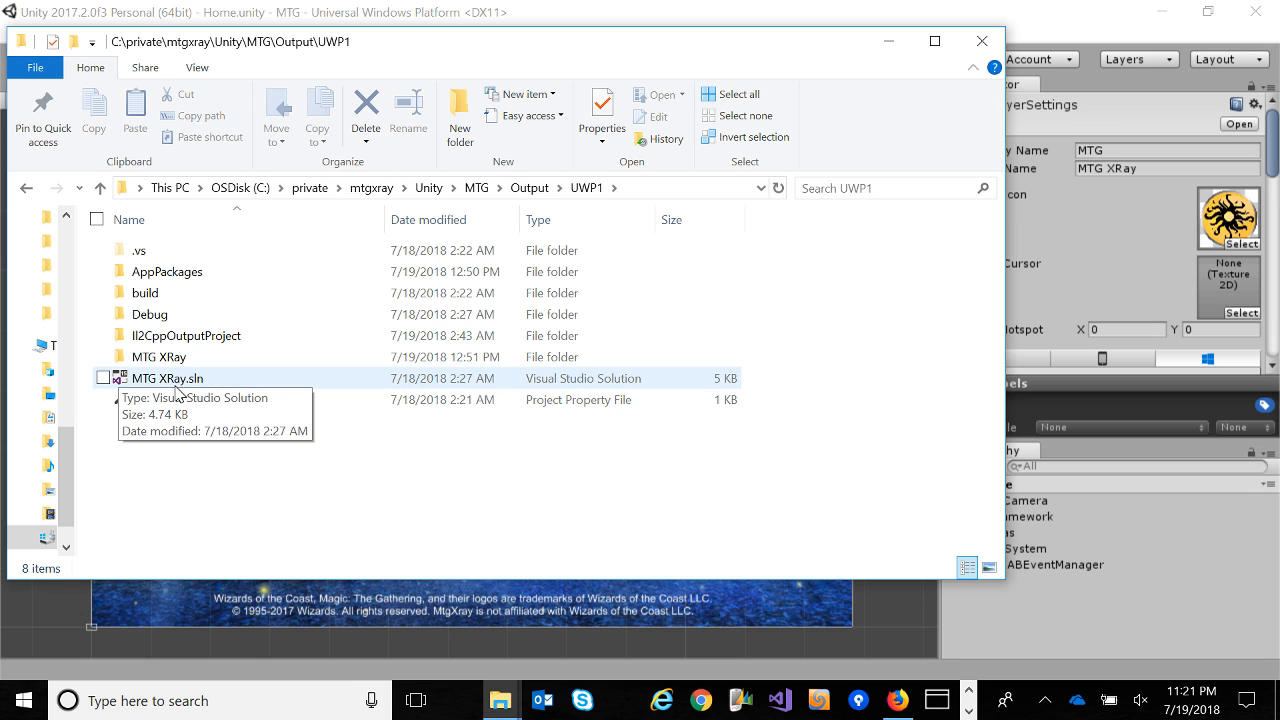
double_click(201, 381)
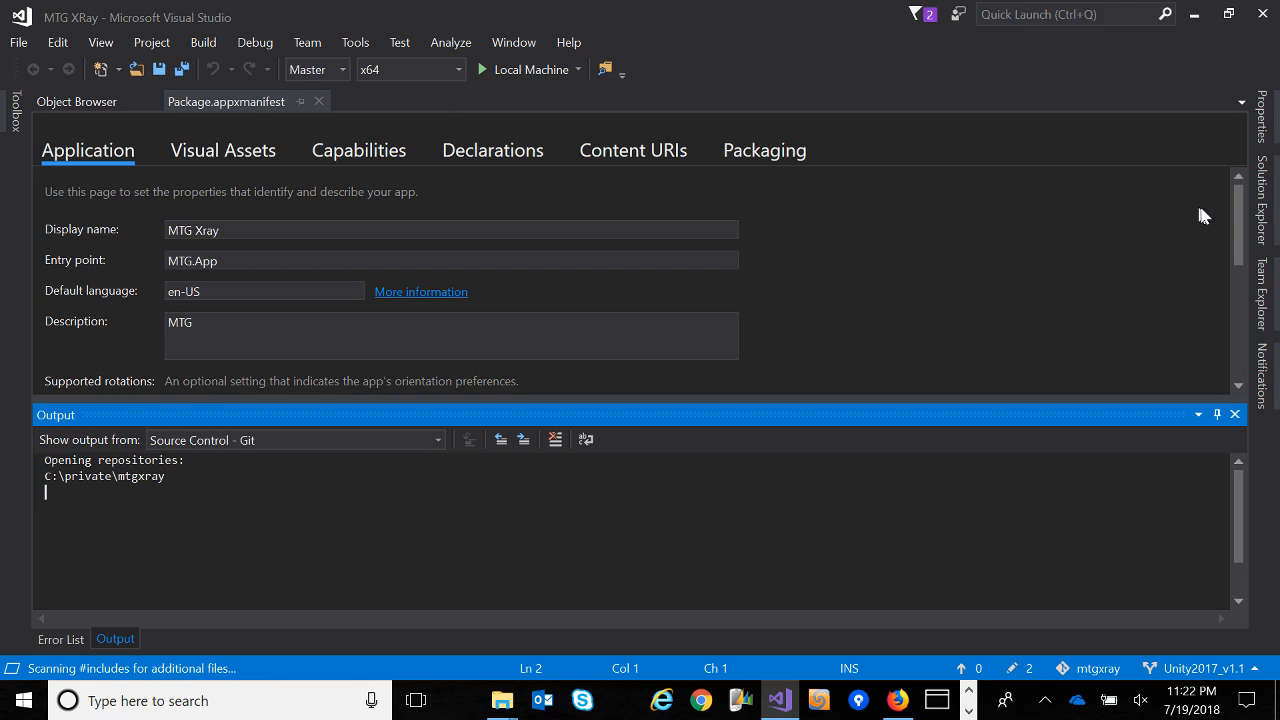
Show the solution's projects and look over the contents of Il2CppOutputProject, collapsing it again.
left_click(1262, 224)
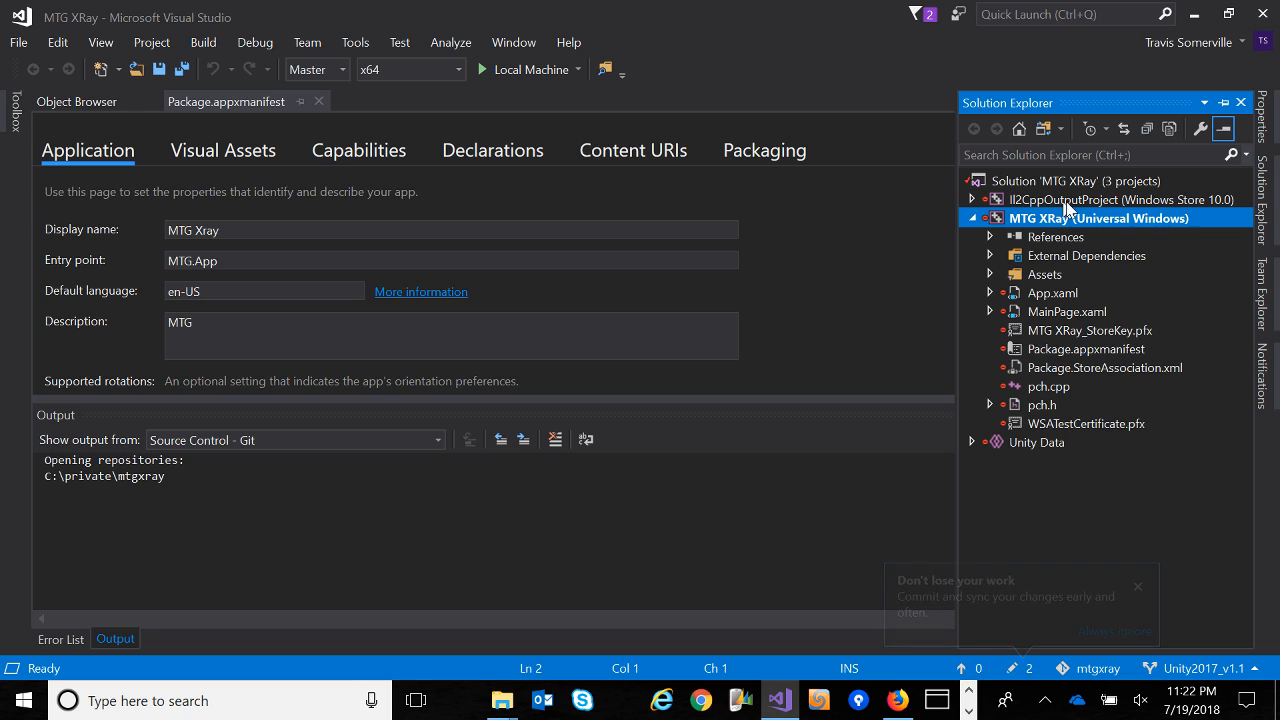
left_click(971, 200)
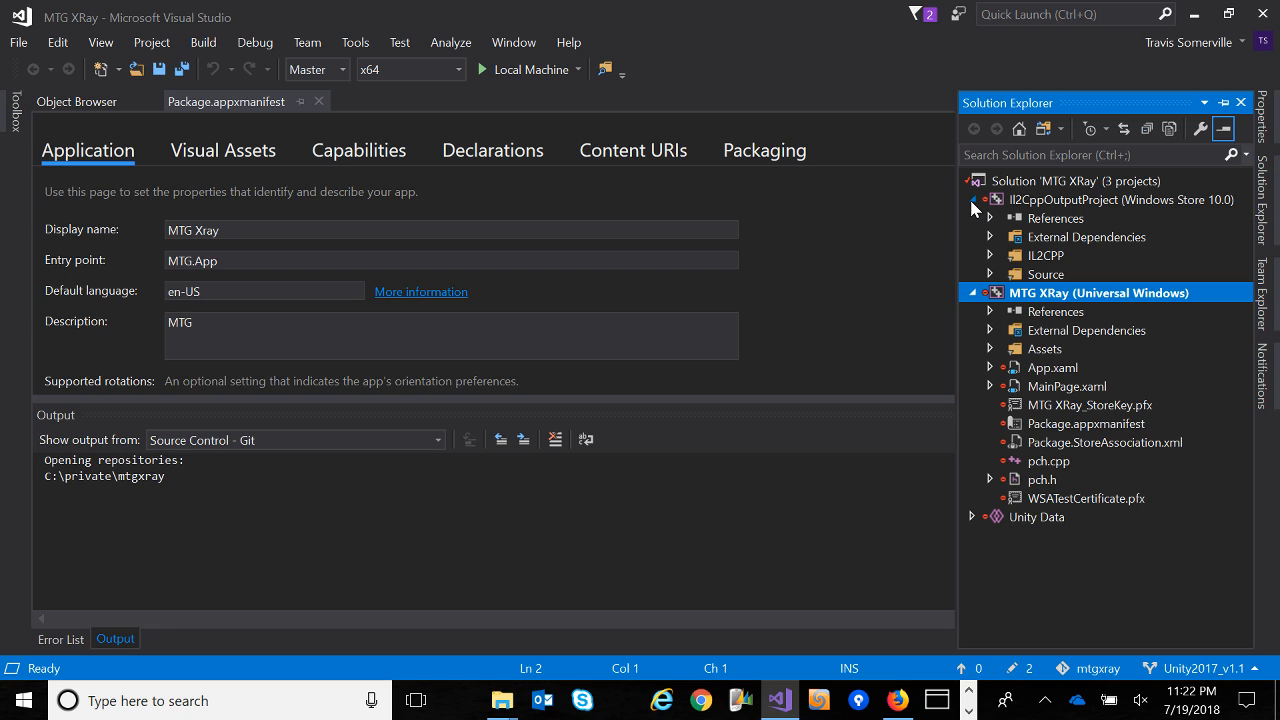
left_click(971, 202)
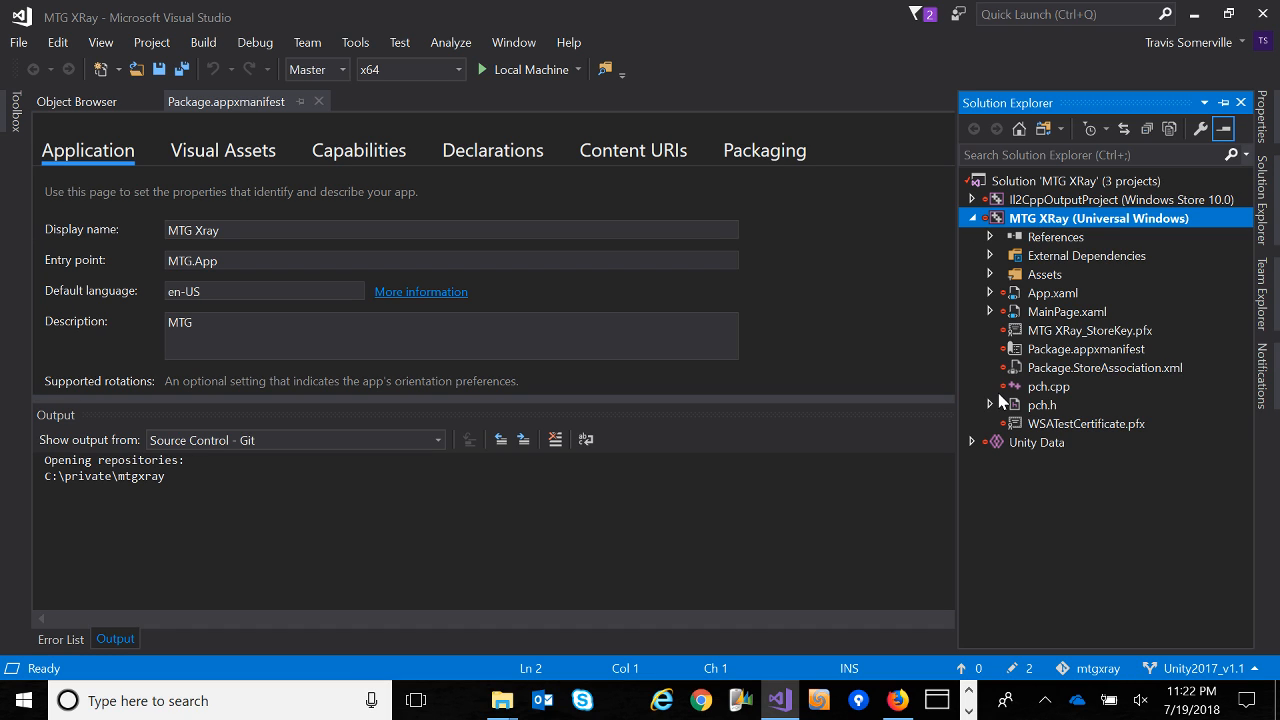
Review the package manifest's application properties, supported rotations and tile update settings, and check the packaging name and version.
scroll(238, 340, "down", 4)
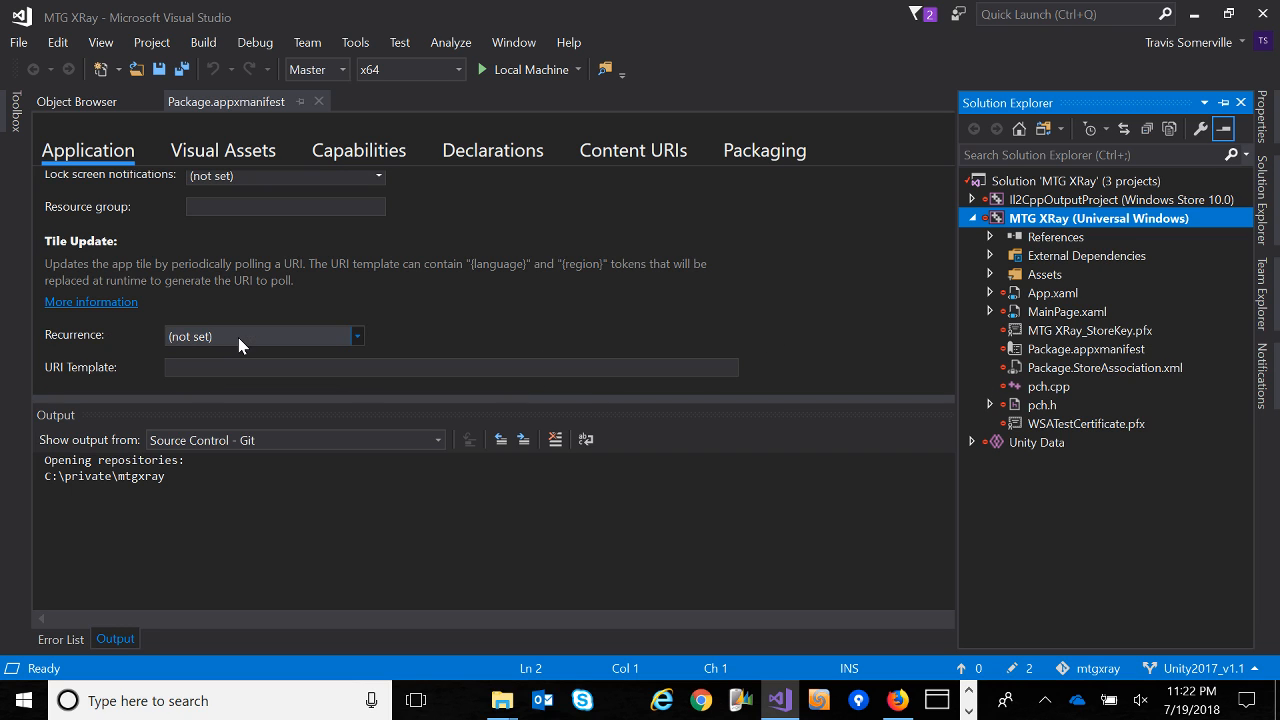
scroll(754, 288, "up", 5)
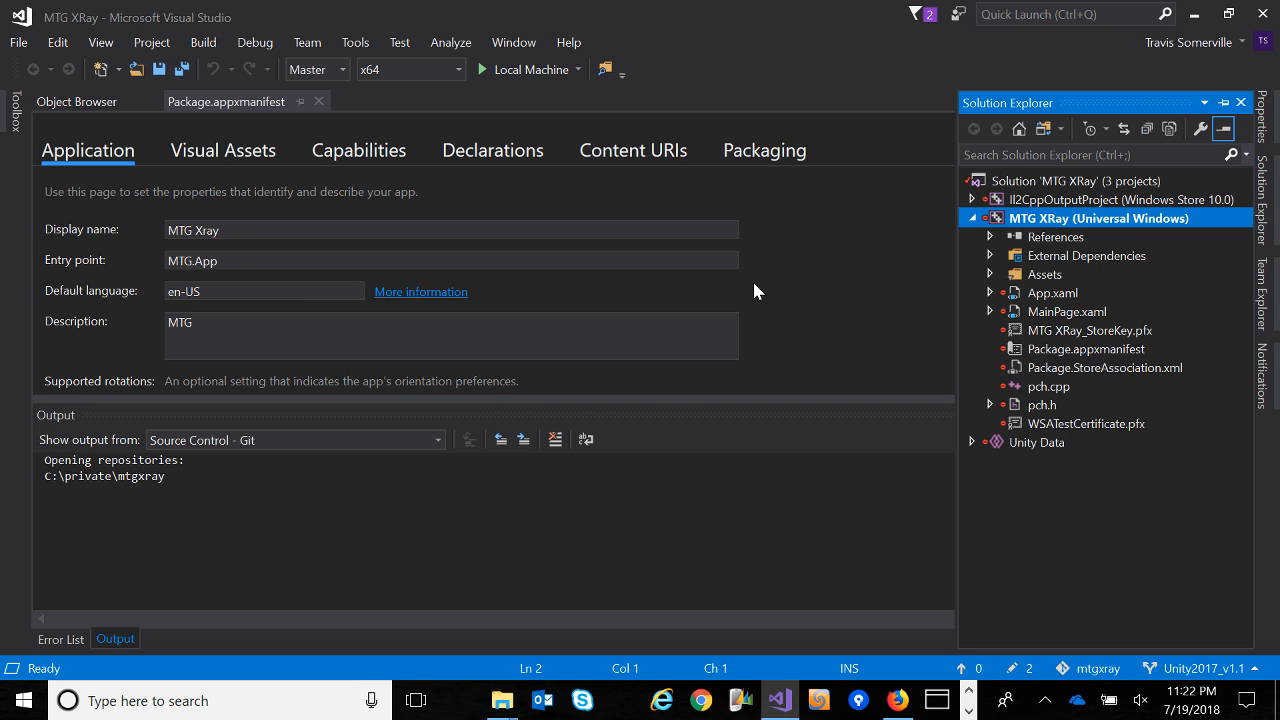
left_click(788, 299)
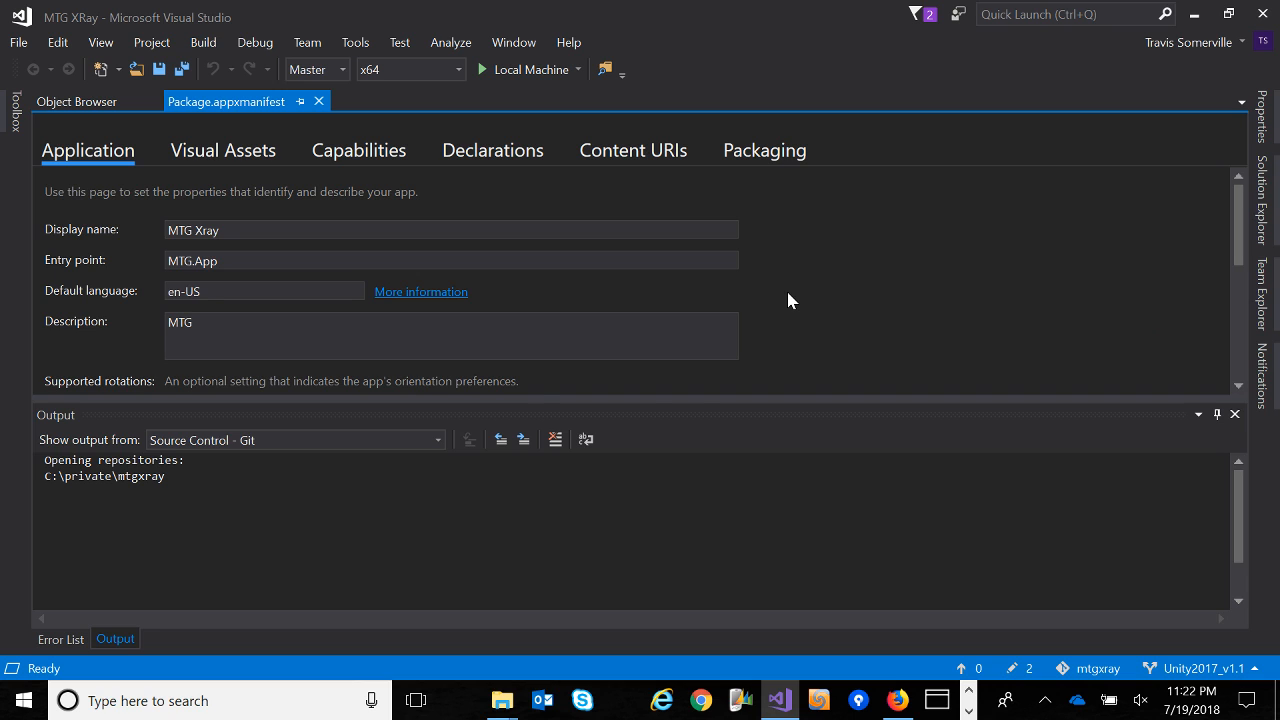
scroll(788, 299, "down", 3)
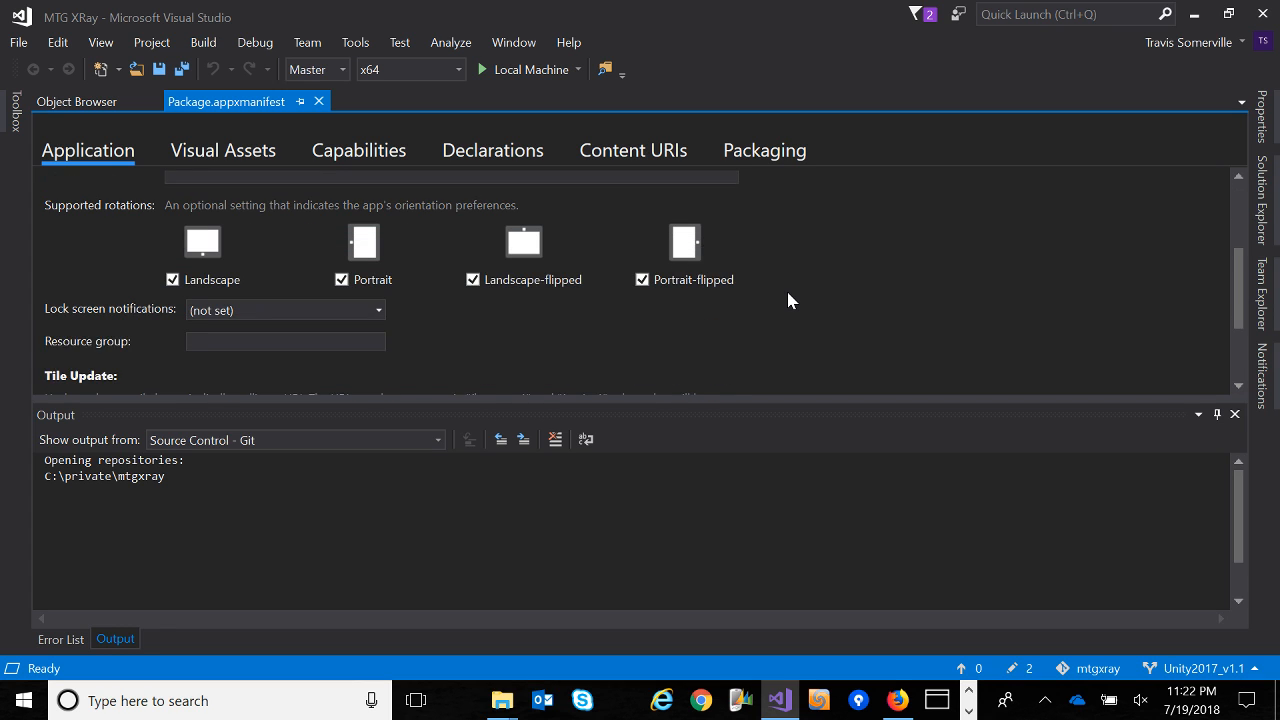
scroll(788, 299, "down", 3)
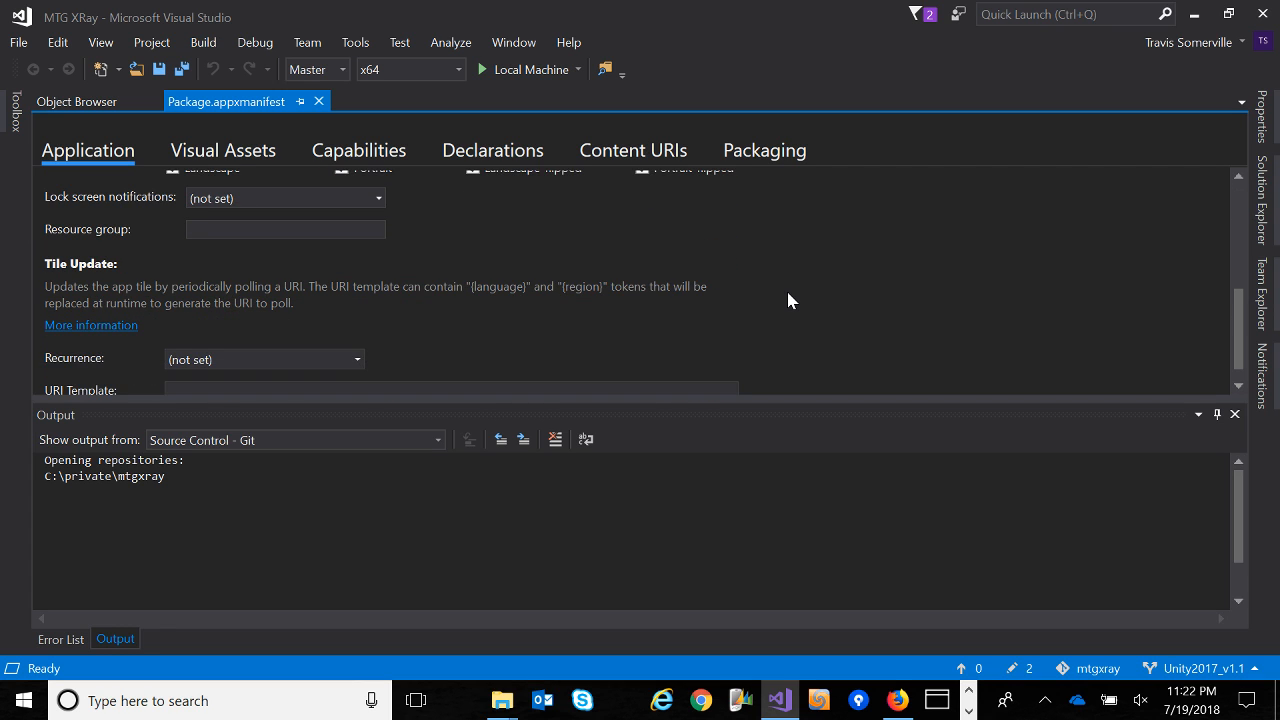
scroll(788, 299, "down", 1)
scroll(788, 300, "up", 7)
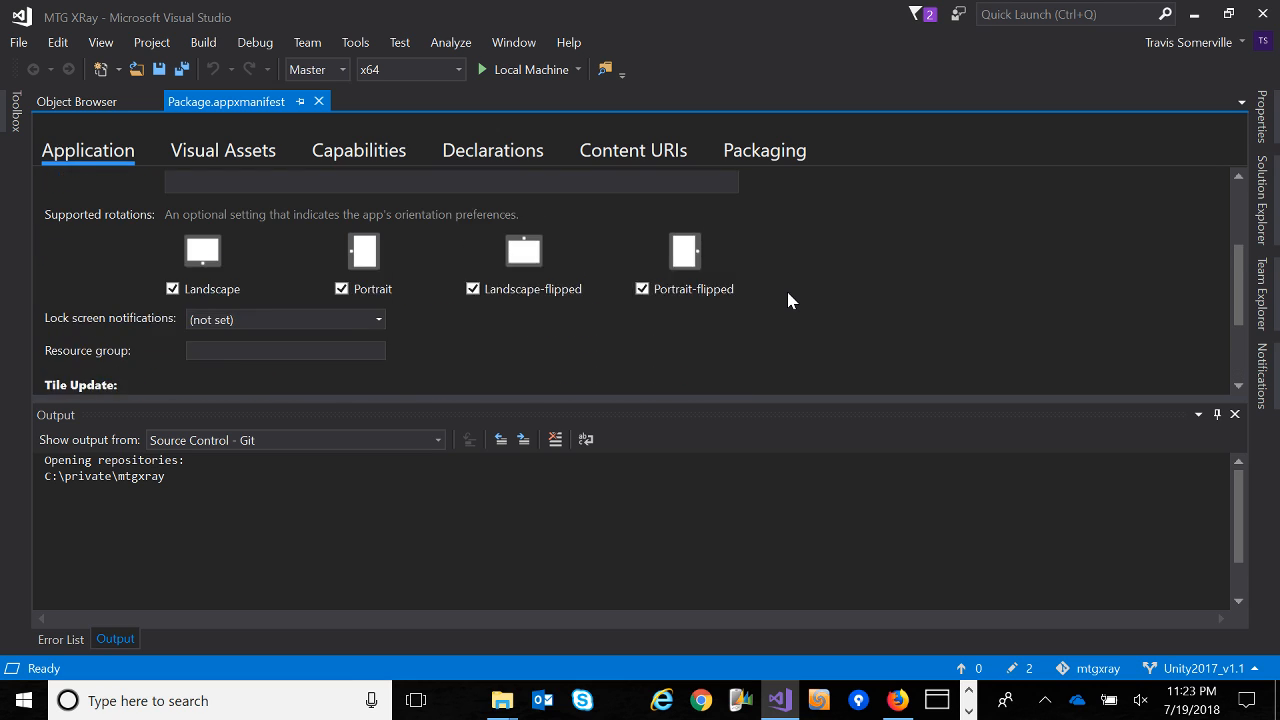
left_click(762, 152)
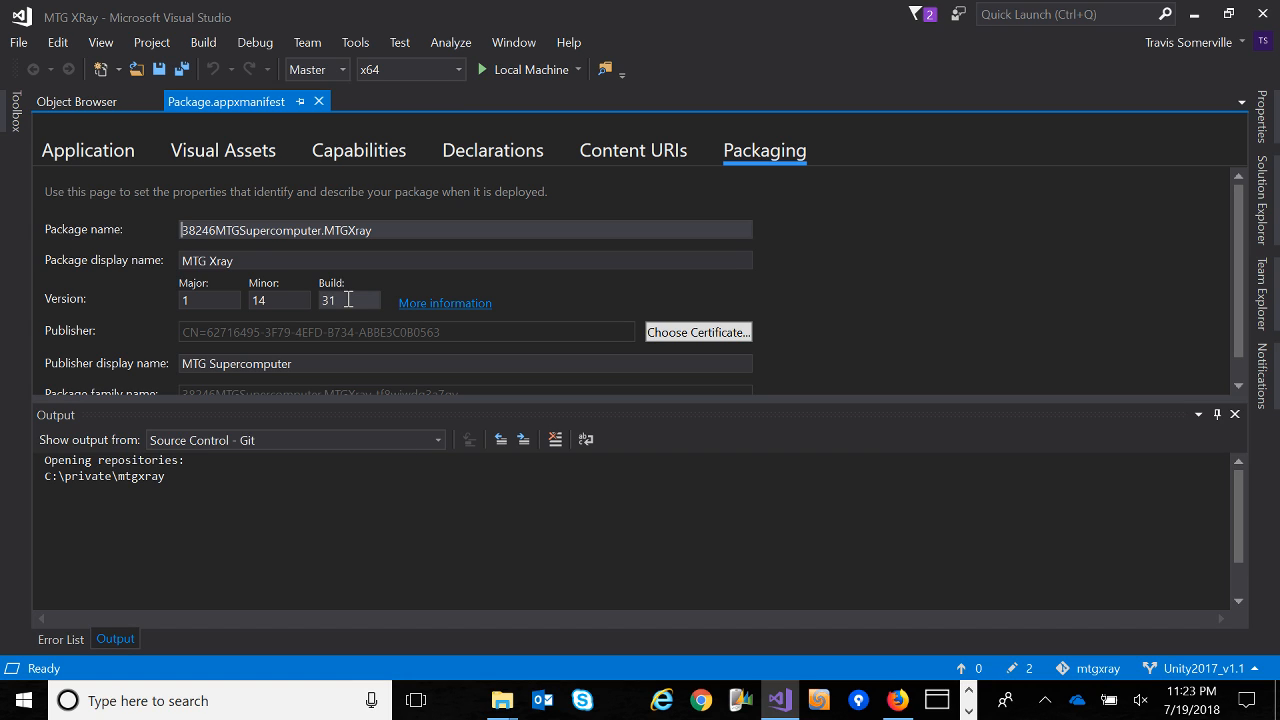
View the manifest's visual assets, browse for the asset generator's source image, and cancel the file selection.
left_click(238, 150)
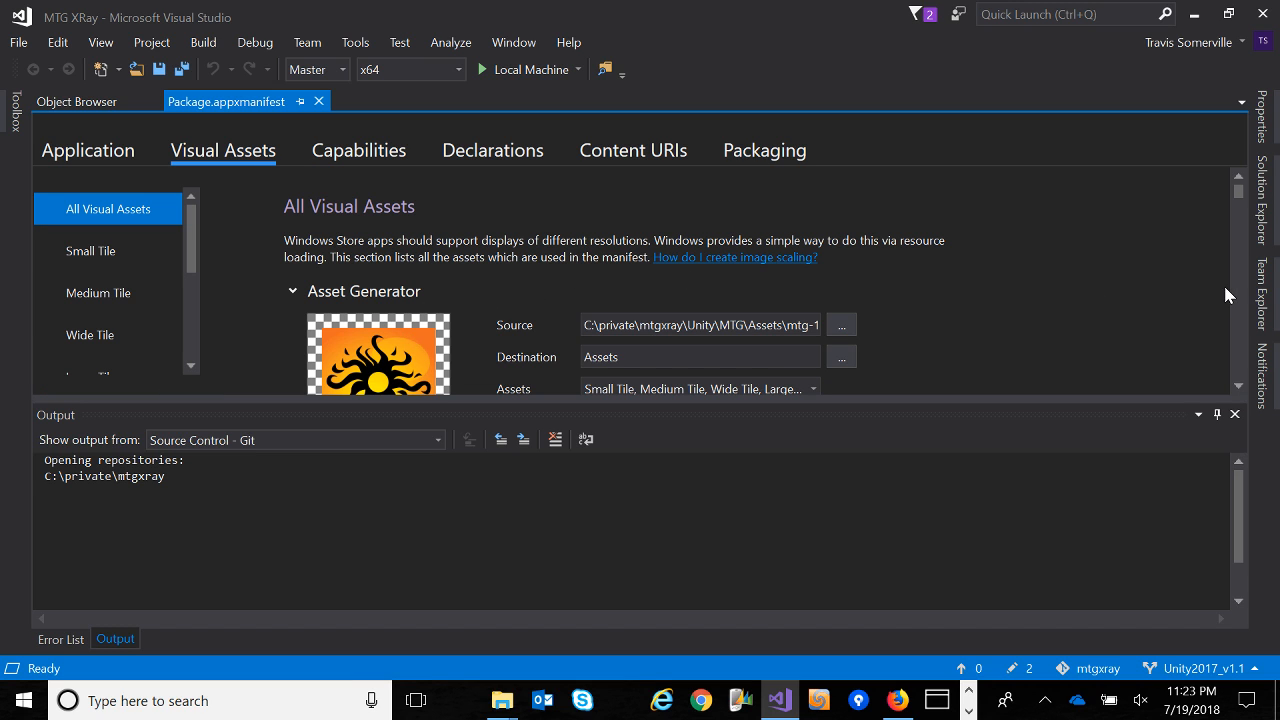
left_click(1238, 387)
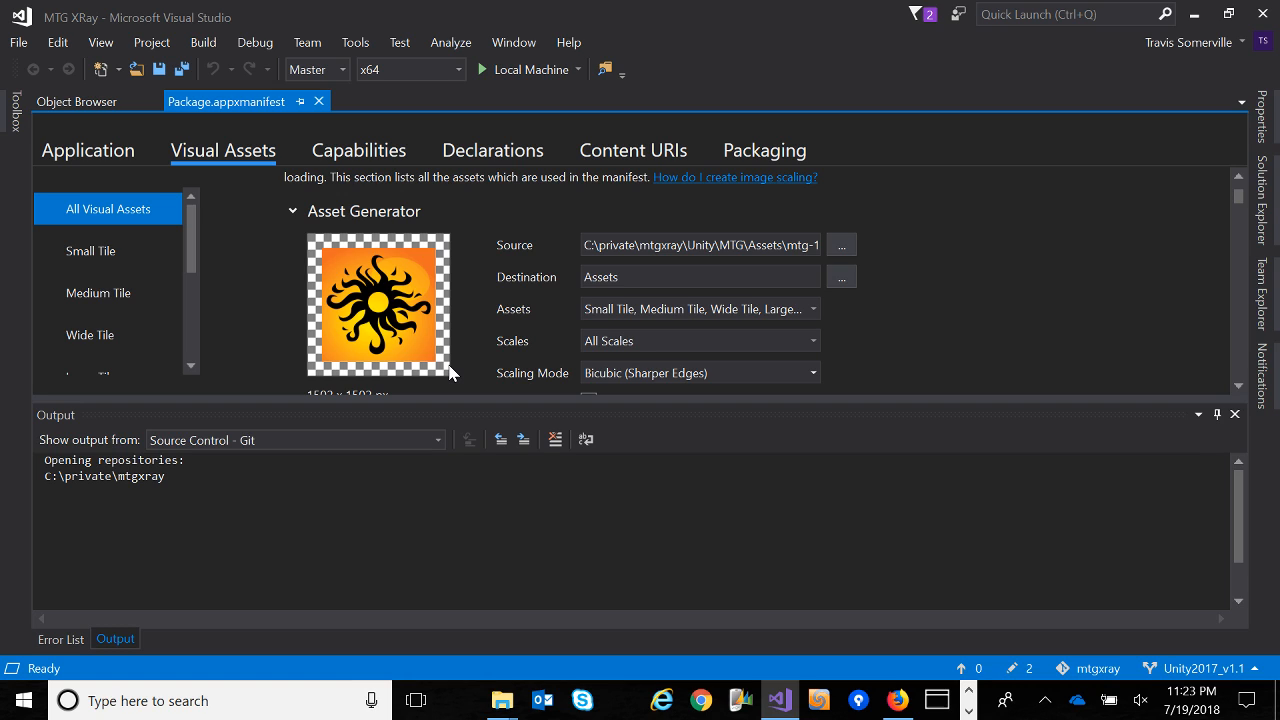
left_click(843, 247)
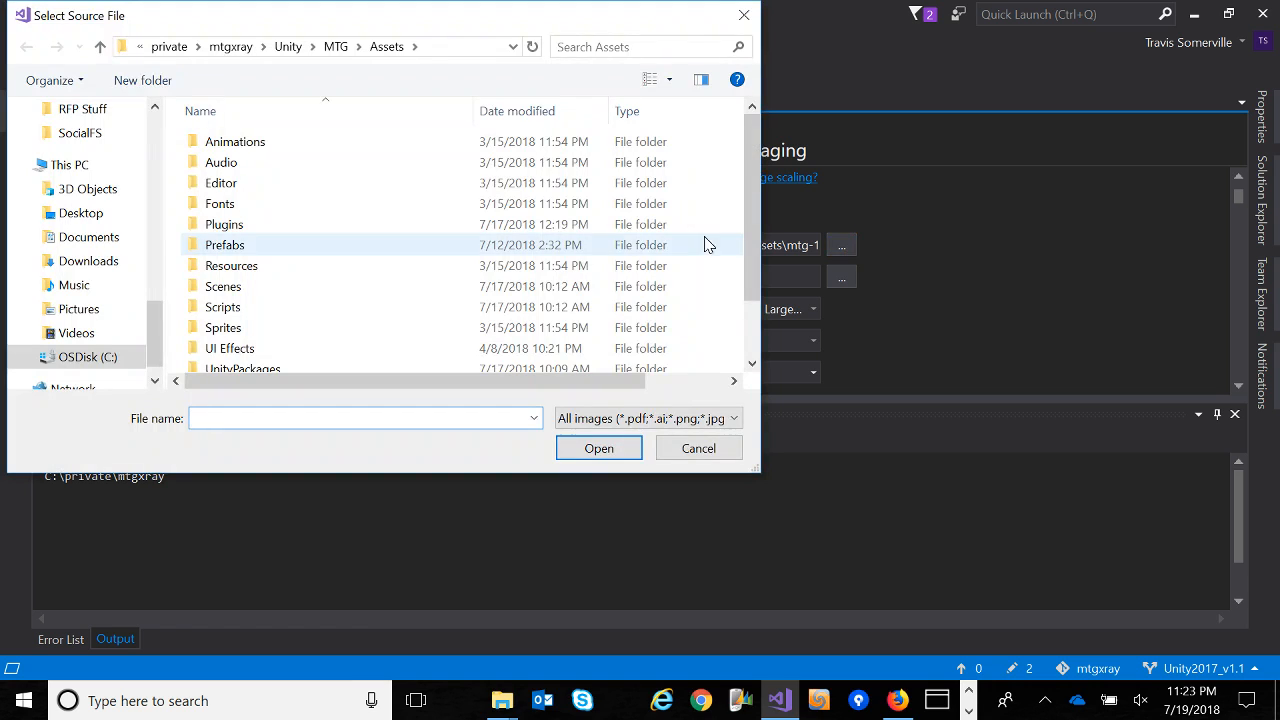
left_click(699, 449)
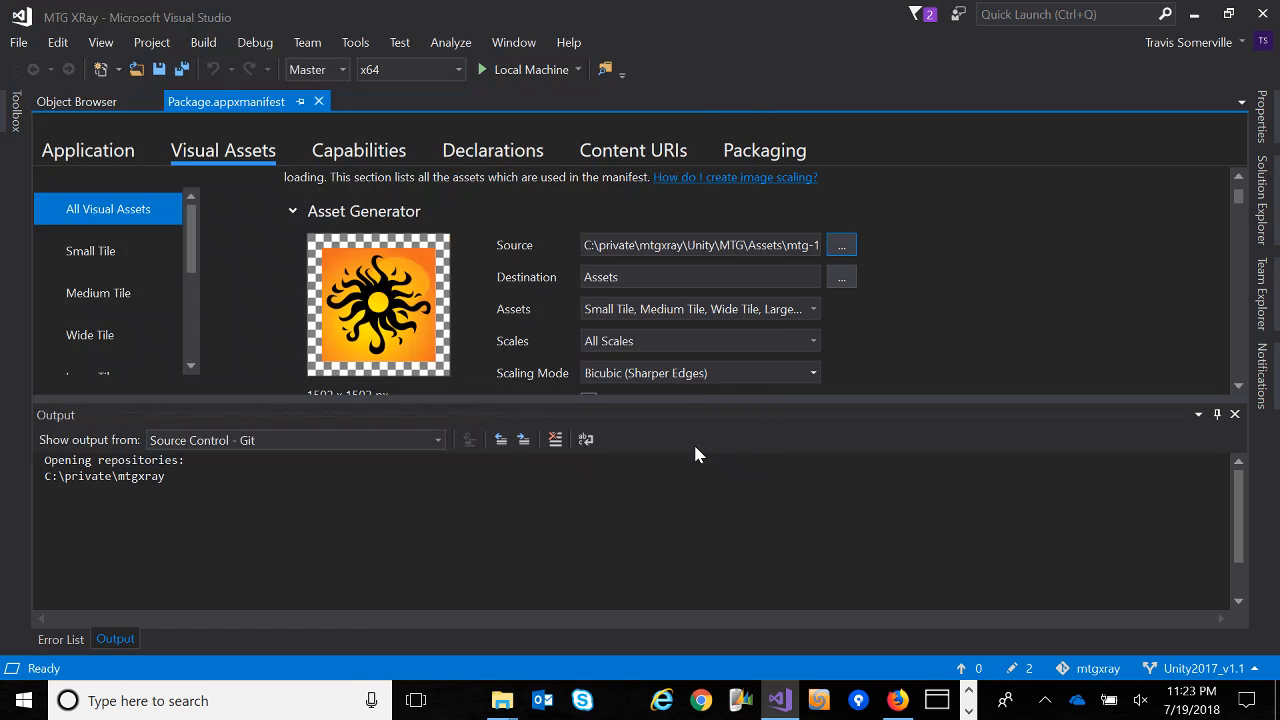
Turn off the recommended padding in the asset generator.
left_click(1240, 390)
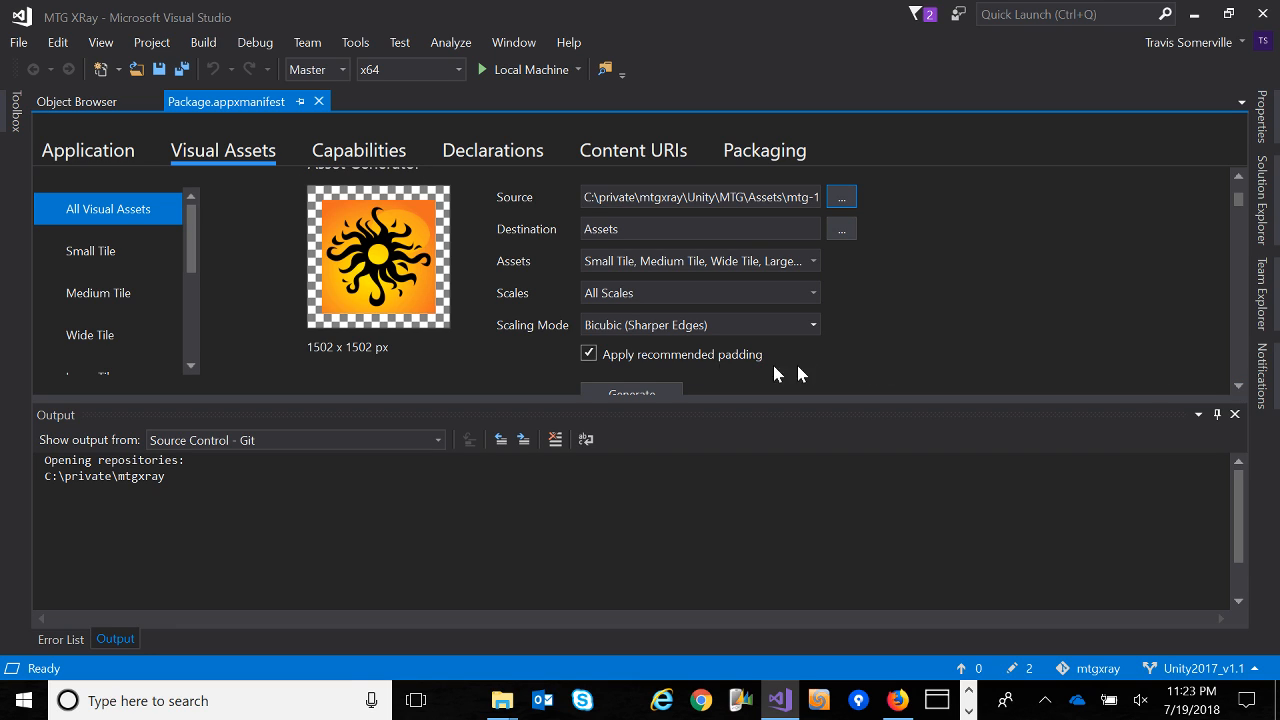
left_click(590, 355)
left_click(1239, 387)
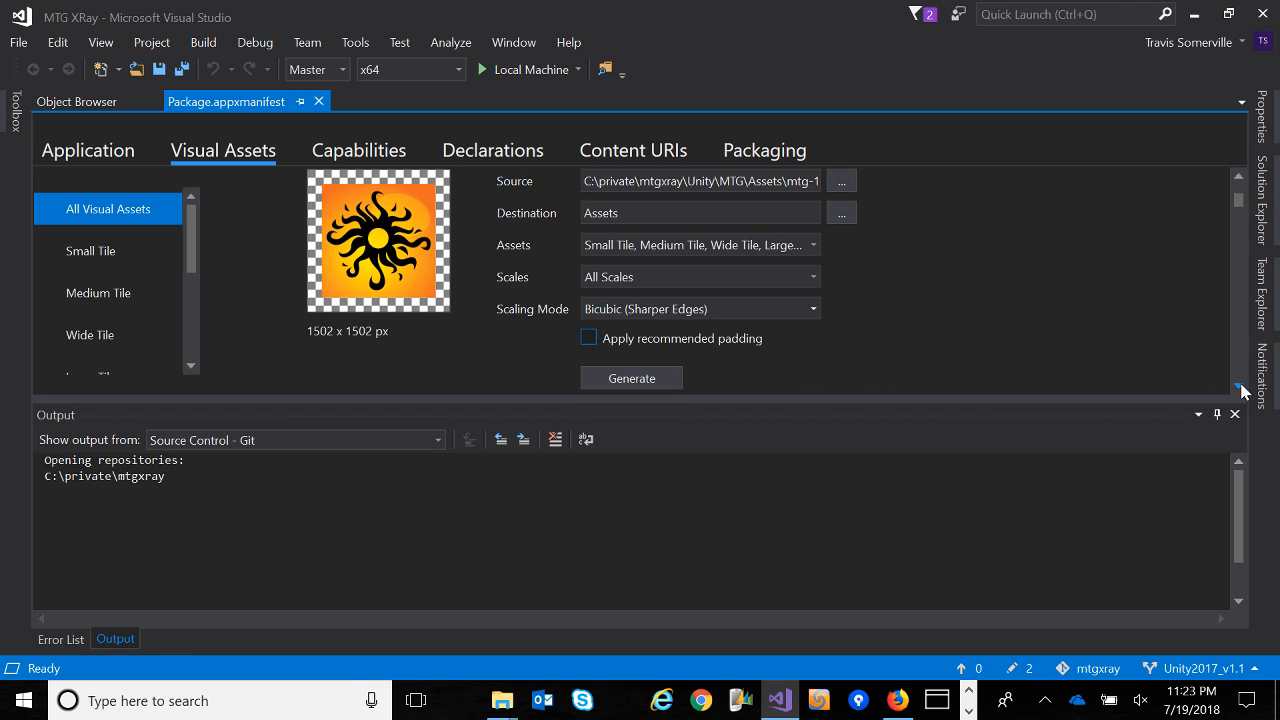
Examine the display settings and the tile, app icon and splash screen previews, and return to the packaging properties.
scroll(1243, 390, "down", 3)
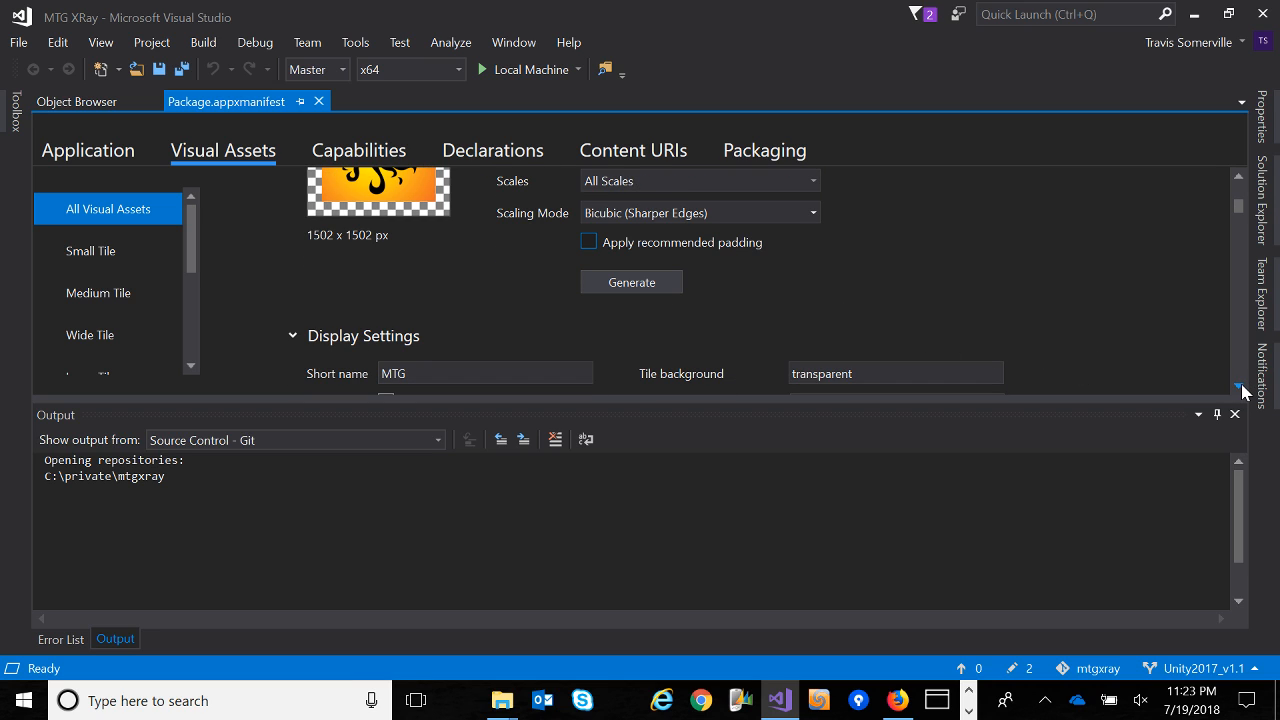
scroll(1243, 390, "down", 5)
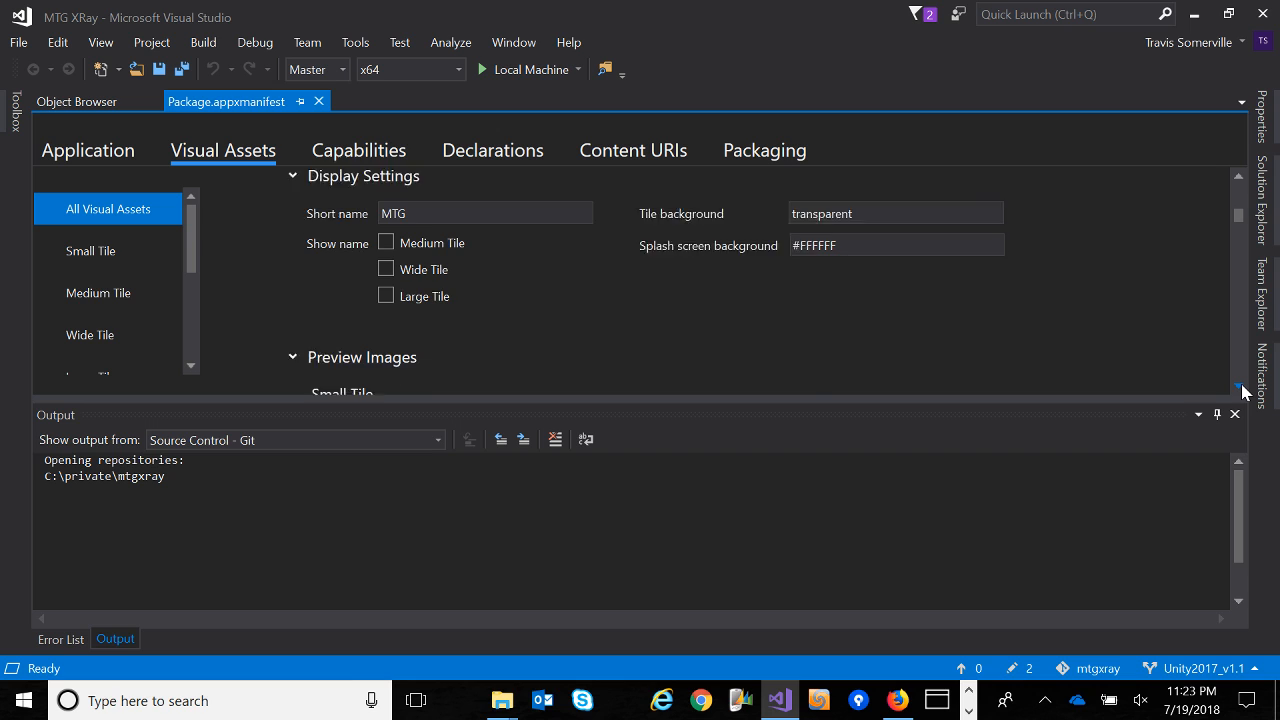
scroll(1243, 390, "down", 7)
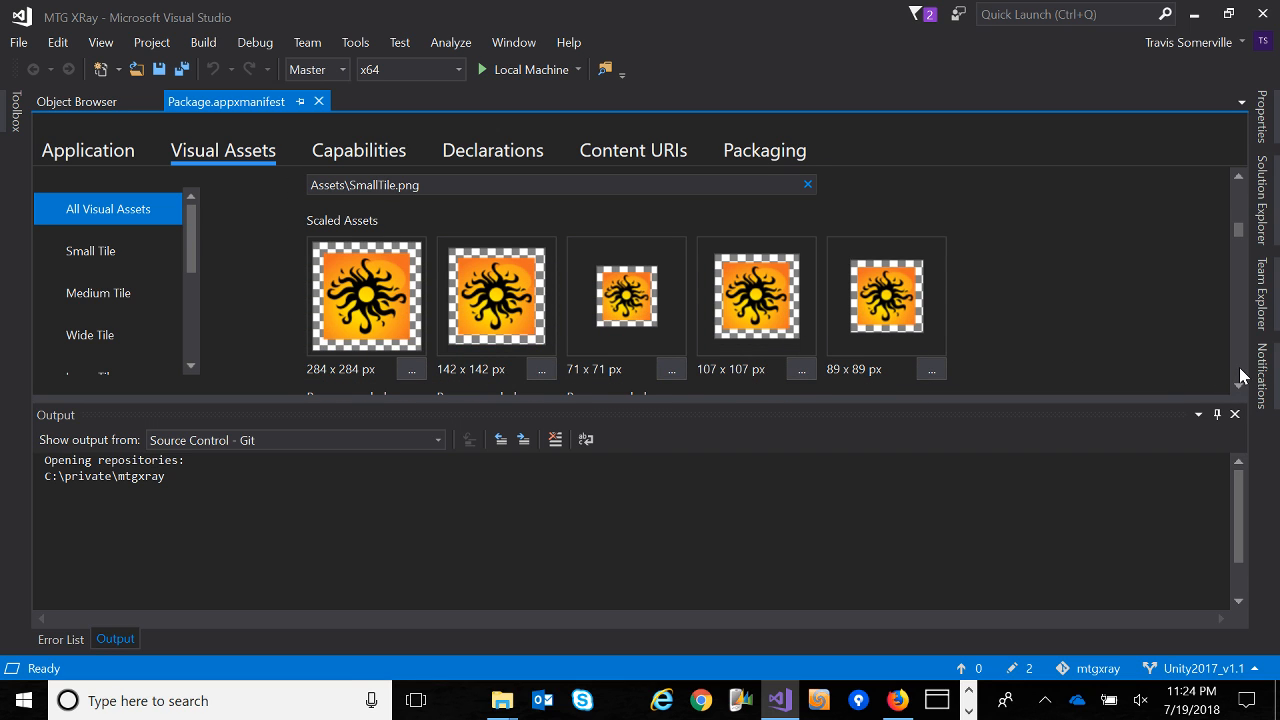
scroll(1241, 376, "down", 15)
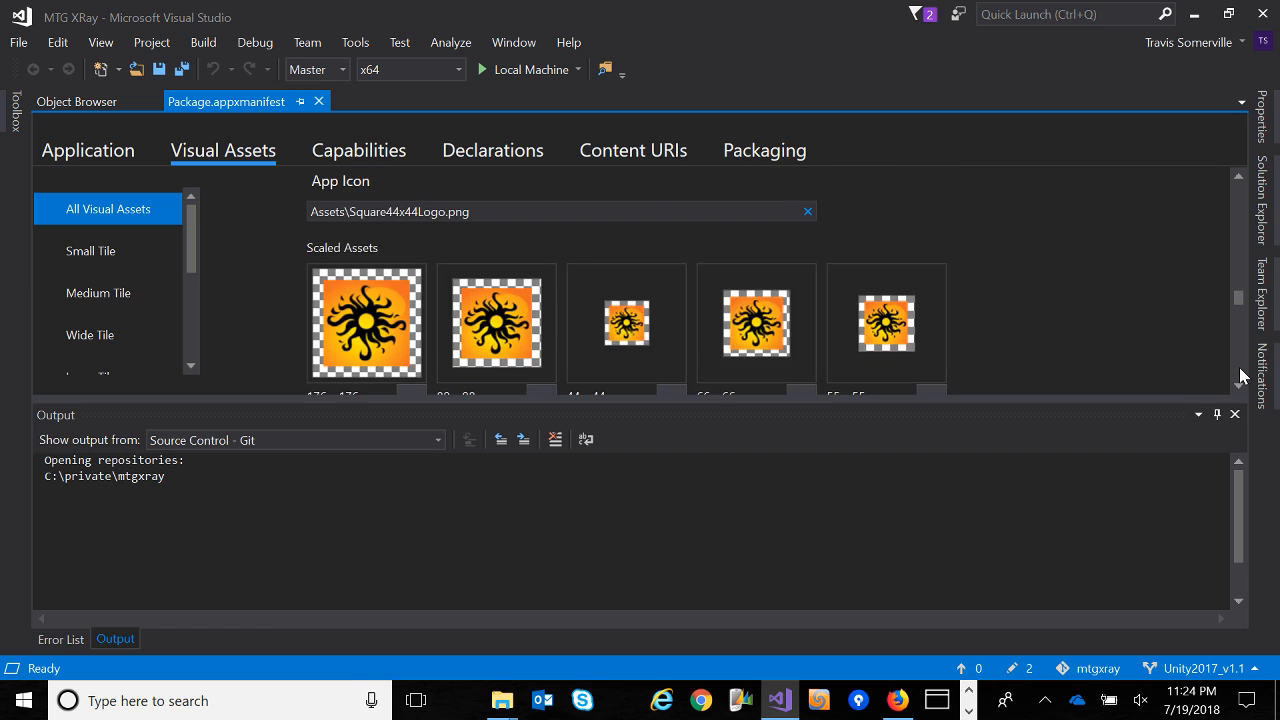
scroll(1243, 376, "down", 12)
scroll(1243, 221, "up", 5)
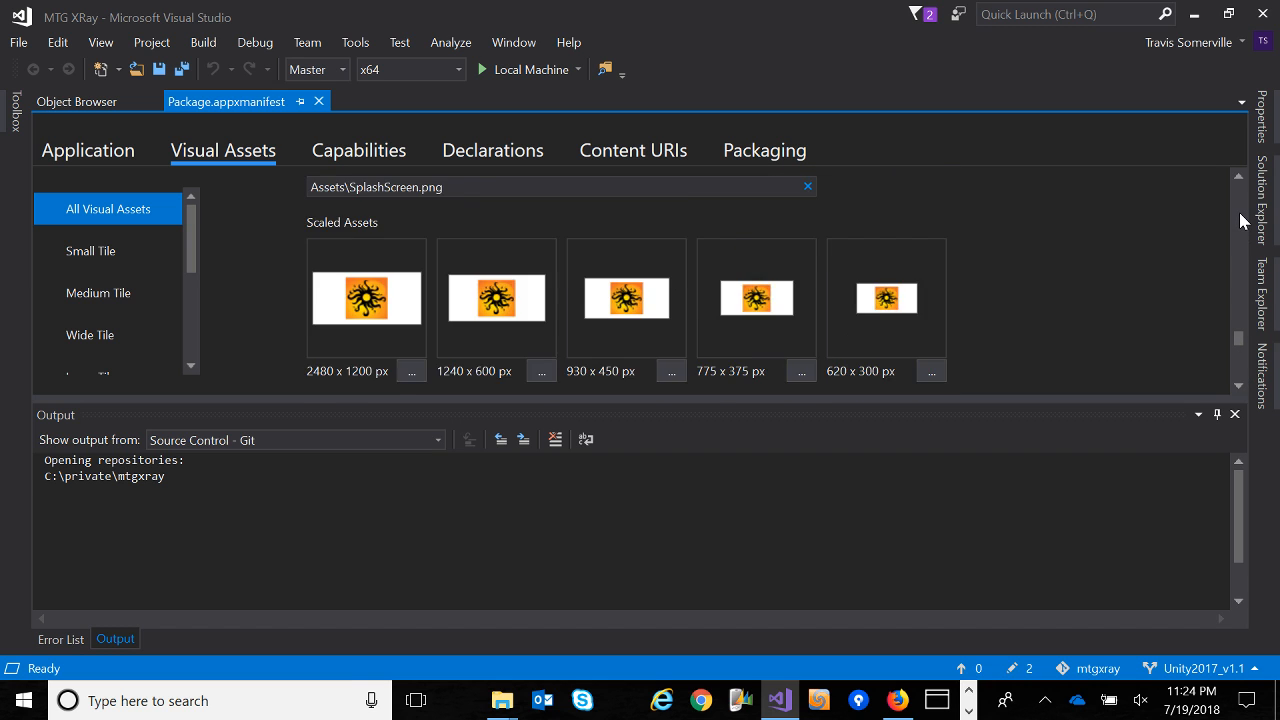
scroll(1241, 221, "up", 12)
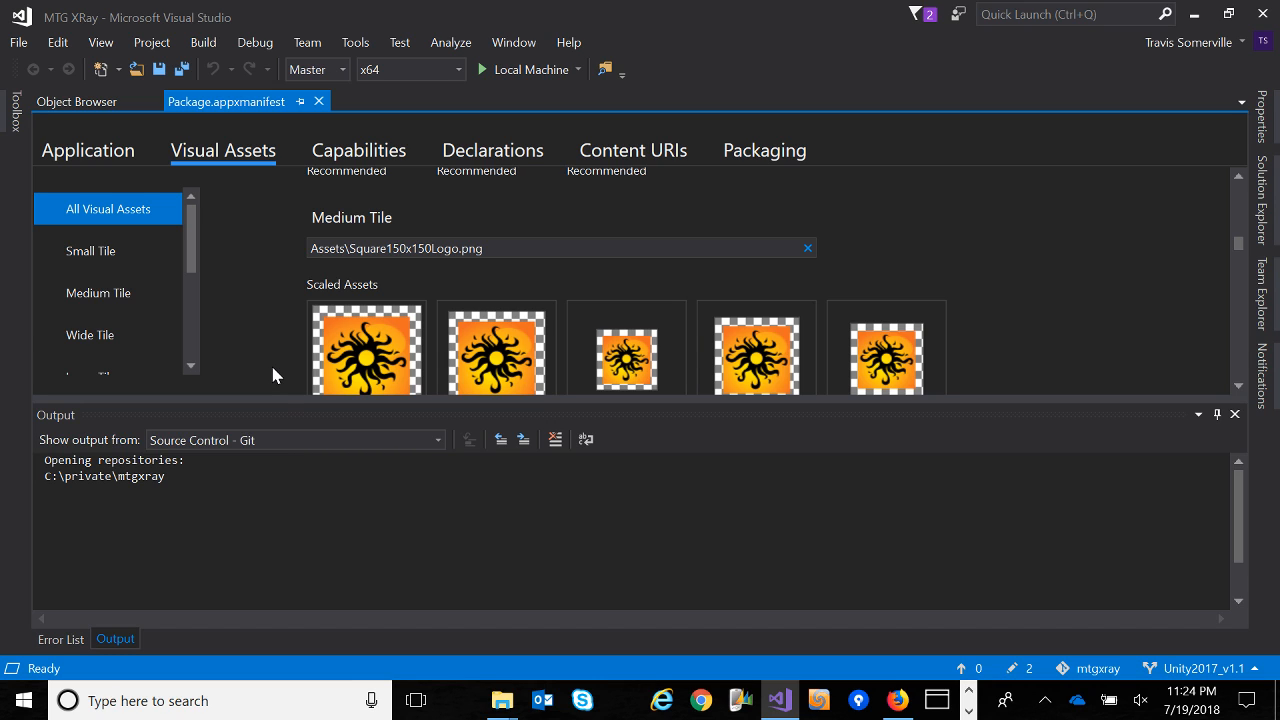
left_click(749, 162)
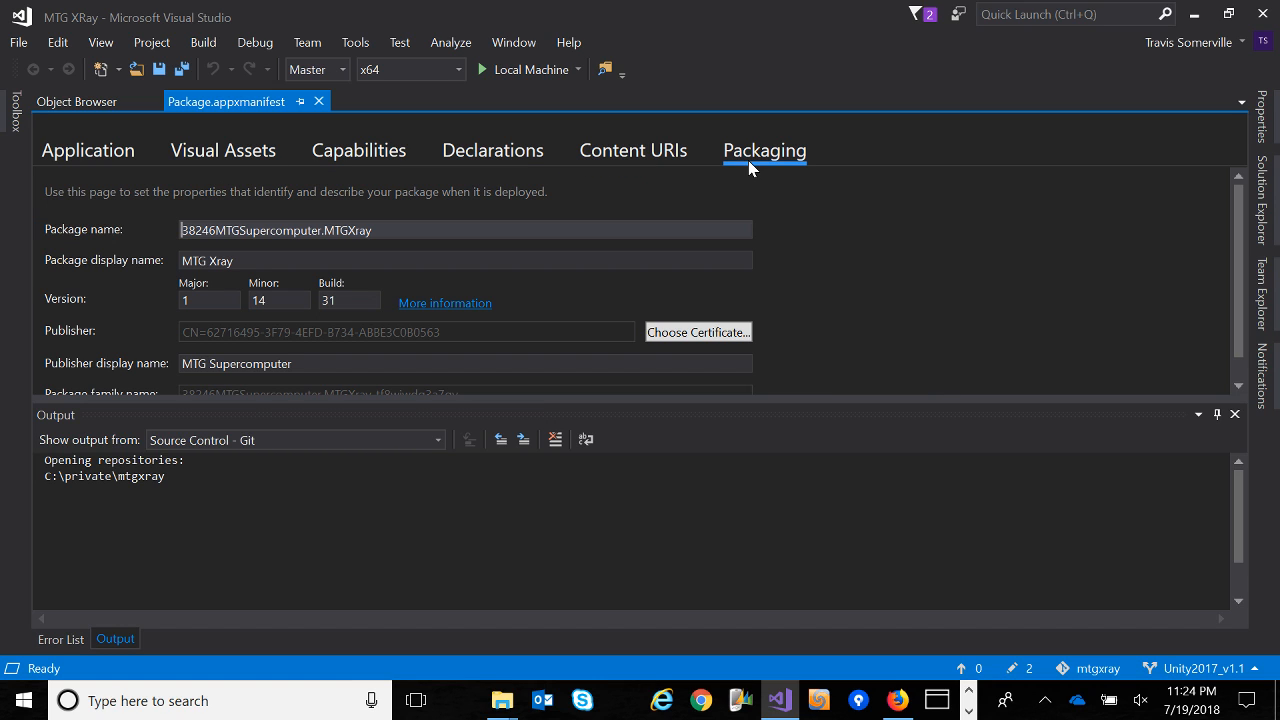
left_click(1262, 197)
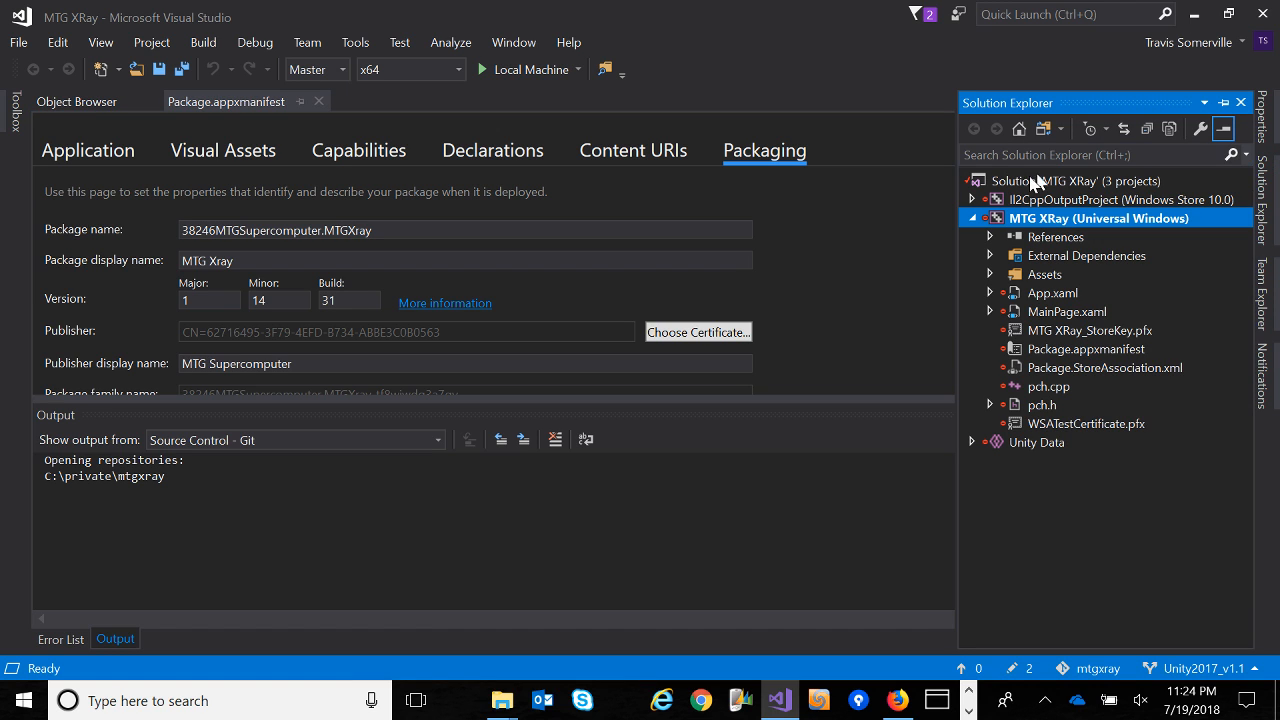
right_click(1031, 215)
left_click(658, 193)
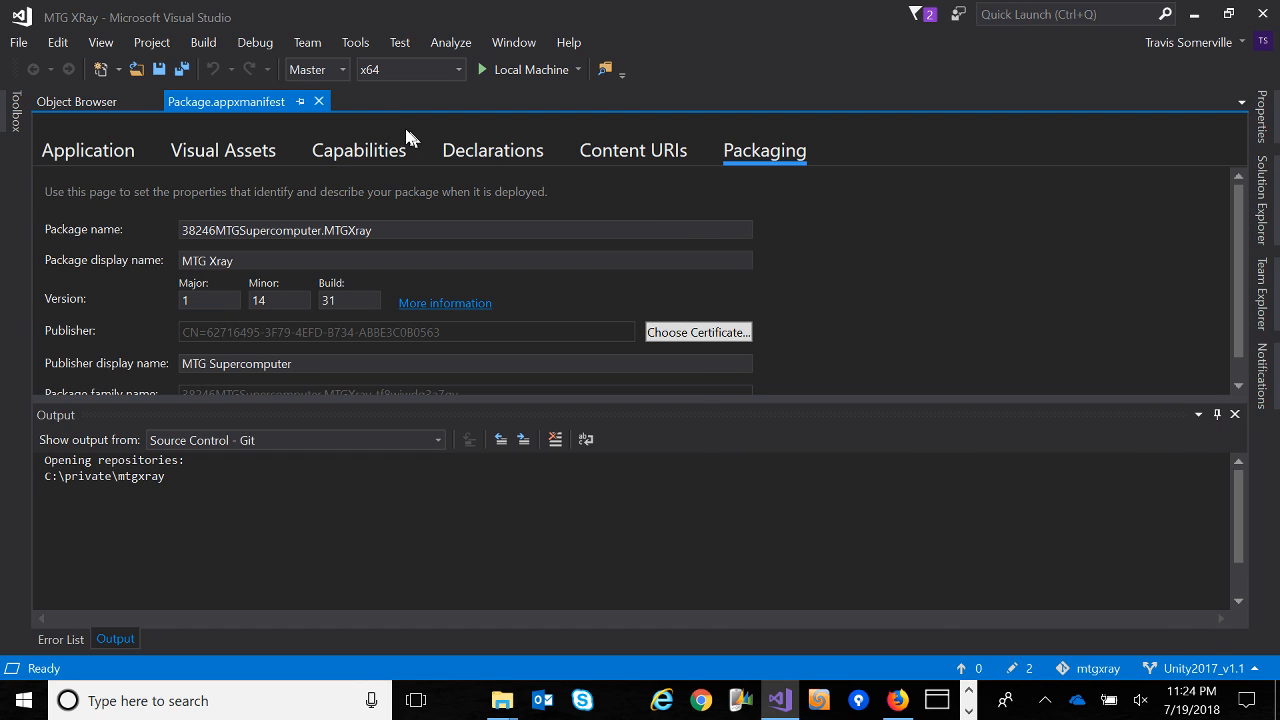
Set the solution configuration to Debug and look over the available build and deploy commands.
left_click(341, 68)
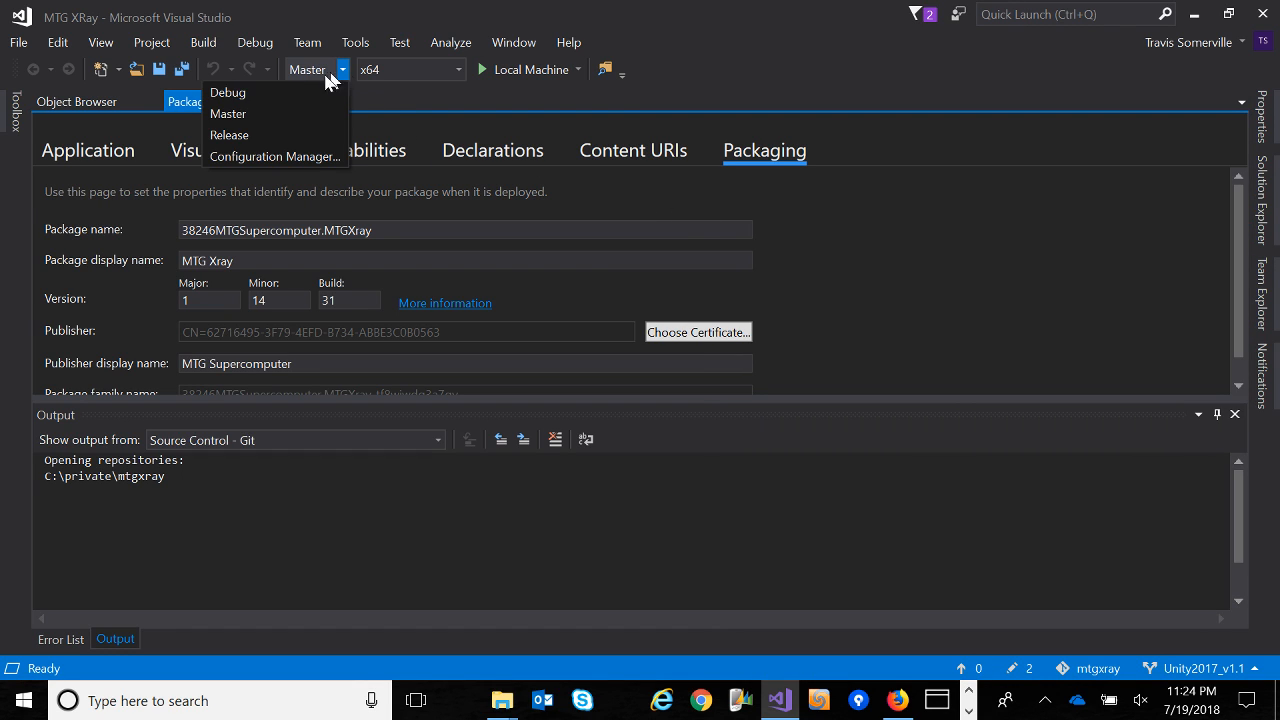
left_click(279, 93)
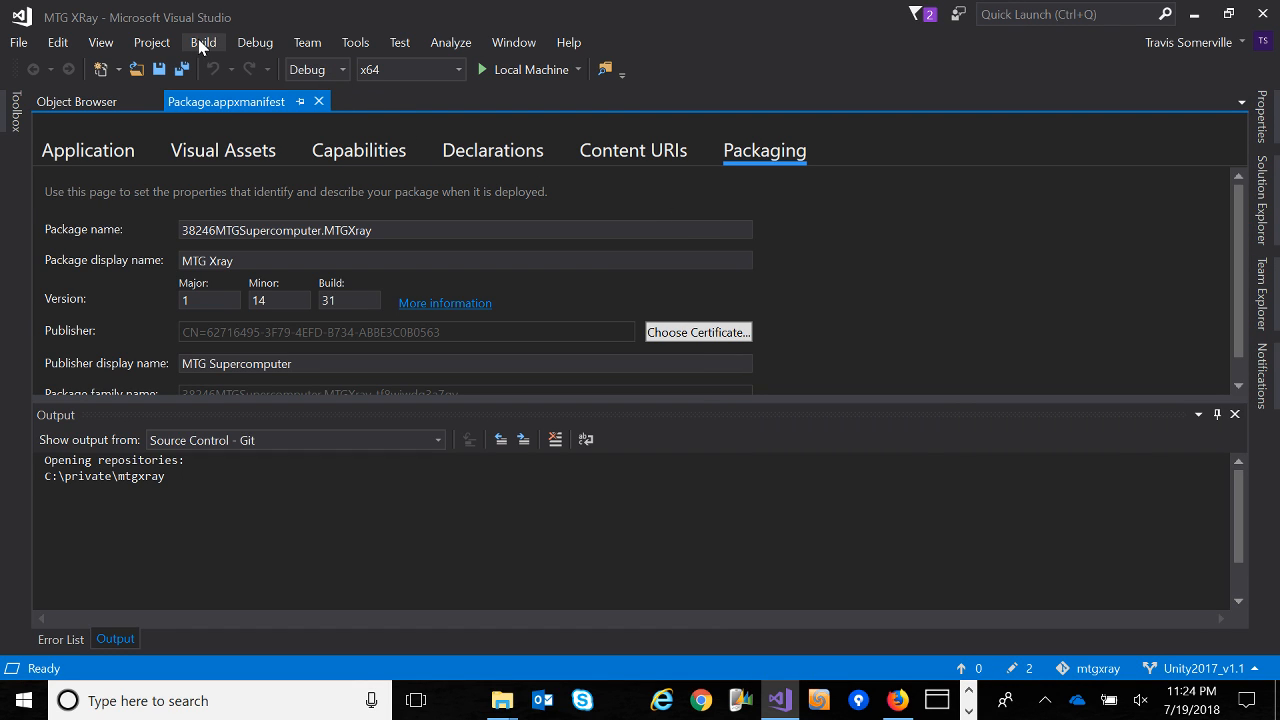
left_click(203, 43)
left_click(155, 44)
mouse_move(207, 42)
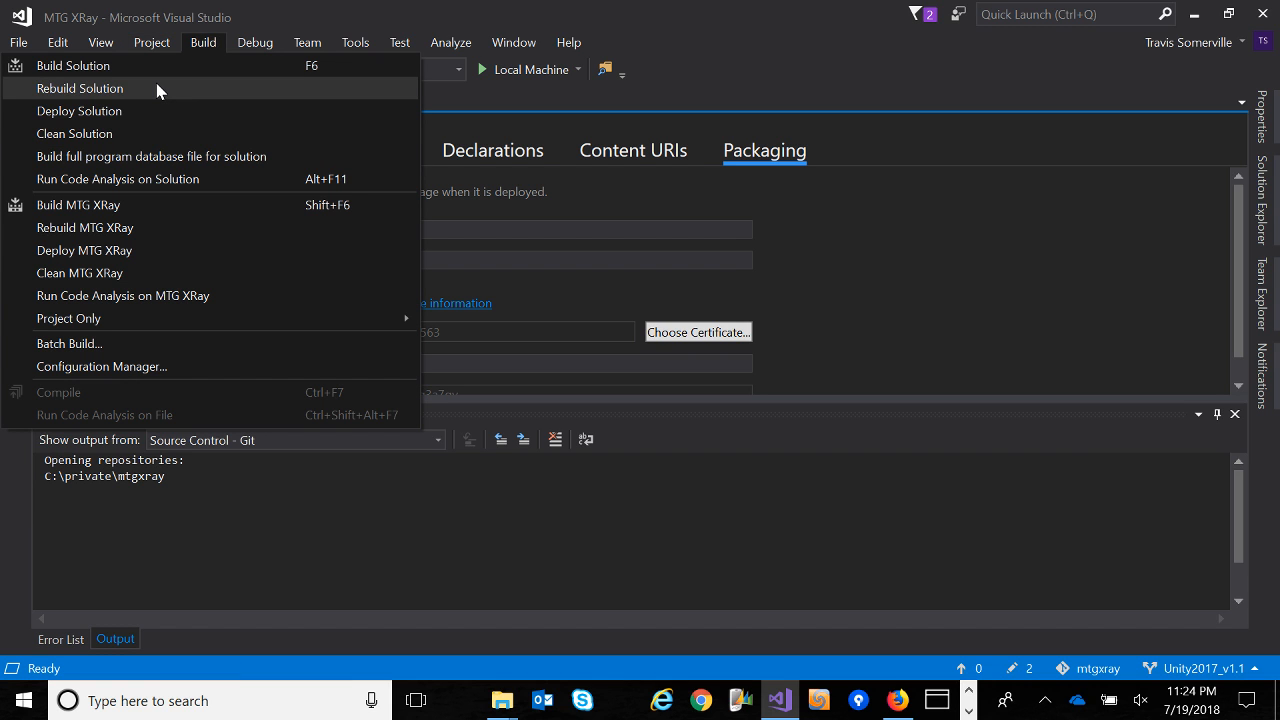
left_click(374, 551)
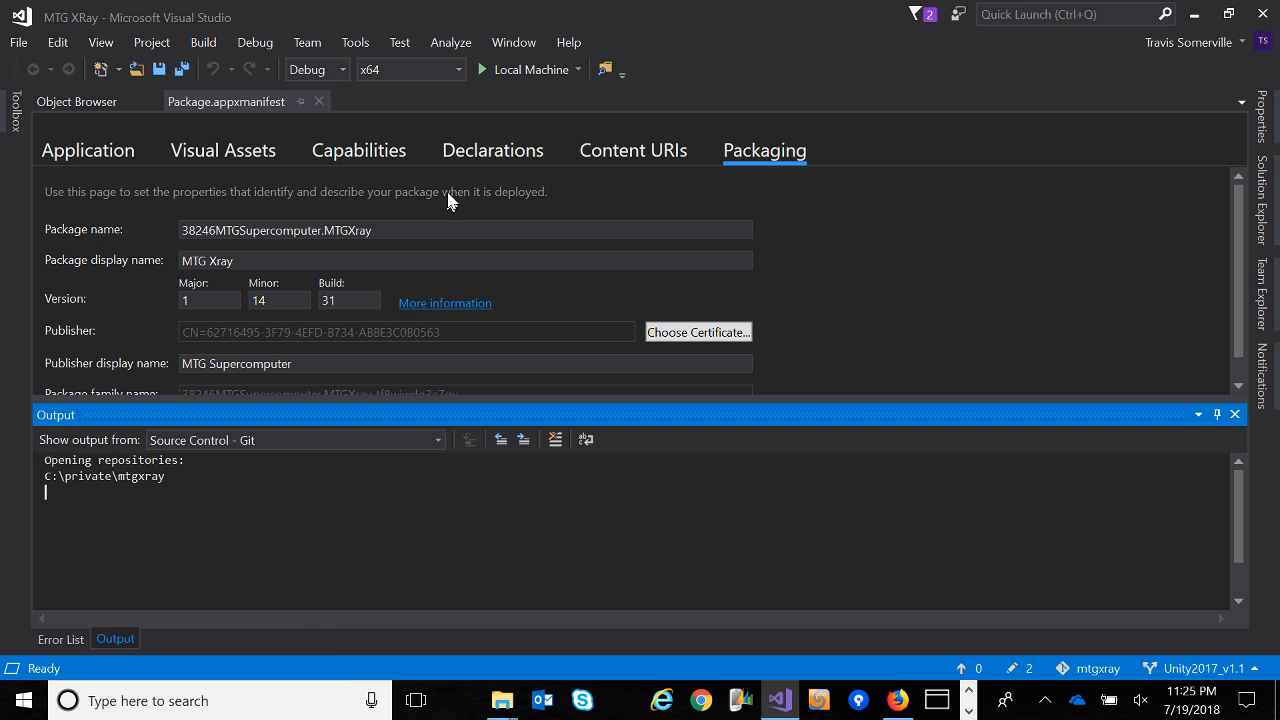
Switch the solution platform to ARM, and return it to x64.
left_click(460, 72)
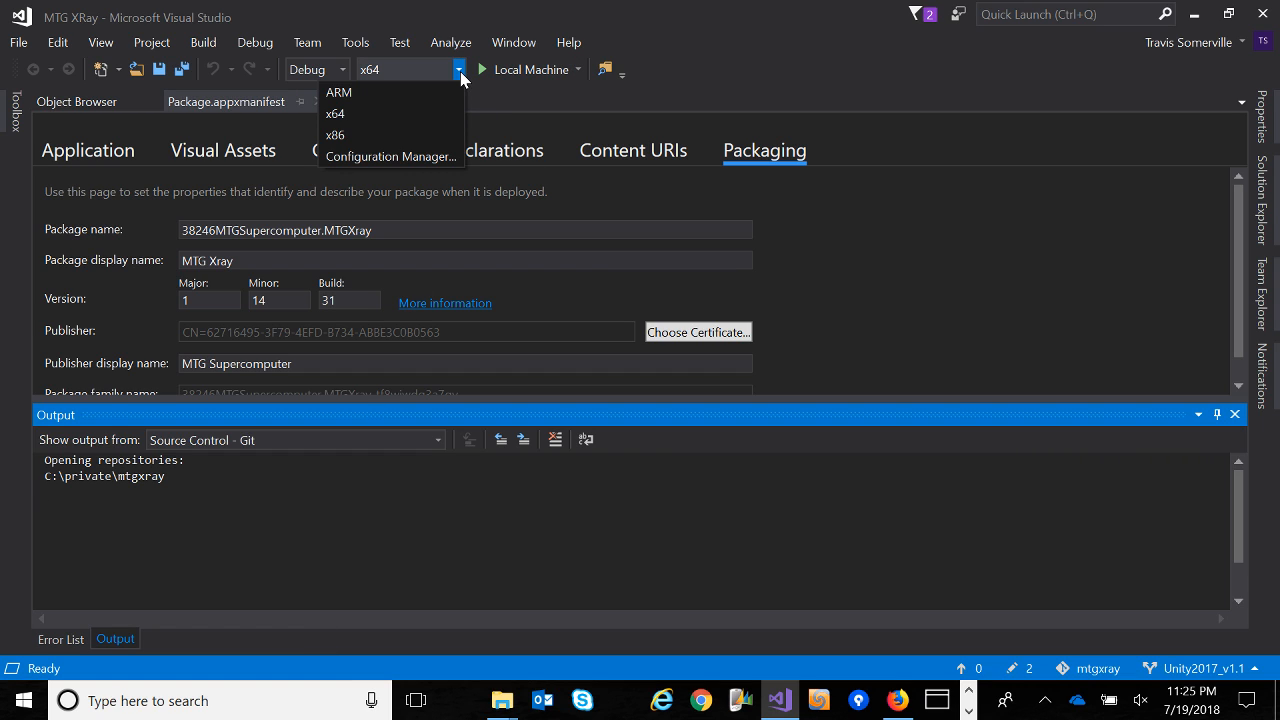
left_click(372, 97)
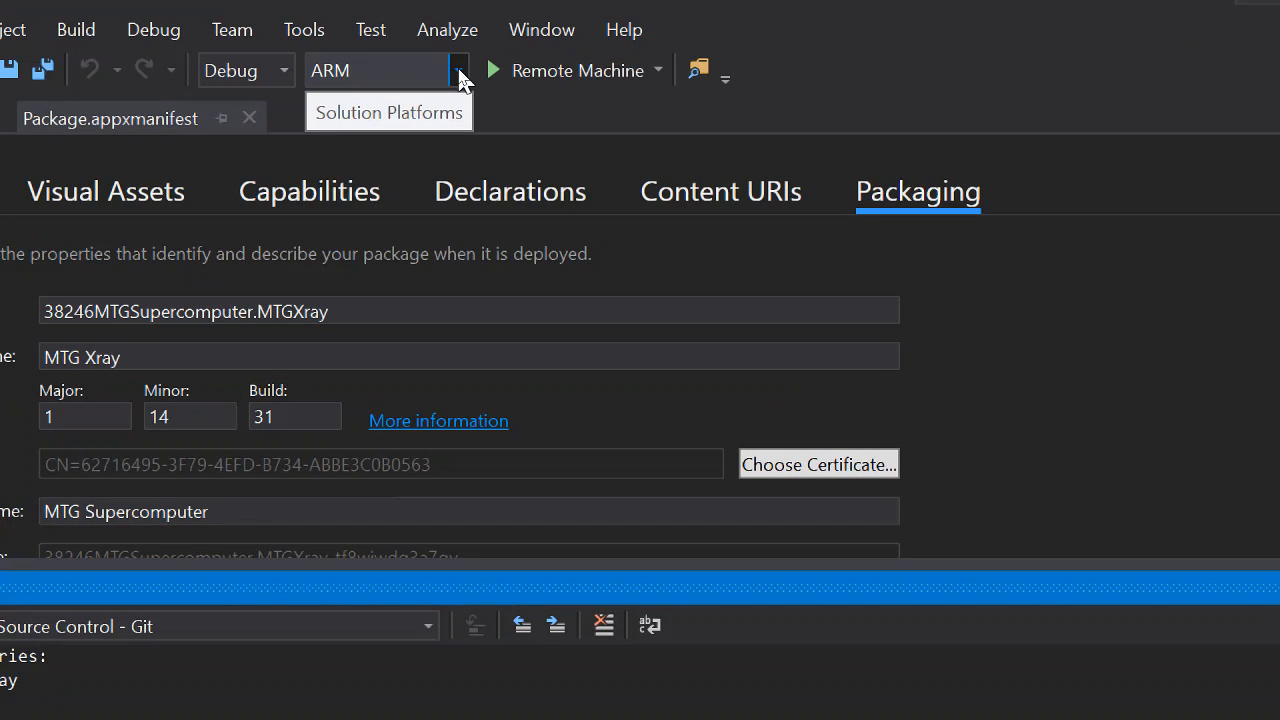
left_click(460, 72)
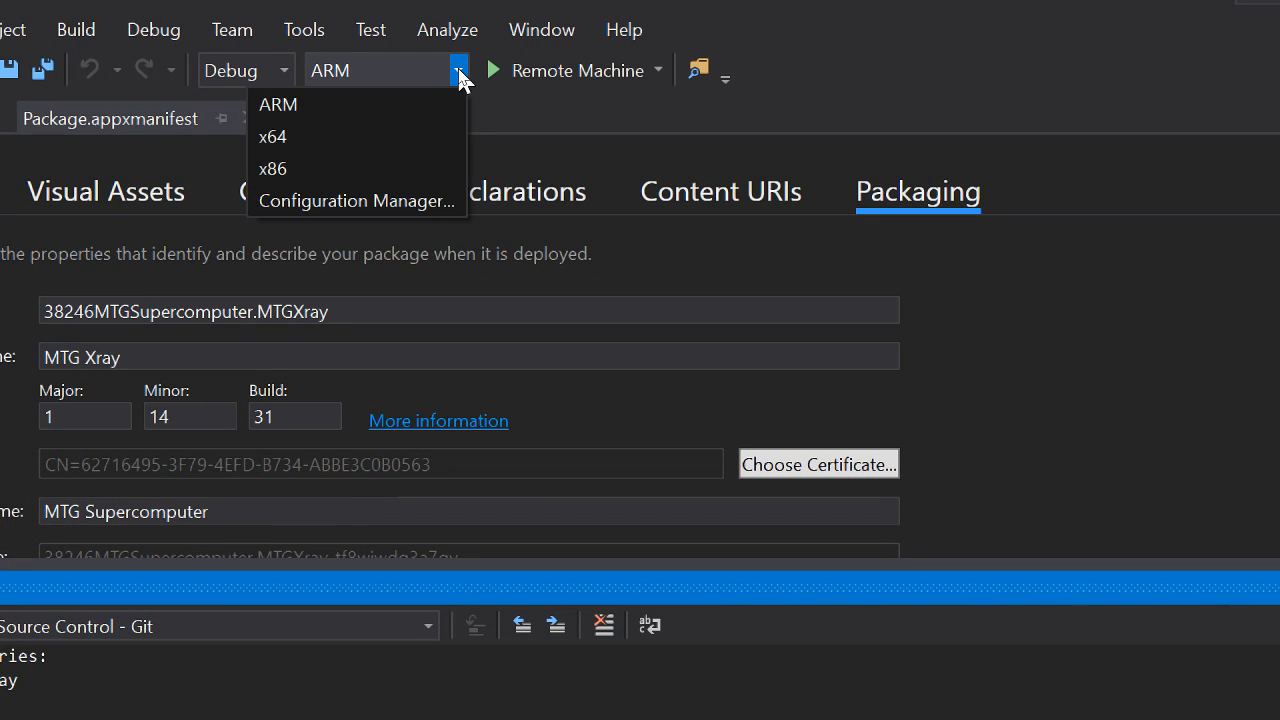
left_click(337, 136)
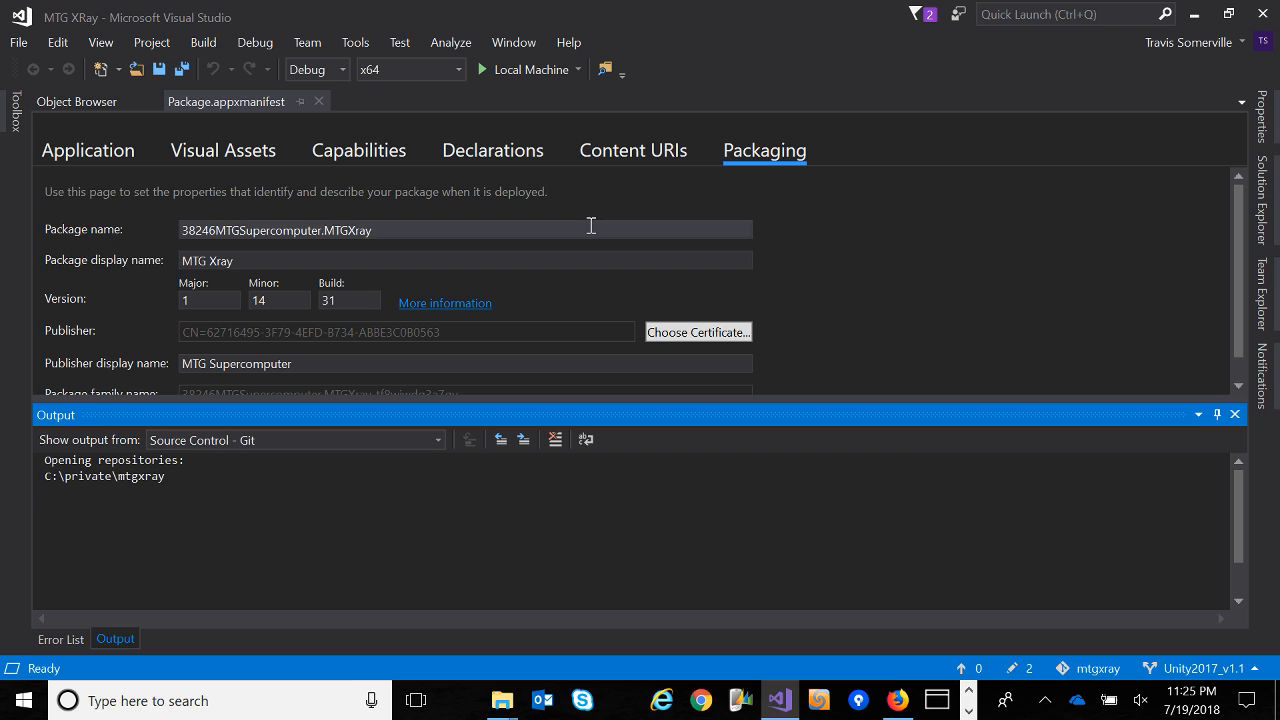
Try the Release solution configuration, set it to Master, and check the available solution platforms.
left_click(342, 70)
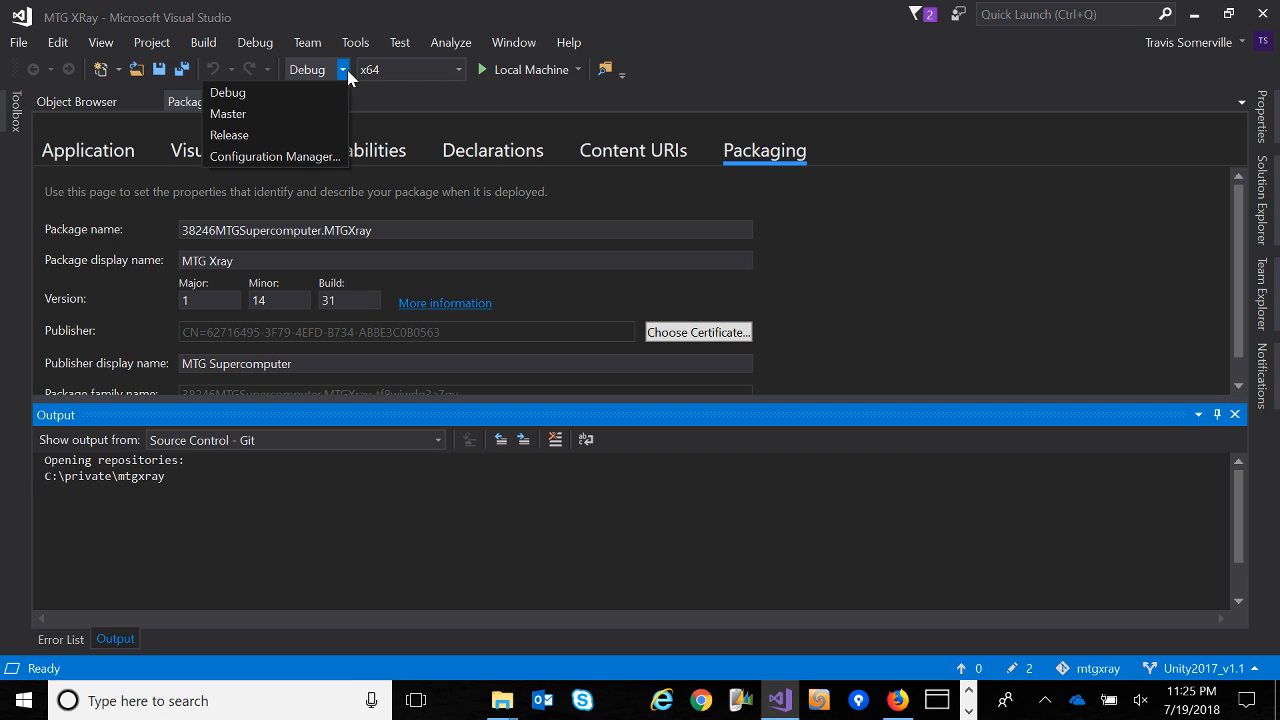
left_click(269, 128)
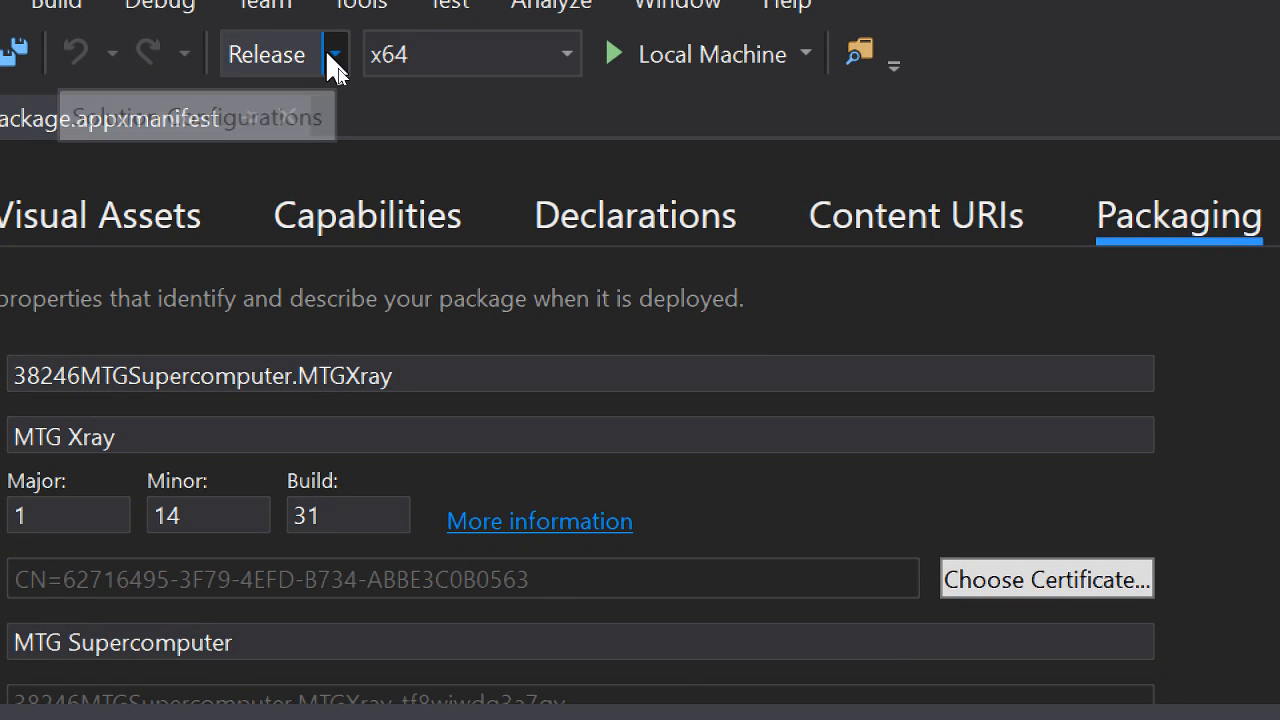
left_click(335, 56)
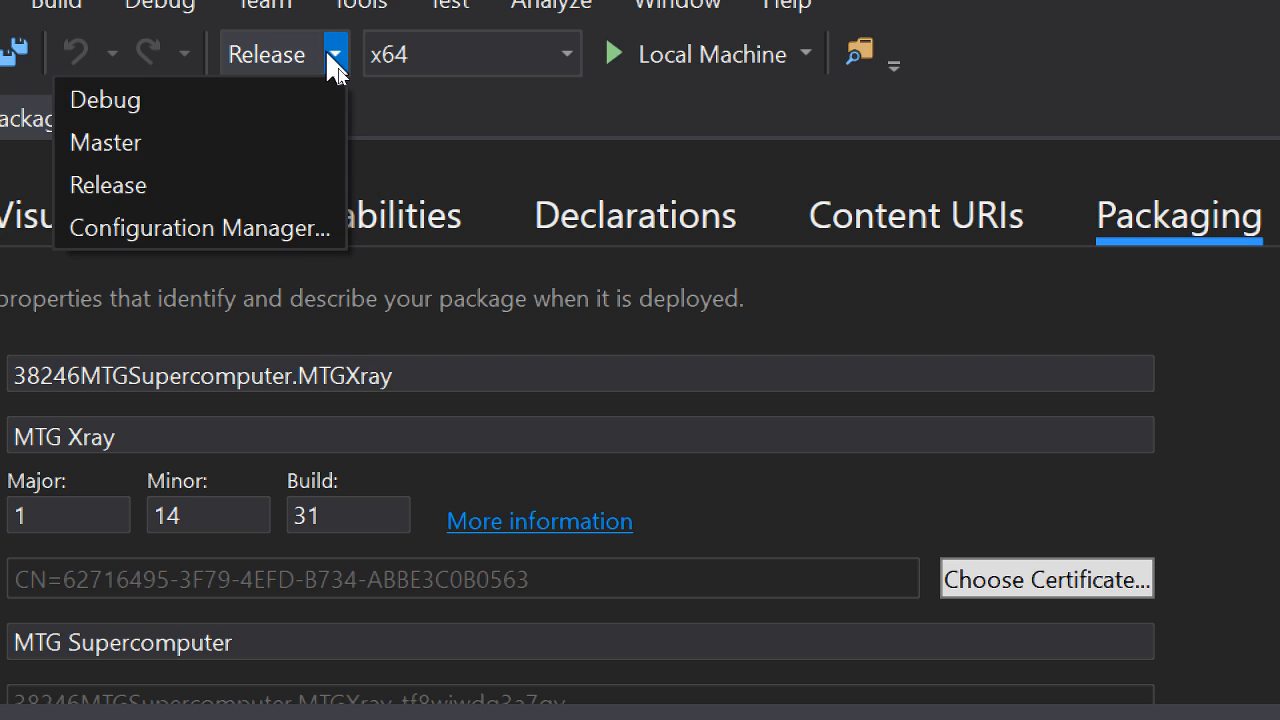
left_click(201, 146)
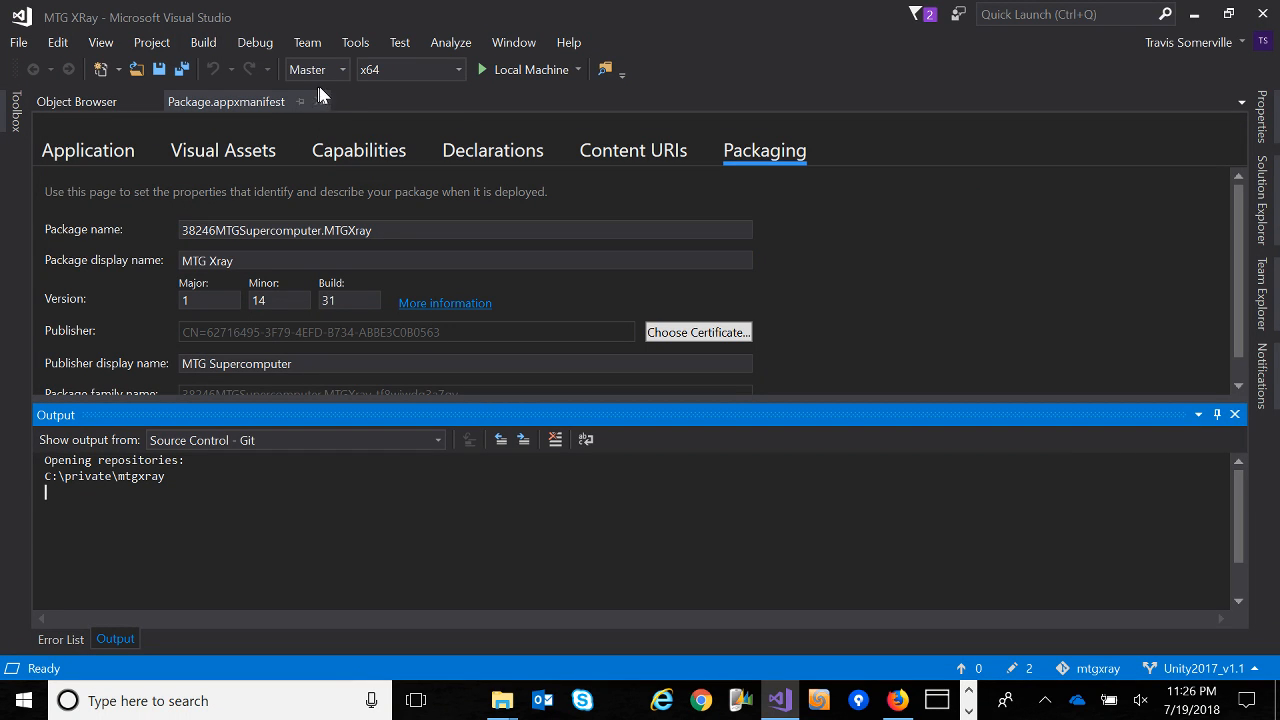
left_click(458, 72)
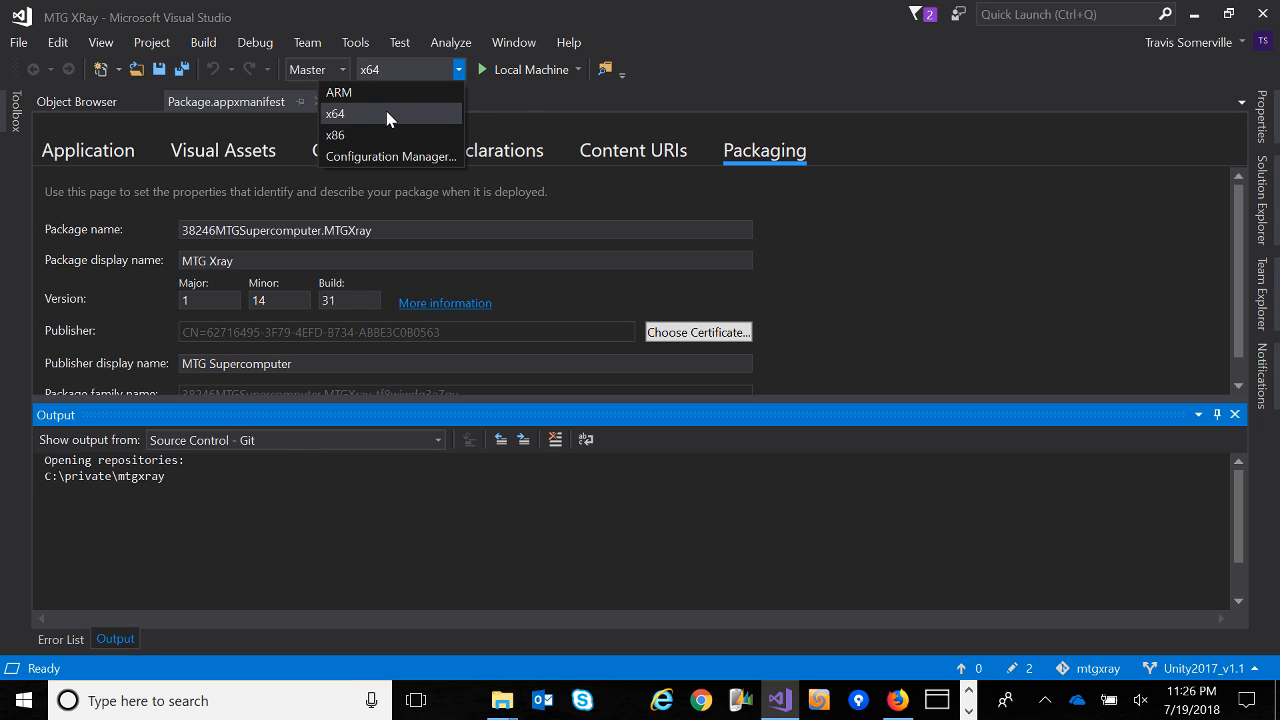
left_click(522, 94)
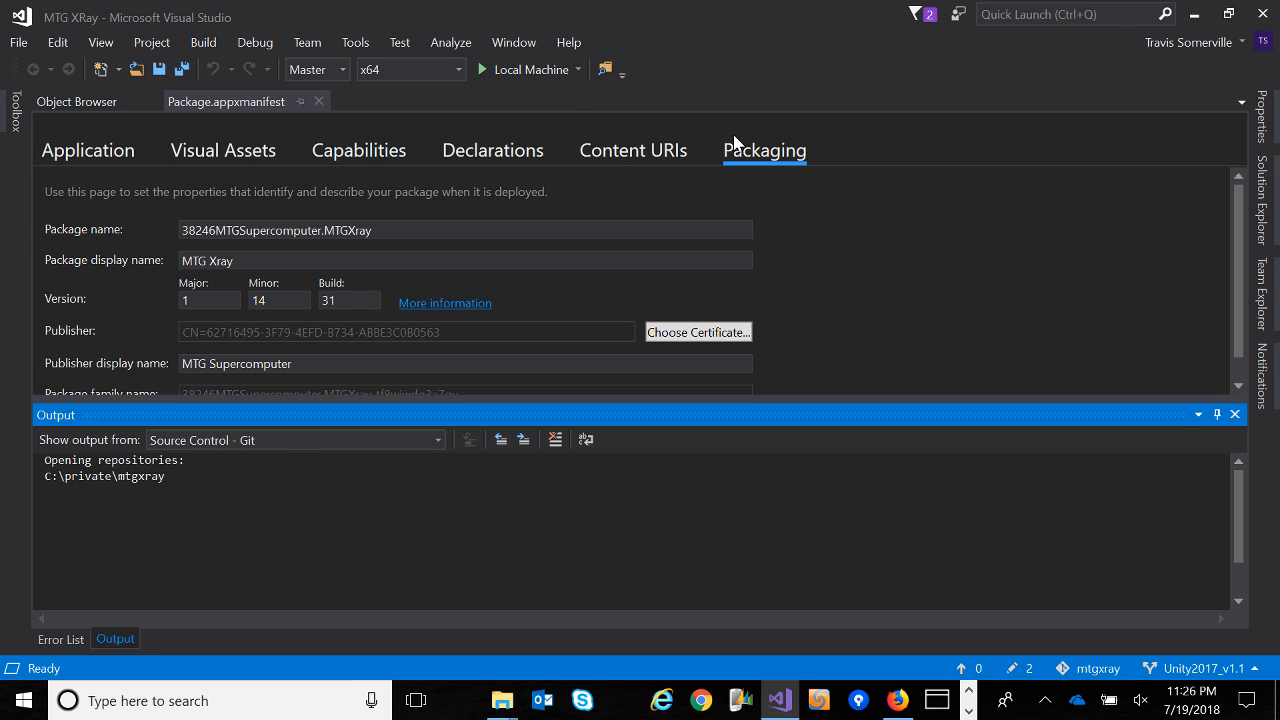
Associate the MTG XRay (Universal Windows) project with the existing MTG Xray app name in the Windows Store.
left_click(1266, 218)
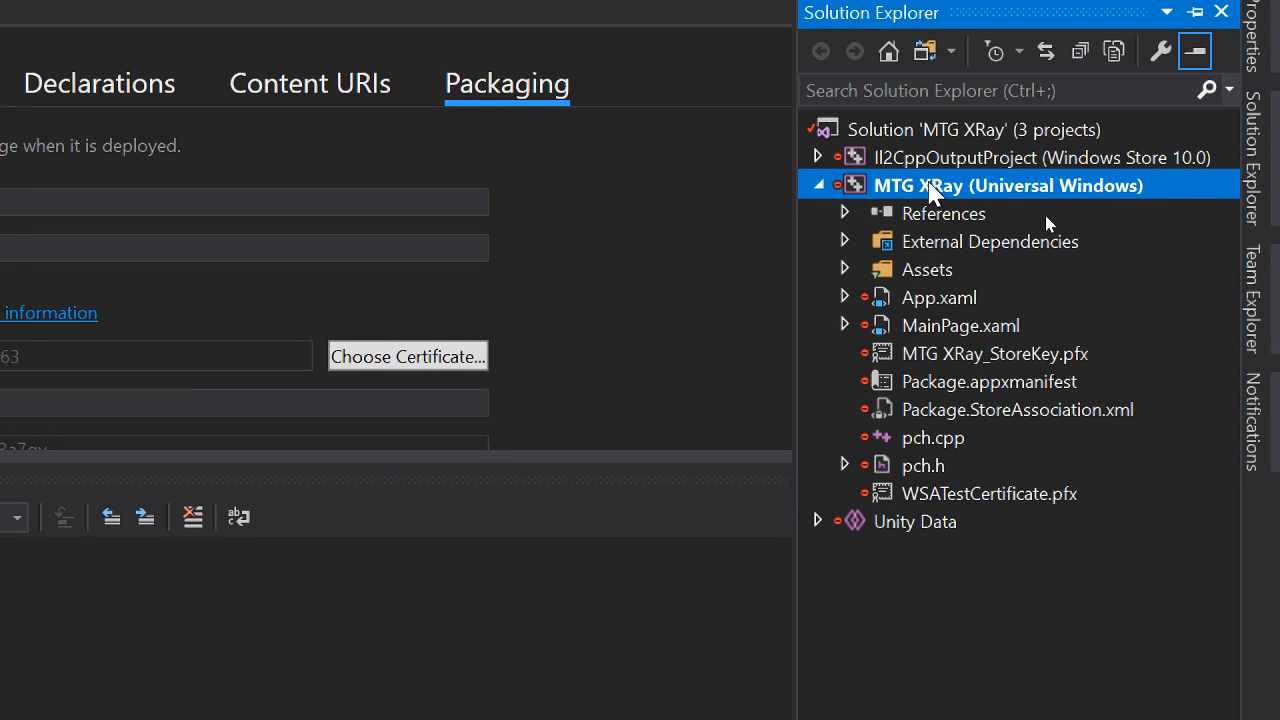
right_click(929, 184)
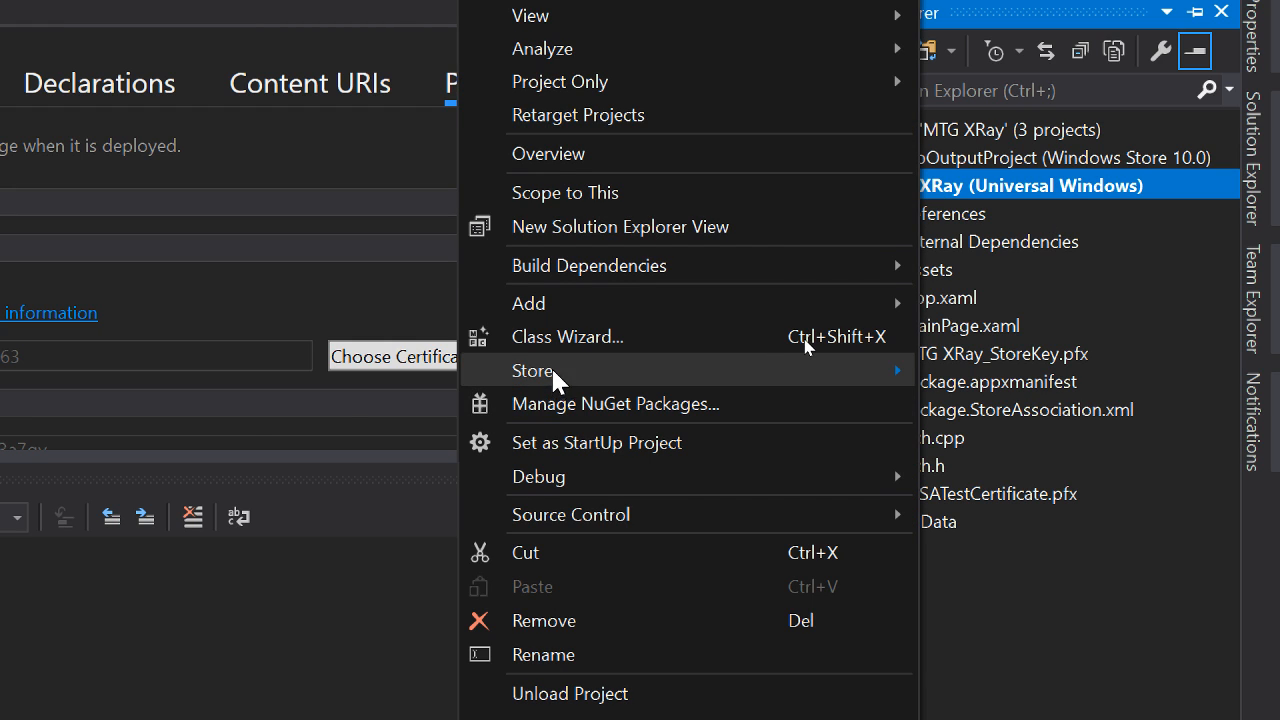
mouse_move(570, 378)
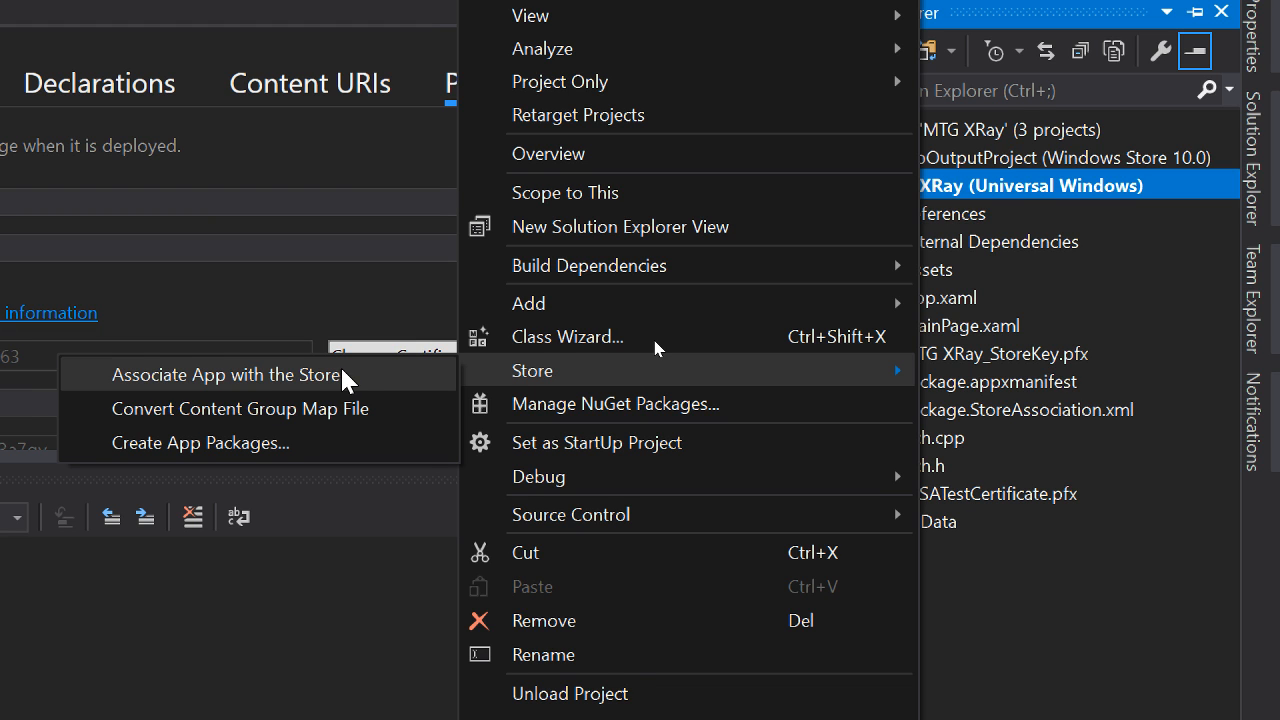
left_click(238, 386)
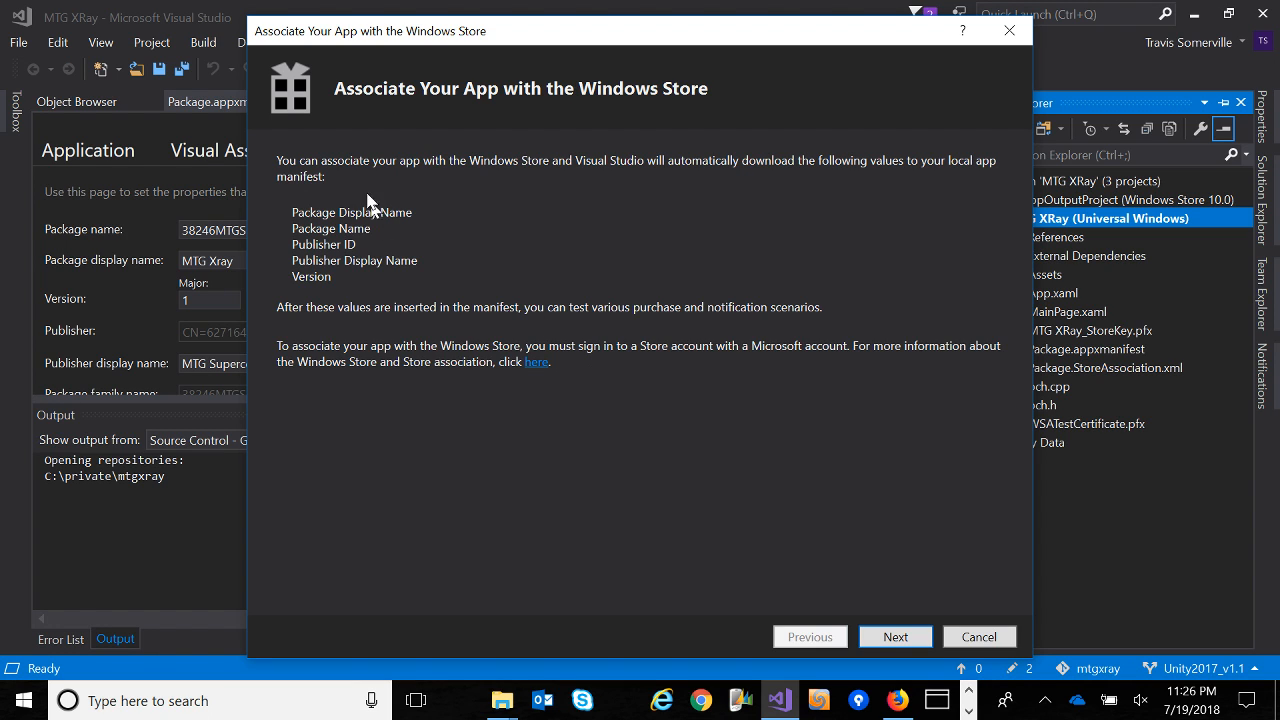
left_click(896, 643)
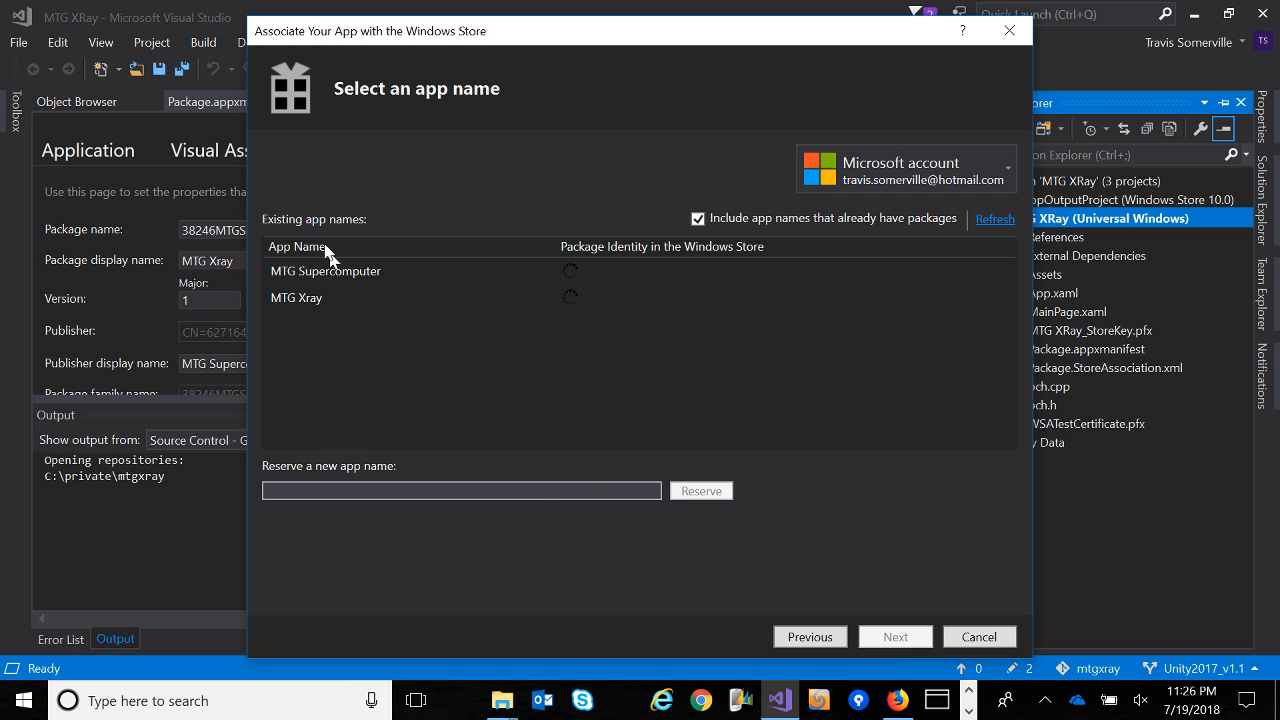
left_click(348, 308)
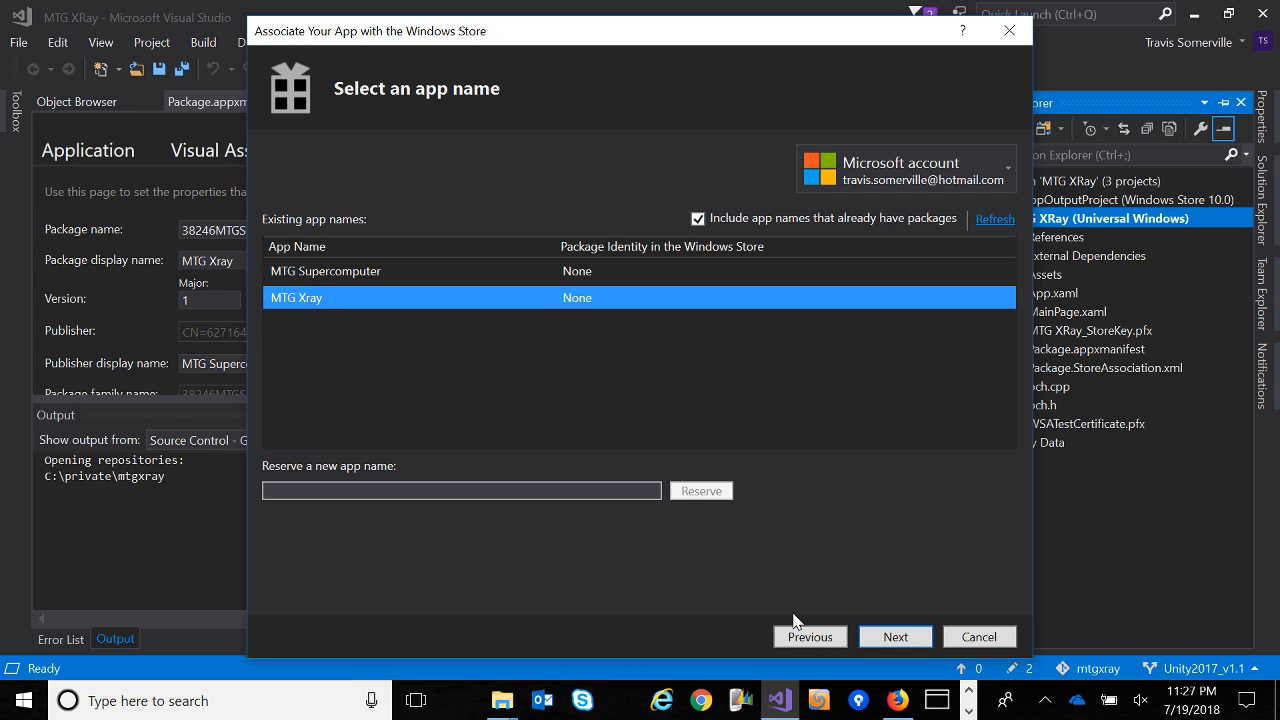
left_click(880, 640)
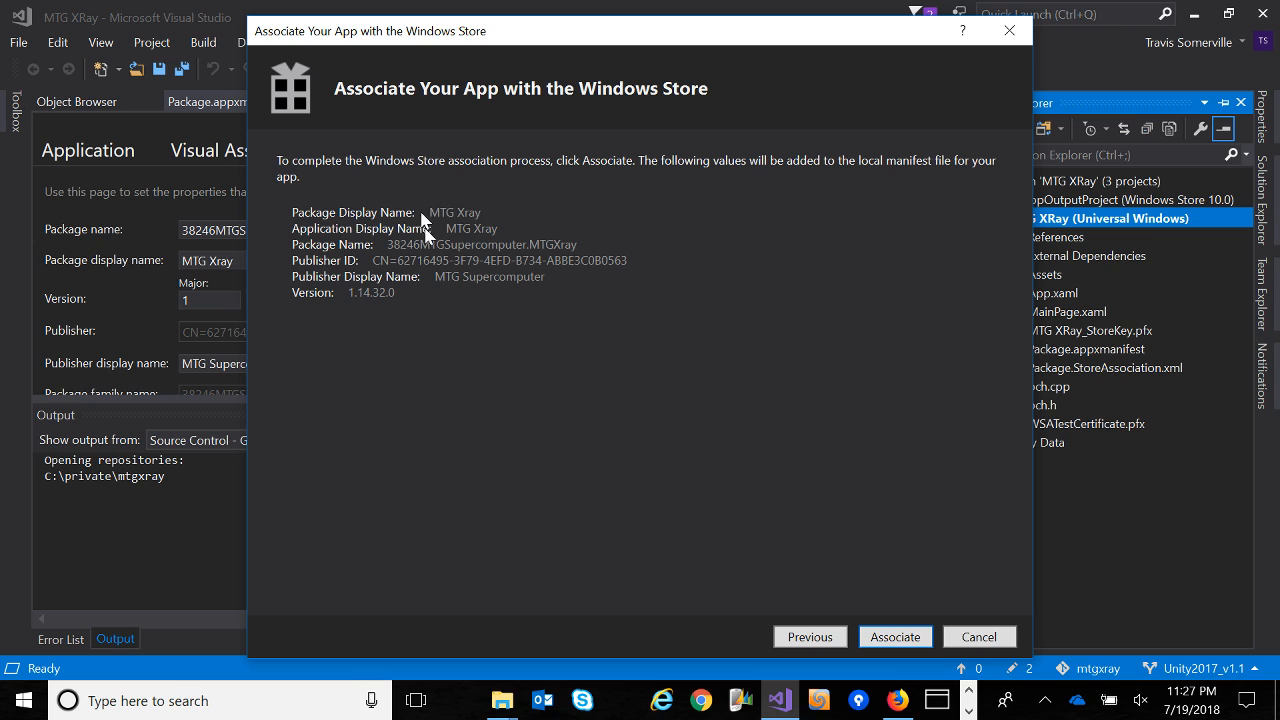
left_click(888, 637)
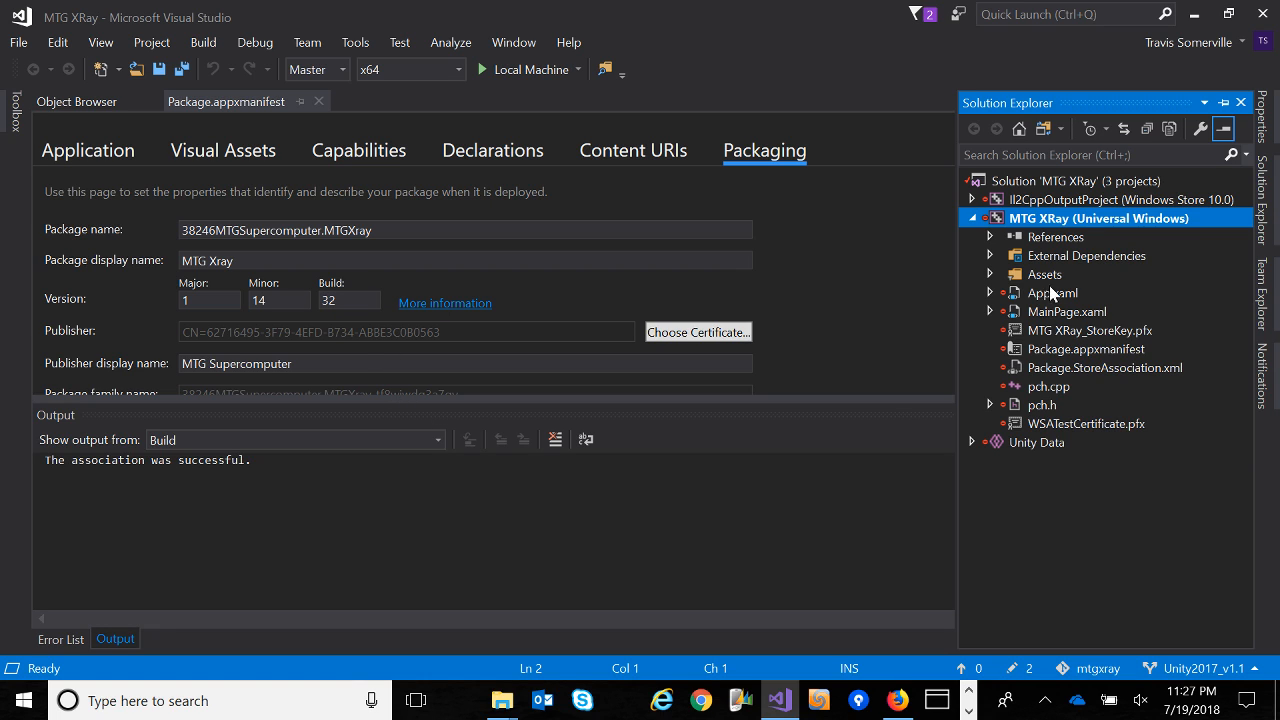
right_click(1068, 220)
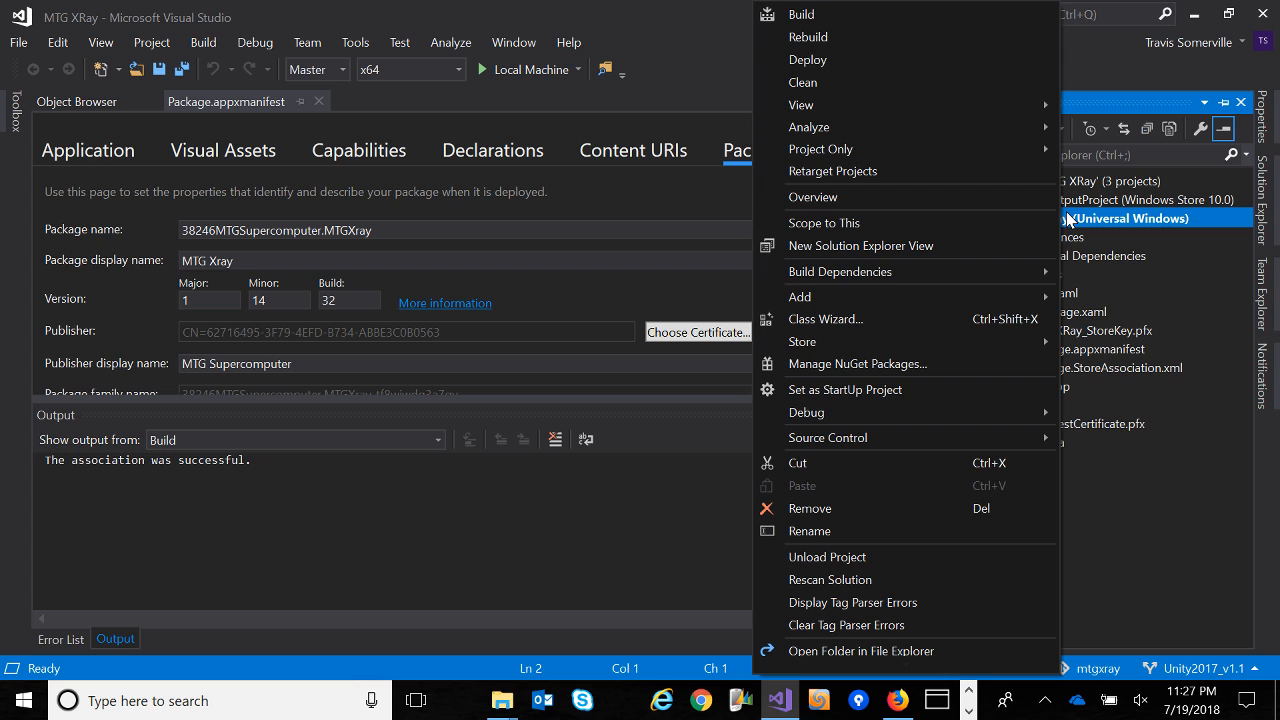
mouse_move(925, 341)
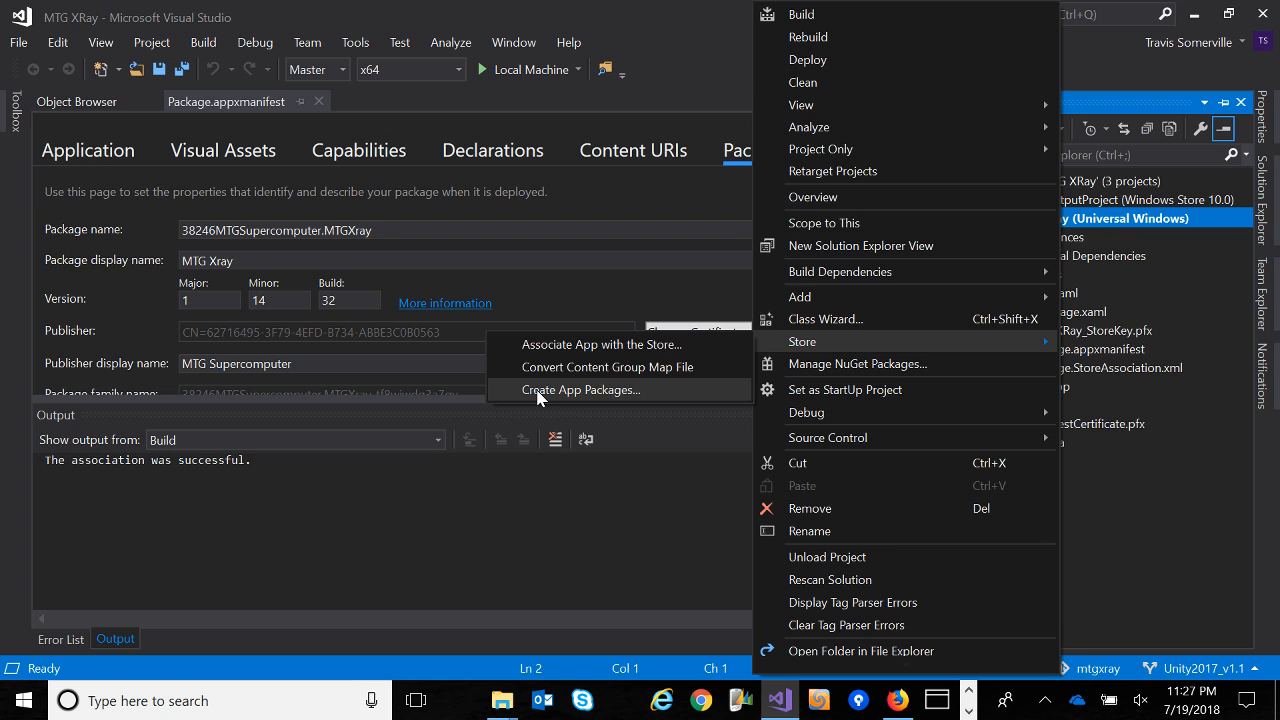
left_click(538, 392)
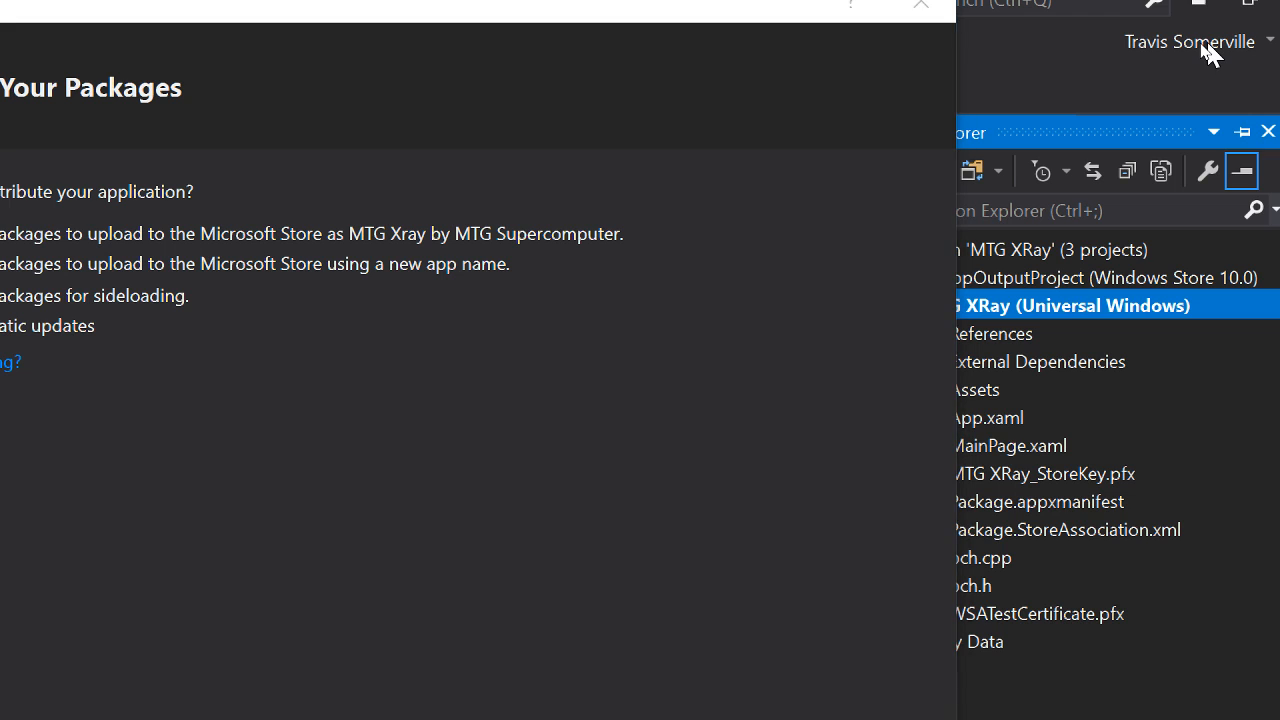
left_click(920, 5)
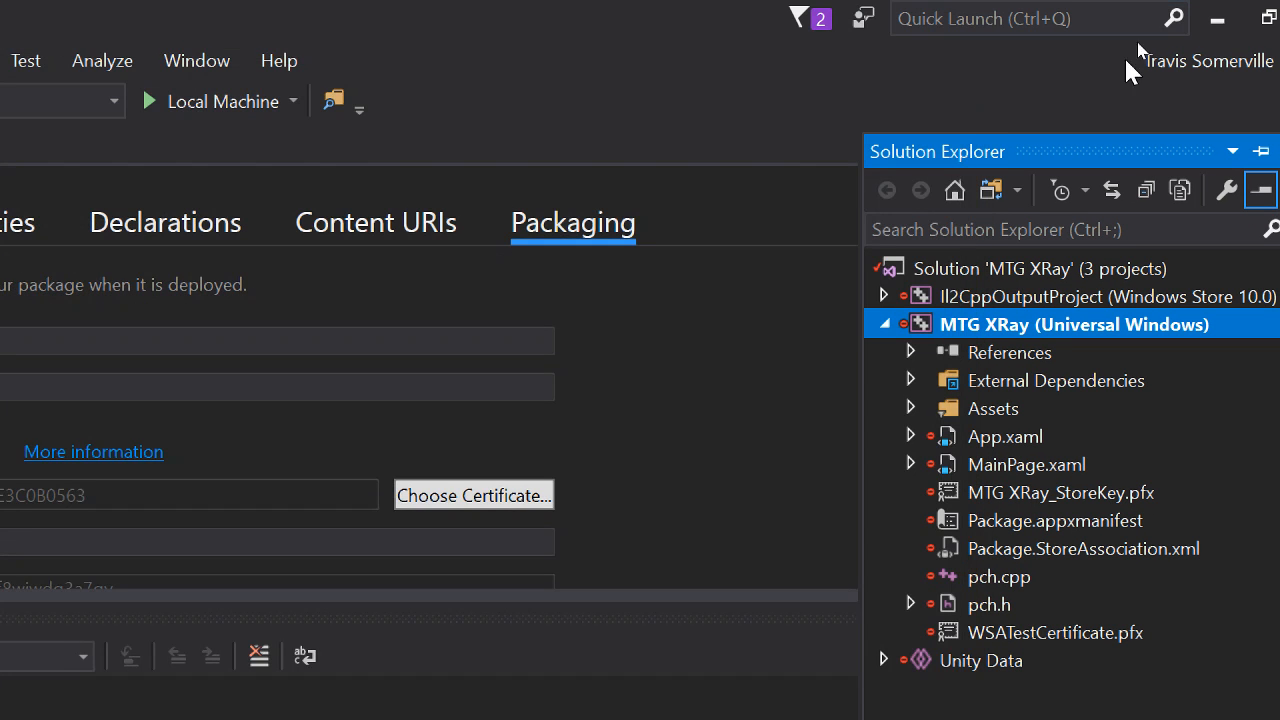
Check which account is signed in to the development environment, and dismiss the account details.
left_click(1266, 61)
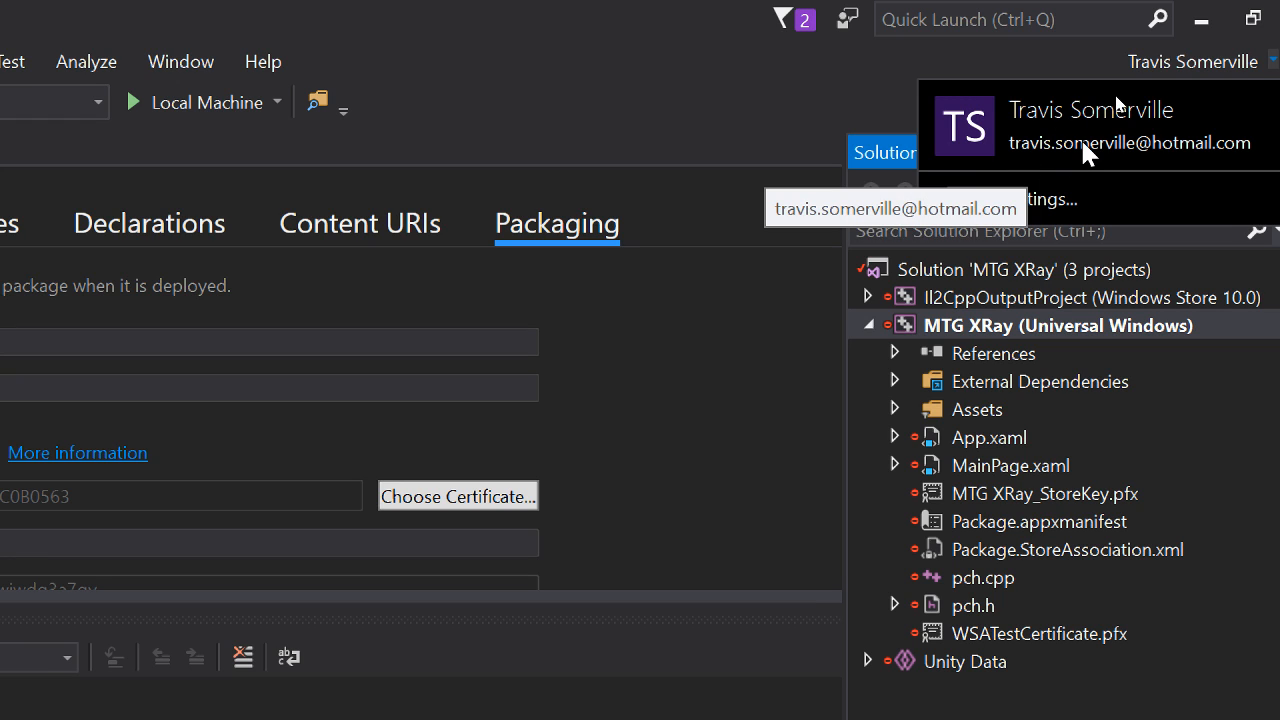
left_click(853, 66)
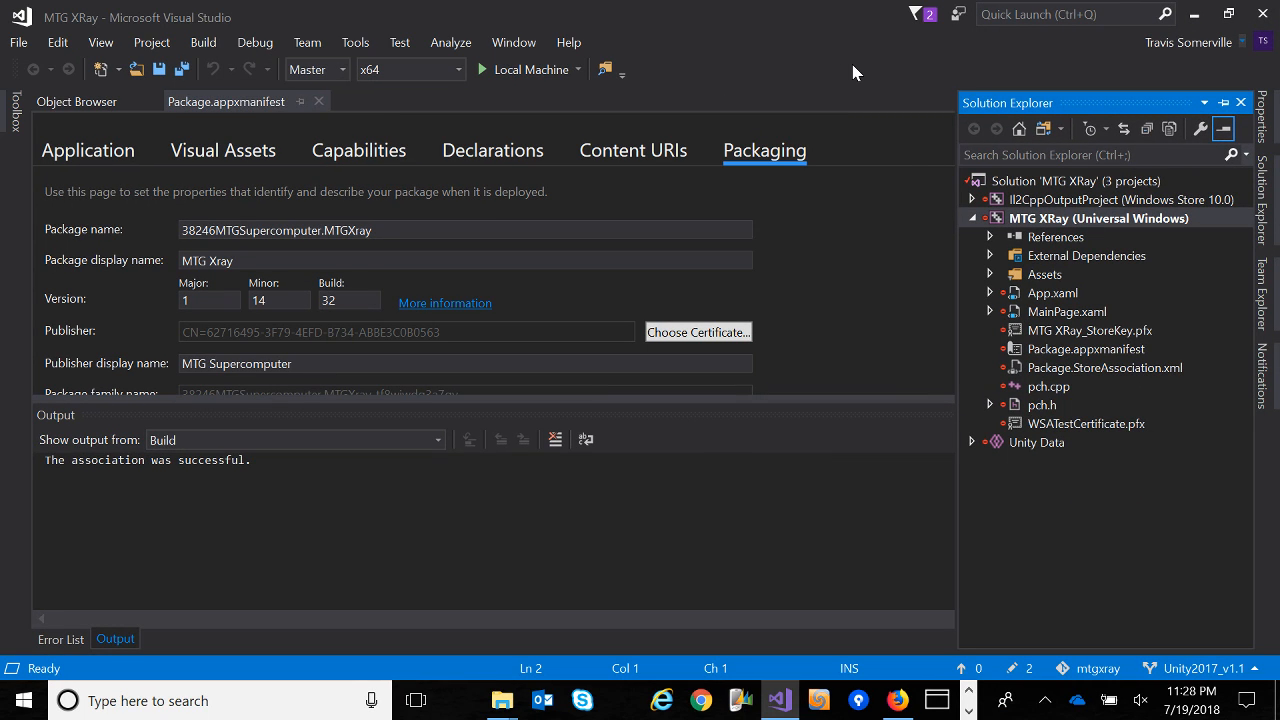
Review the Microsoft Store package settings for the MTG XRay project, keeping app bundle generation at Always, and cancel the package creation.
left_click(1032, 215)
right_click(1032, 215)
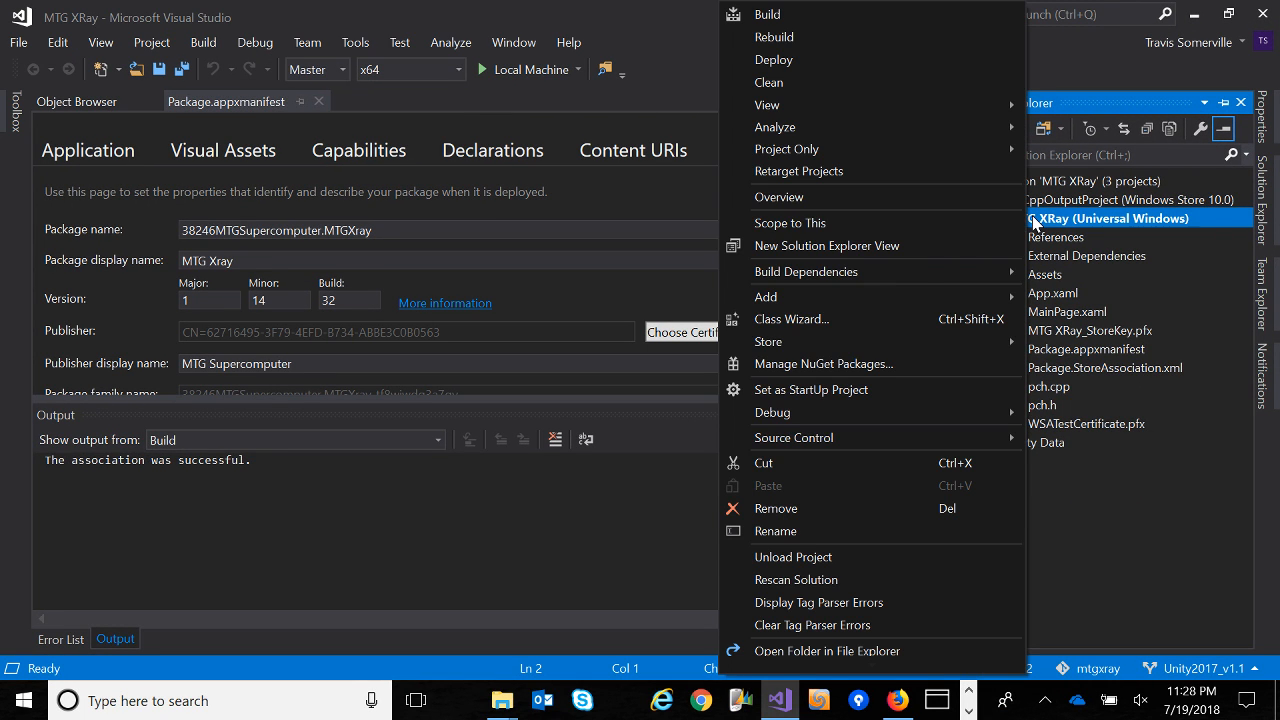
mouse_move(845, 345)
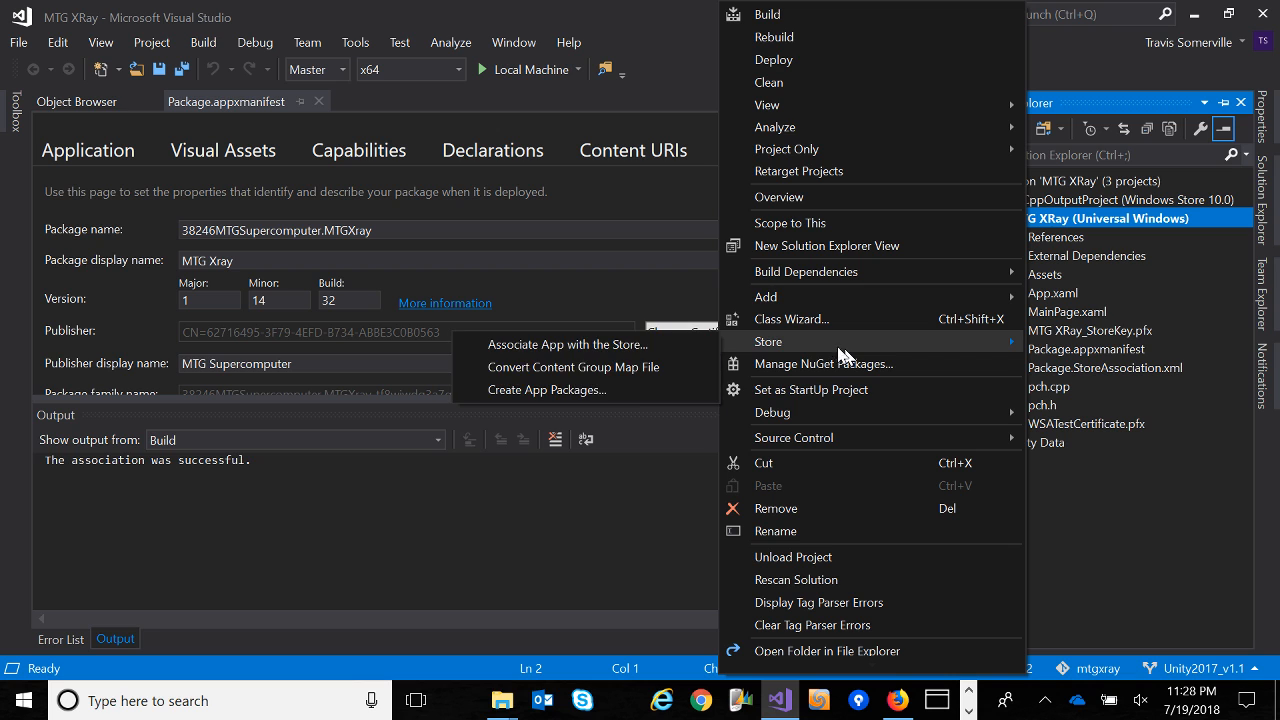
left_click(610, 392)
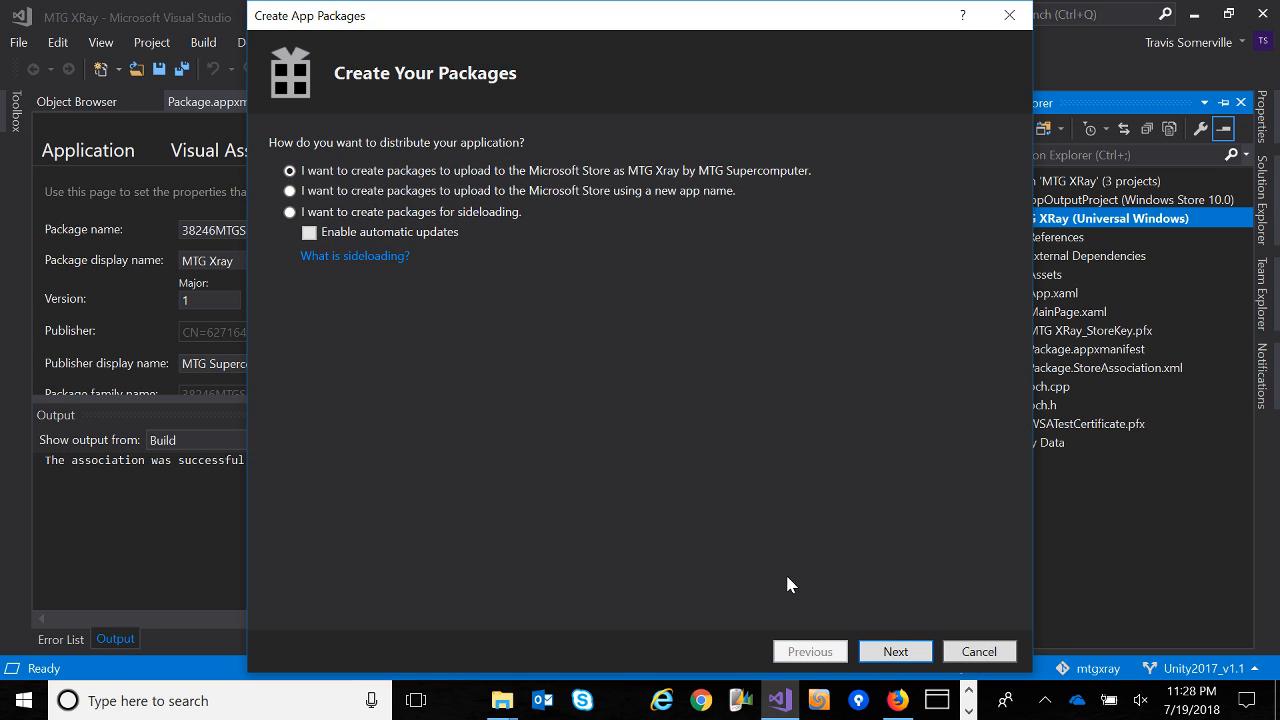
left_click(893, 656)
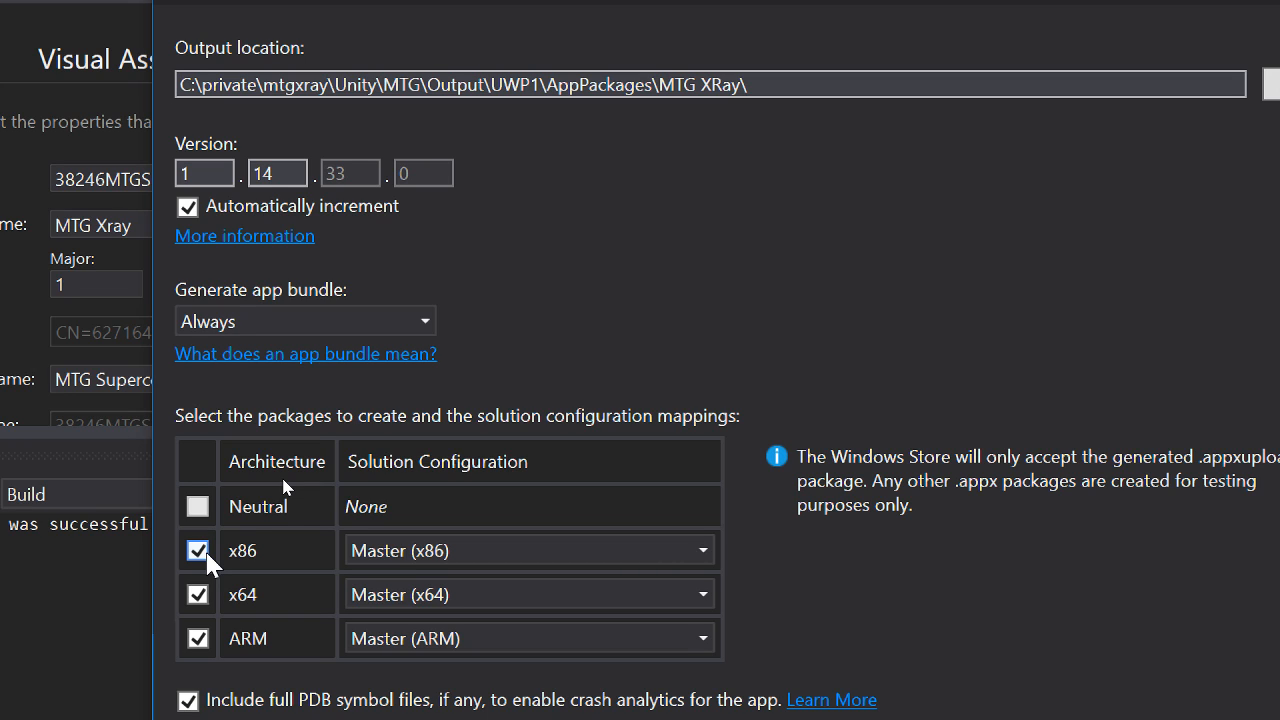
left_click(425, 323)
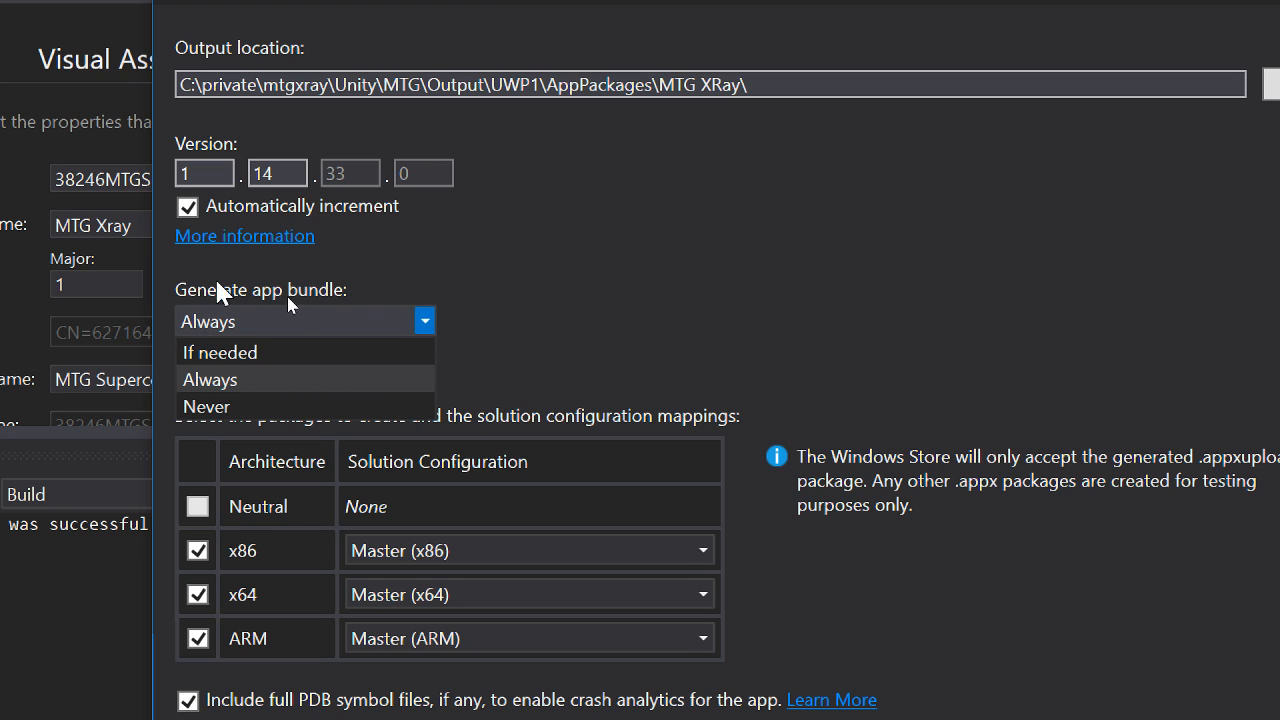
left_click(243, 378)
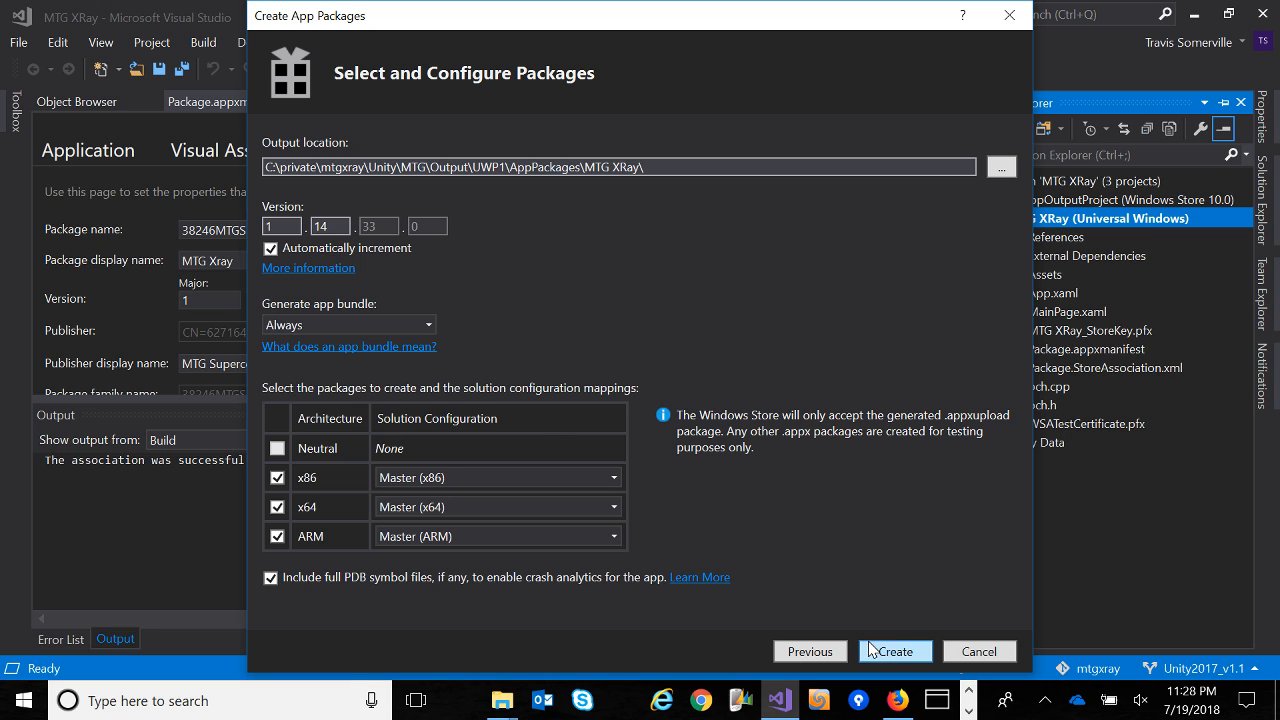
left_click(975, 652)
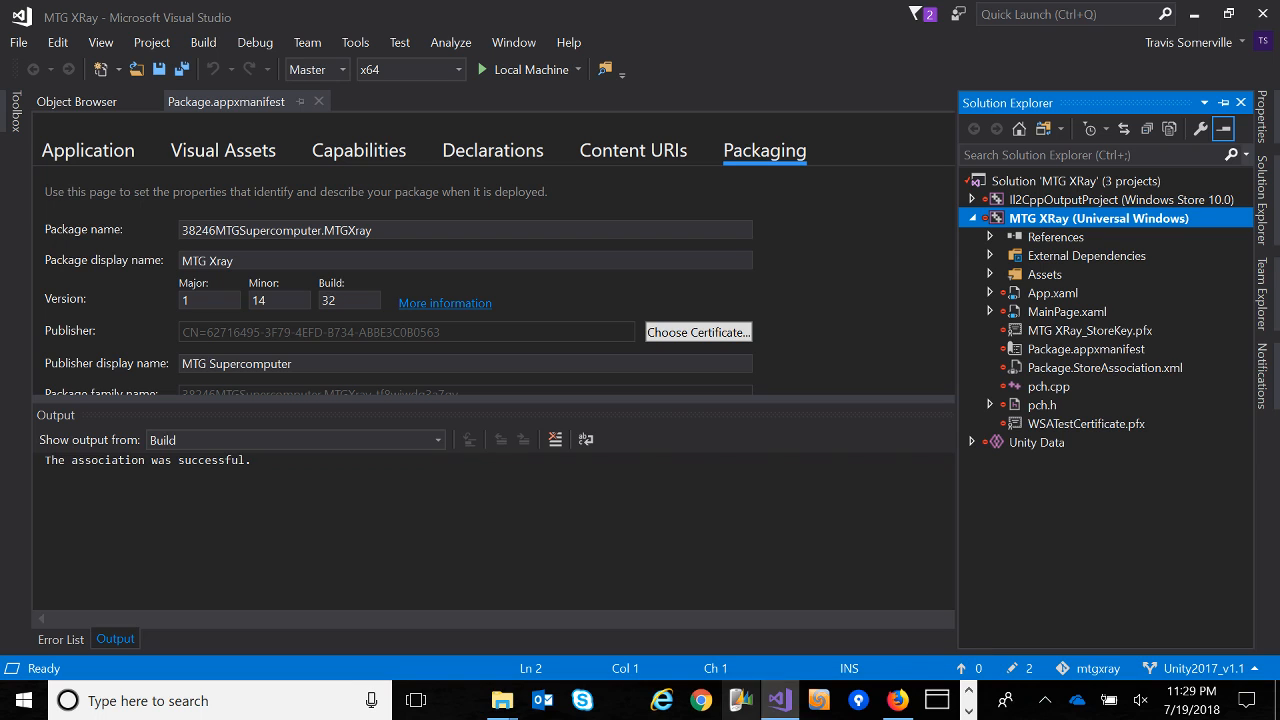
Switch to File Explorer and open the MTG XRay folder inside UWP1's AppPackages to examine the generated store package files.
mouse_move(503, 706)
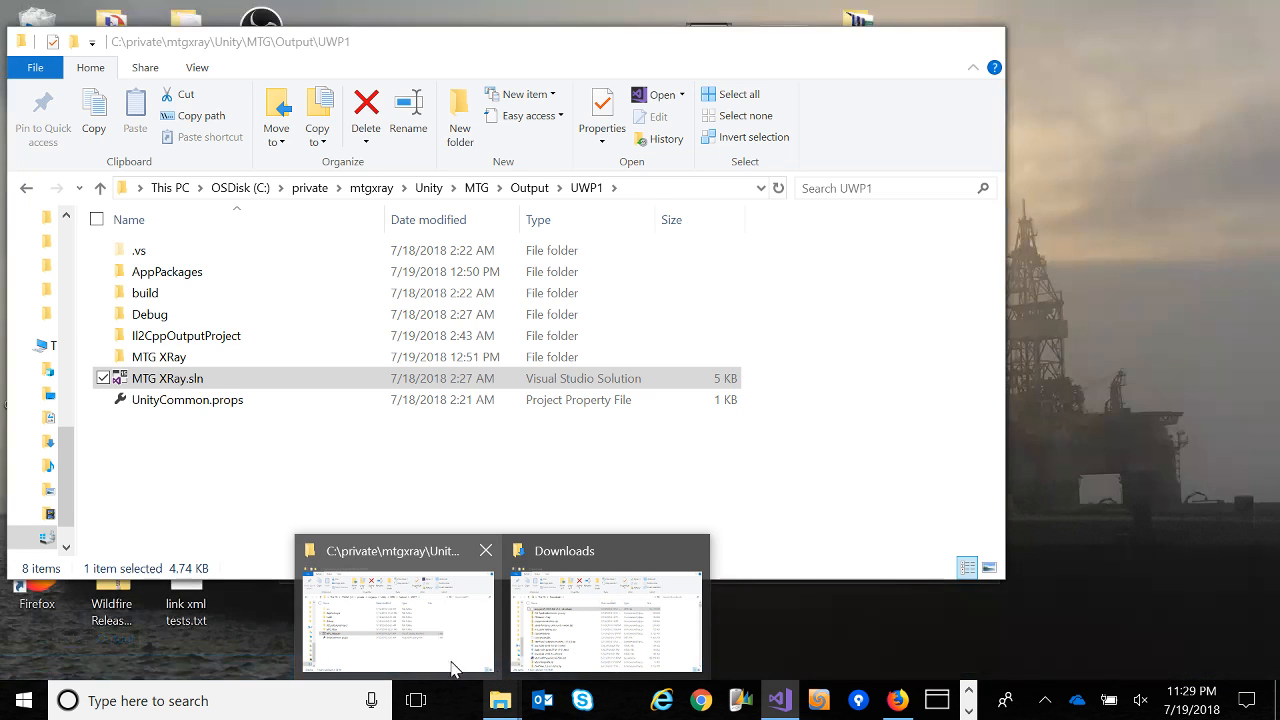
left_click(460, 610)
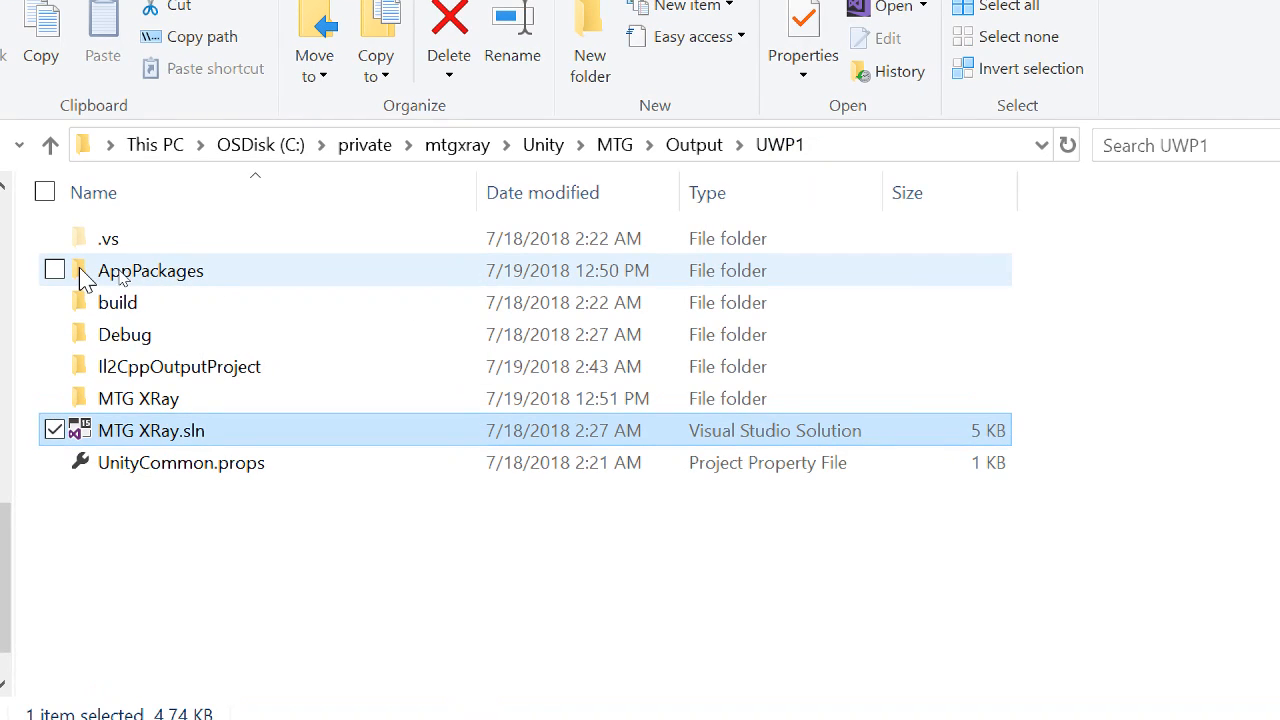
double_click(120, 272)
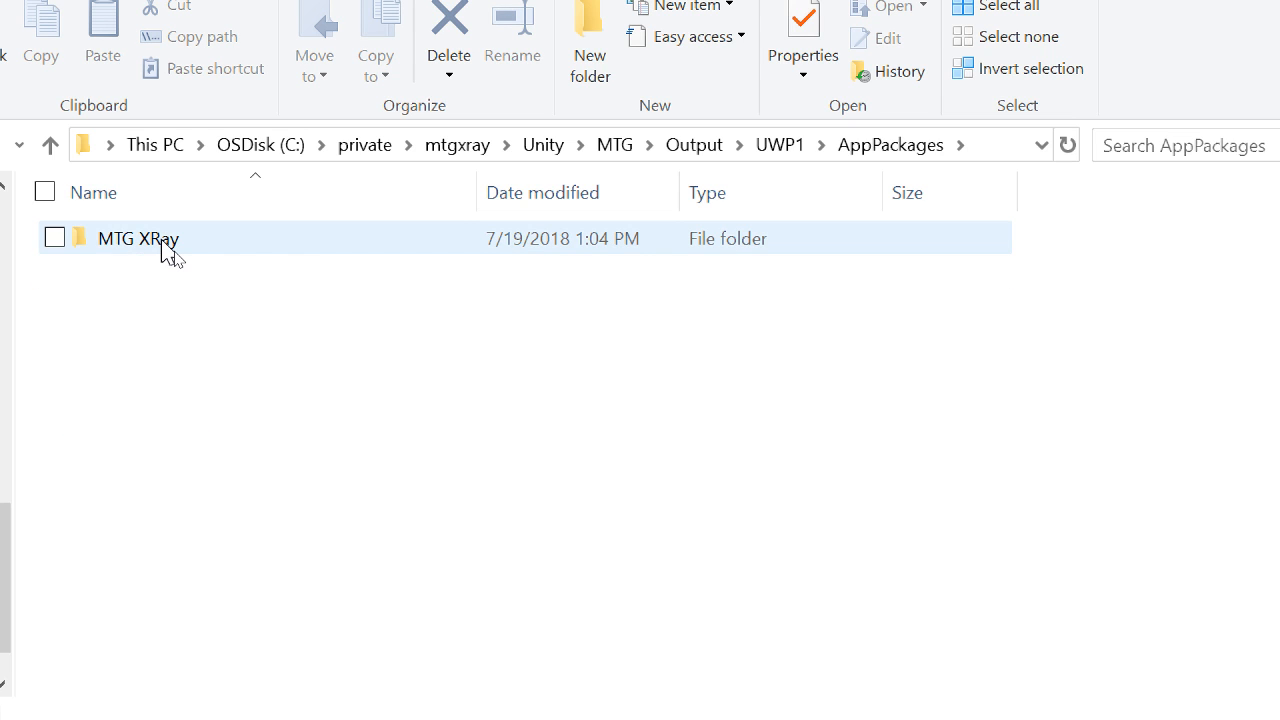
double_click(168, 250)
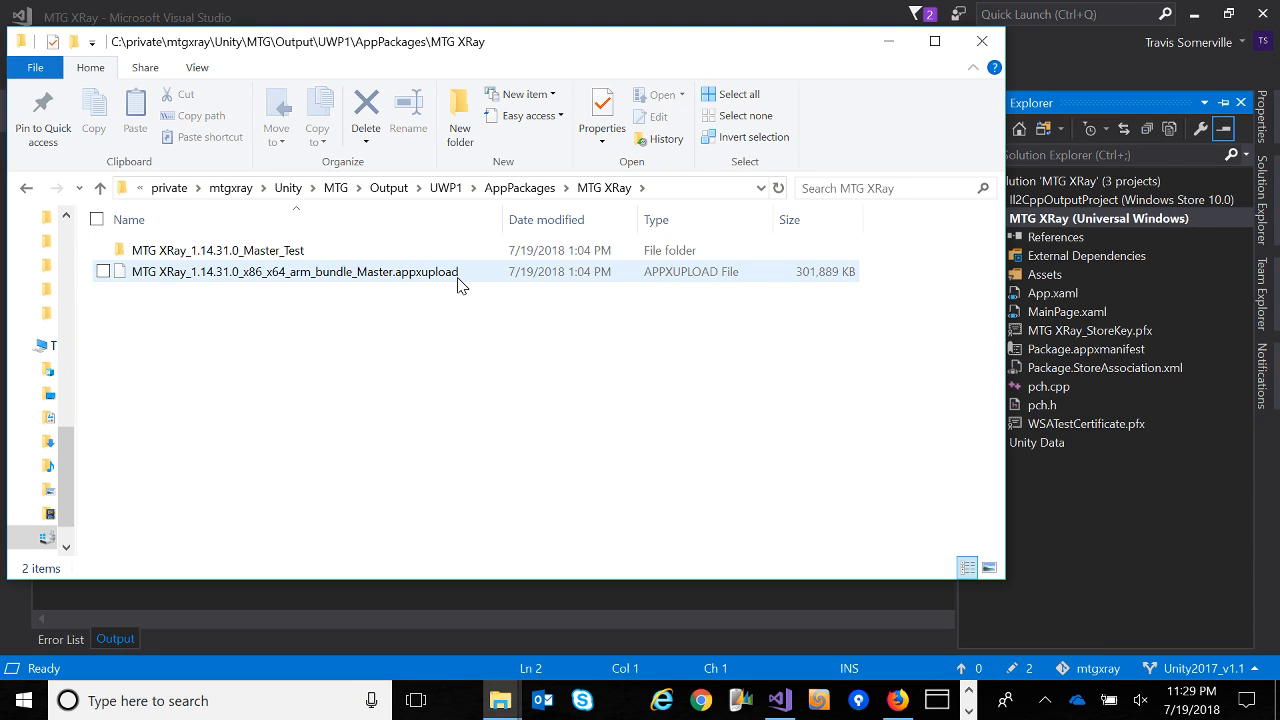
Switch to the Partner Dashboard in Firefox, view the certification progress of MTG Xray's Submission 9, and return to its app overview.
key("alt+Tab")
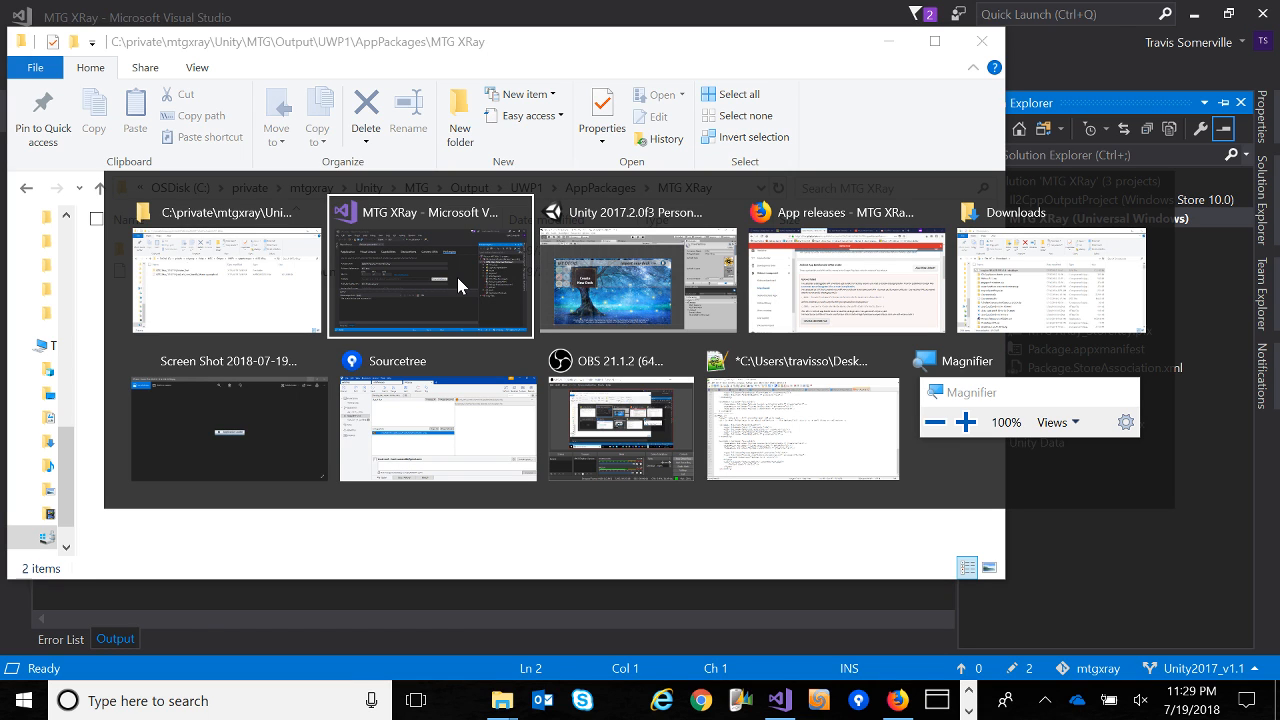
key("alt+Tab")
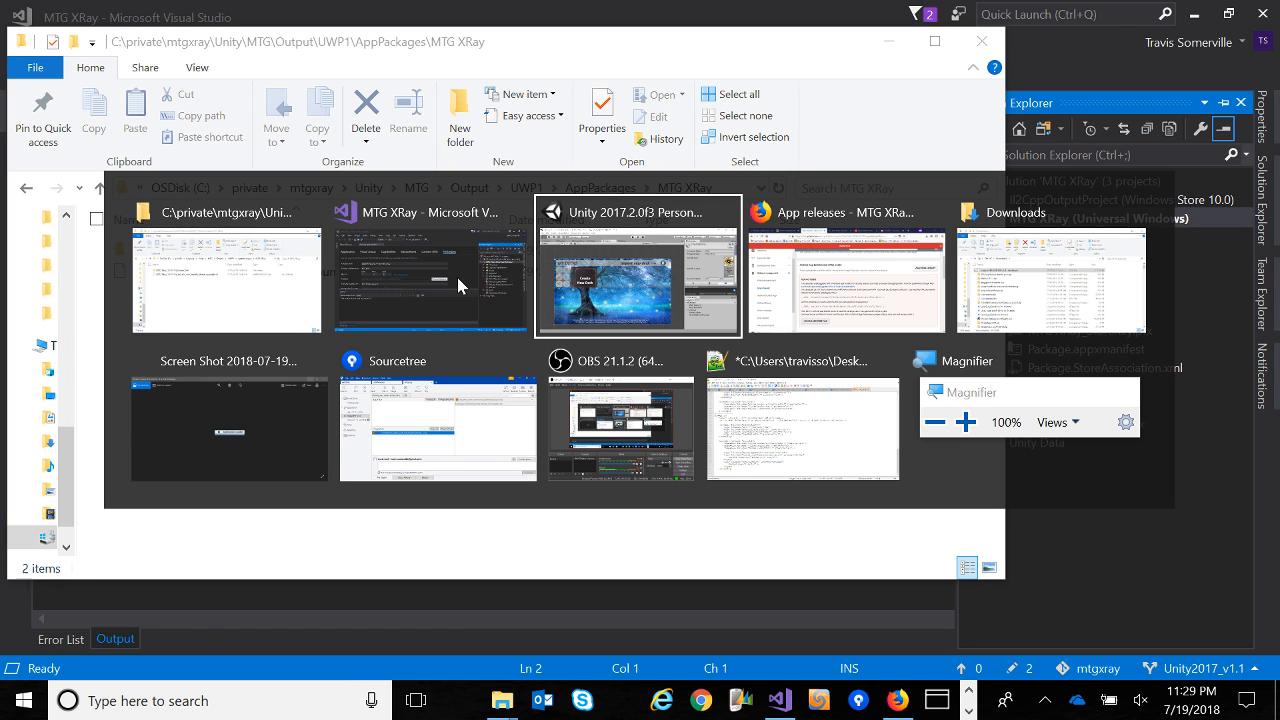
key("alt+Tab")
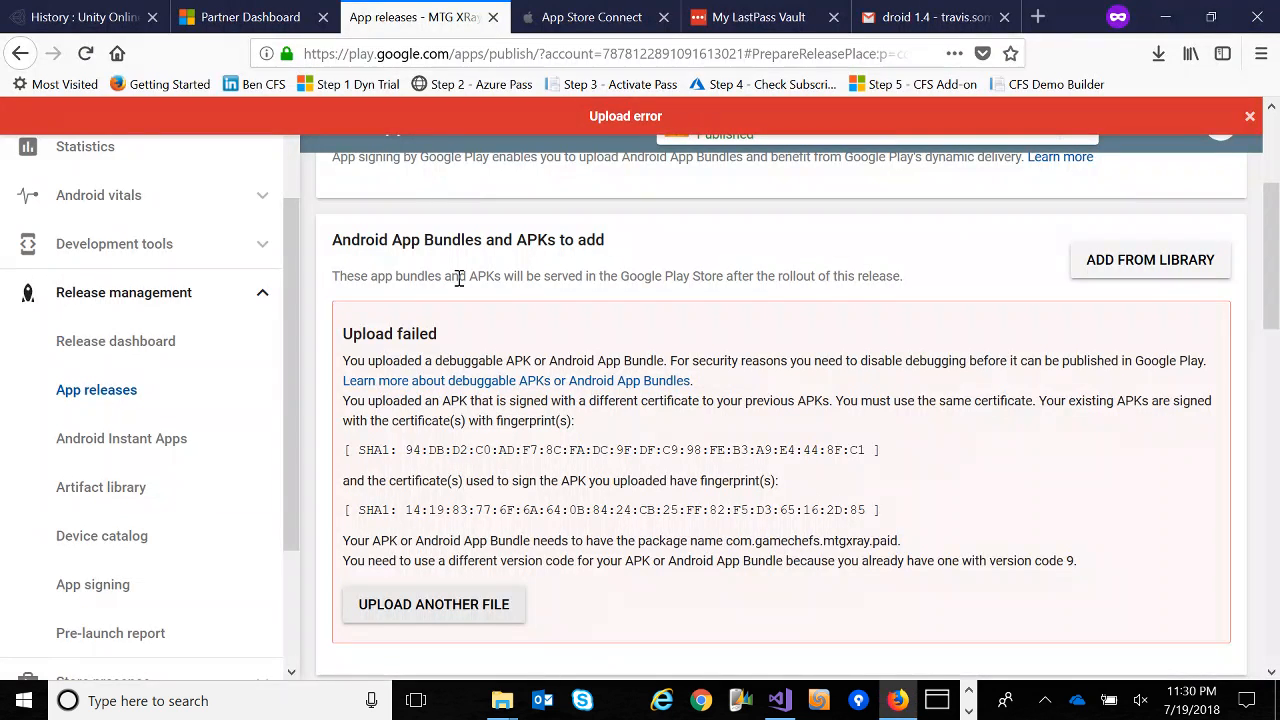
left_click(245, 20)
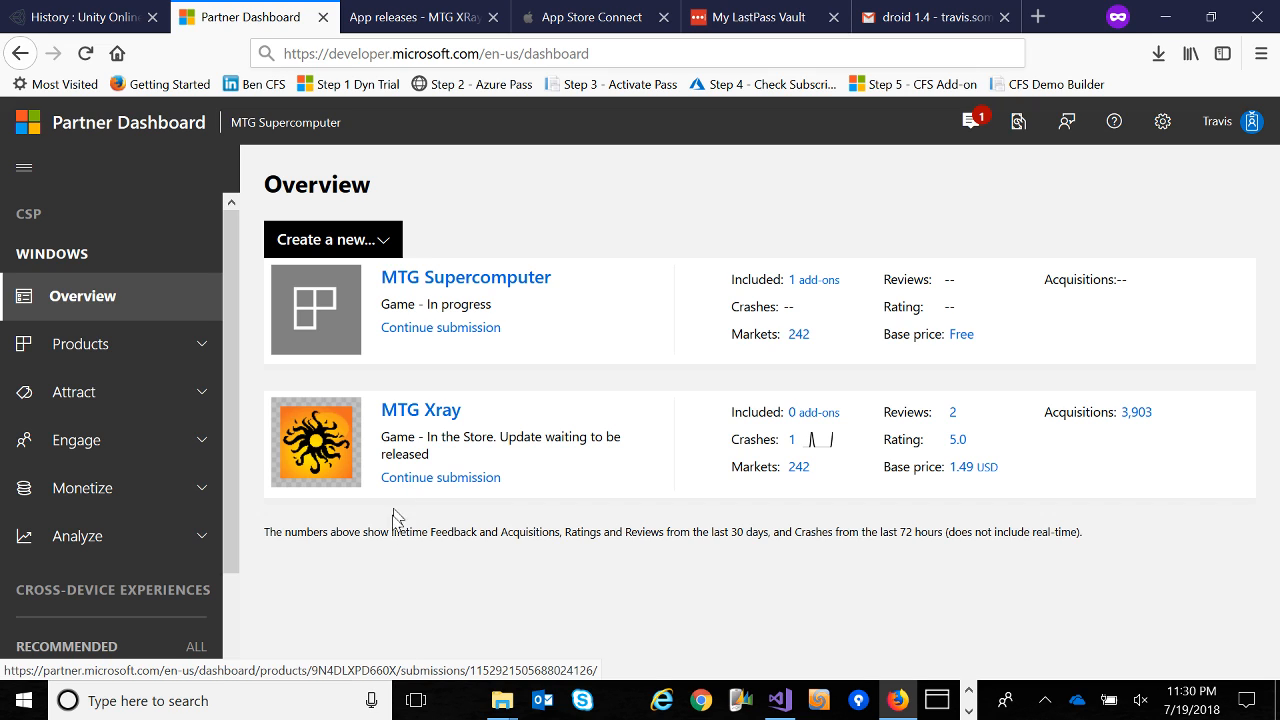
left_click(401, 418)
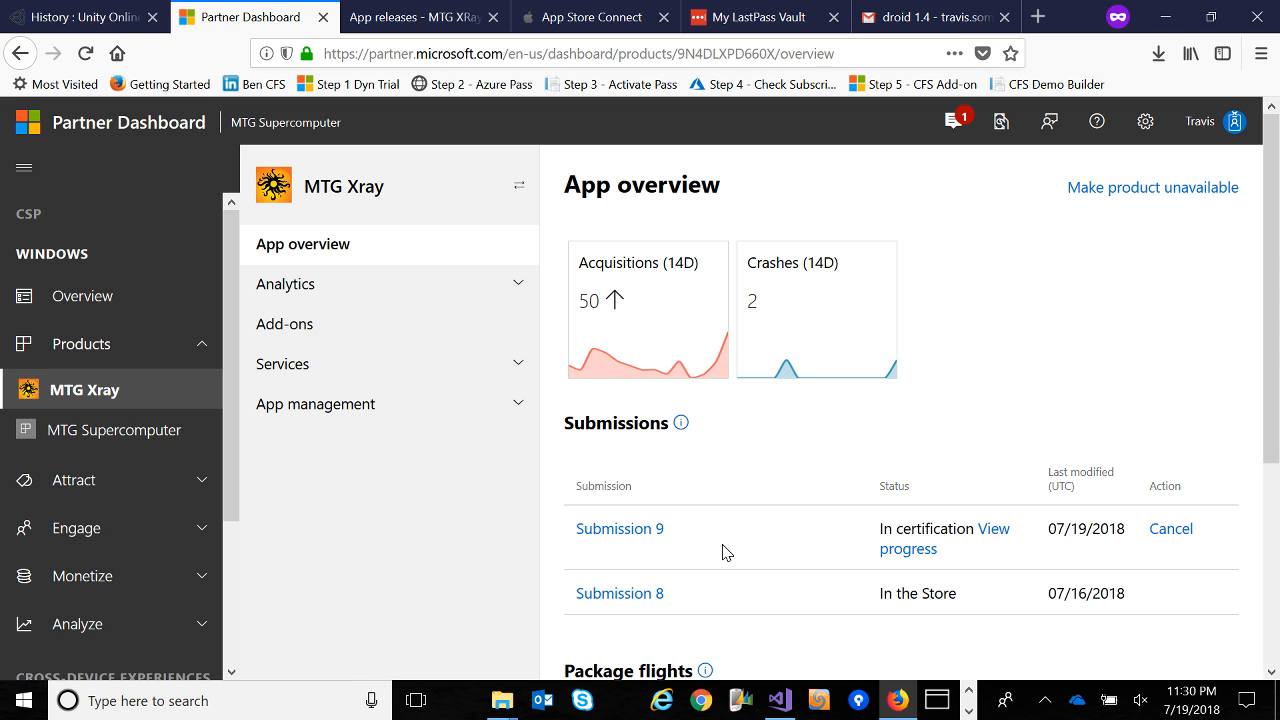
left_click(907, 558)
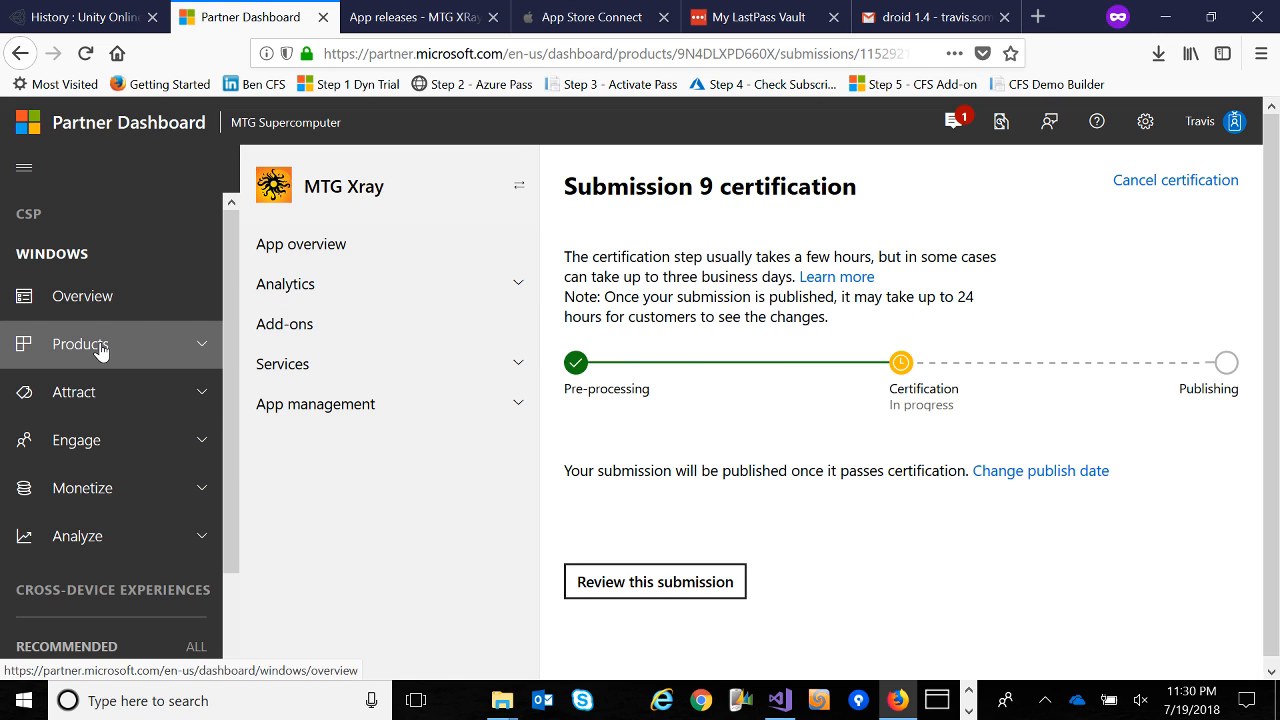
left_click(21, 55)
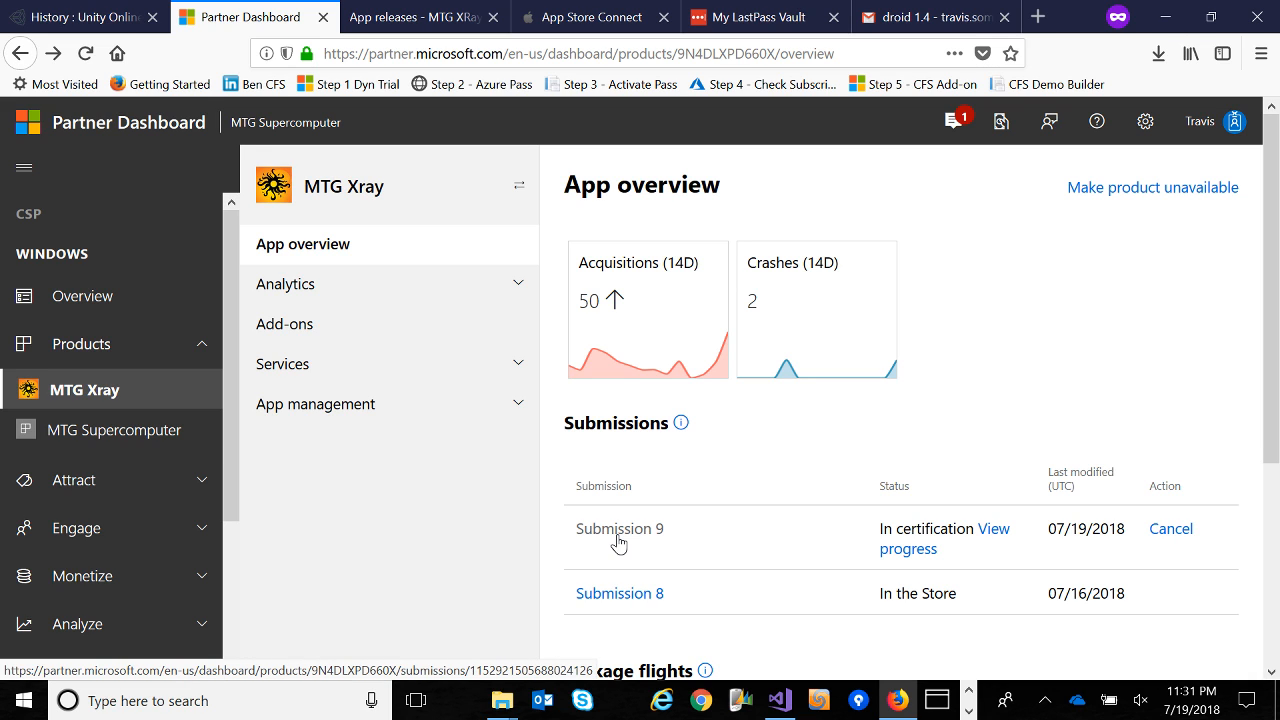
Open the Packages page of Submission 1 for the MTG Supercomputer product.
left_click(137, 438)
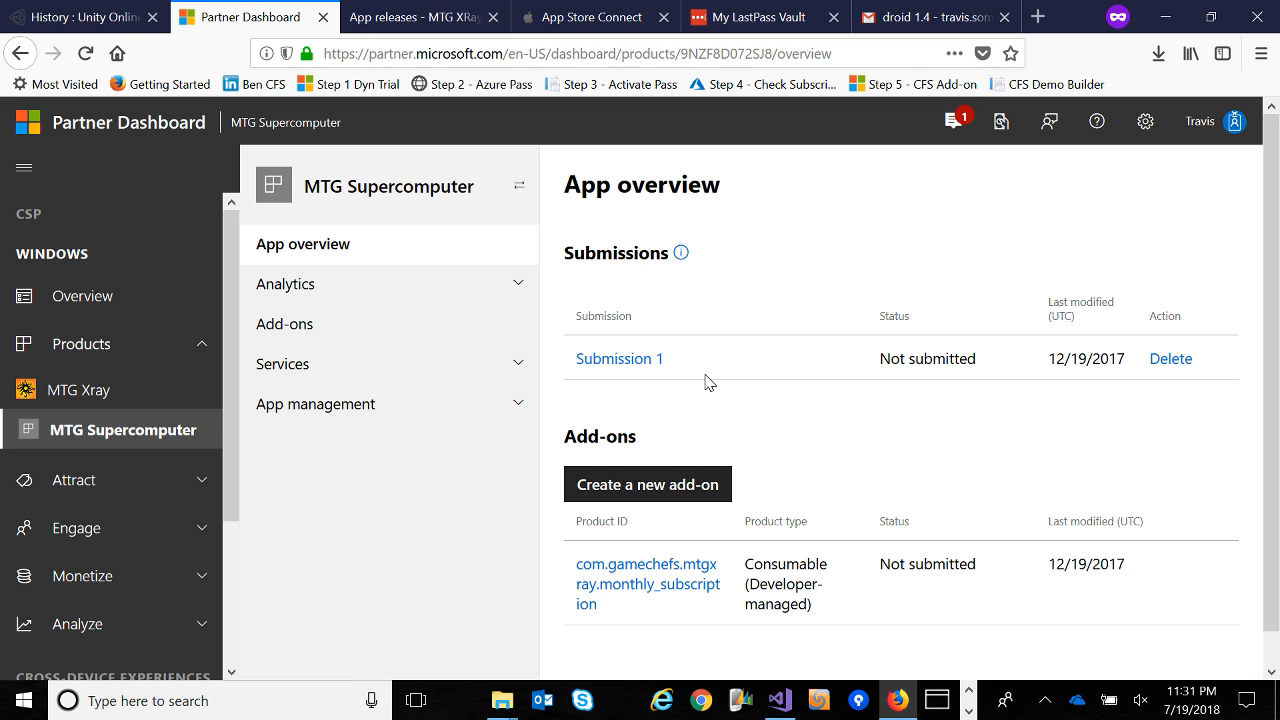
left_click(620, 362)
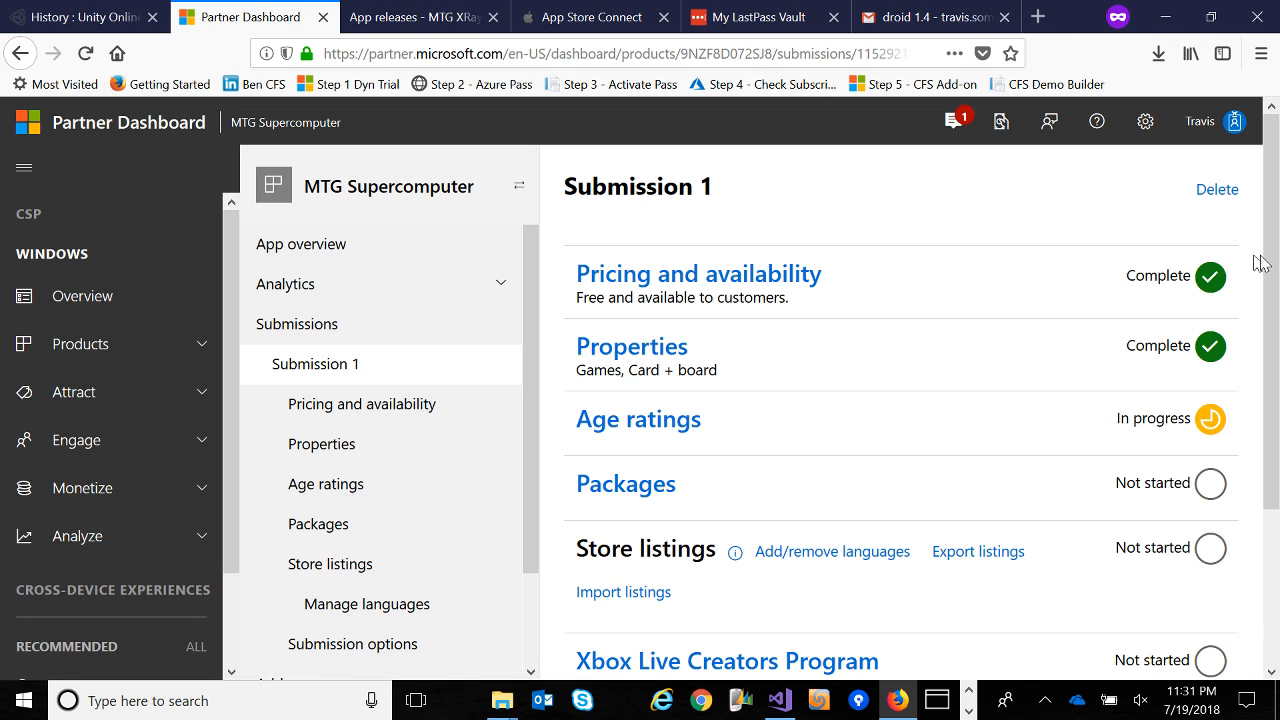
left_click_drag(1270, 262, 1276, 297)
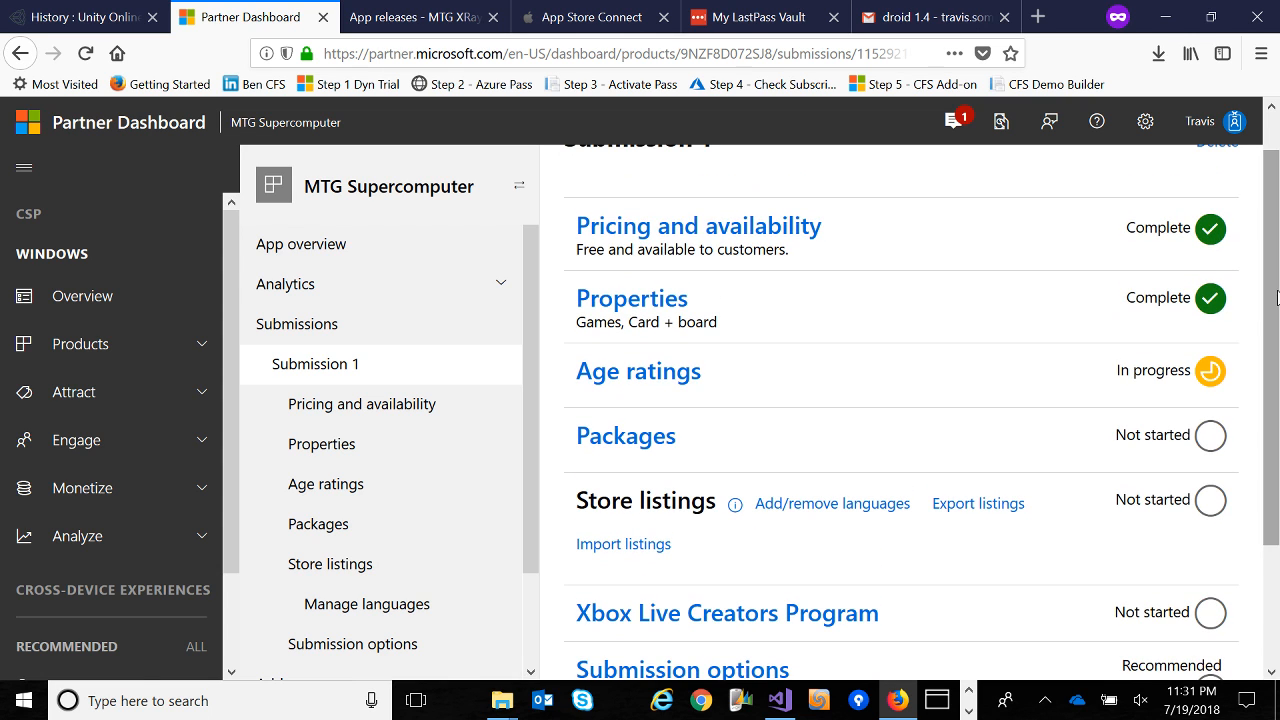
left_click(591, 445)
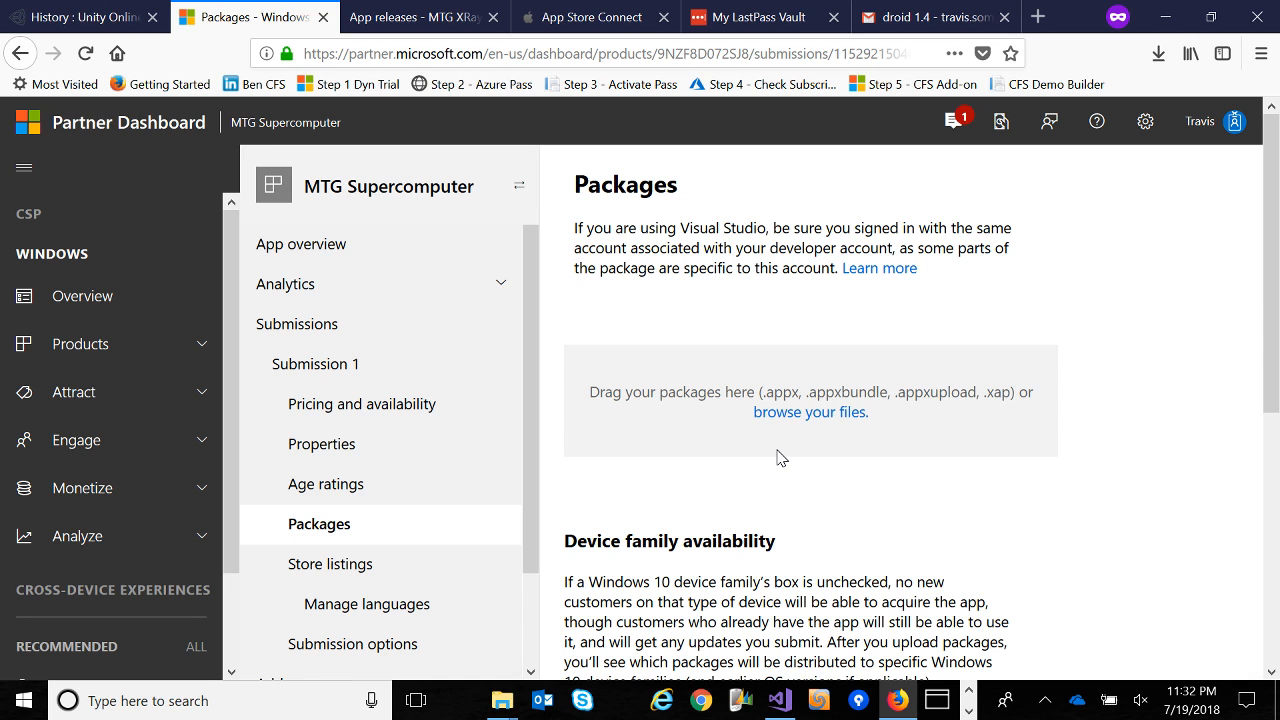
Demonstrate bringing MTG XRay_1.14.31.0_x86_x64_arm_bundle_Master.appxupload from File Explorer to the package upload area, and return to the Packages page.
key("alt+Tab")
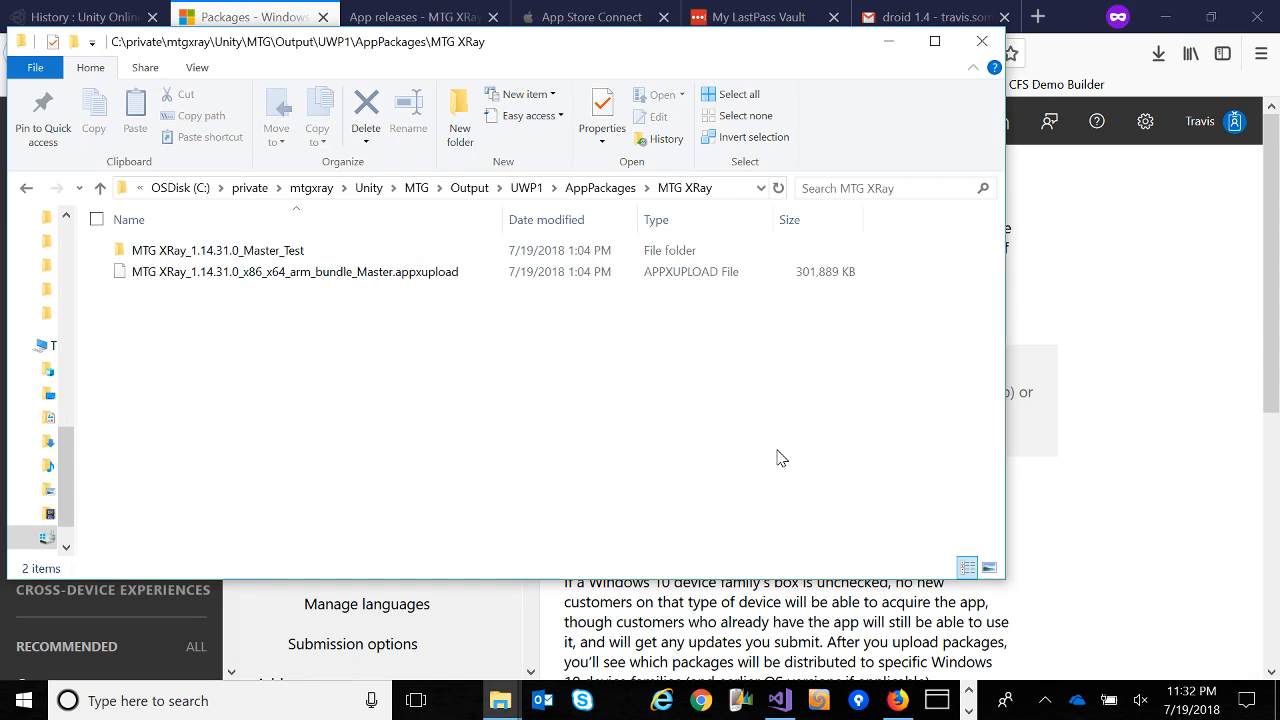
left_click_drag(298, 281, 648, 354)
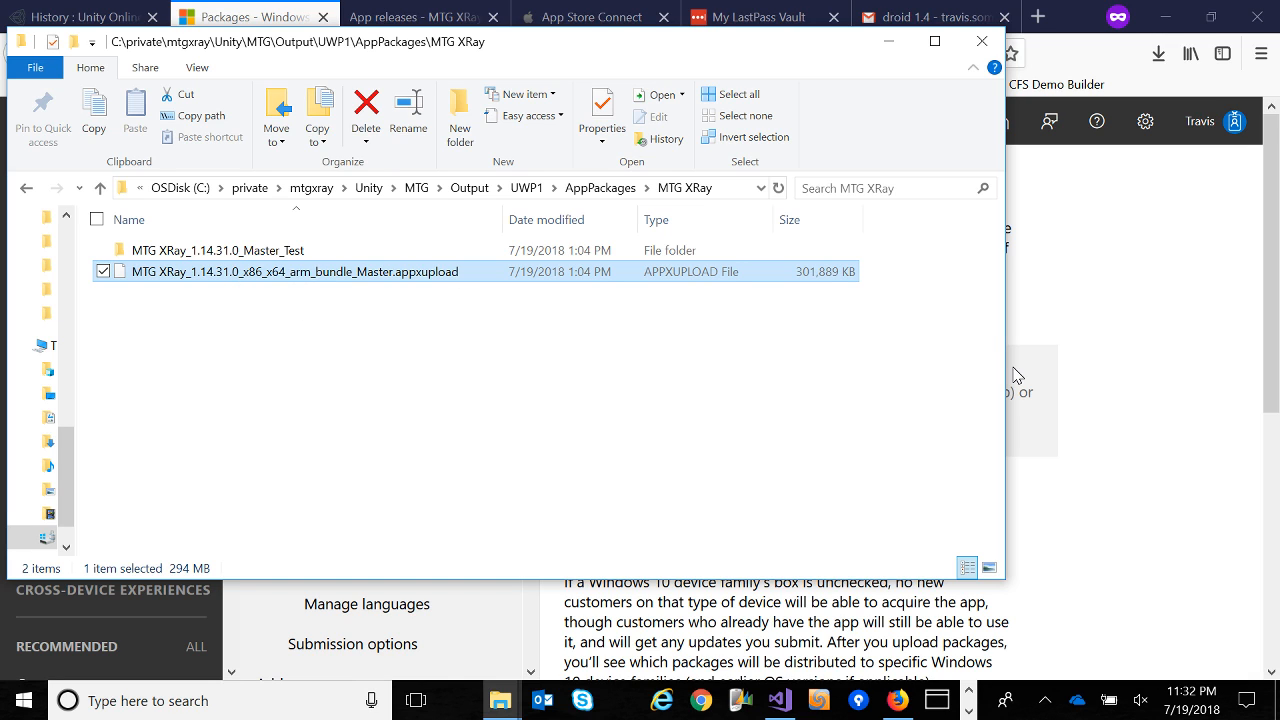
left_click(1076, 346)
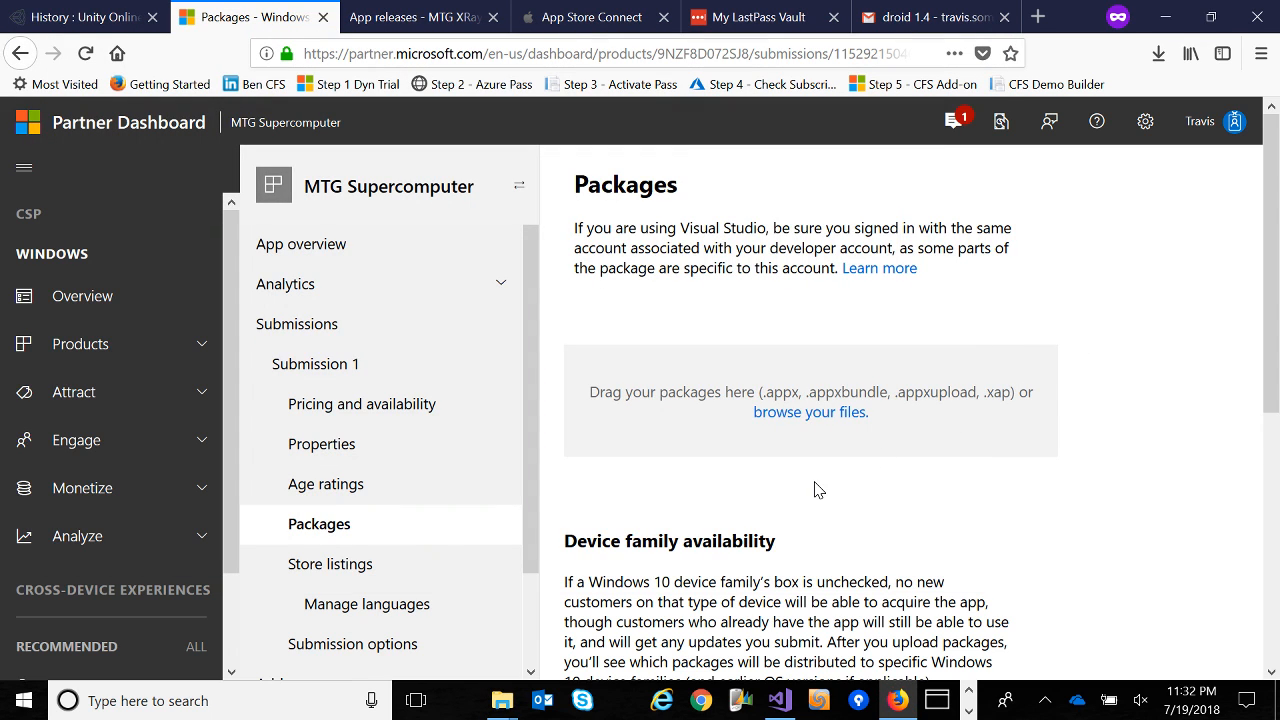
Review the device family availability options for the package, and open the language management page for the store listings.
scroll(818, 489, "down", 2)
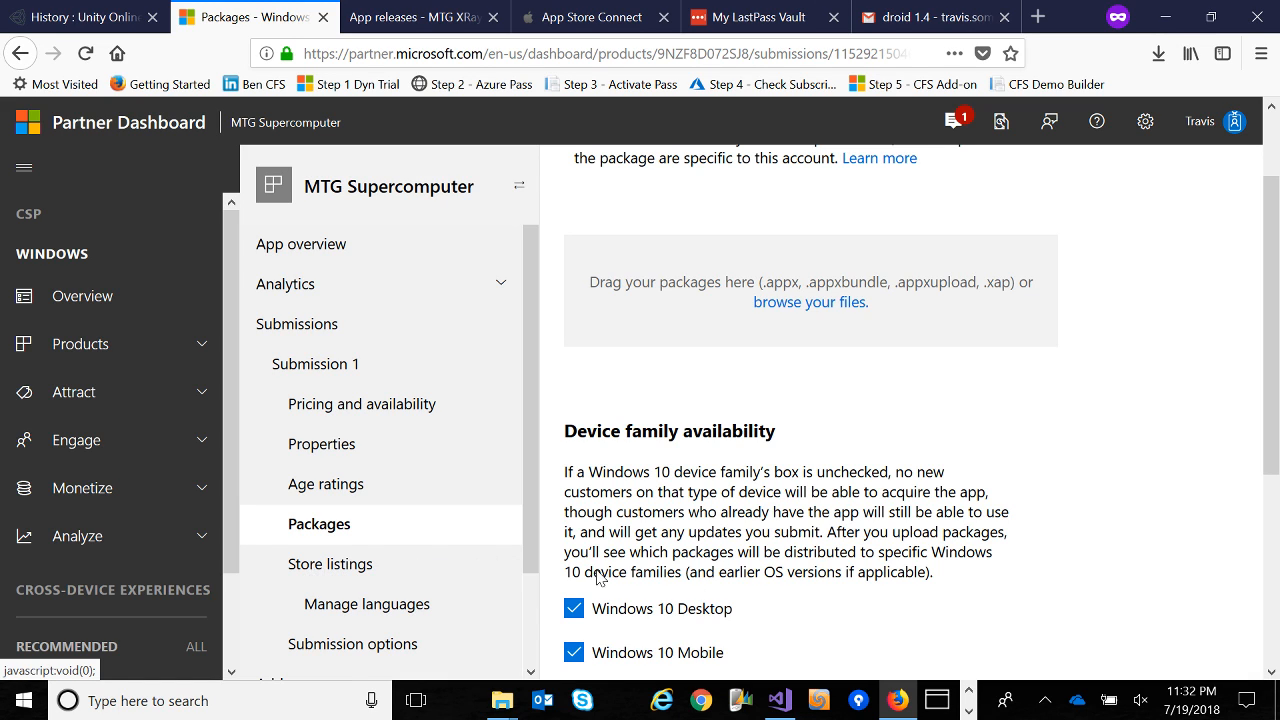
scroll(756, 550, "down", 3)
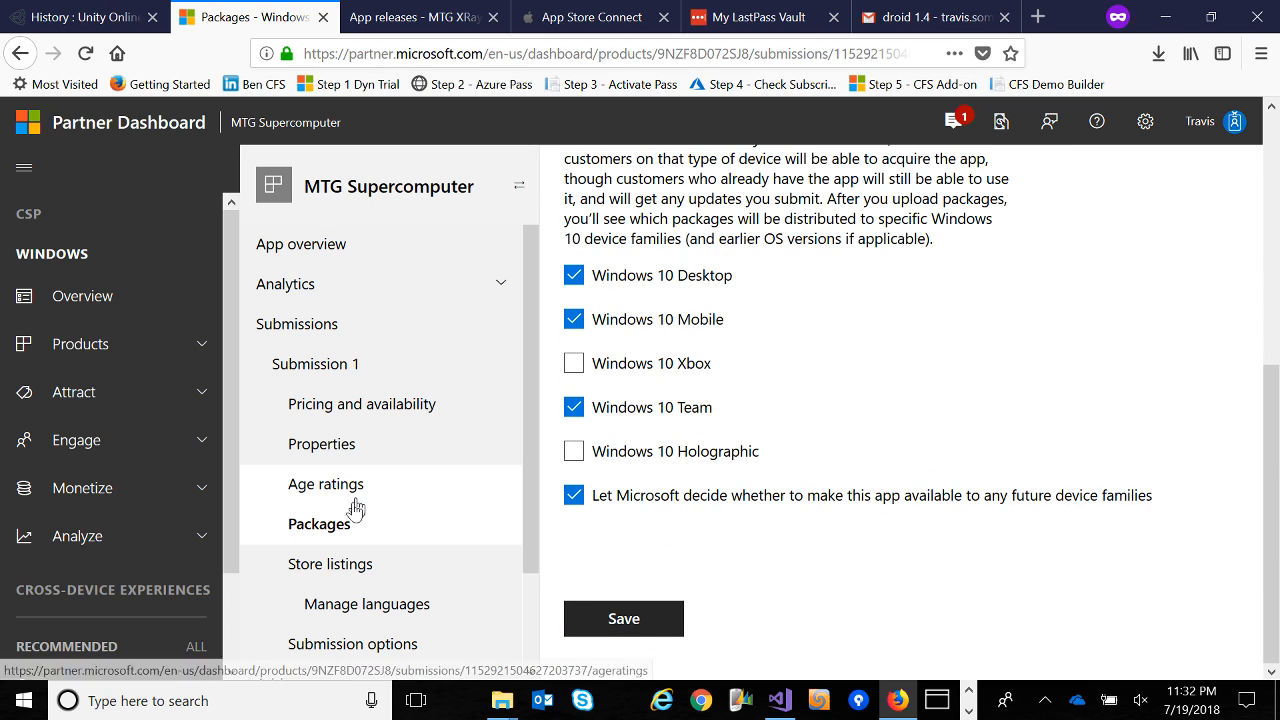
left_click(367, 609)
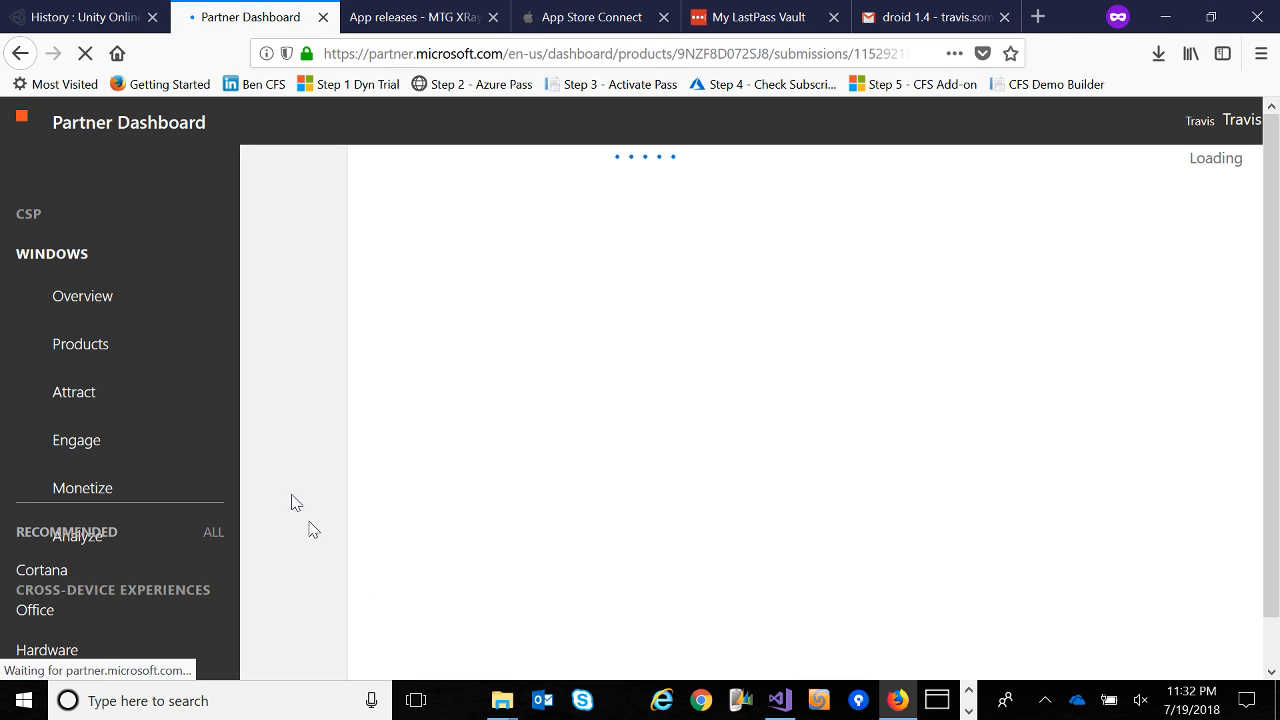
Open Submission 9 of the MTG Xray product and review its submission sections.
left_click(161, 351)
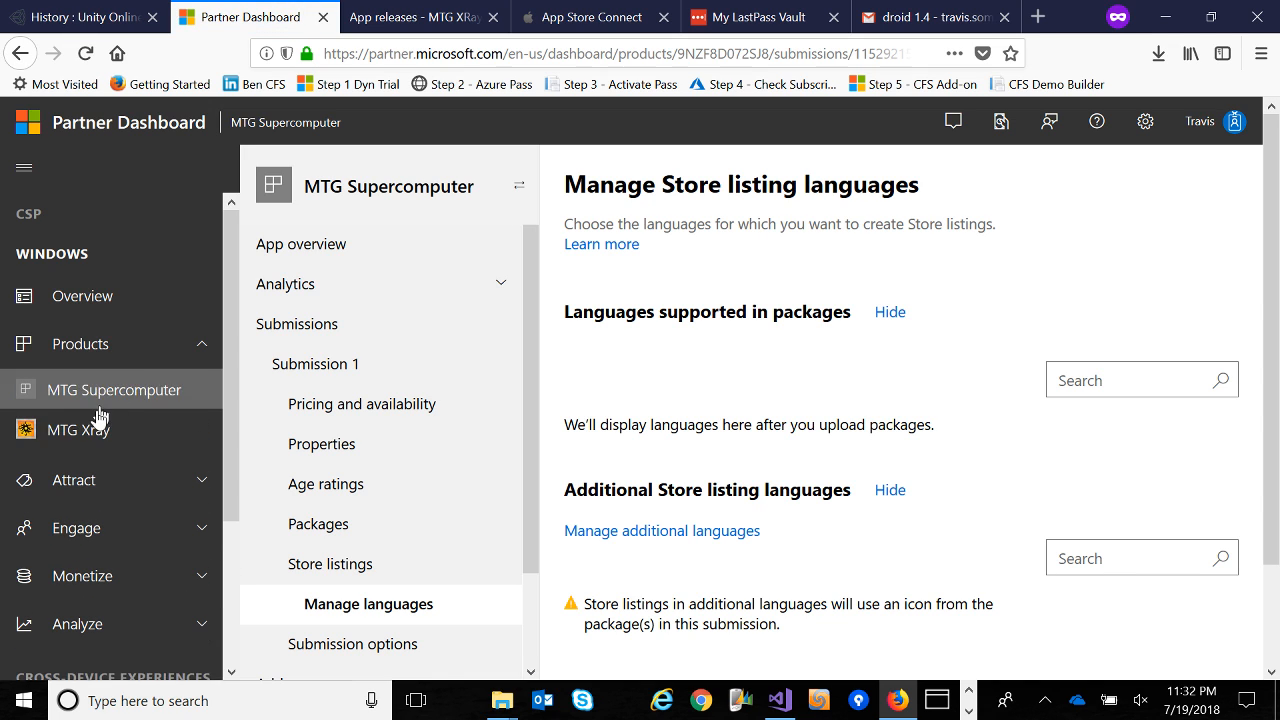
left_click(86, 441)
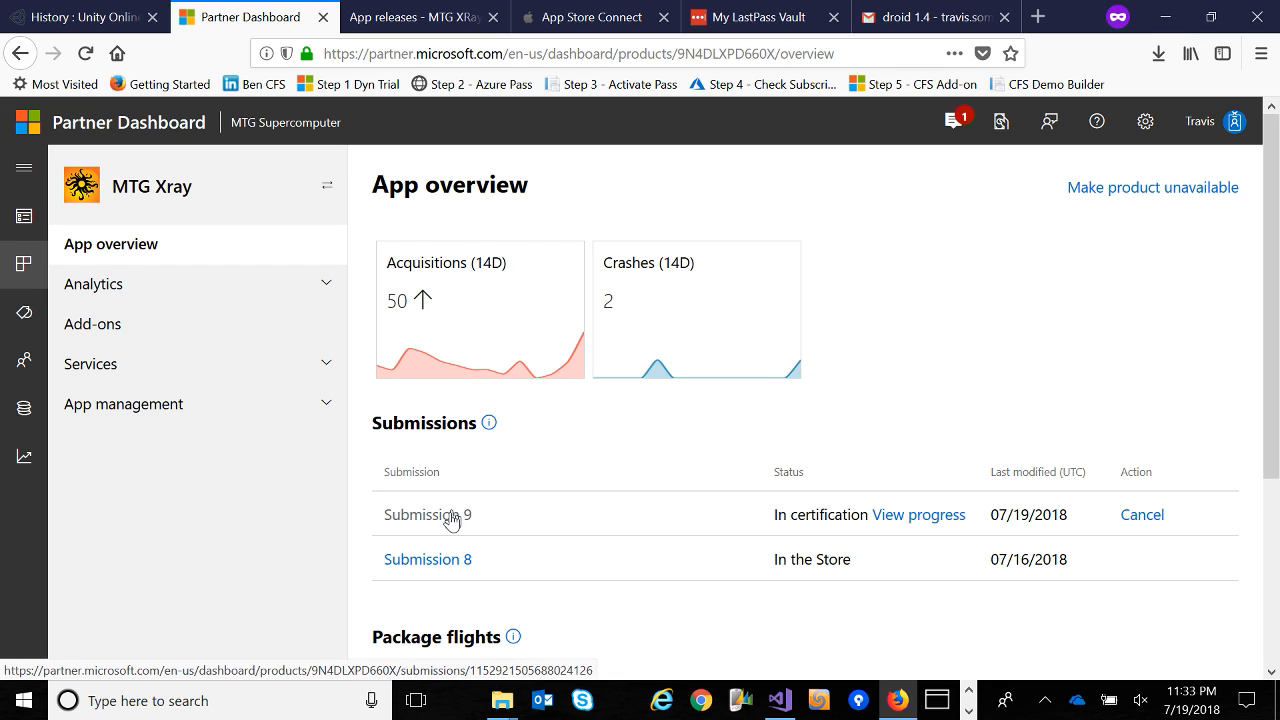
left_click(446, 520)
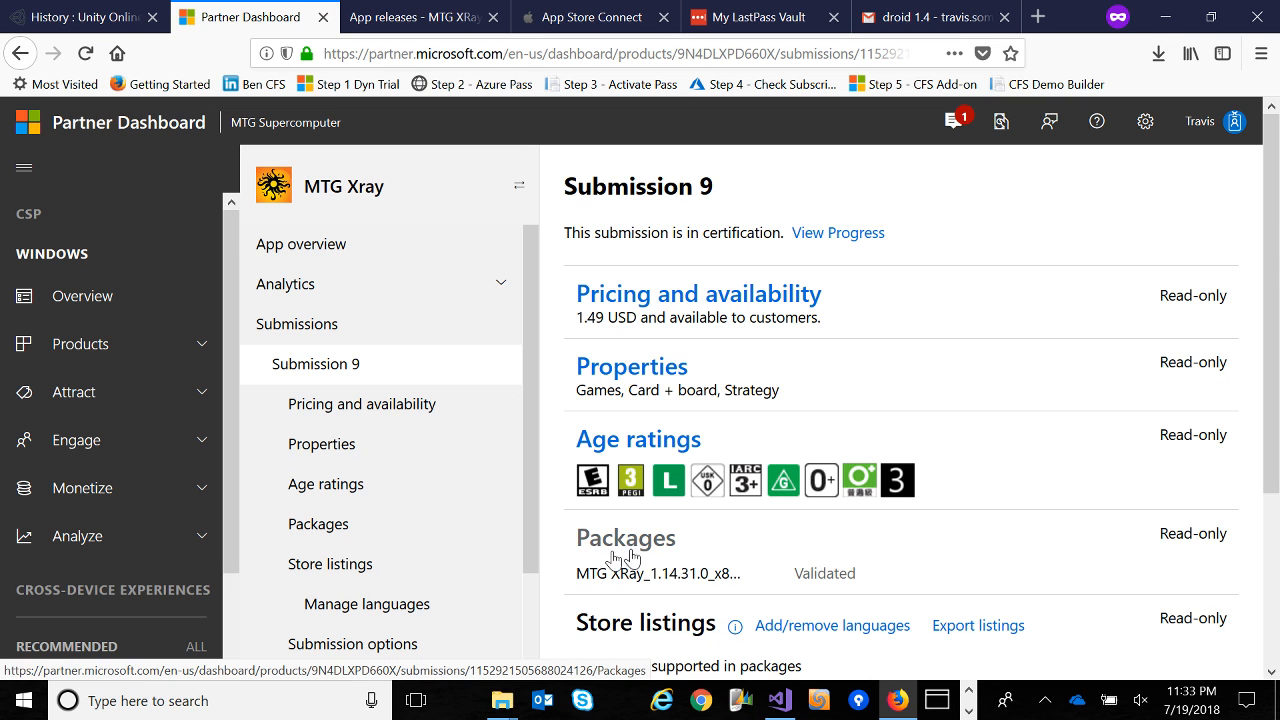
scroll(642, 557, "down", 2)
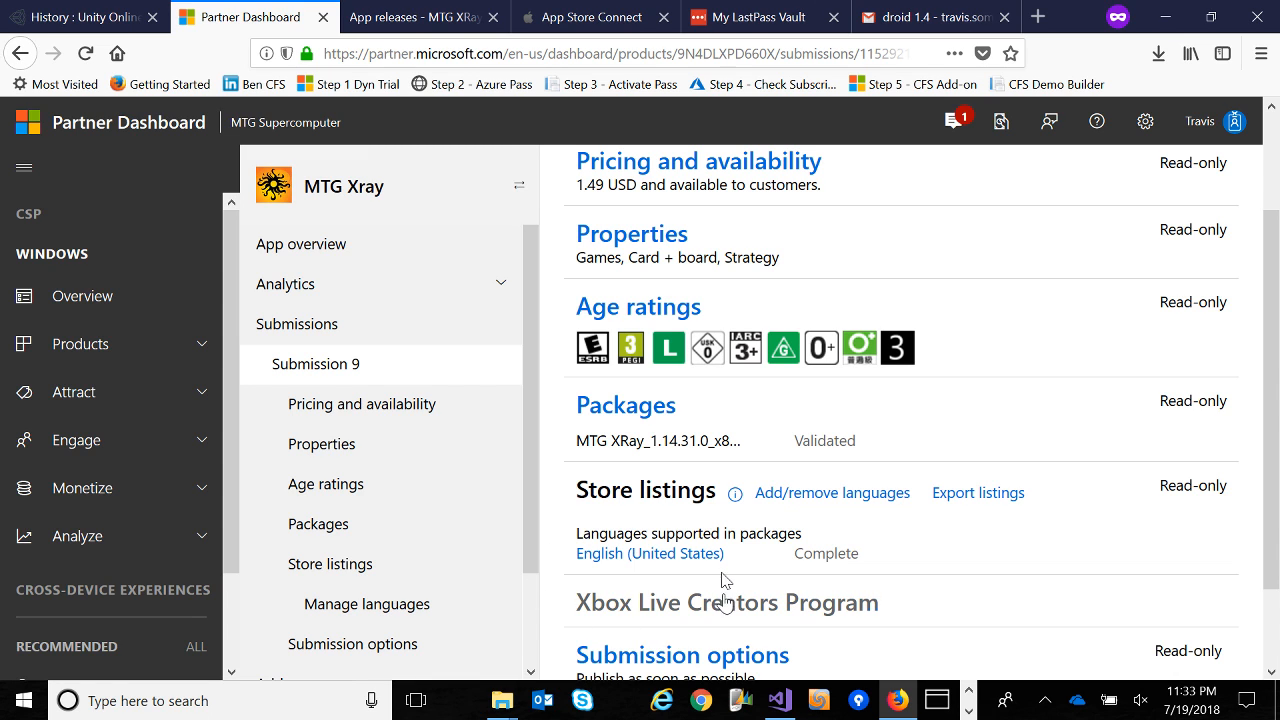
Examine the description, release notes and app features in the English (United States) store listing, and return to the dashboard overview.
left_click(624, 561)
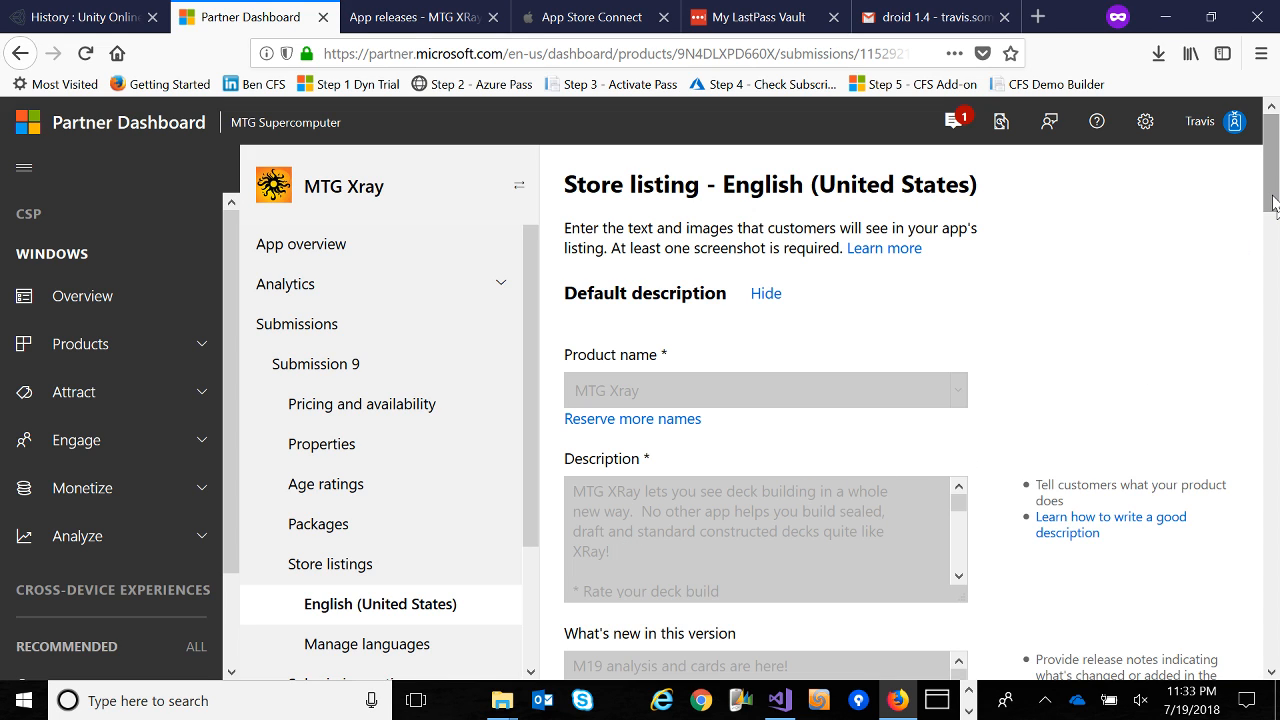
scroll(1275, 205, "down", 3)
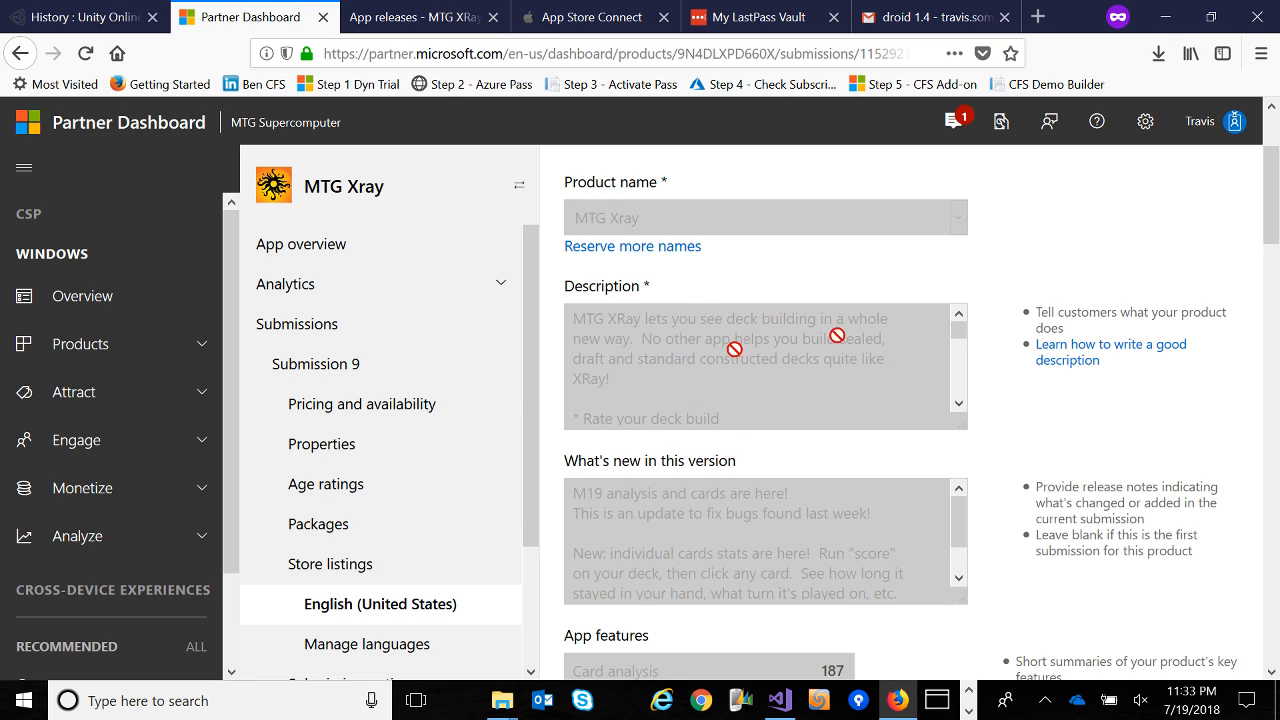
left_click_drag(1278, 198, 1278, 268)
key("ctrl+plus")
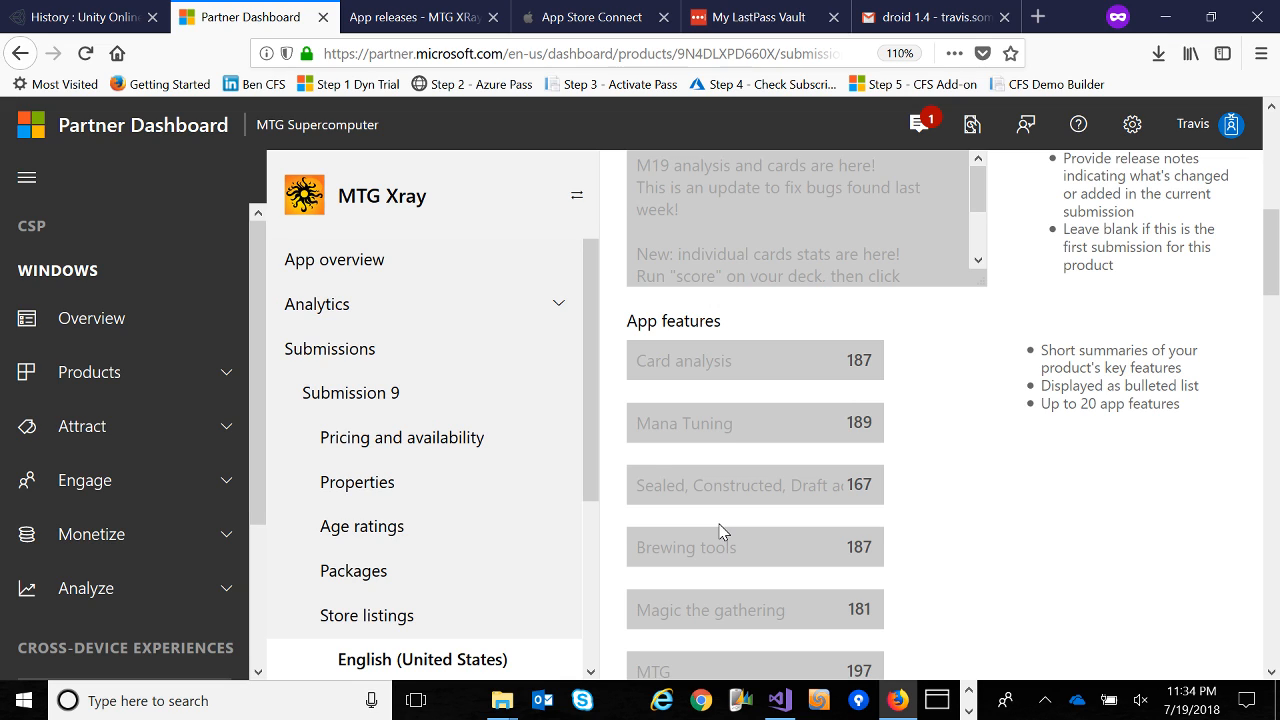
left_click(139, 334)
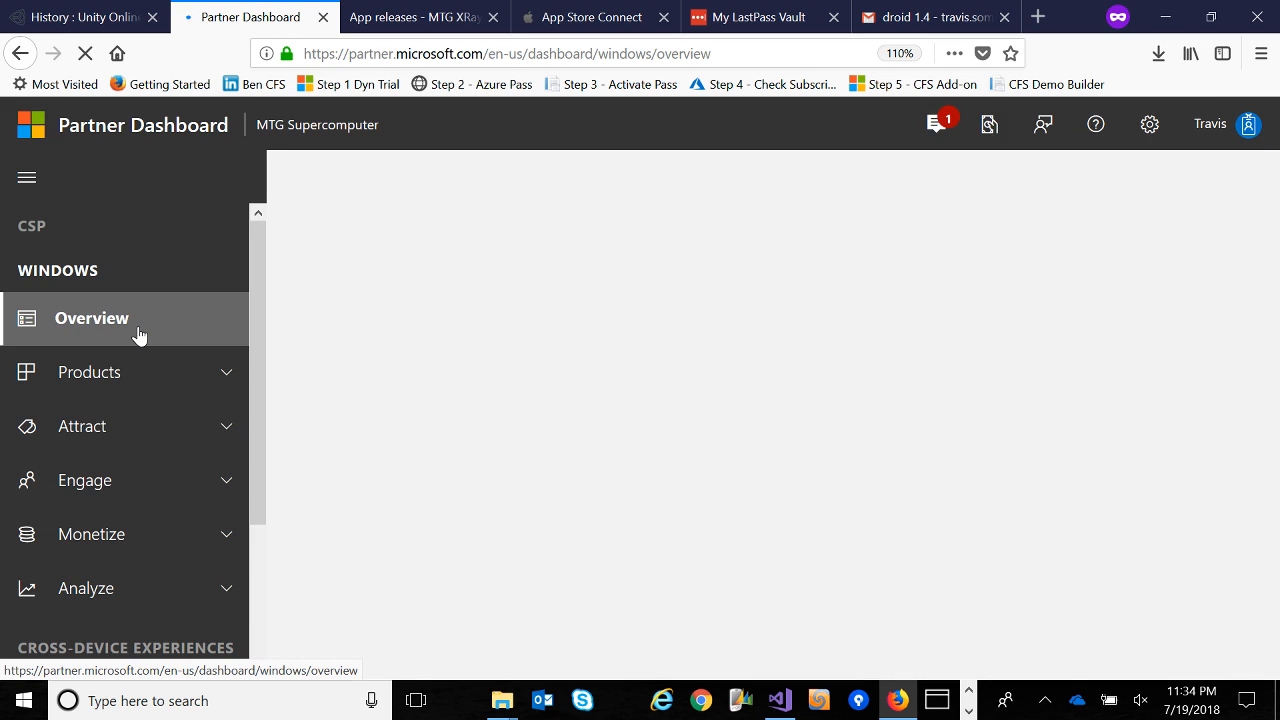
key("ctrl+0")
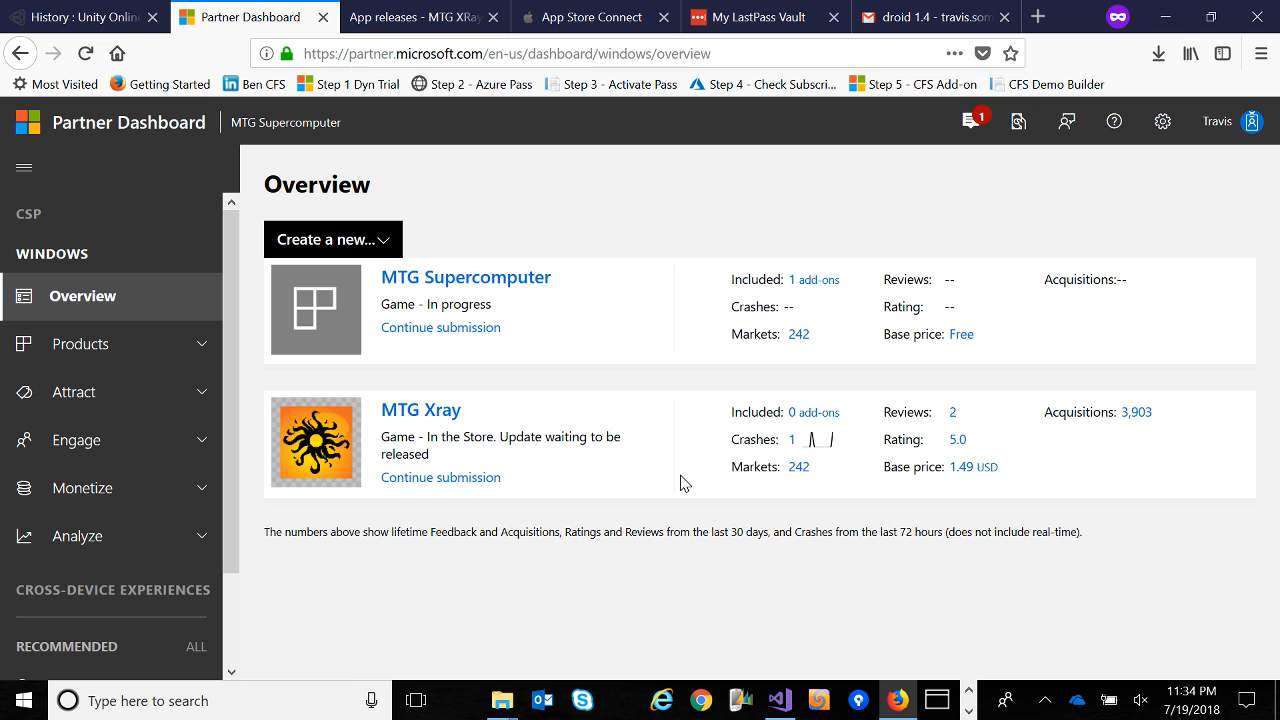
key("alt+Tab")
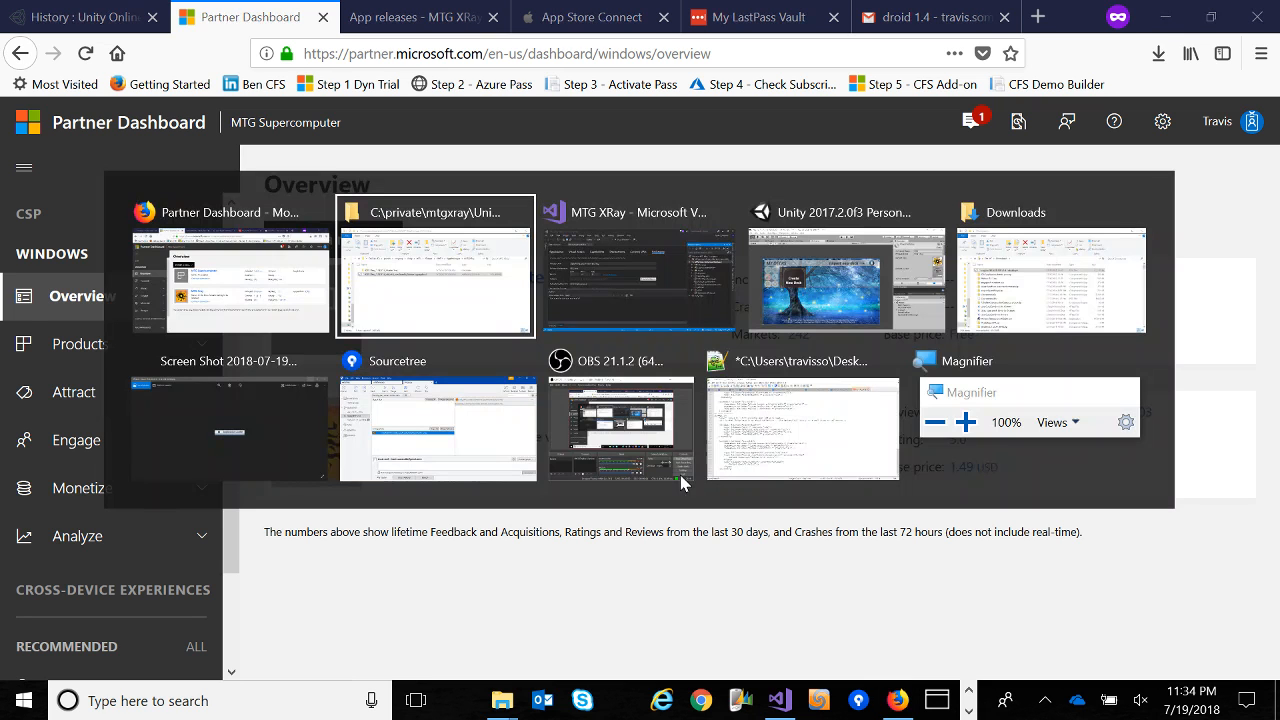
key("Tab")
key("Tab")
key("Tab")
key("Tab")
key("Tab")
key("Tab")
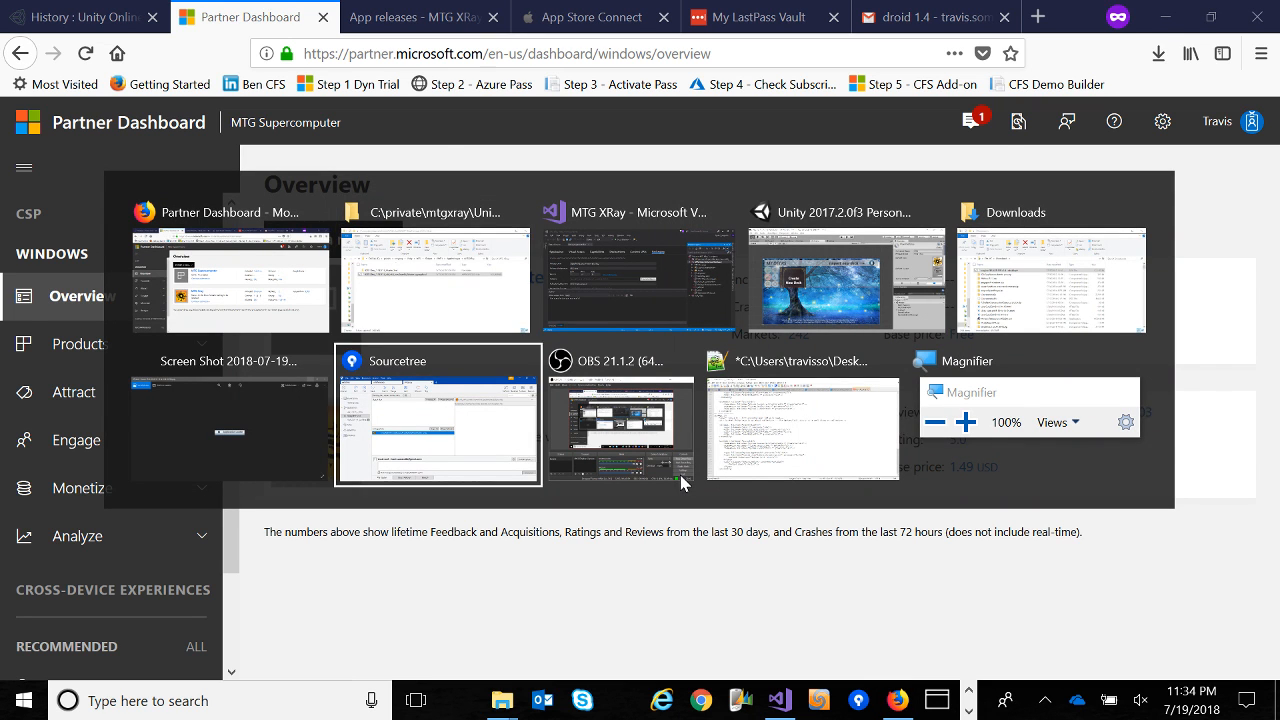